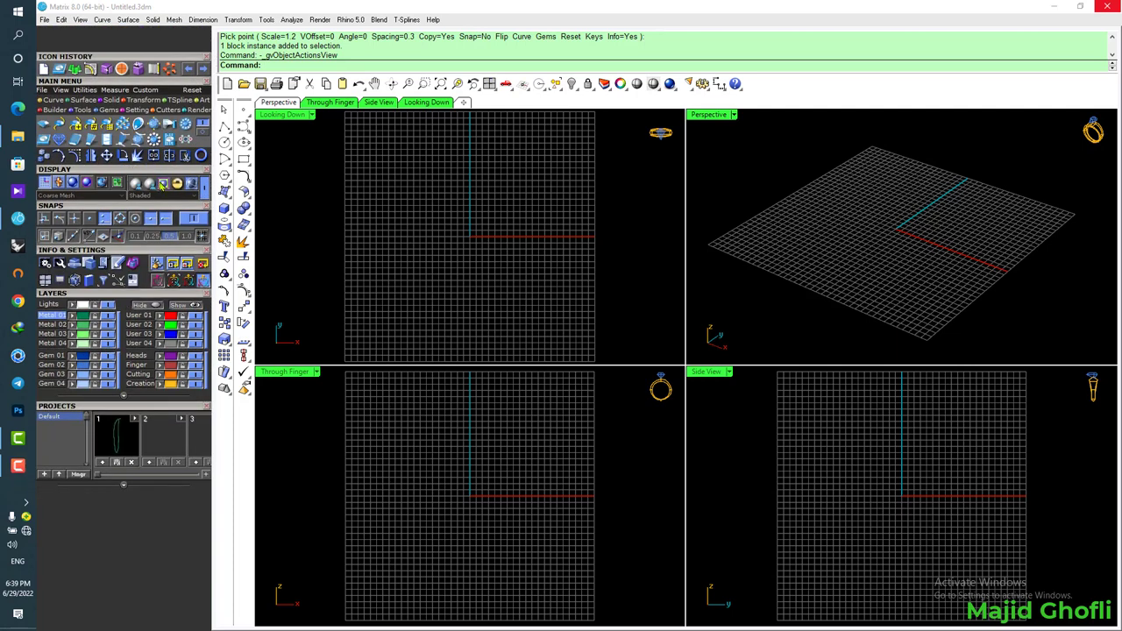
Create a Euro size 55 ring rail and draw a 16-sided polygon around it, centred on the origin in the Through Finger view
left_click(203, 268)
left_click(183, 498)
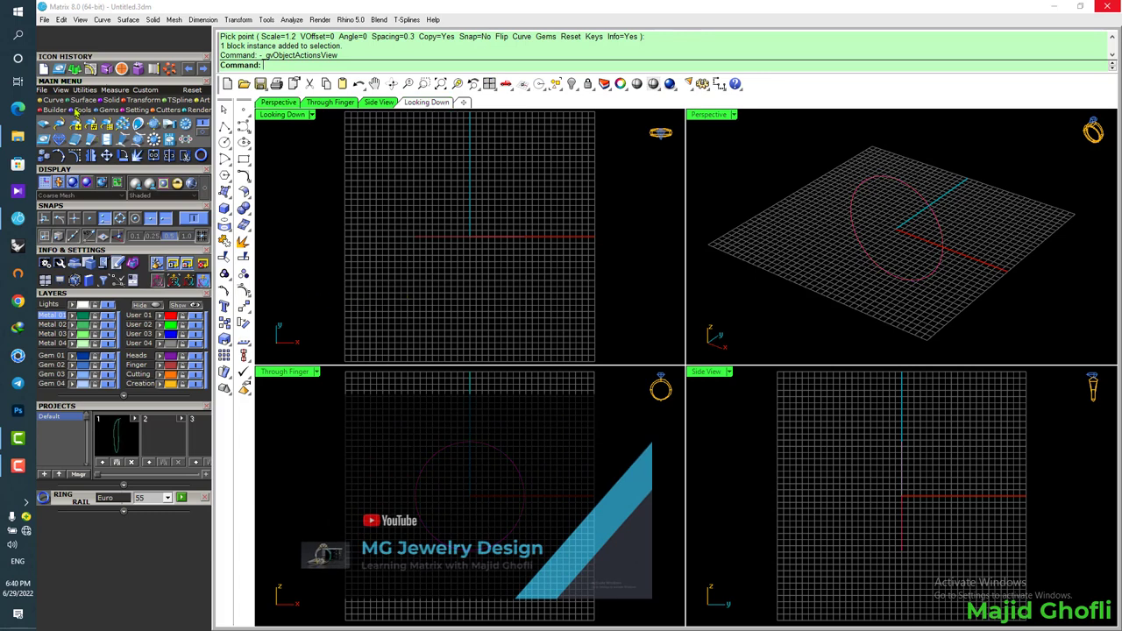
left_click(53, 100)
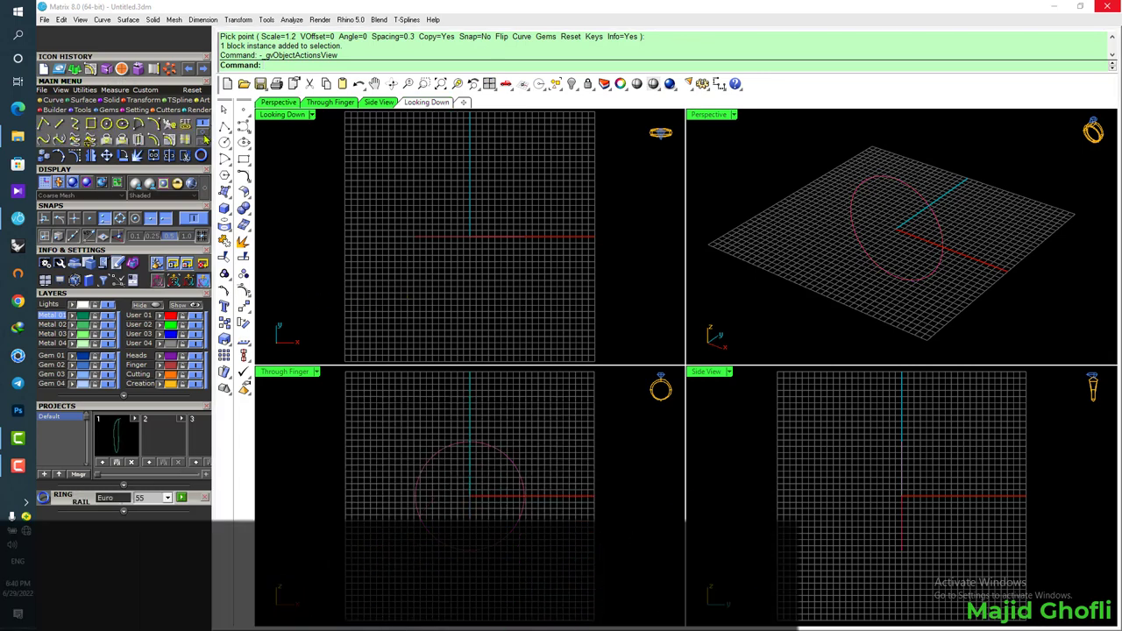
left_click(157, 126)
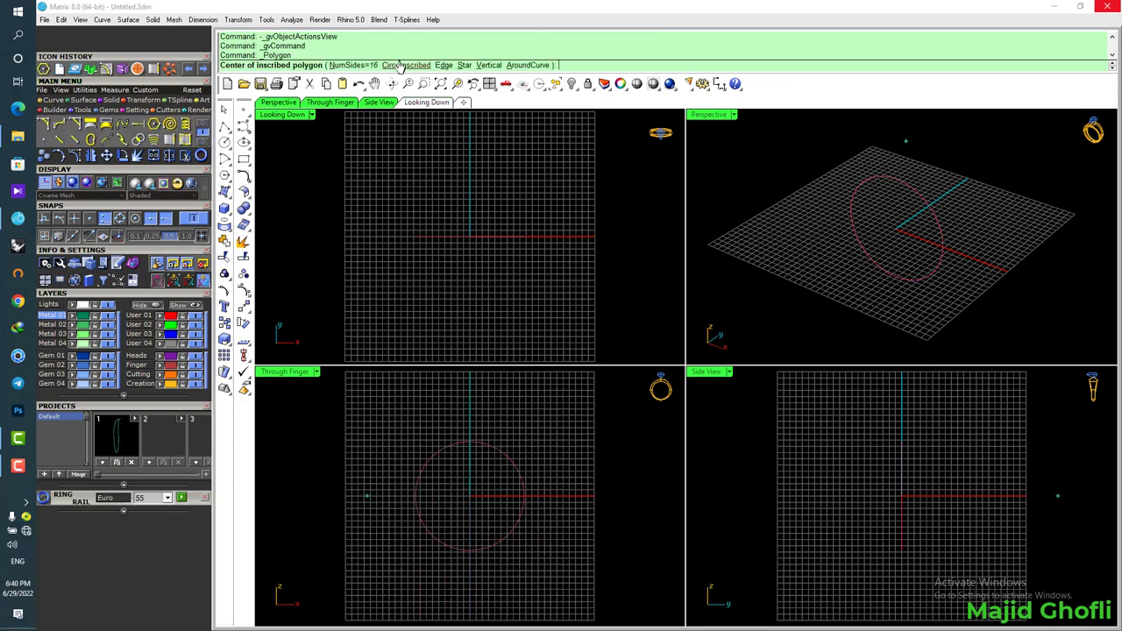
type("0")
key("Return")
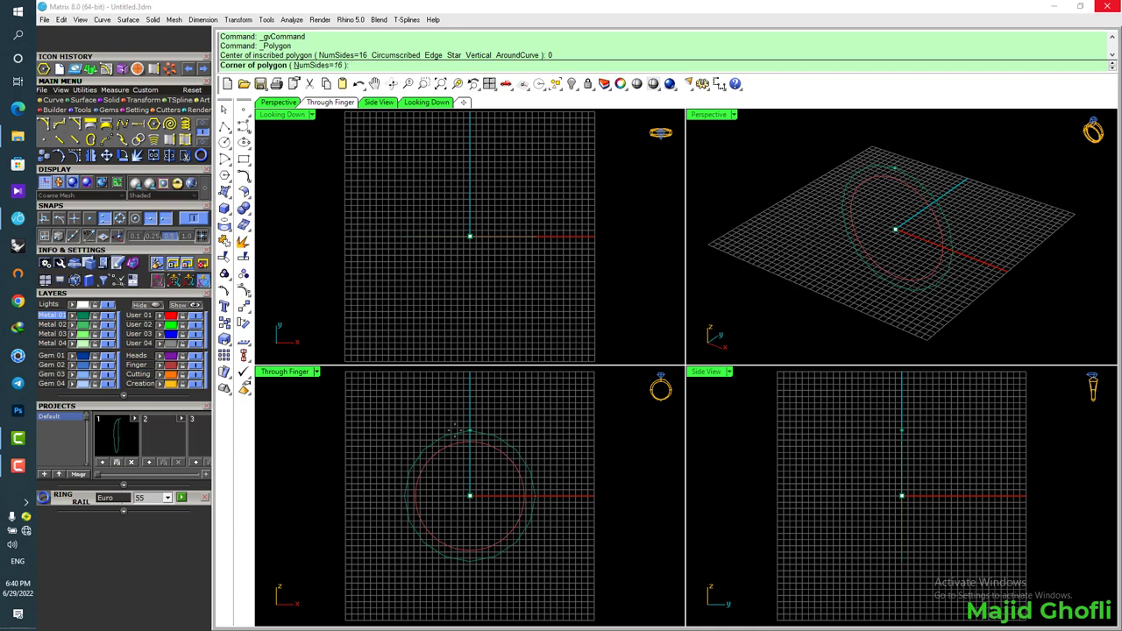
left_click(455, 429)
scroll(456, 435, "up", 3)
Rotate the polygon about the origin so that one of its edges lies flat at the top of the ring
left_click(454, 438)
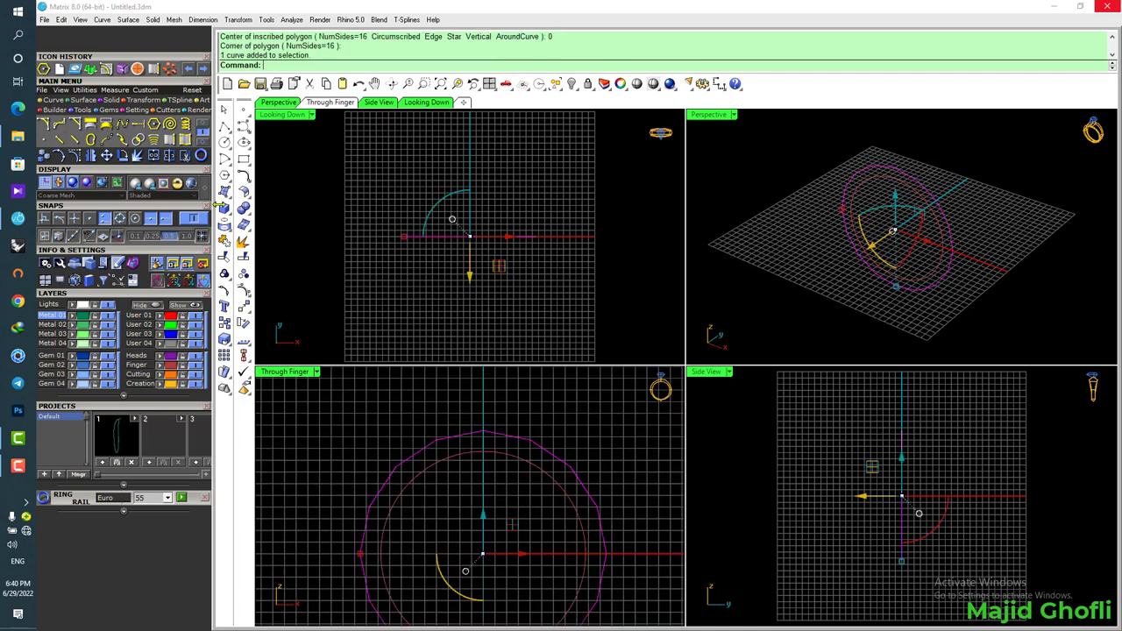
left_click(123, 157)
type("0")
key("Return")
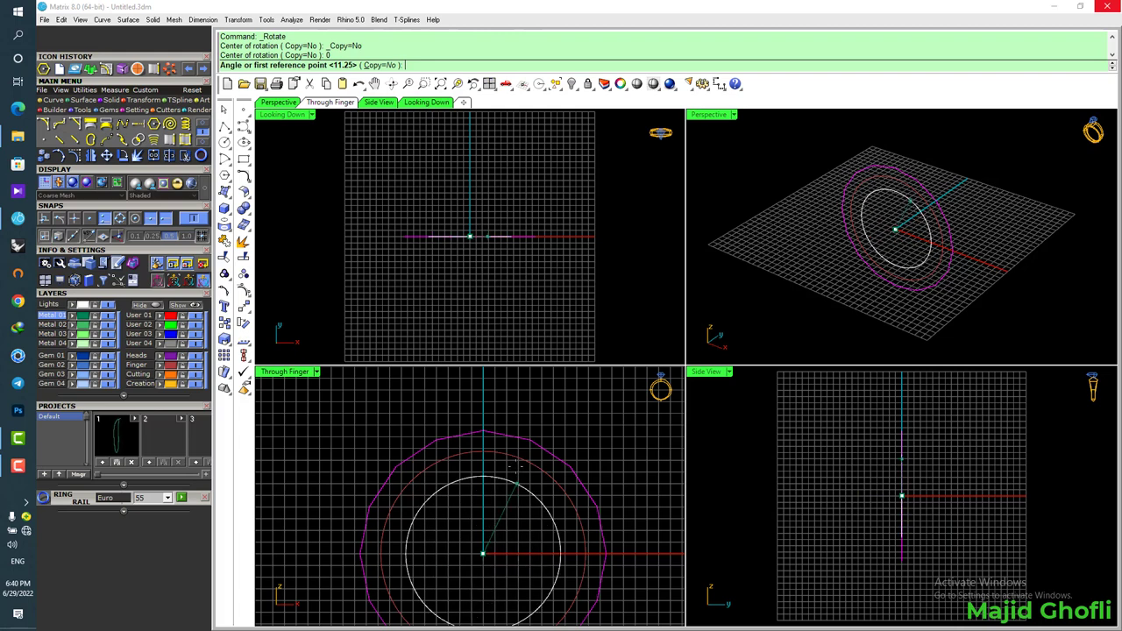
left_click(506, 435)
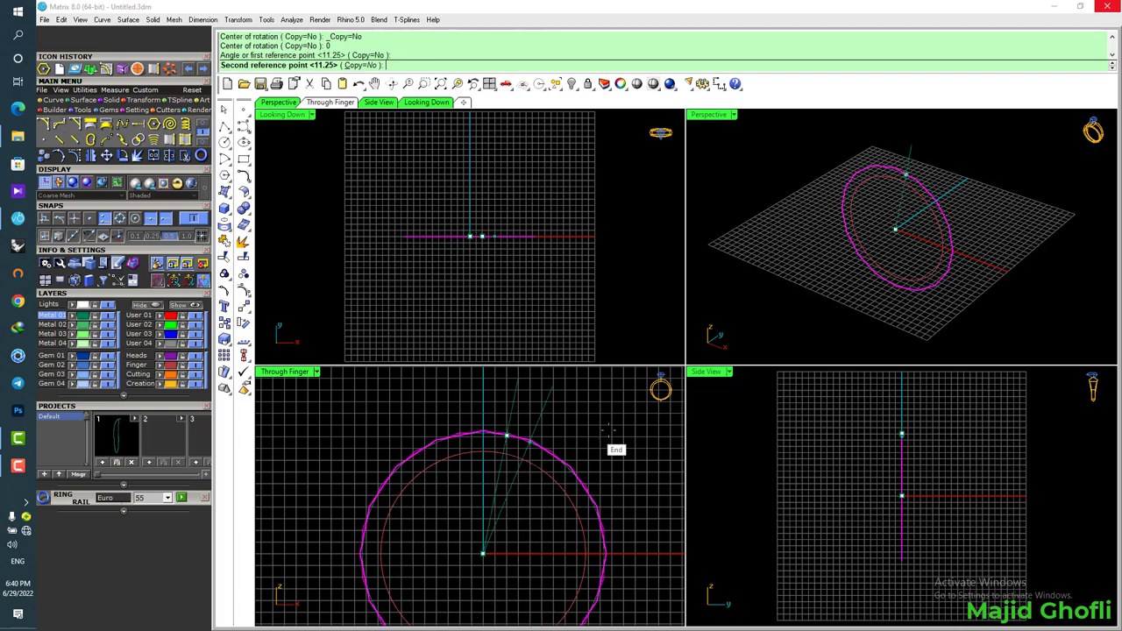
left_click(536, 396)
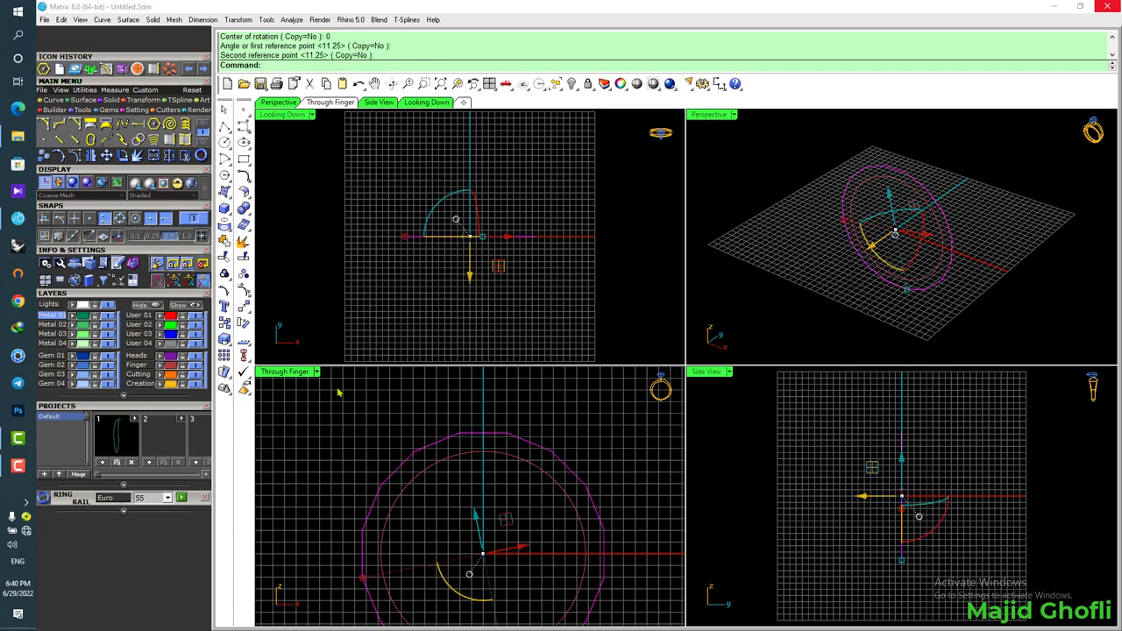
Split the polygon by points at both ends of its flat top edge and delete everything except that edge
double_click(302, 372)
scroll(671, 350, "up", 5)
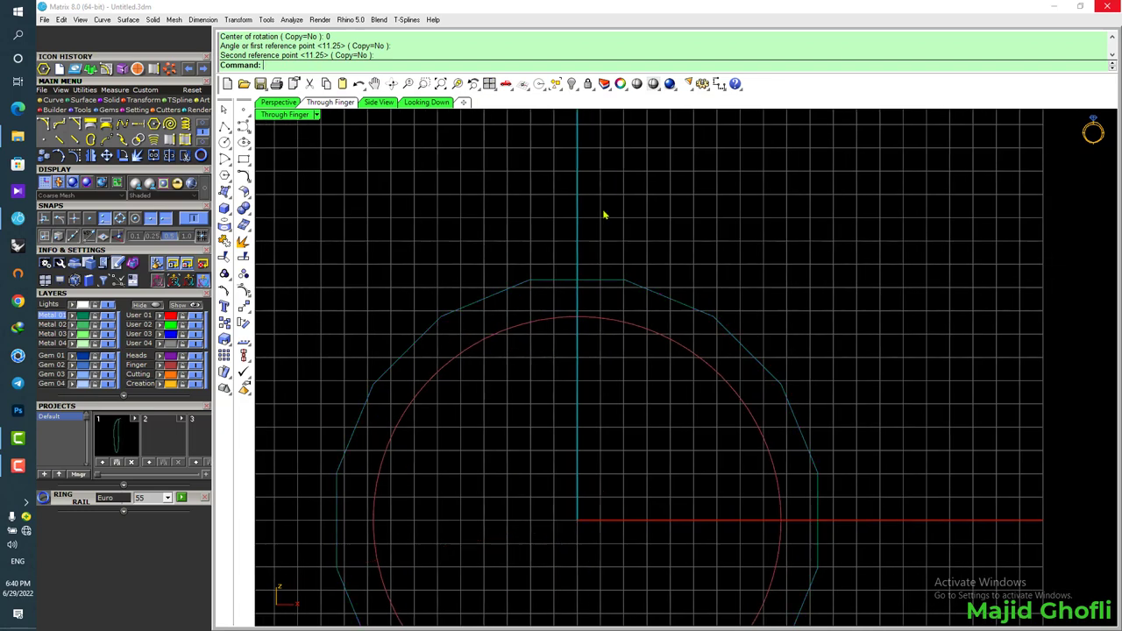
left_click(170, 155)
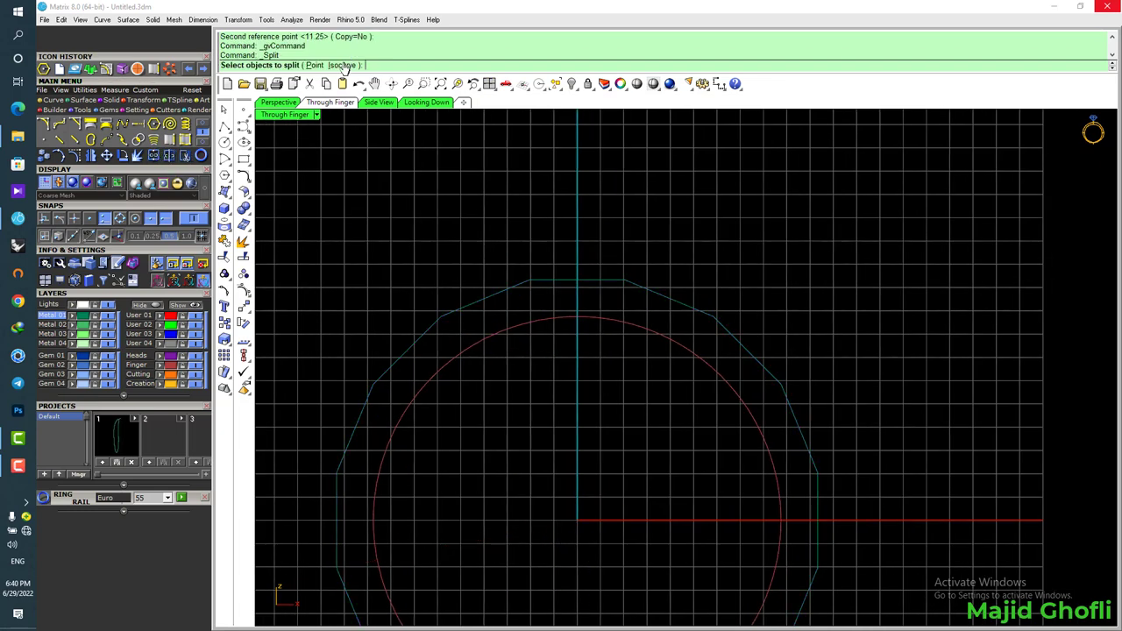
left_click(313, 66)
left_click(601, 280)
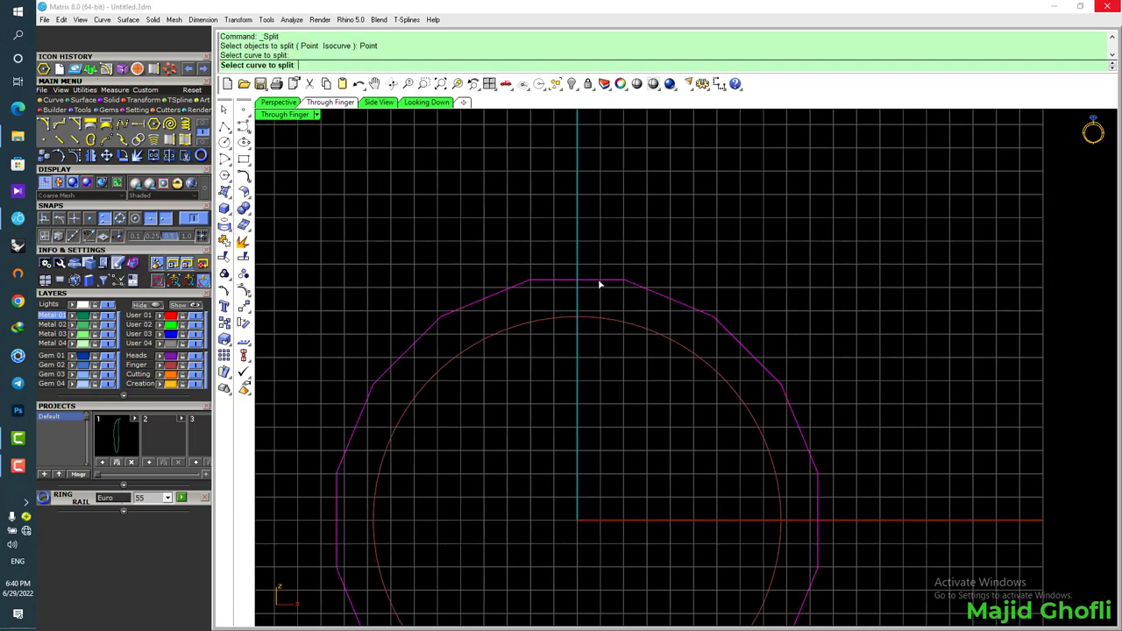
left_click(623, 281)
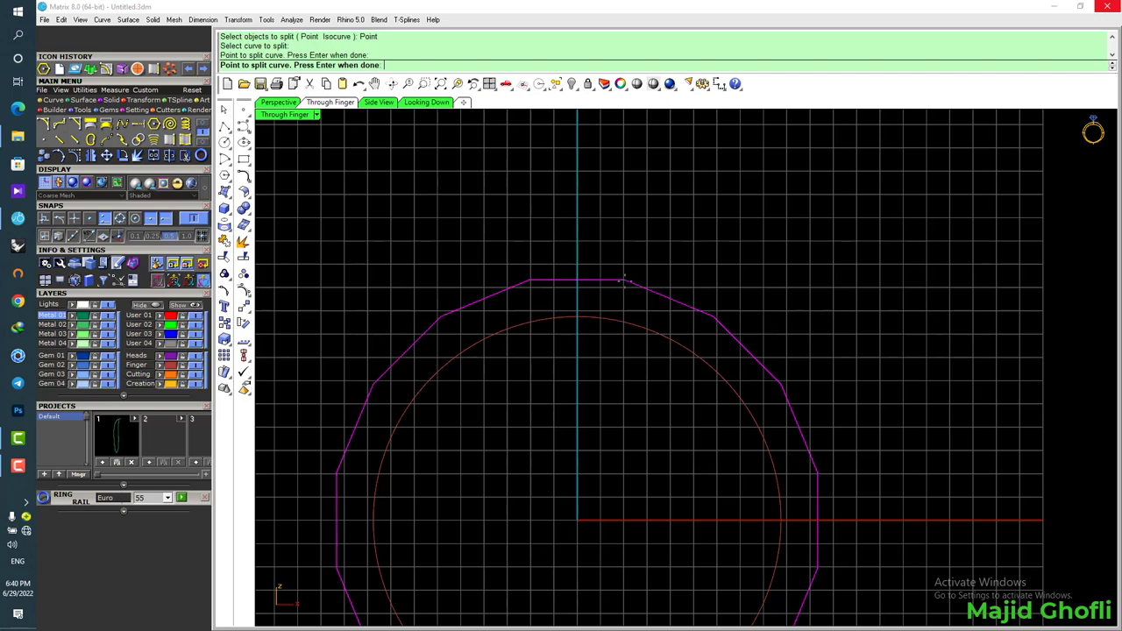
left_click(526, 283)
key("Return")
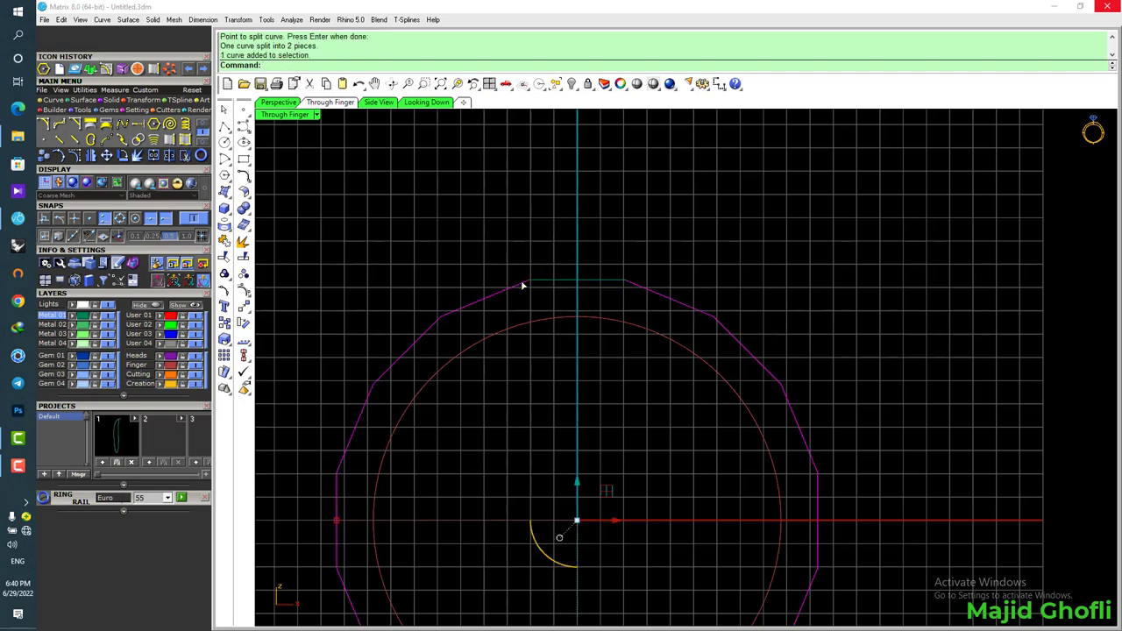
key("Delete")
left_click(546, 282)
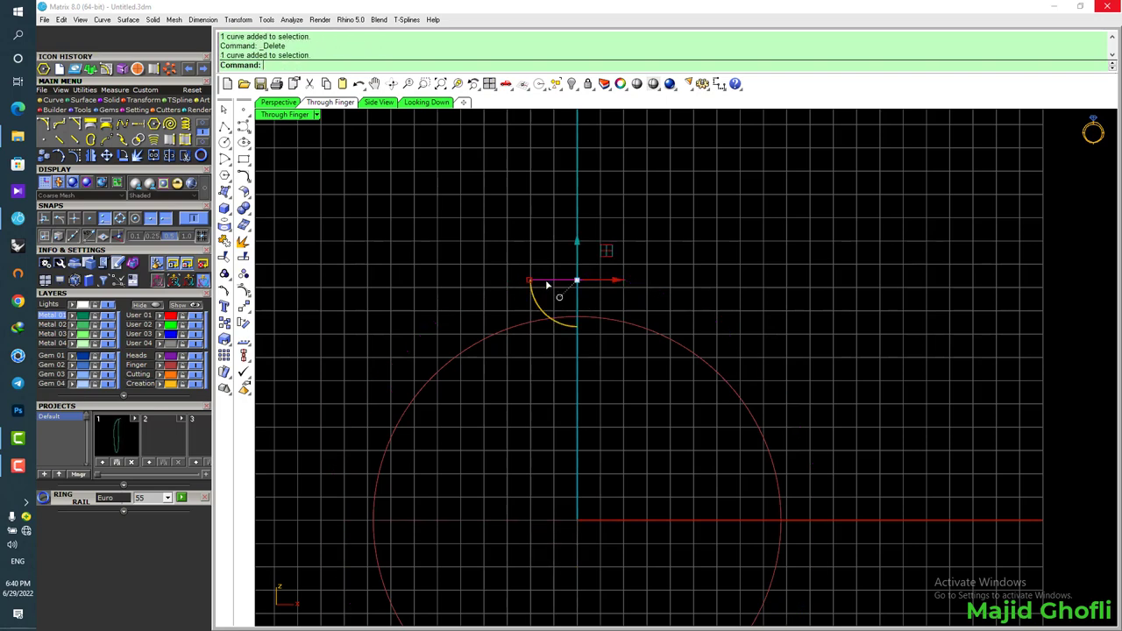
Measure the length of the remaining top edge with a dimension between its endpoints, without placing the dimension
double_click(302, 114)
right_click_drag(929, 205, 877, 210)
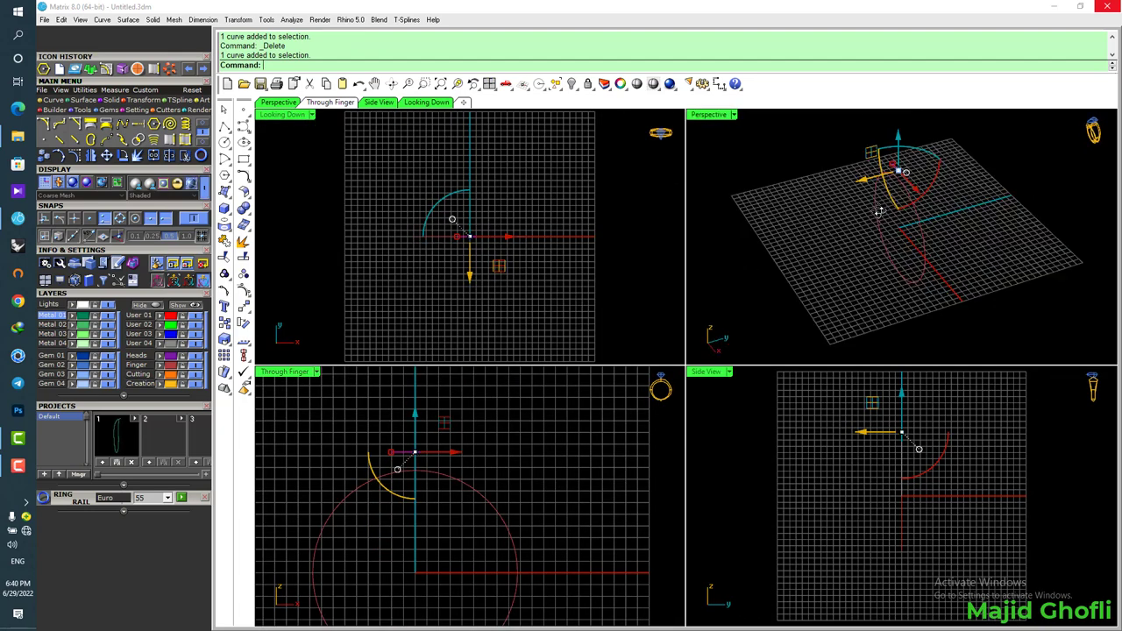
scroll(897, 142, "up", 5)
left_click(821, 143)
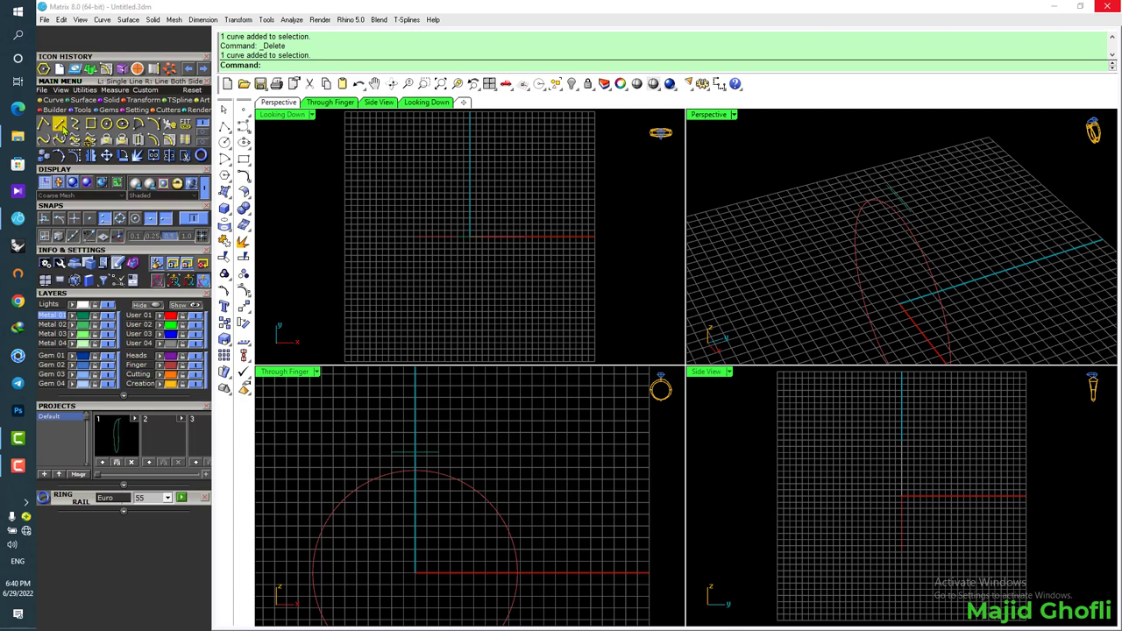
left_click(719, 83)
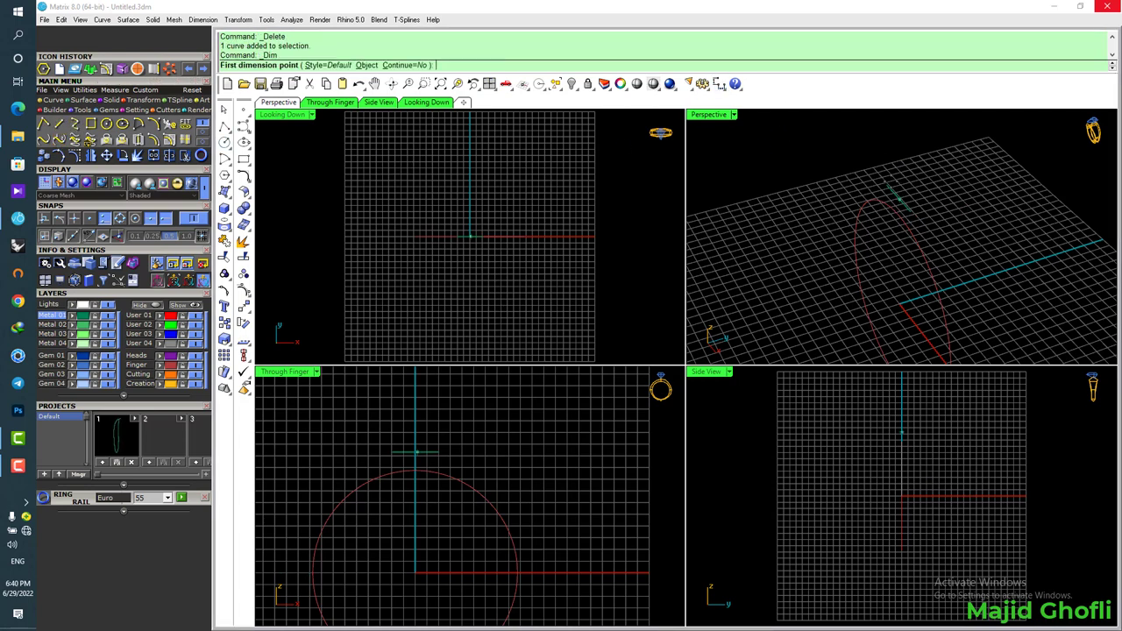
left_click(887, 185)
left_click(910, 210)
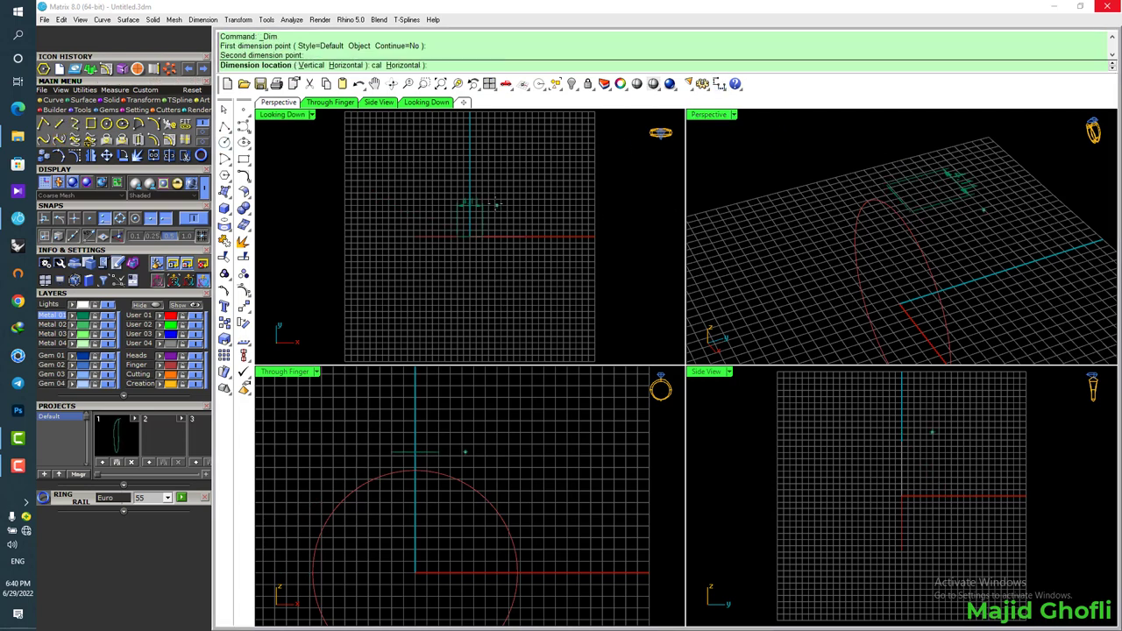
scroll(496, 204, "up", 6)
scroll(495, 203, "down", 2)
key("Escape")
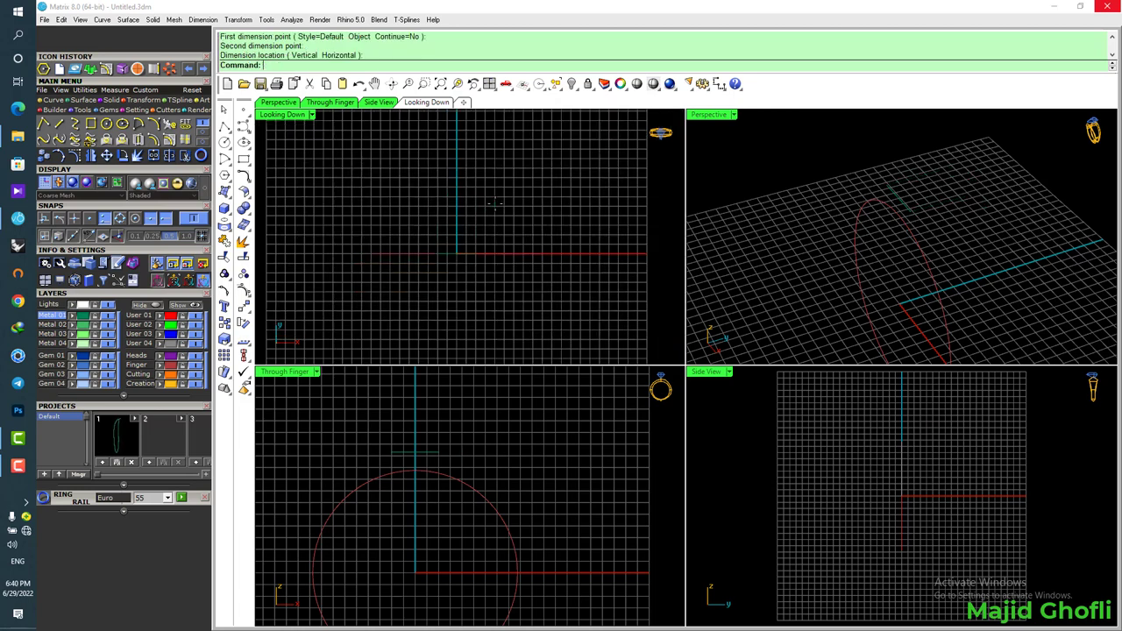
Draw a both-sides line from the top edge's midpoint, perpendicular to it across the ring width, extending 1.5 mm each way
left_click(54, 121)
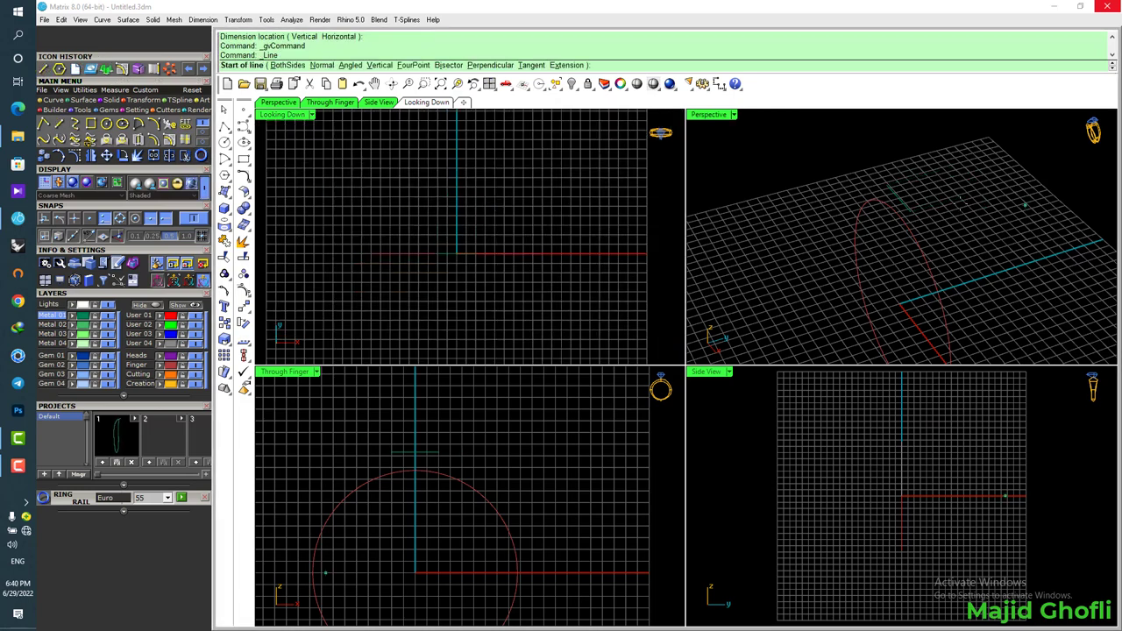
scroll(1016, 205, "up", 4)
left_click(798, 191)
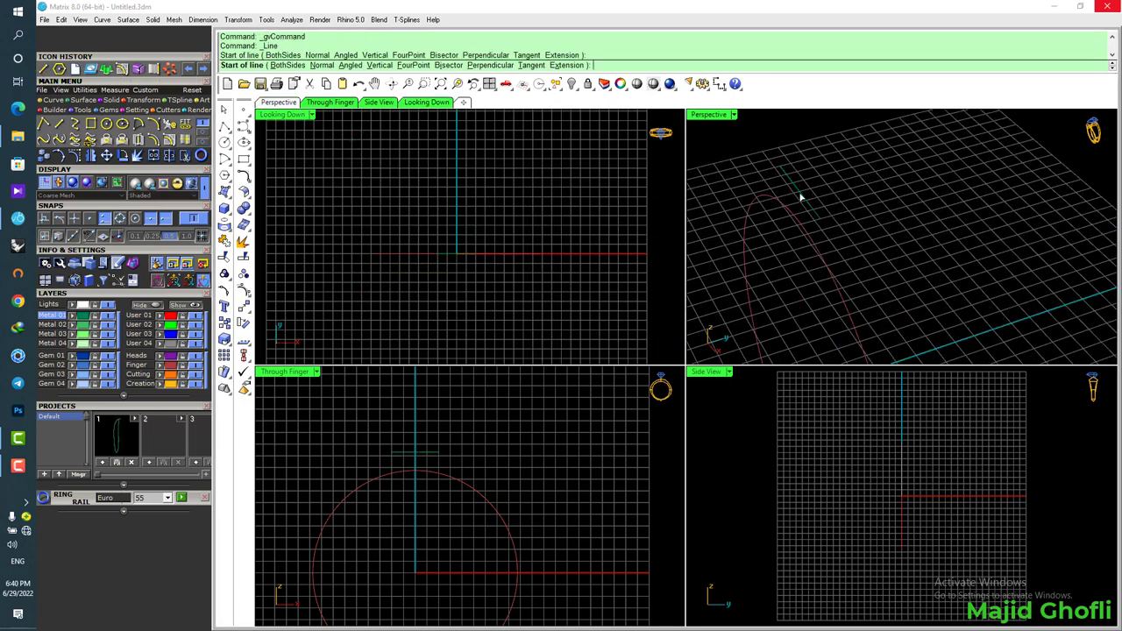
left_click(288, 65)
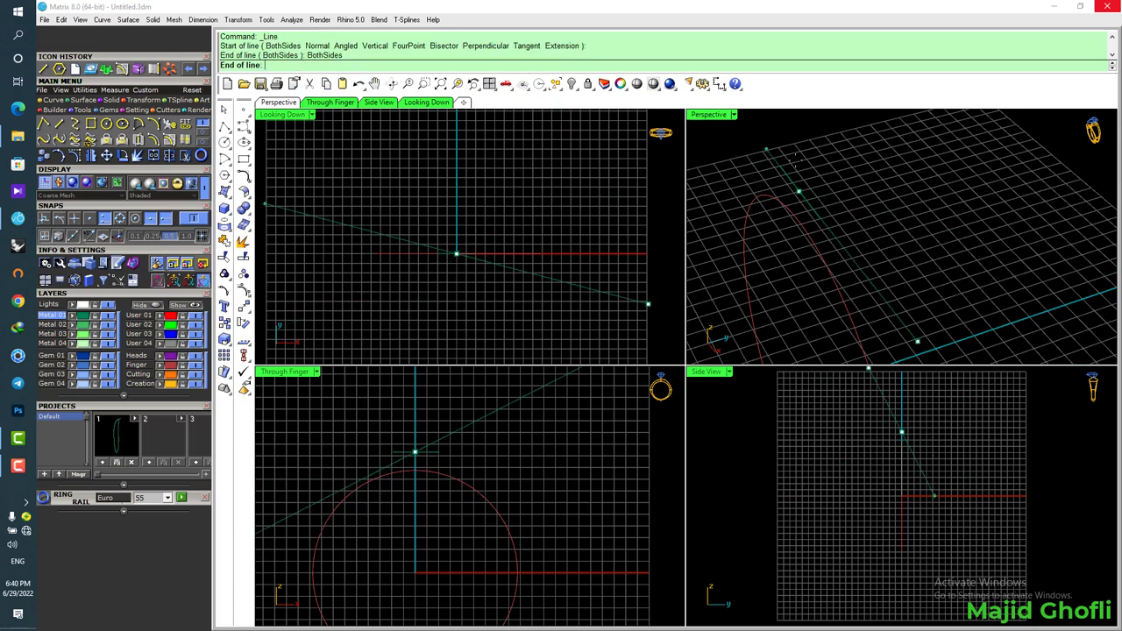
type("1.5")
key("Return")
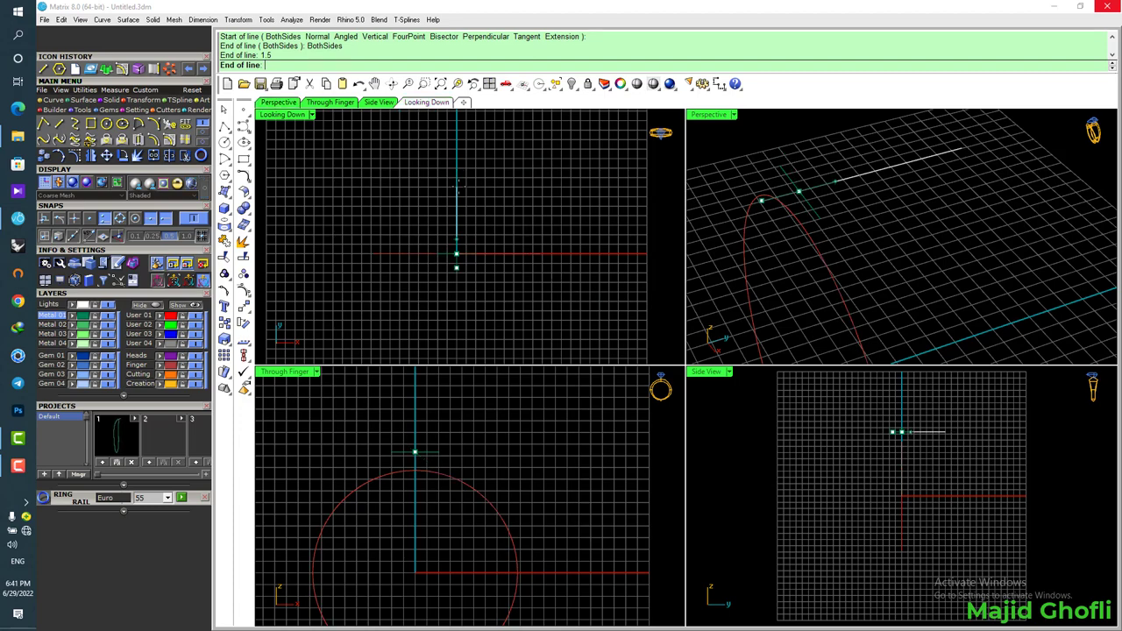
key("Escape")
Draw two lines joining the top edge's endpoints to the near end of the cross line, forming half of a diamond
double_click(713, 118)
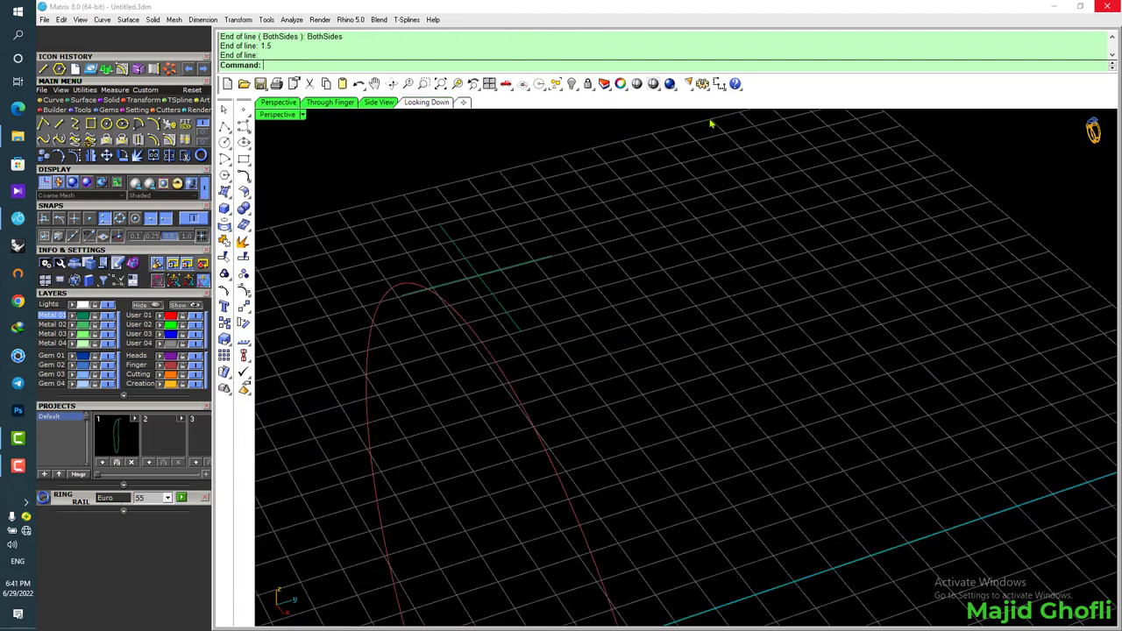
right_click_drag(714, 124, 828, 248)
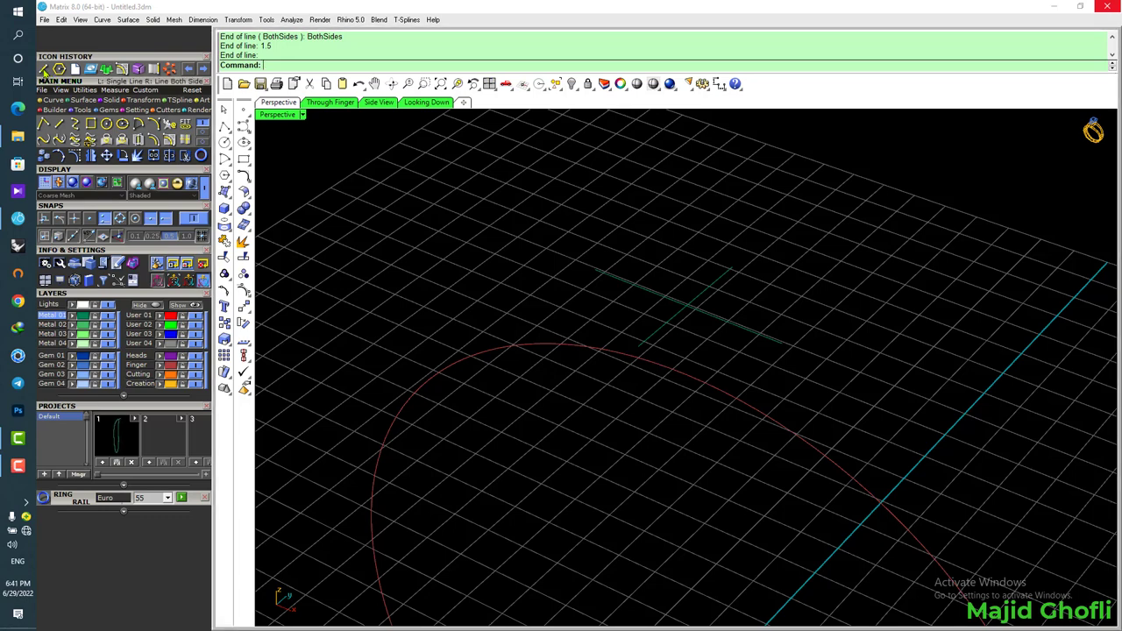
left_click(43, 72)
left_click(594, 270)
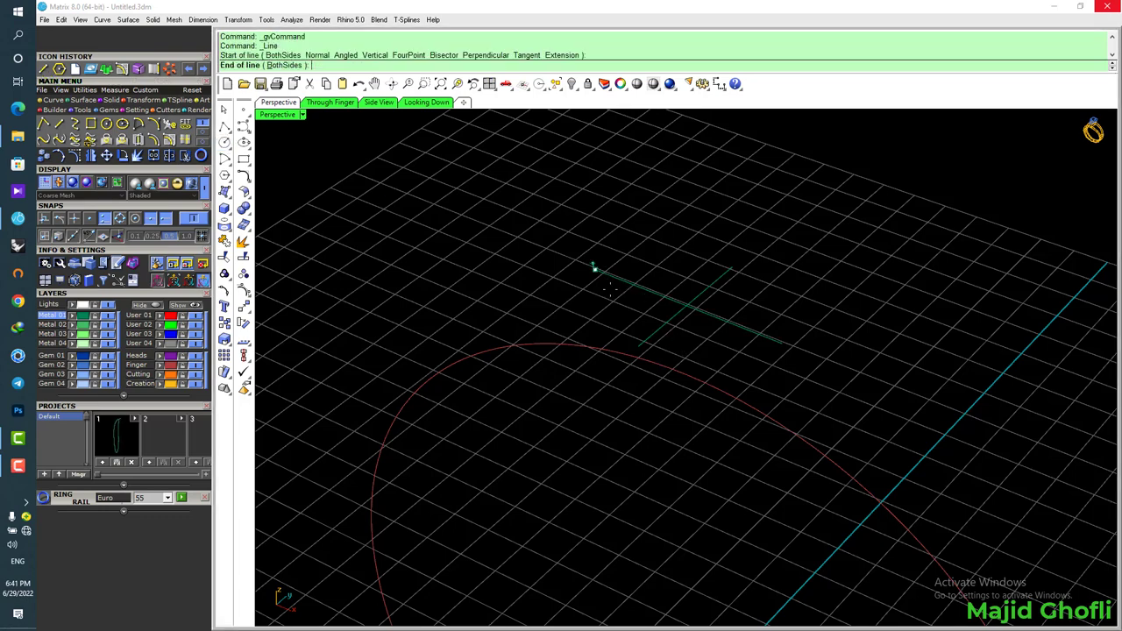
left_click(637, 346)
right_click(638, 349)
left_click(638, 346)
left_click(782, 345)
right_click(782, 346)
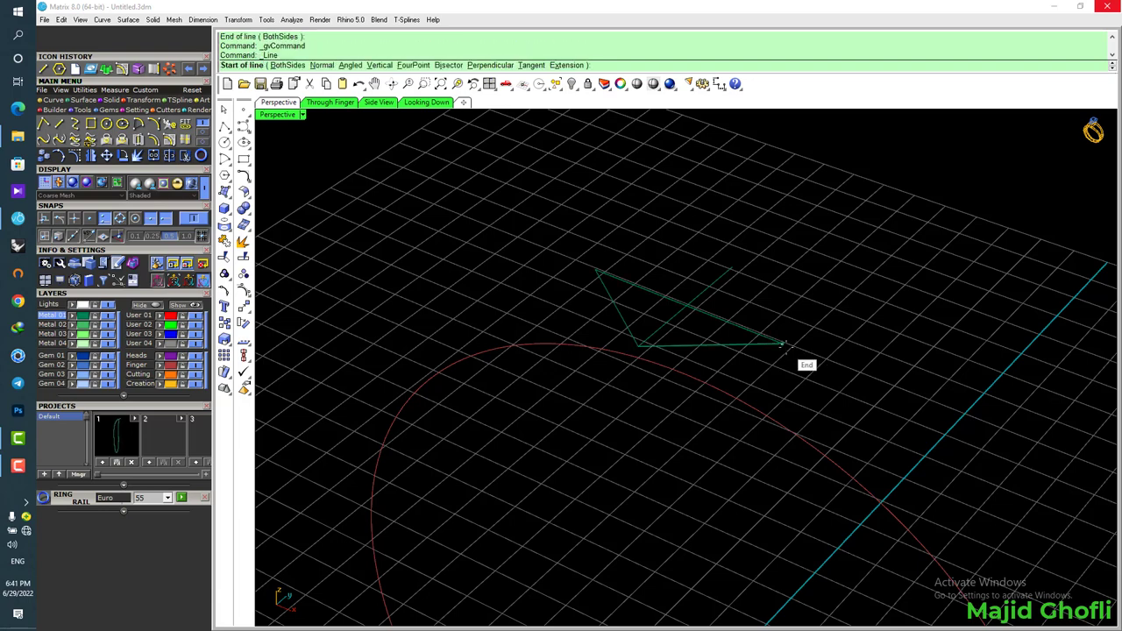
key("Escape")
Mirror the two slanted lines across the X axis to complete the diamond outline
left_click(718, 345)
left_click(620, 314, "shift")
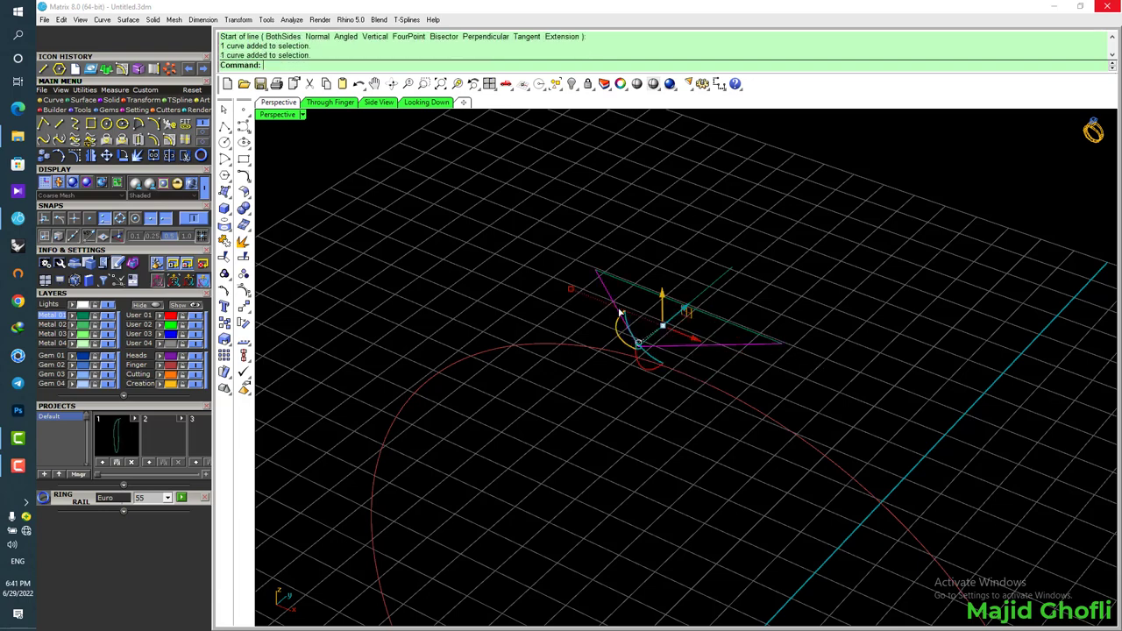
key("F6")
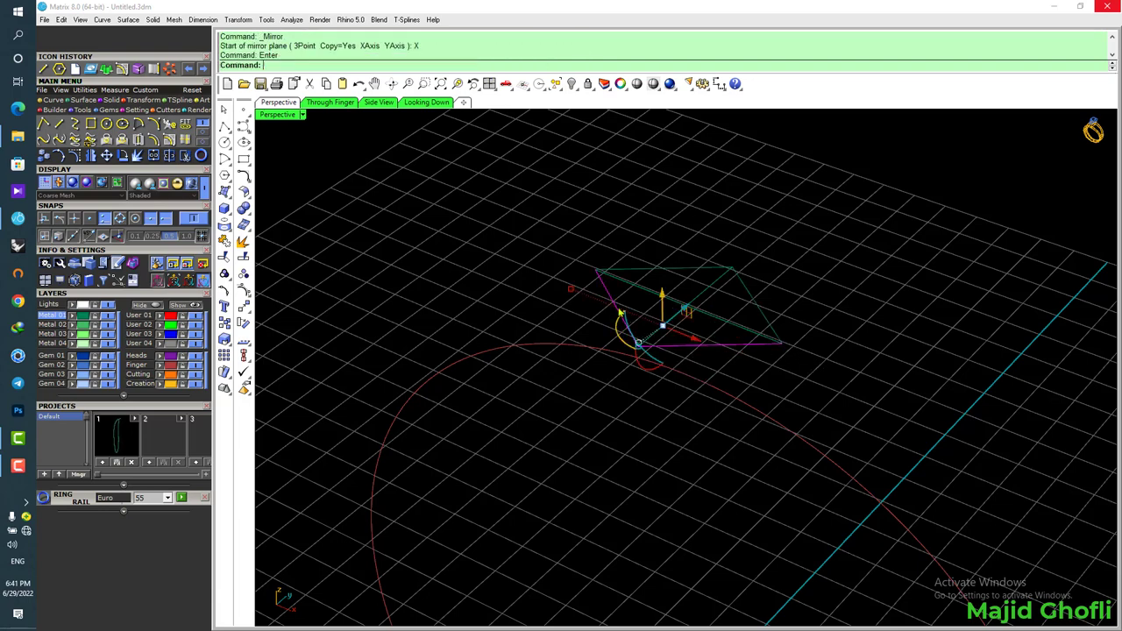
Create a planar surface from the four lines of the diamond outline
left_click(701, 272, "shift")
left_click(745, 301, "shift")
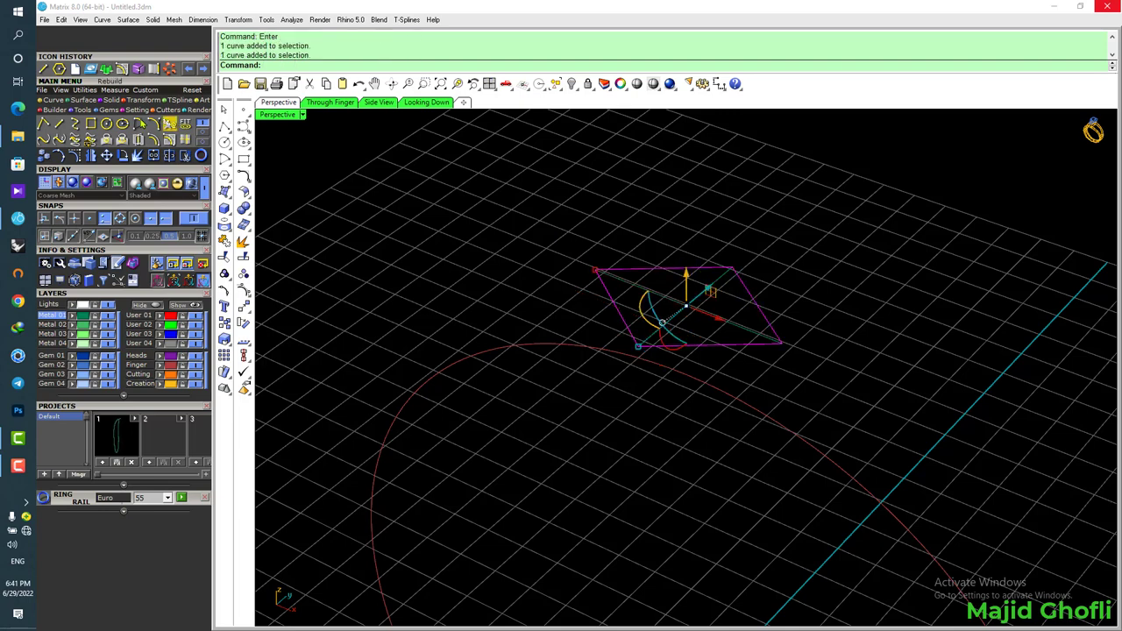
left_click(83, 99)
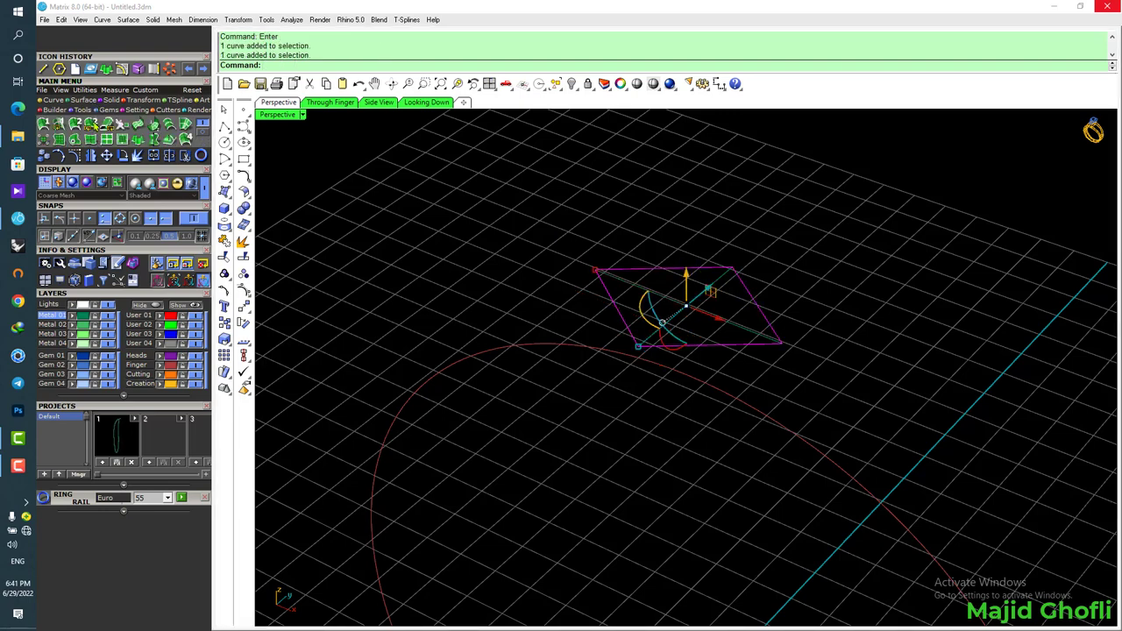
left_click(76, 138)
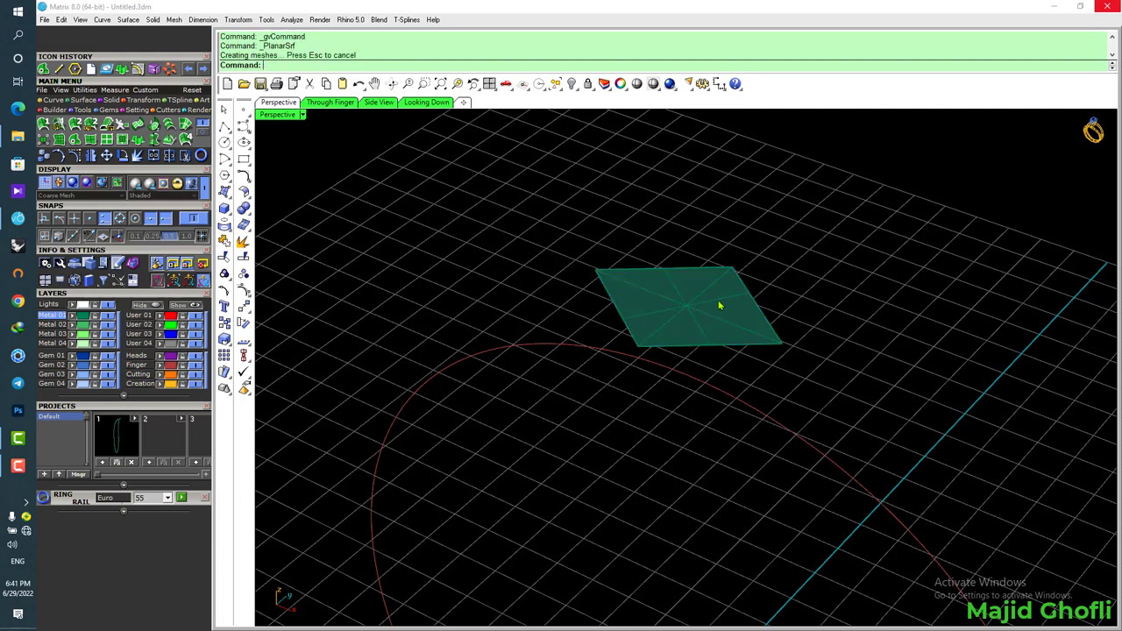
Polar array the diamond surface around the origin in the Through Finger view, with 16 items filling 360 degrees
double_click(279, 116)
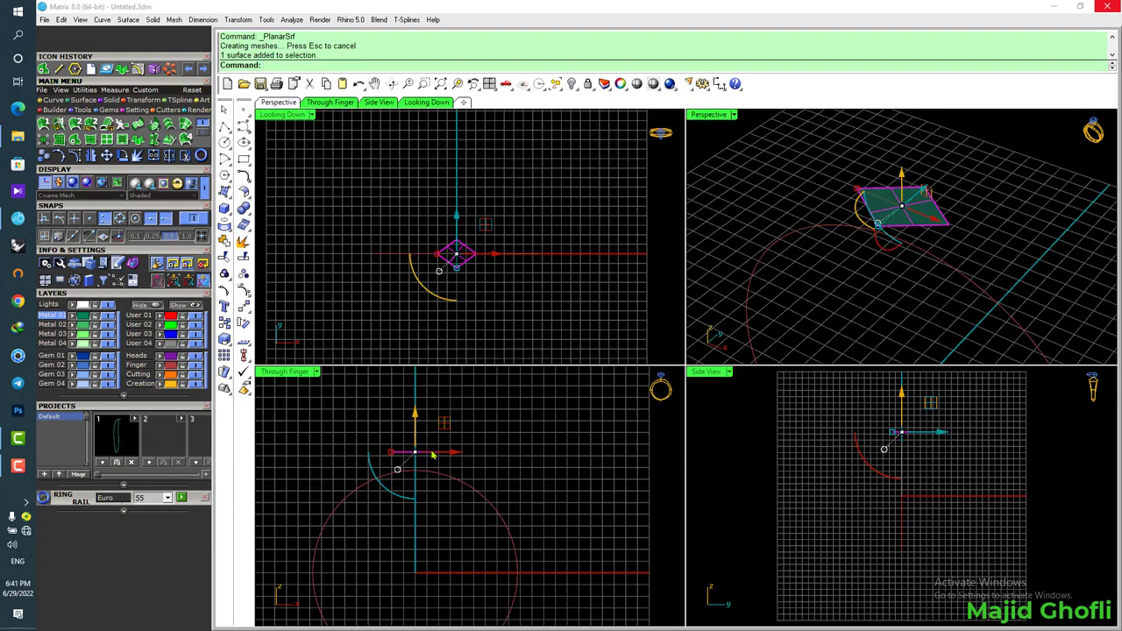
left_click(169, 155)
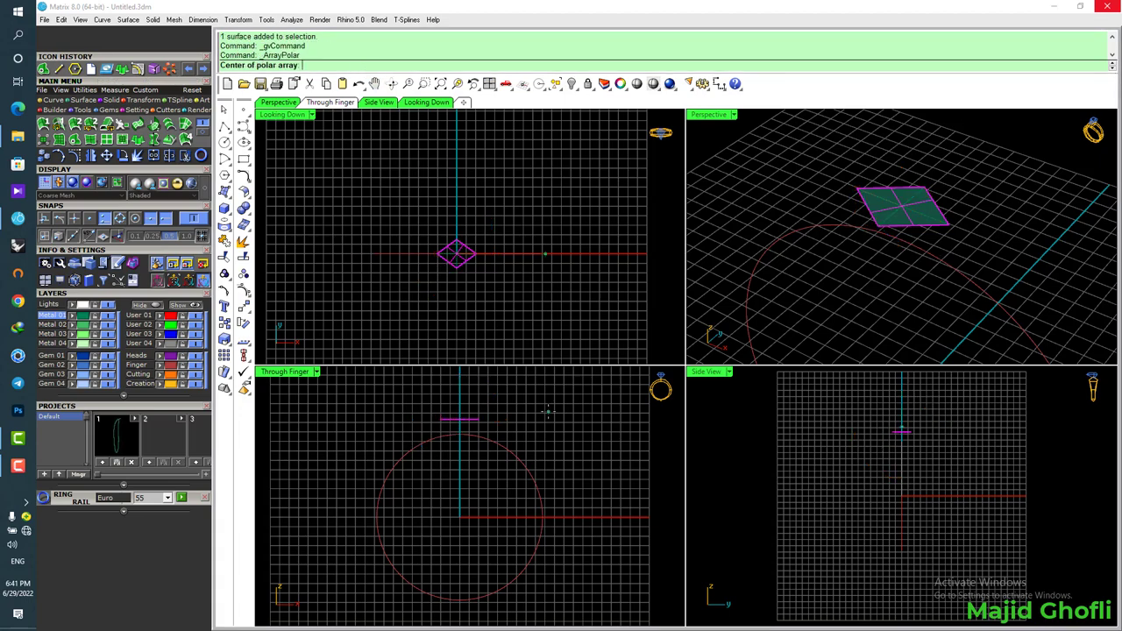
type("0")
key("Return")
key("Return")
key("Return")
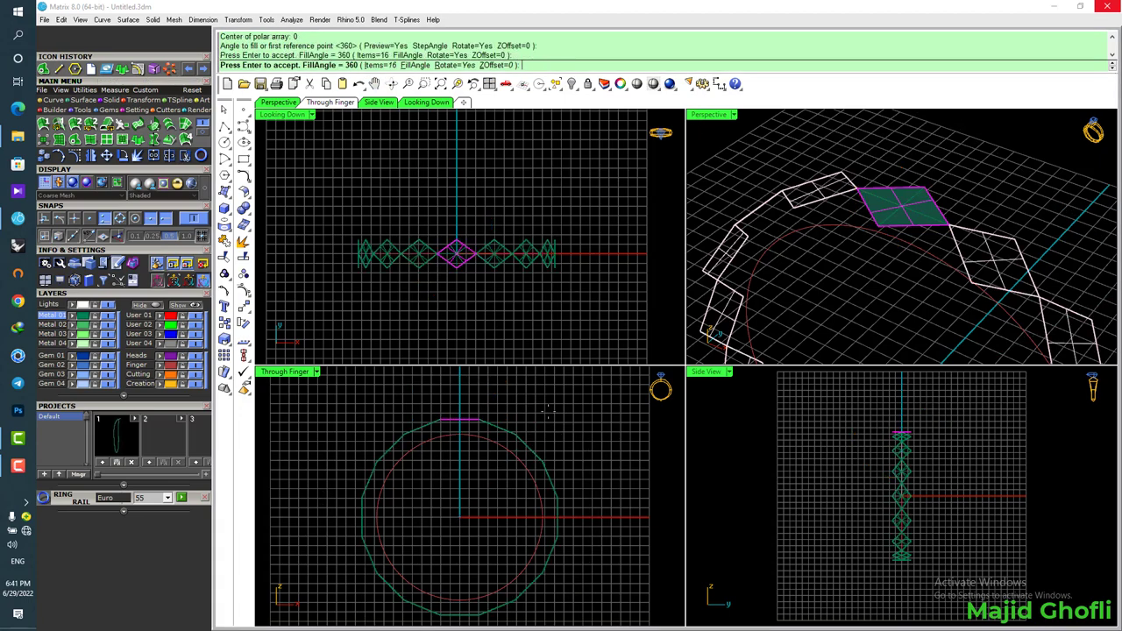
key("Return")
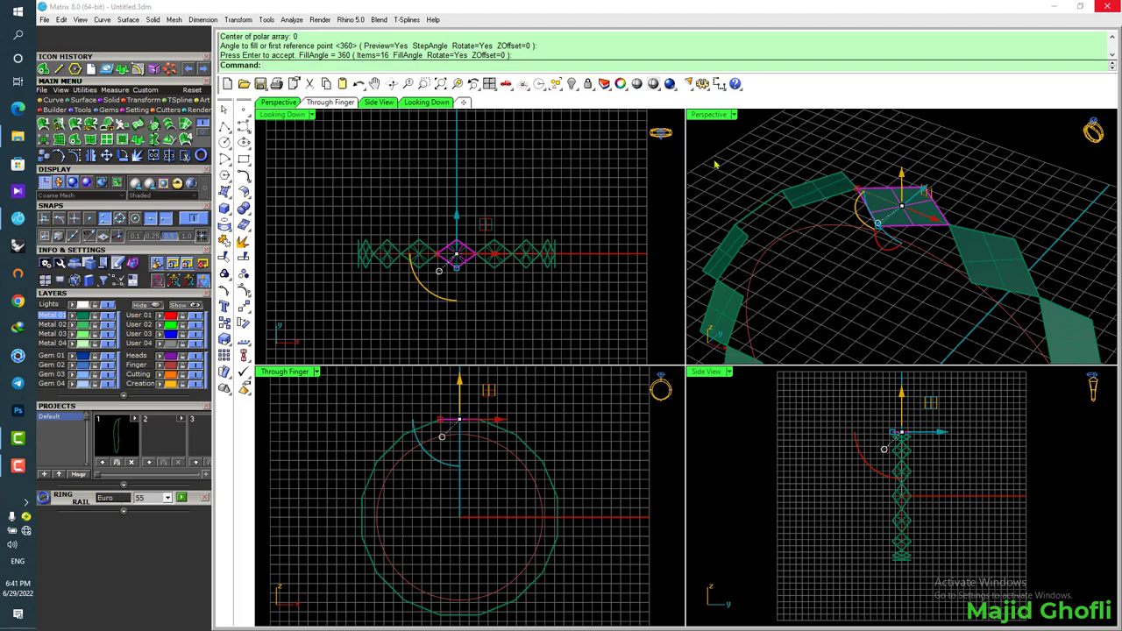
Duplicate the two facing edges of the original diamond and its neighbouring copy that meet at their shared corner
double_click(712, 115)
scroll(671, 241, "up", 2)
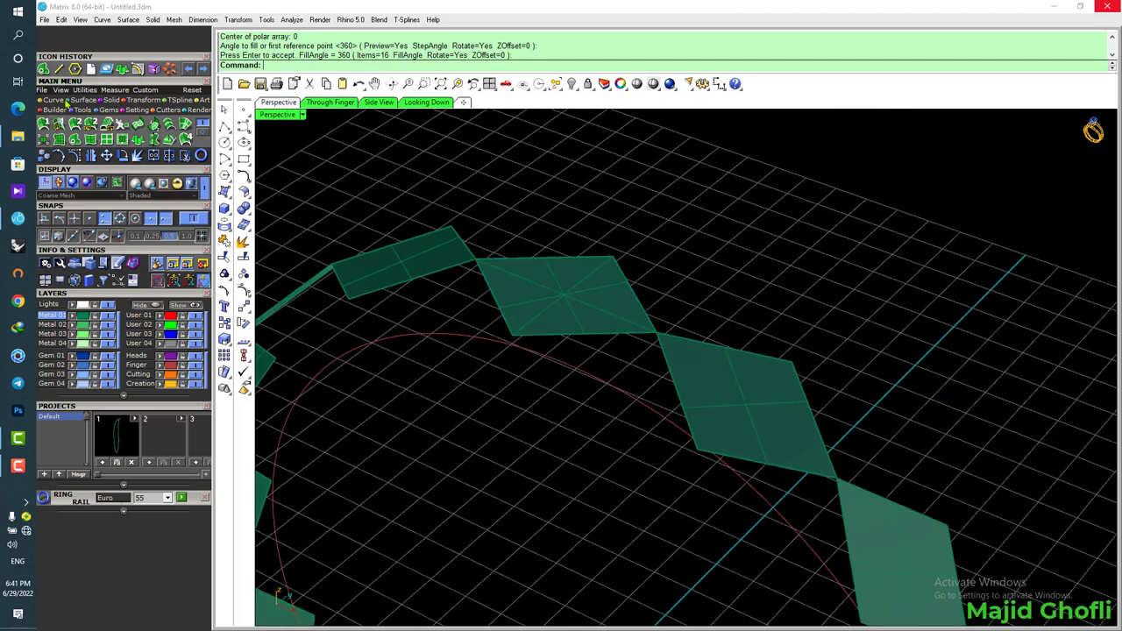
left_click(54, 100)
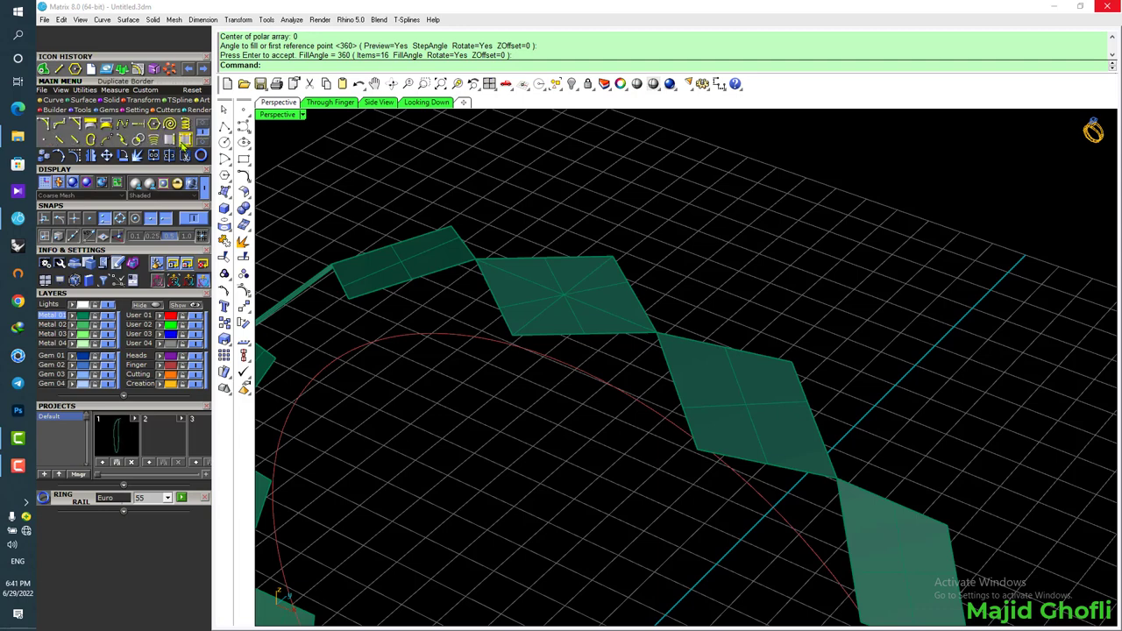
left_click(185, 140)
left_click(578, 333)
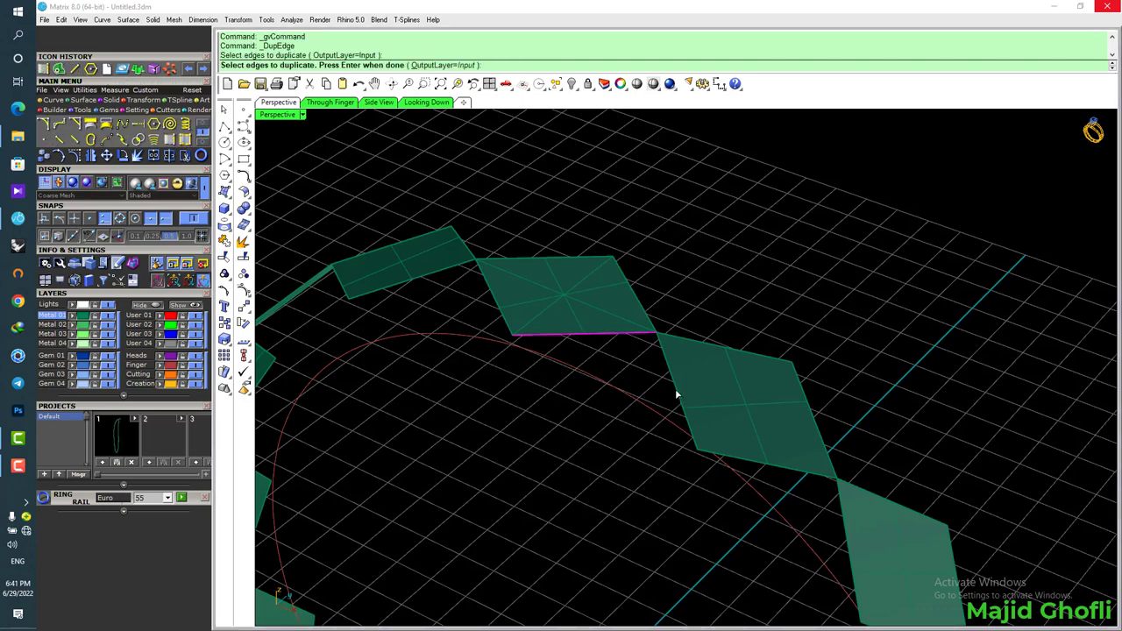
left_click(676, 396)
key("Return")
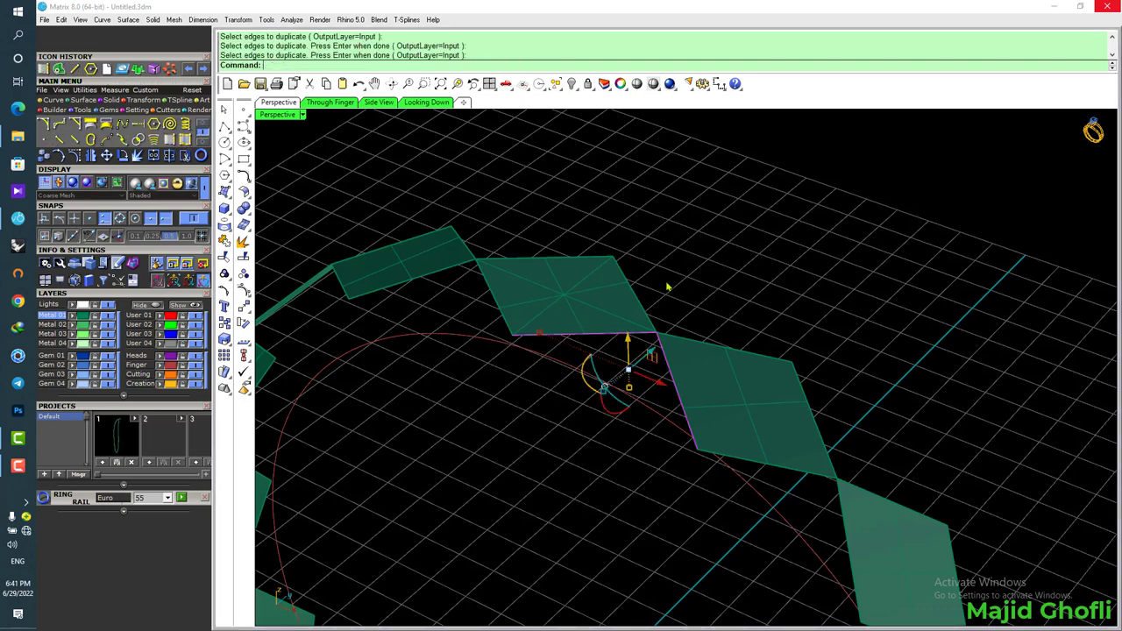
Loft a triangular surface between the two duplicated edges and mirror it across the X axis
left_click(82, 101)
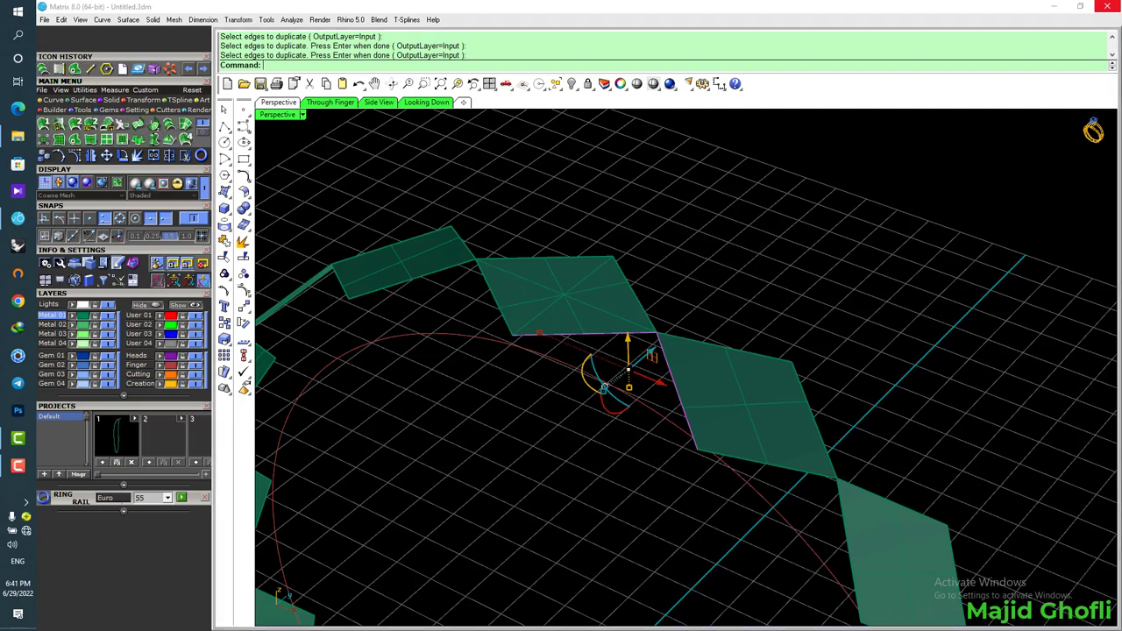
left_click(107, 124)
key("Return")
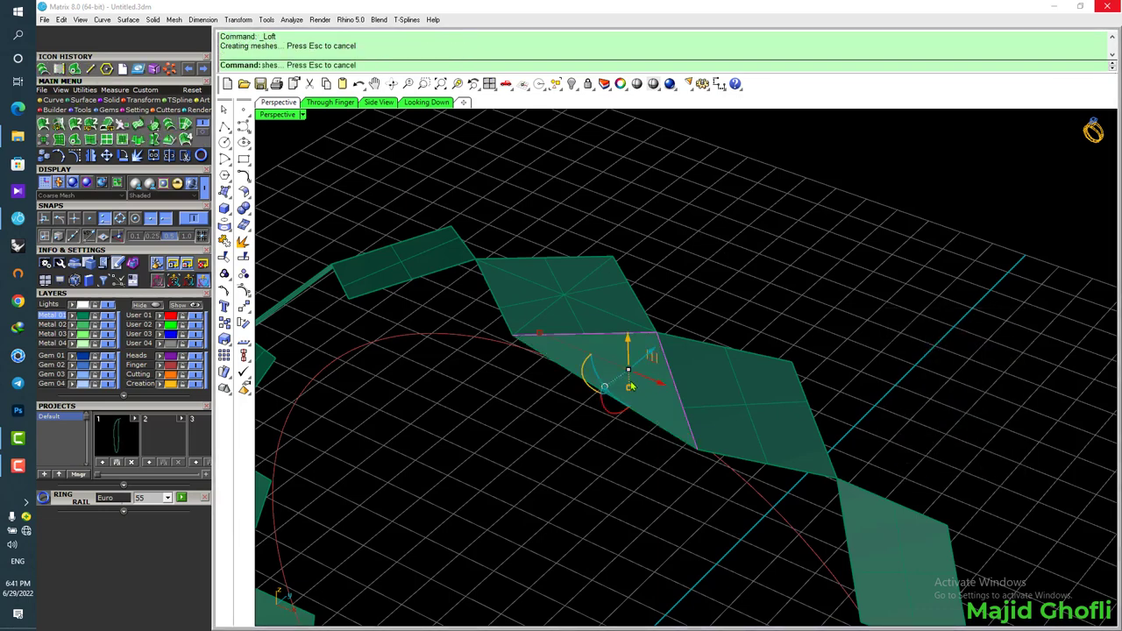
left_click(640, 407)
key("F6")
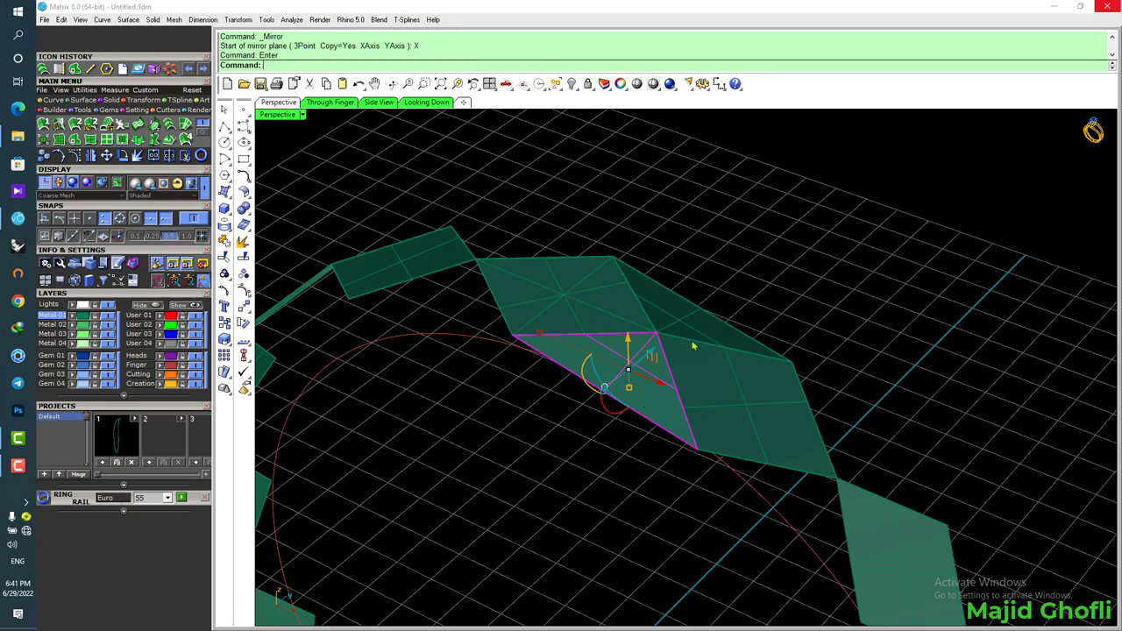
Polar array both triangular surfaces around the origin in the Through Finger view, with 16 items filling 360 degrees
left_click(693, 324, "shift")
double_click(277, 116)
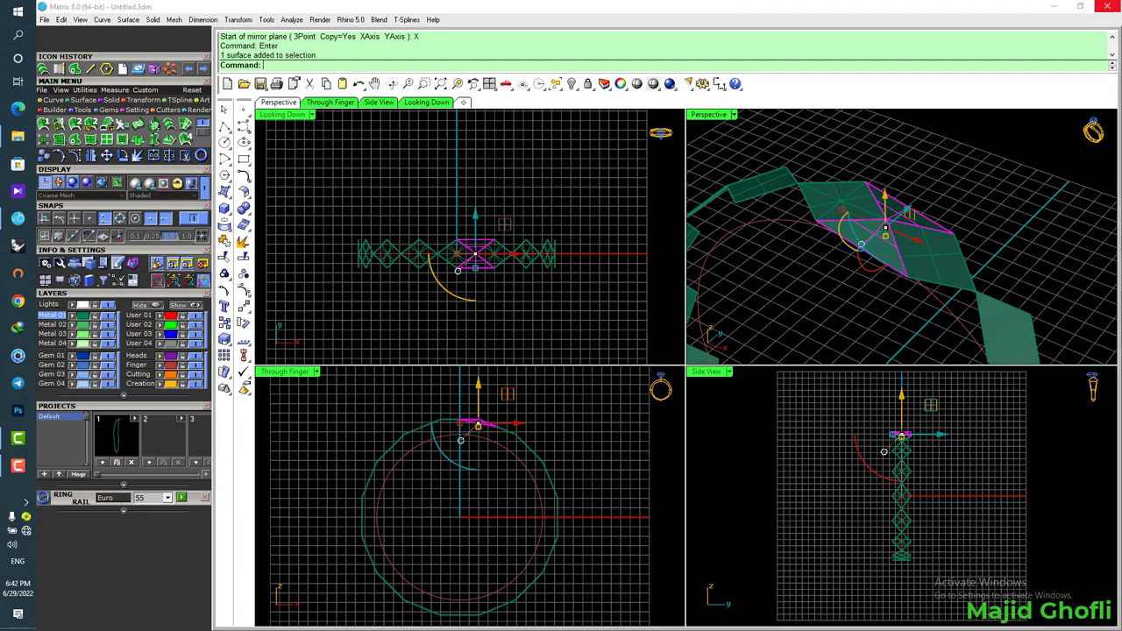
left_click(169, 69)
mouse_move(666, 501)
right_mouse_down()
mouse_move(620, 491)
mouse_move(647, 498)
right_mouse_up()
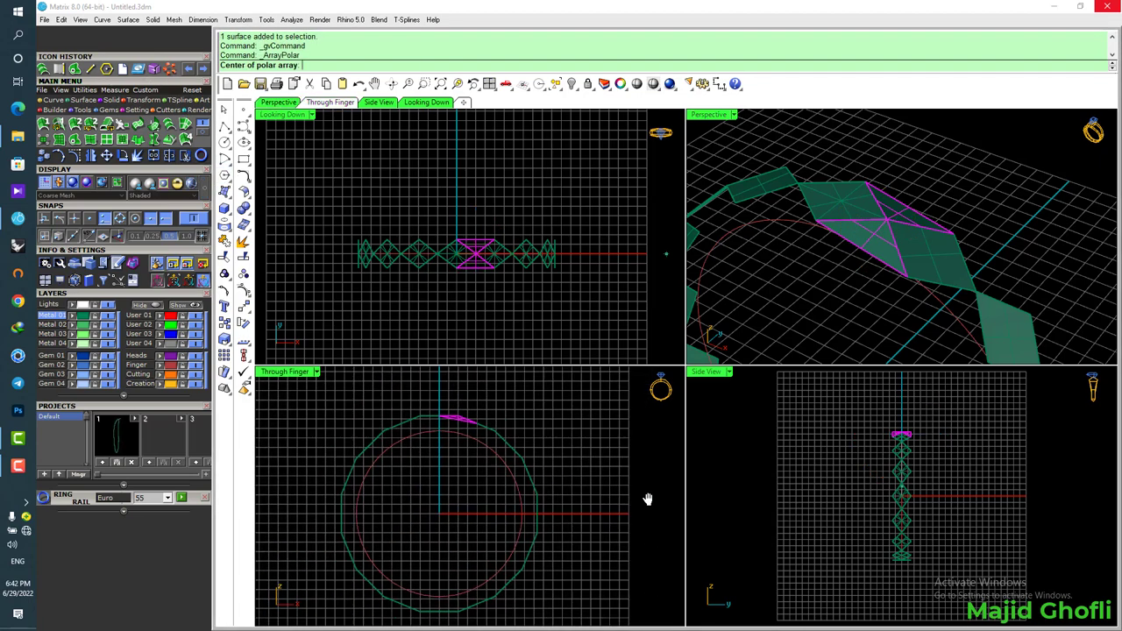
type("0")
key("Return")
key("Return")
key("Return")
key("Return")
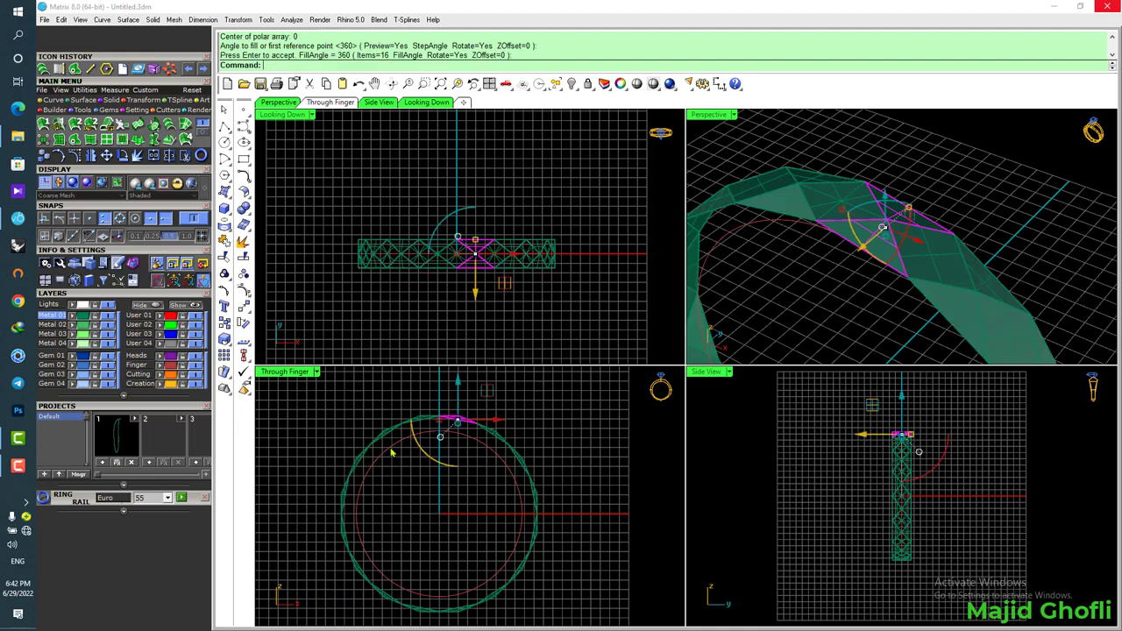
Join all the band's surfaces, leaving out the ring rail curve, and cap the open sides to form a closed solid
left_click_drag(332, 212, 633, 300)
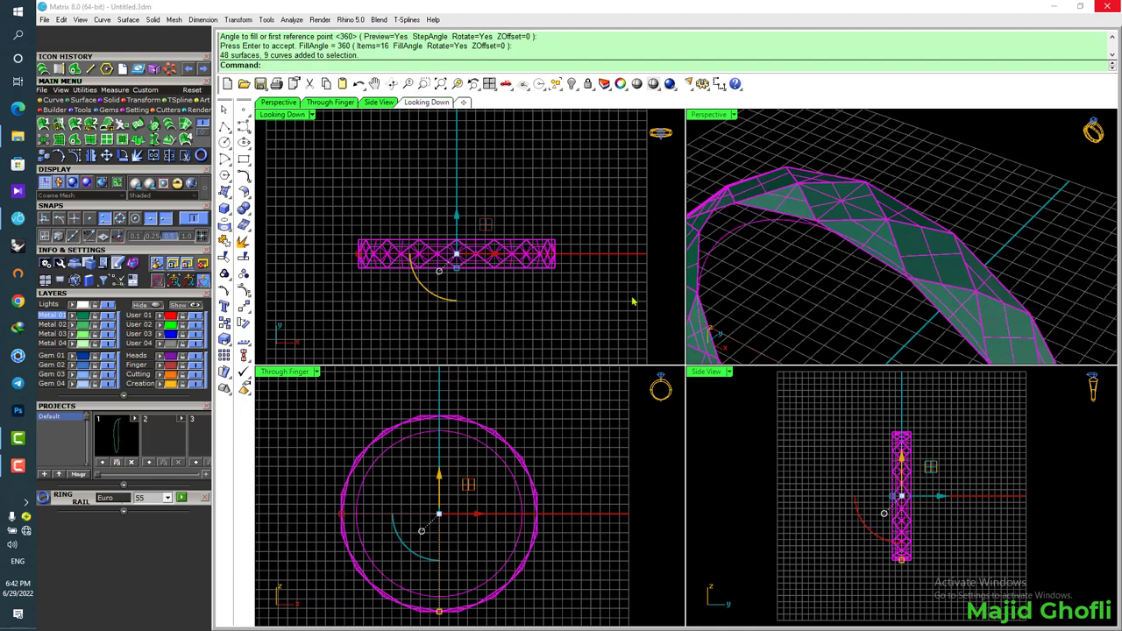
left_click(736, 228)
left_click(749, 230, "ctrl")
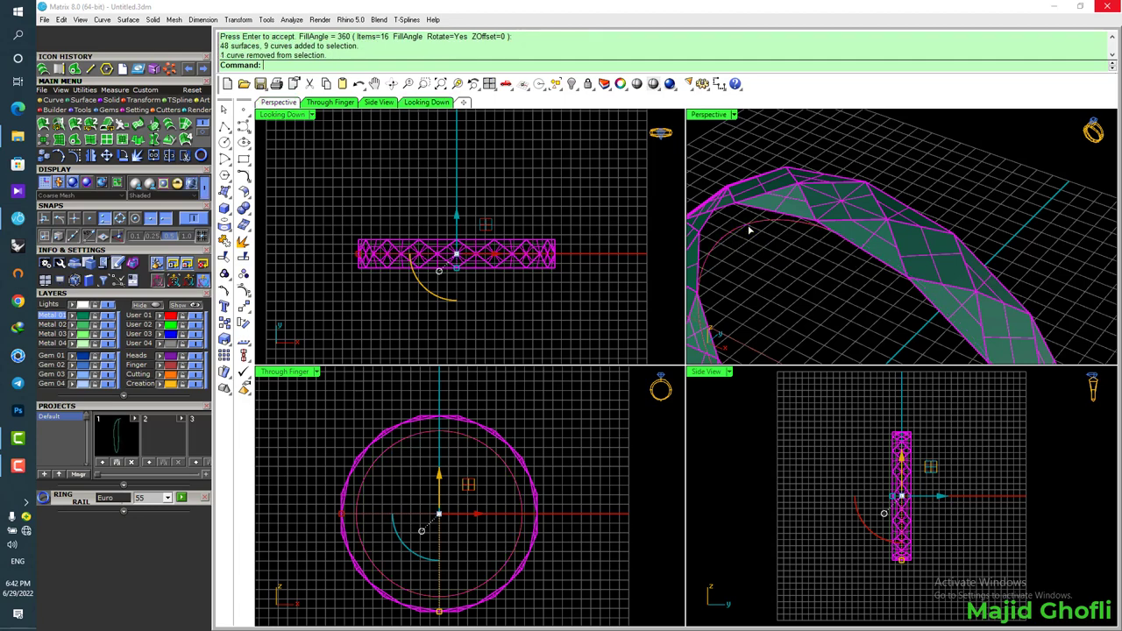
key("ctrl+j")
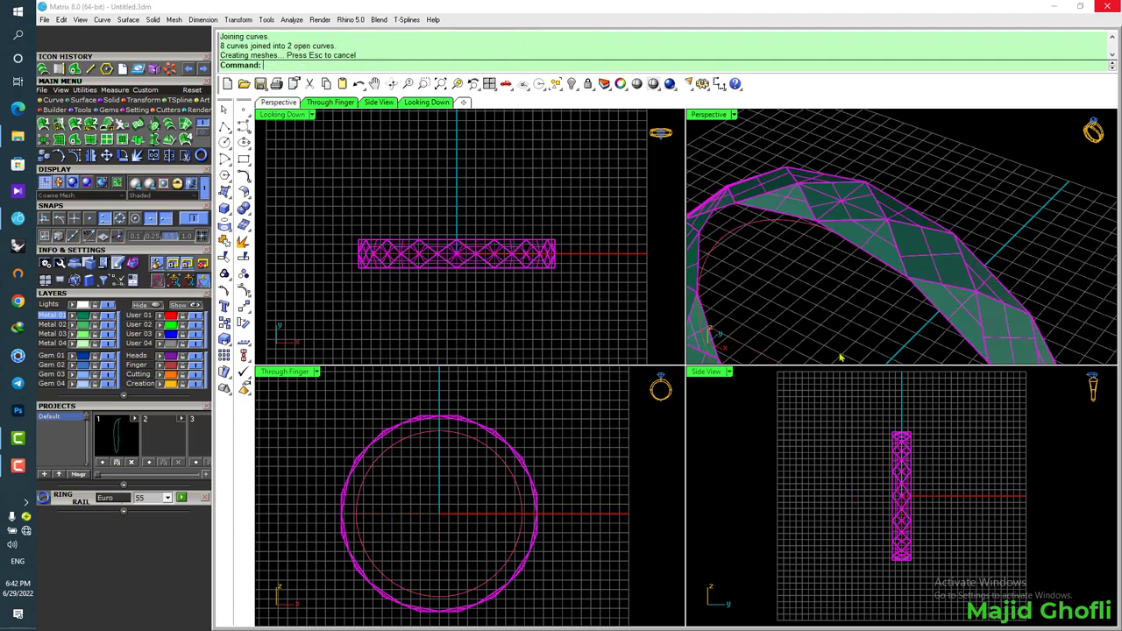
left_click(931, 246)
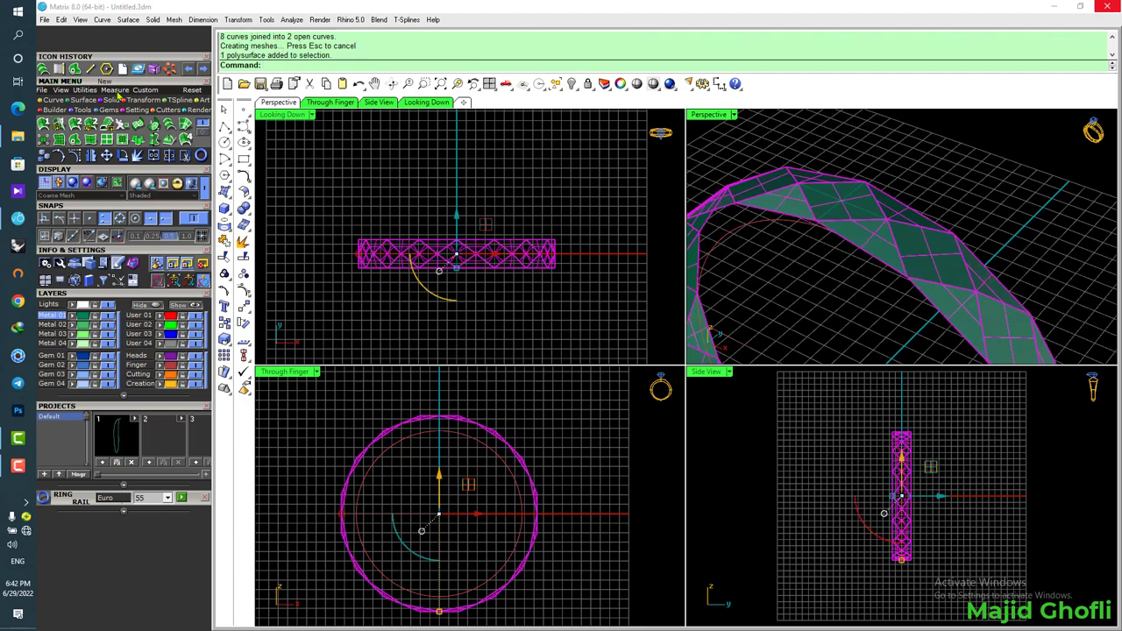
left_click(108, 110)
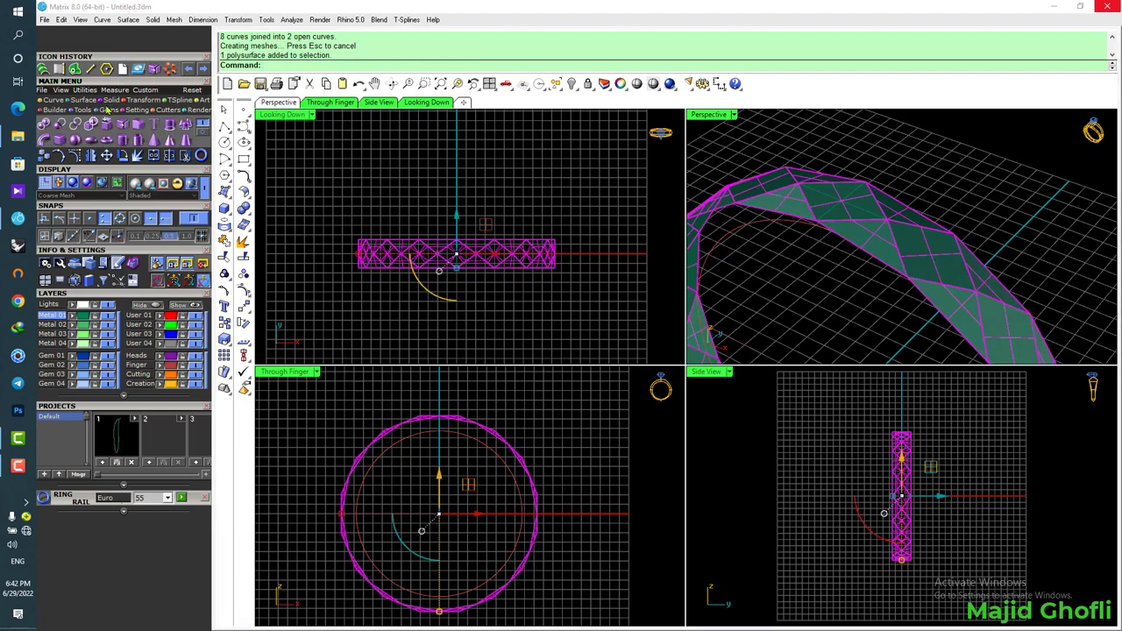
left_click(104, 121)
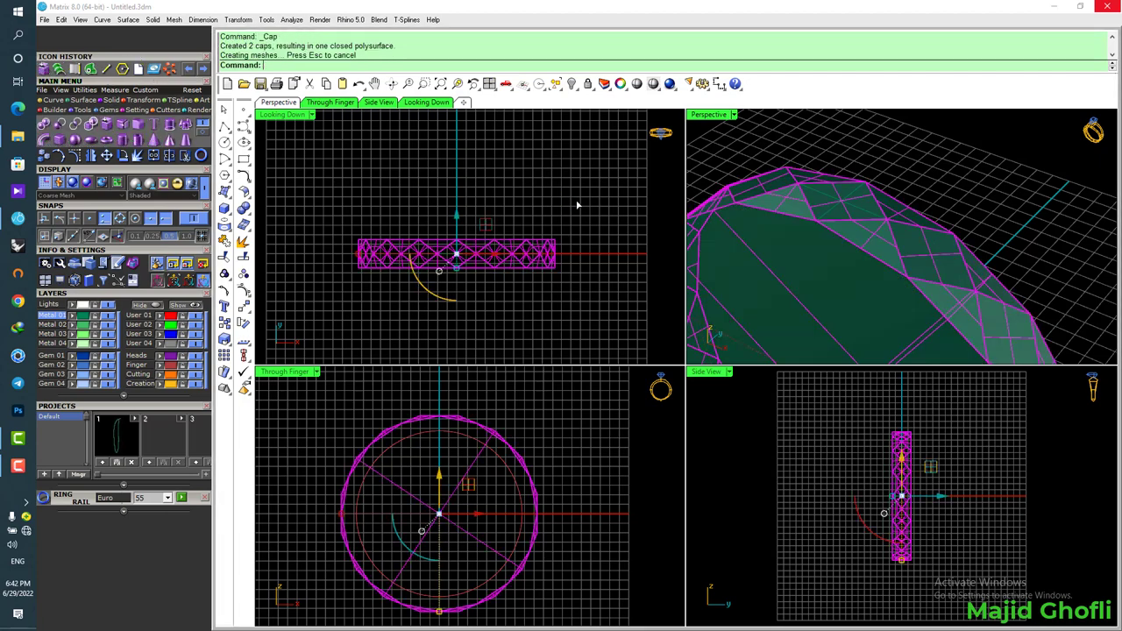
Cut the capped solid to the finger rail using the ring rail curve, opening the finger hole
left_click(531, 205)
right_click_drag(479, 493, 478, 476)
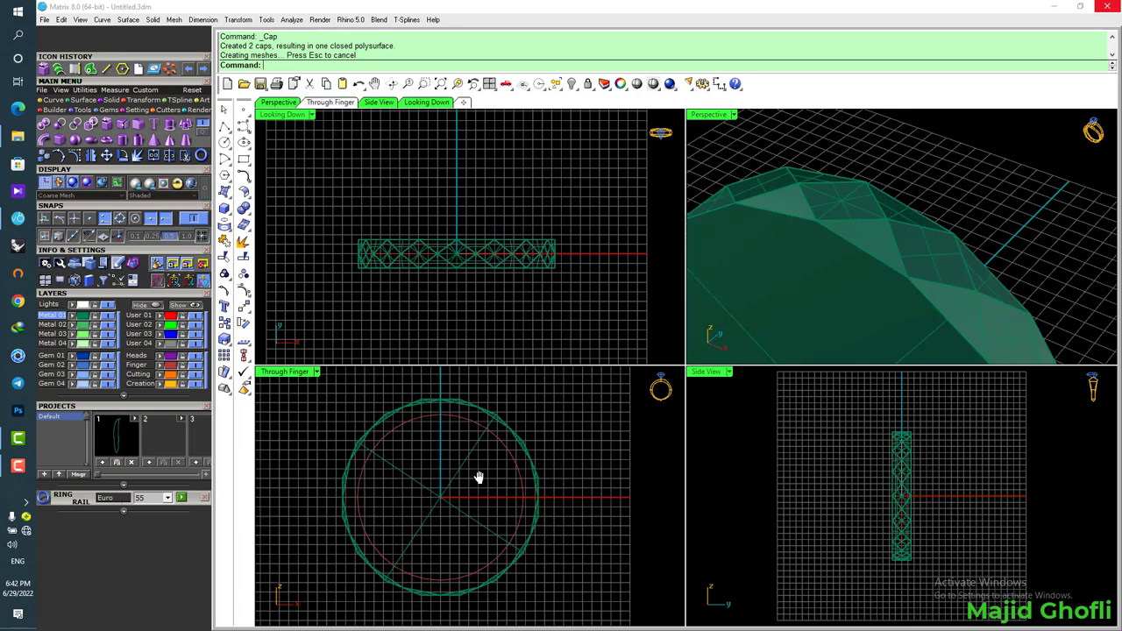
left_click(499, 442)
left_click(501, 444)
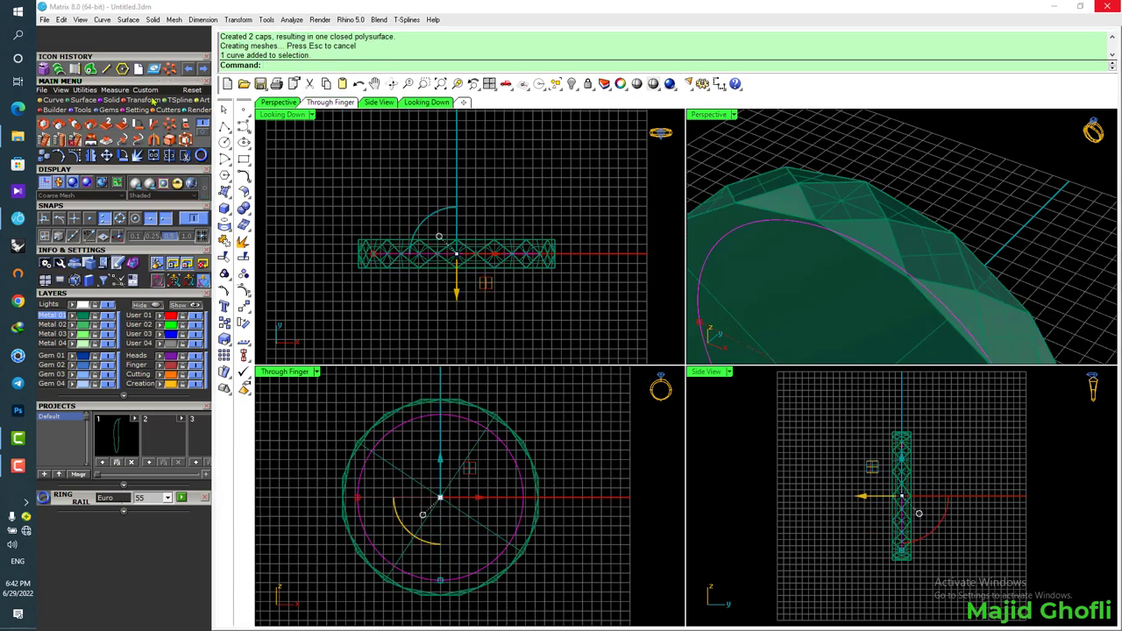
left_click(164, 112)
left_click(159, 125)
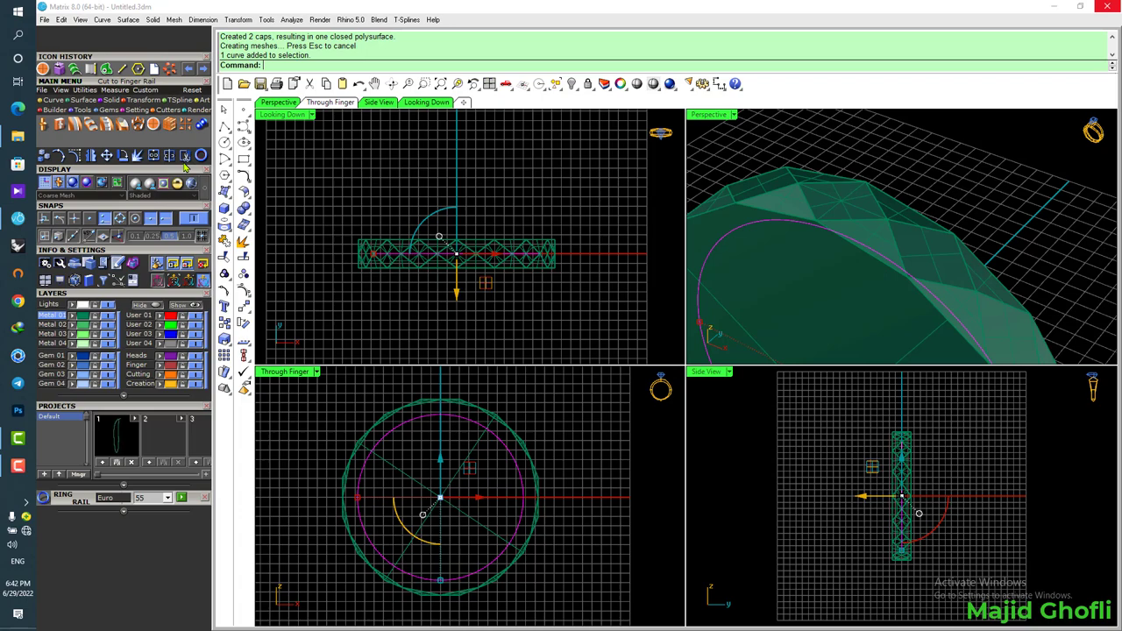
left_click(838, 242)
key("Return")
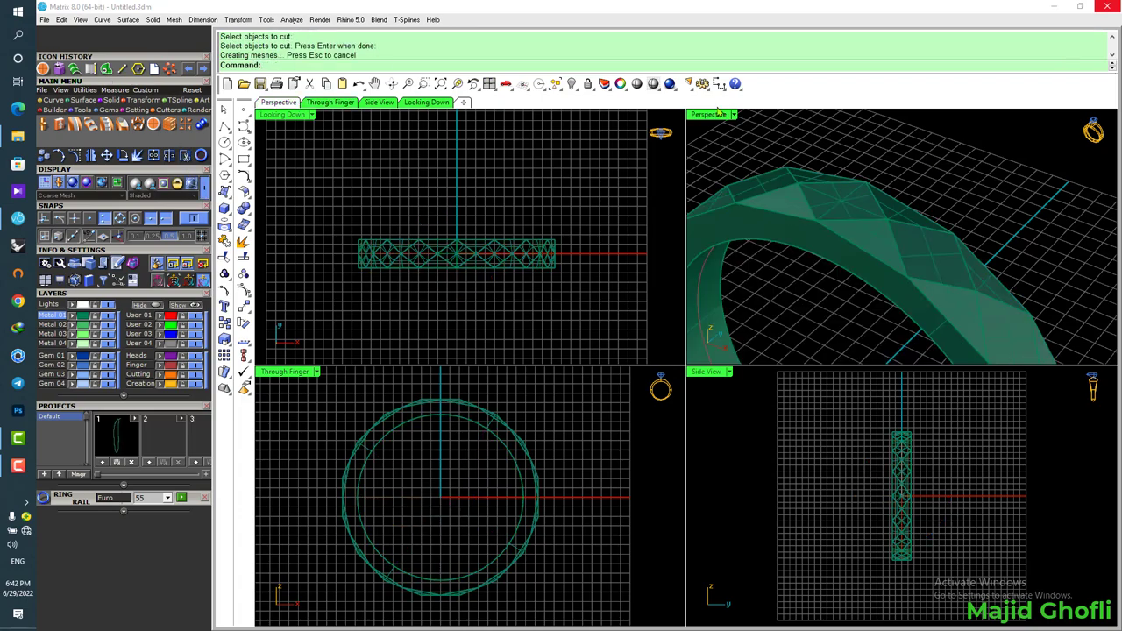
Chamfer both inner circular edges of the finger hole with a distance of 0.75
double_click(707, 117)
right_click_drag(678, 215, 732, 324)
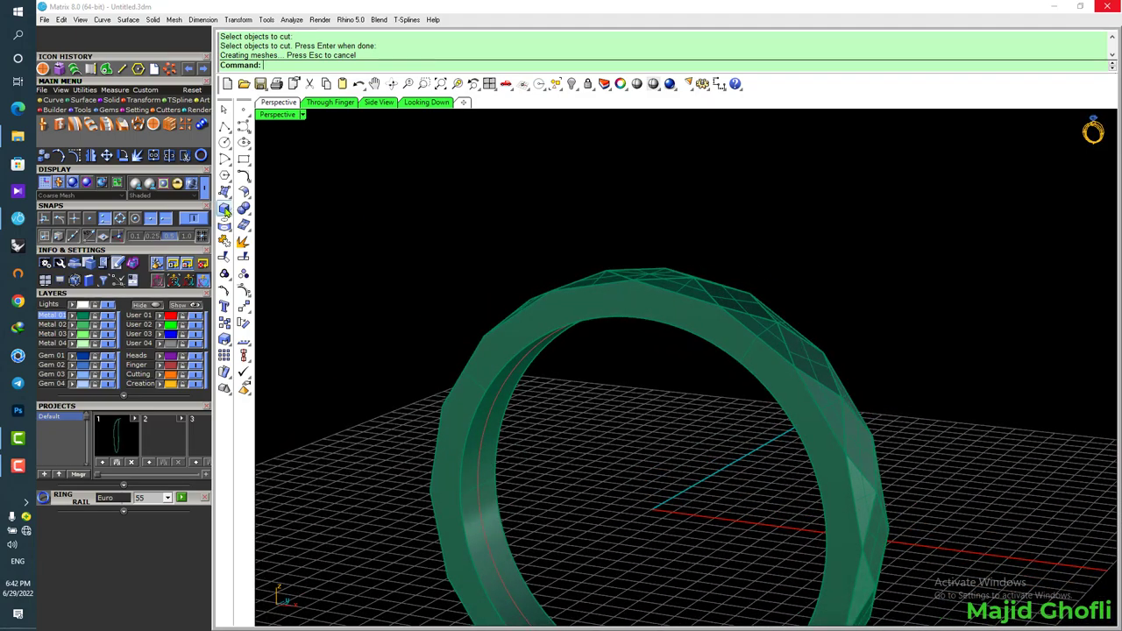
left_click(225, 211)
left_click(243, 210)
left_click(343, 231)
left_click(533, 358)
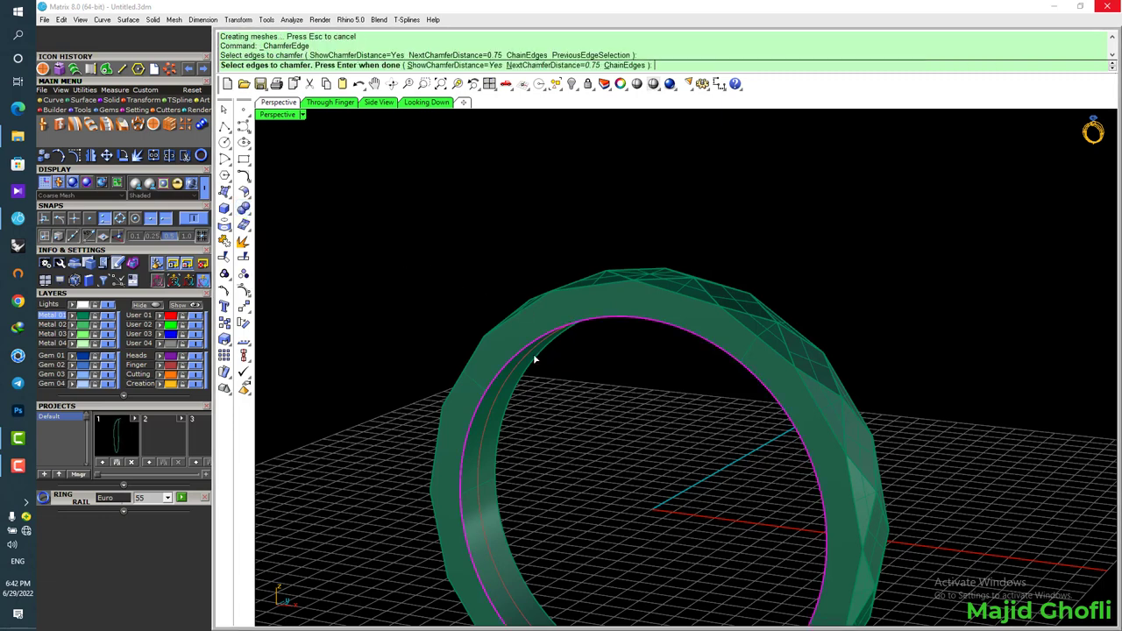
left_click(534, 368)
key("Return")
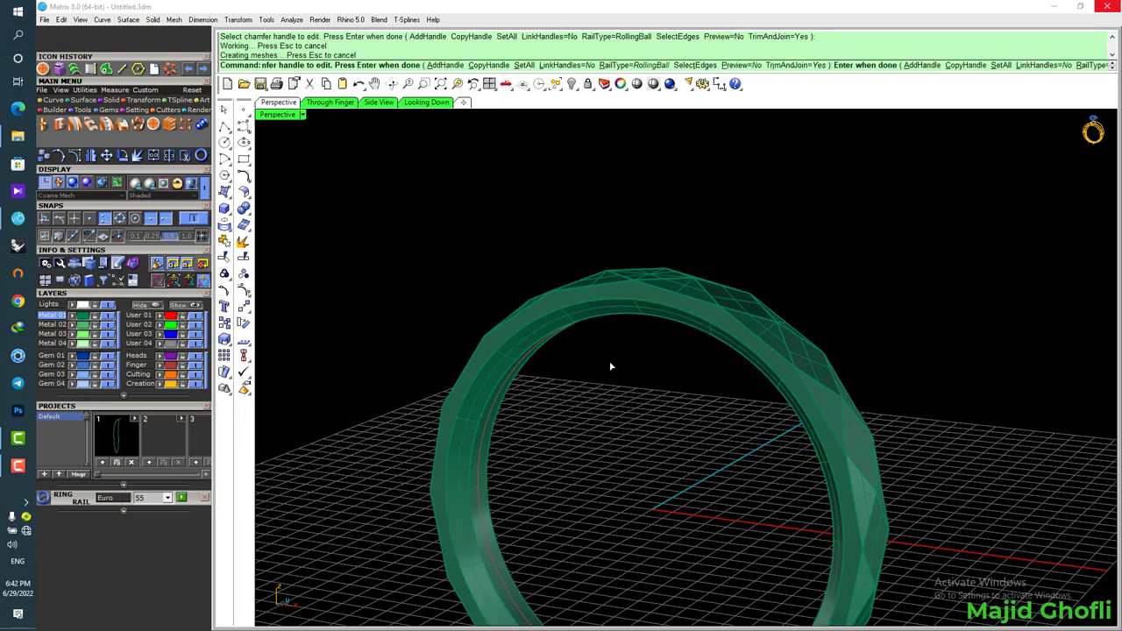
Fillet the four circular edges bordering the inner chamfers with a radius of 0.25
mouse_move(611, 367)
right_mouse_down()
mouse_move(651, 377)
mouse_move(602, 378)
right_mouse_up()
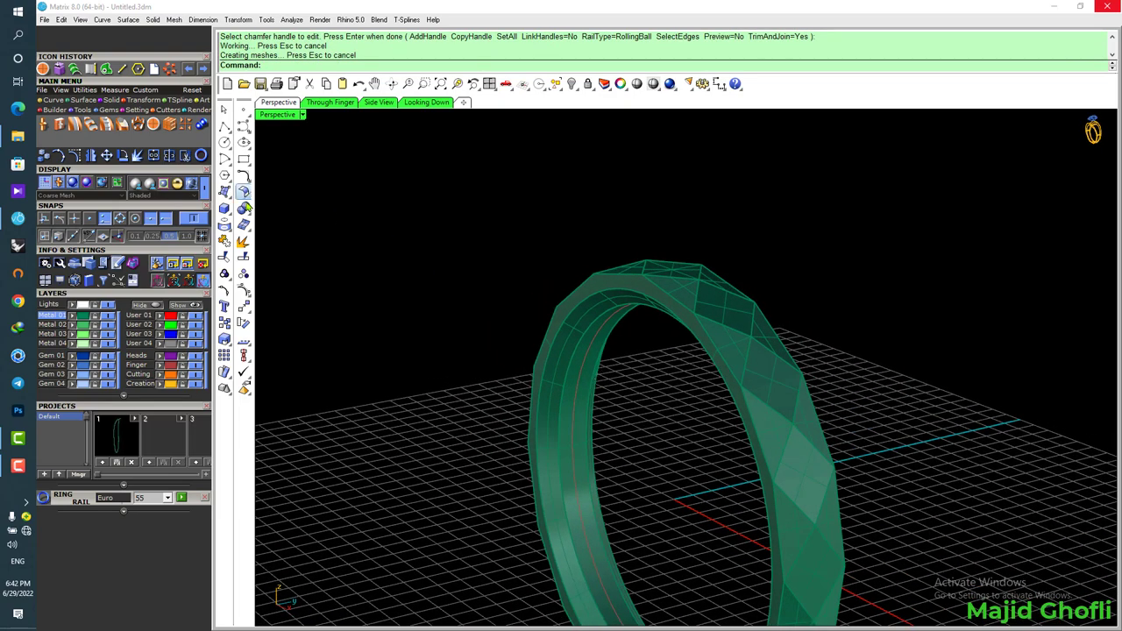
left_click(244, 211)
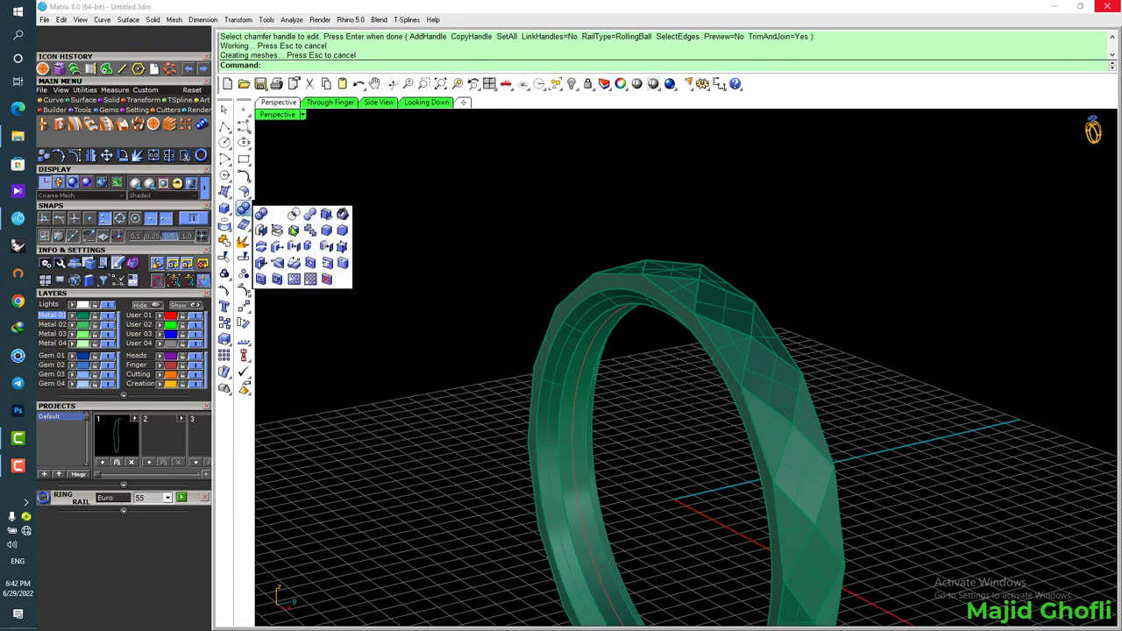
left_click(324, 235)
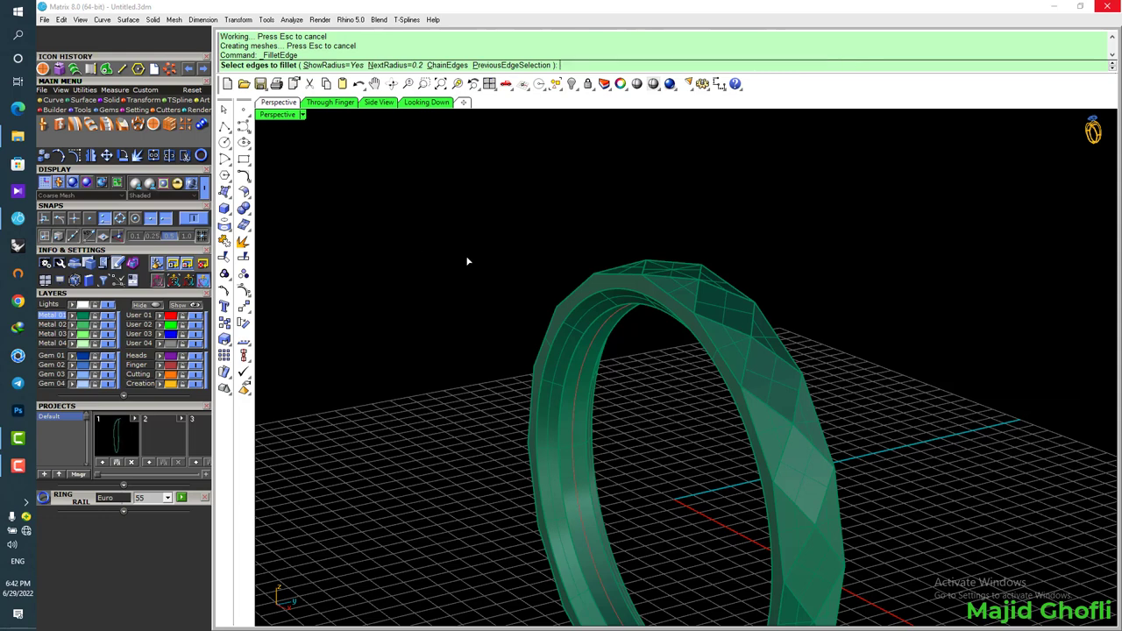
type(".25")
key("Return")
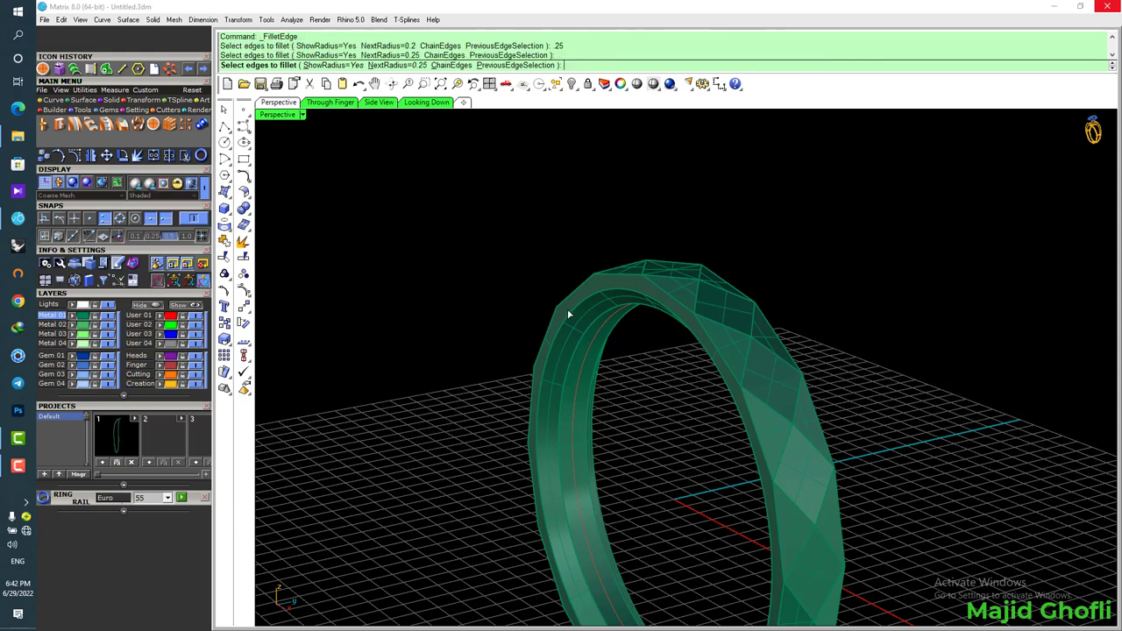
left_click(569, 316)
left_click(582, 335)
left_click(587, 423)
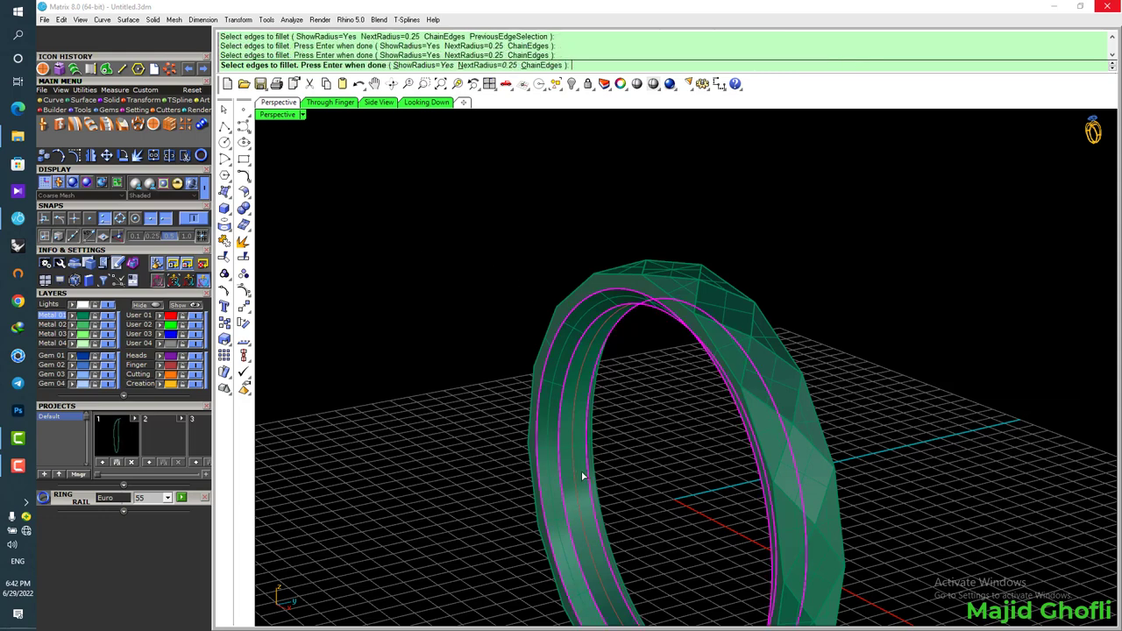
left_click(619, 446)
key("Return")
key("Return")
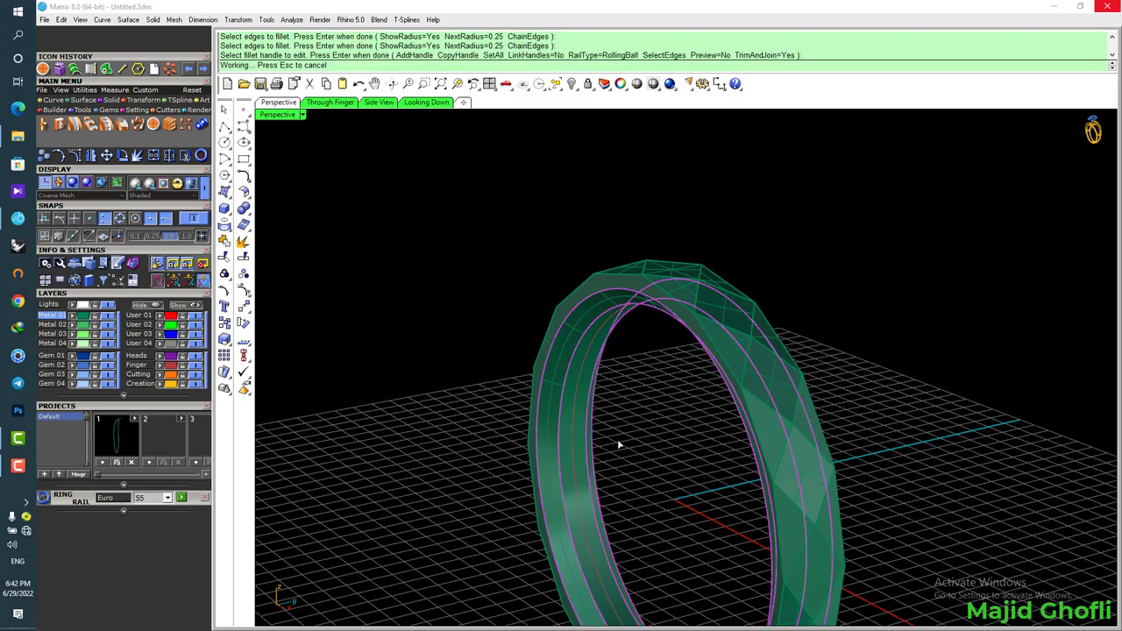
Extract a copy of the diamond facet surface at the crown of the ring band
right_click_drag(627, 382, 637, 347)
scroll(636, 285, "up", 4)
right_click_drag(636, 285, 728, 333)
scroll(684, 285, "up", 6)
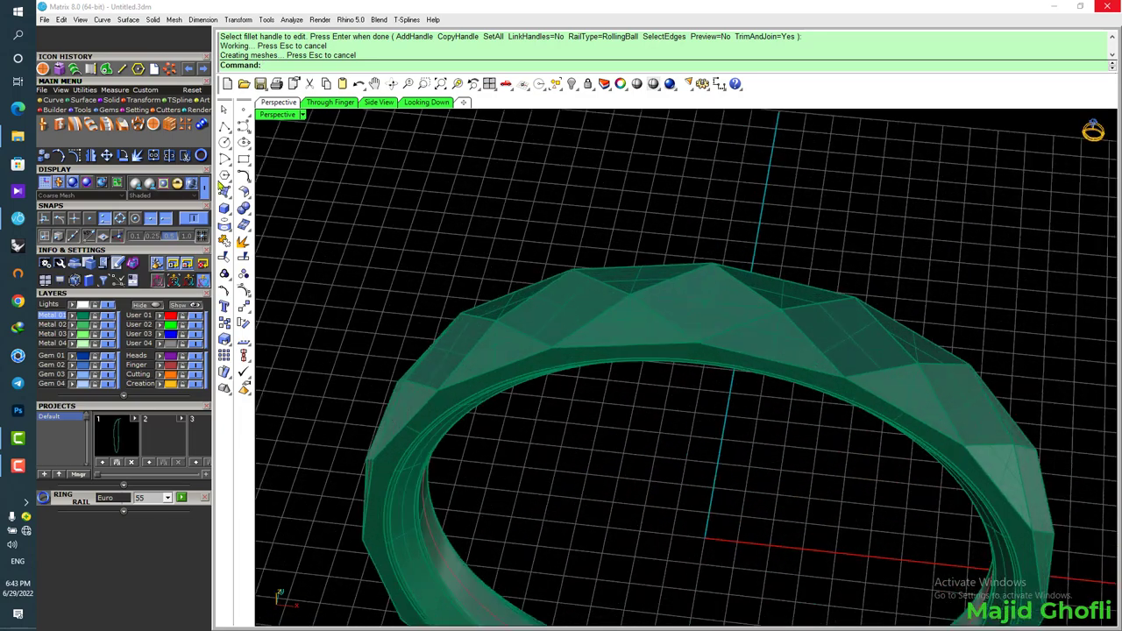
left_click(109, 101)
left_click(123, 126)
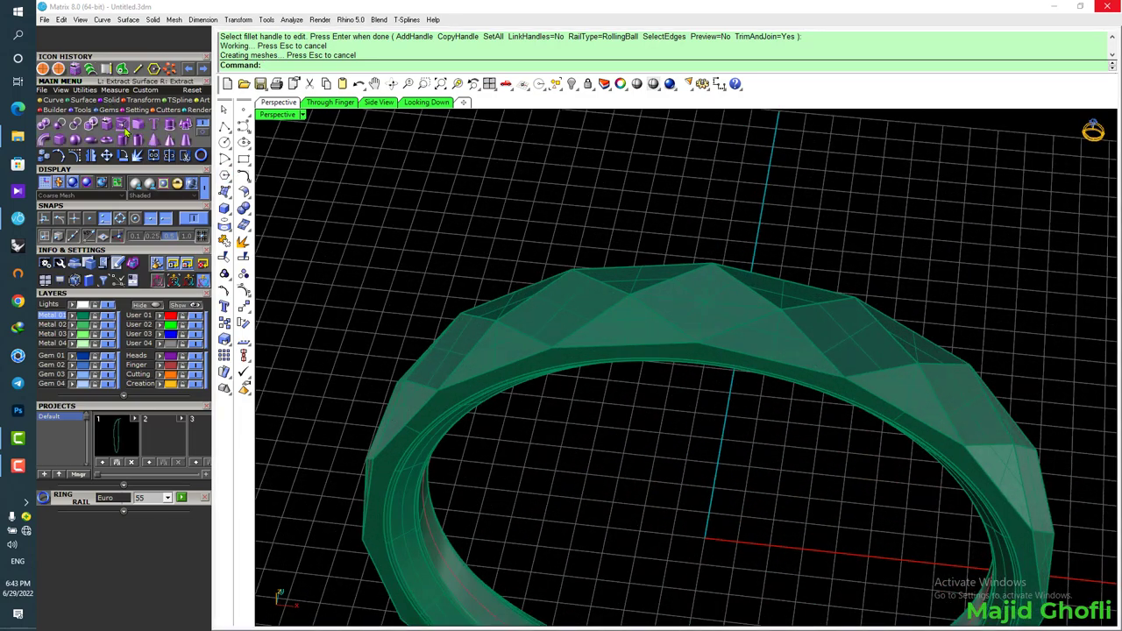
key("ctrl+e")
left_click(682, 309)
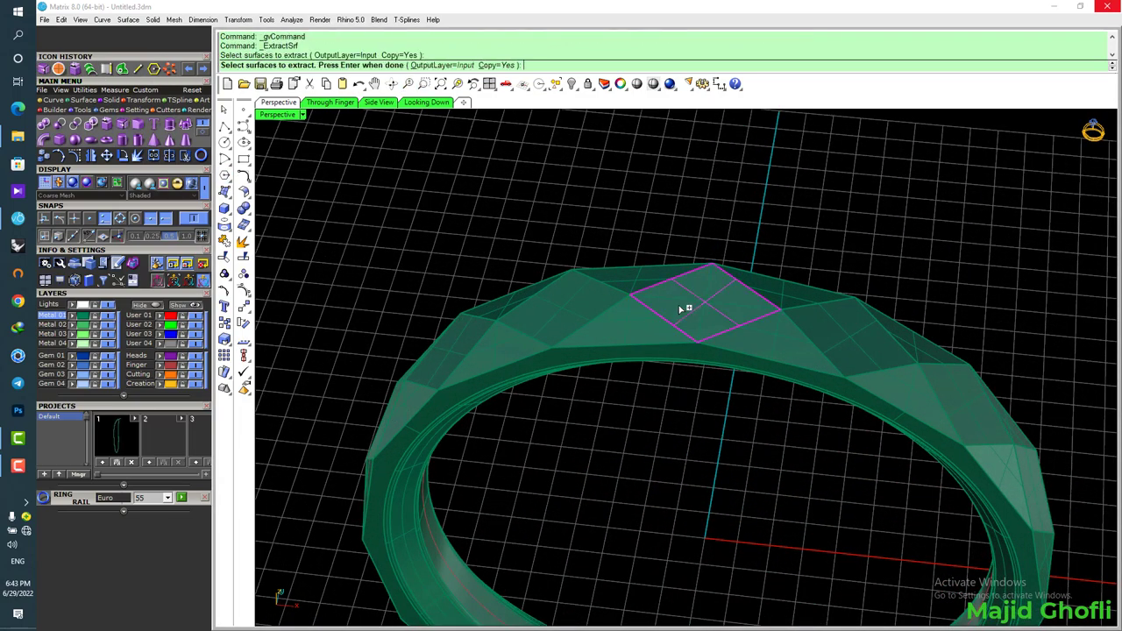
key("Return")
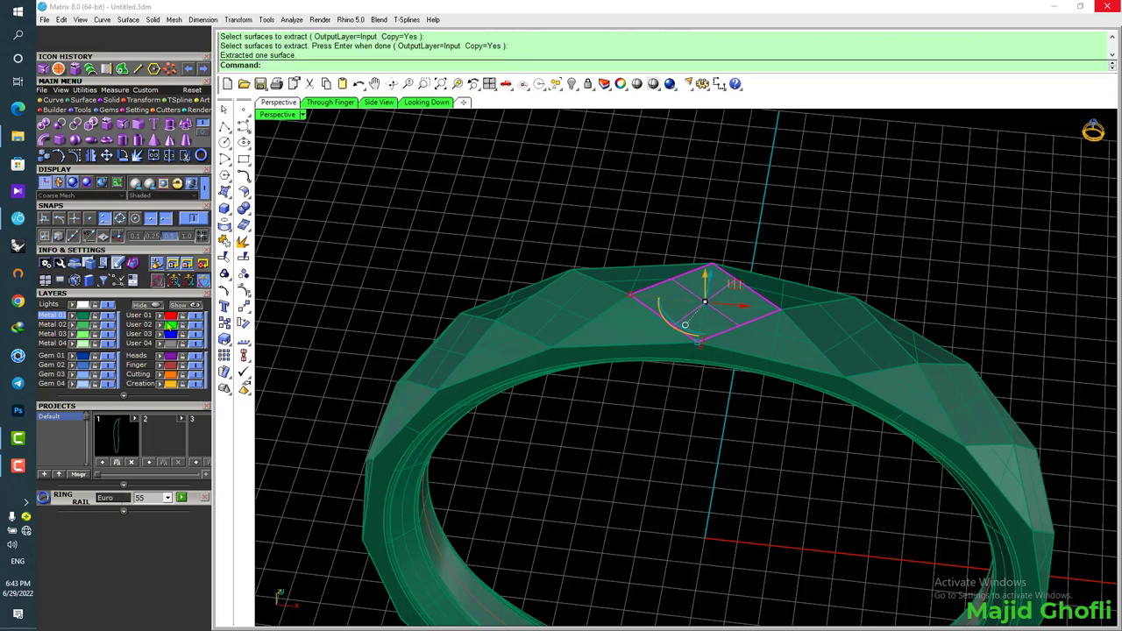
Move the extracted diamond surface to the User 02 layer and hide the Metal 01 band
left_click(160, 325)
right_click(140, 325)
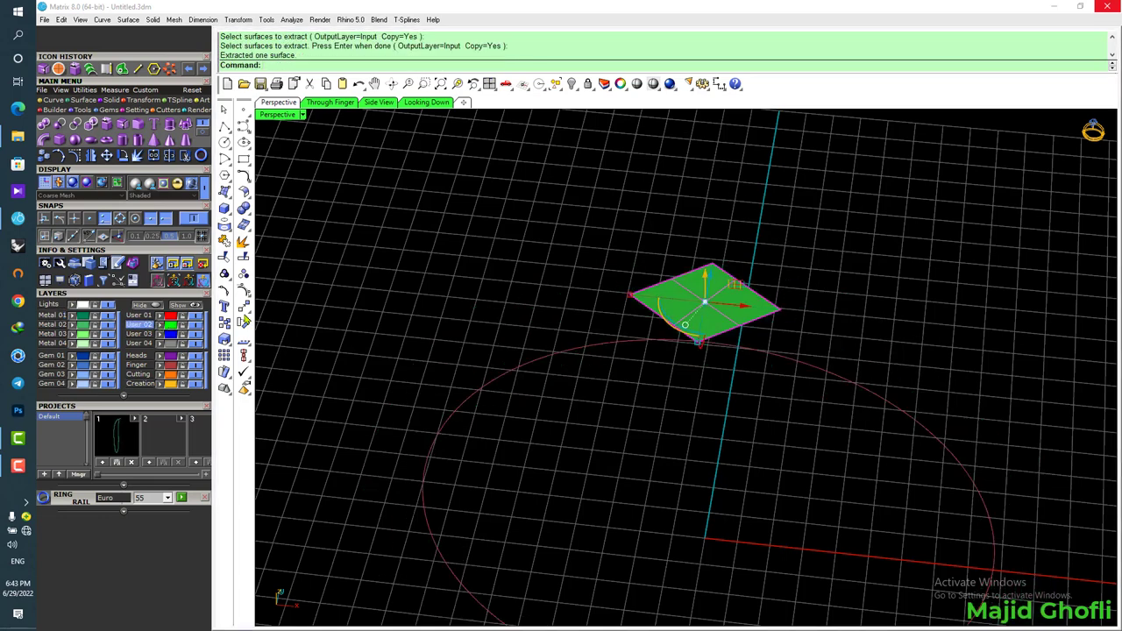
left_click(598, 255)
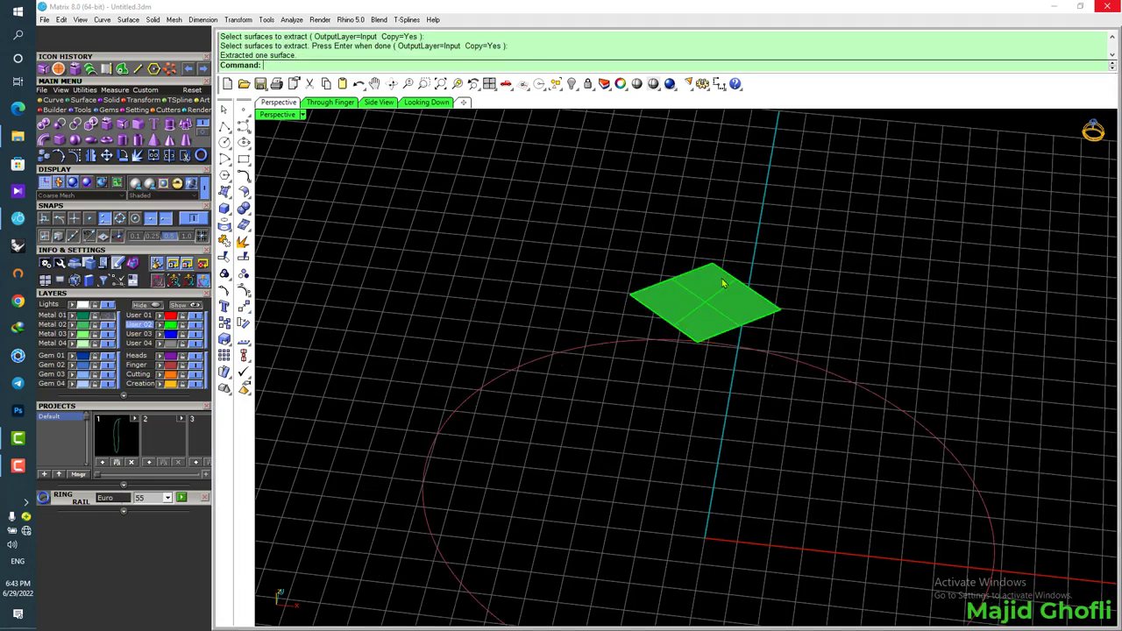
Duplicate the four edges of the diamond surface and join them into one closed curve
left_click(103, 71)
scroll(638, 279, "up", 3)
left_click(674, 287)
left_click(678, 343)
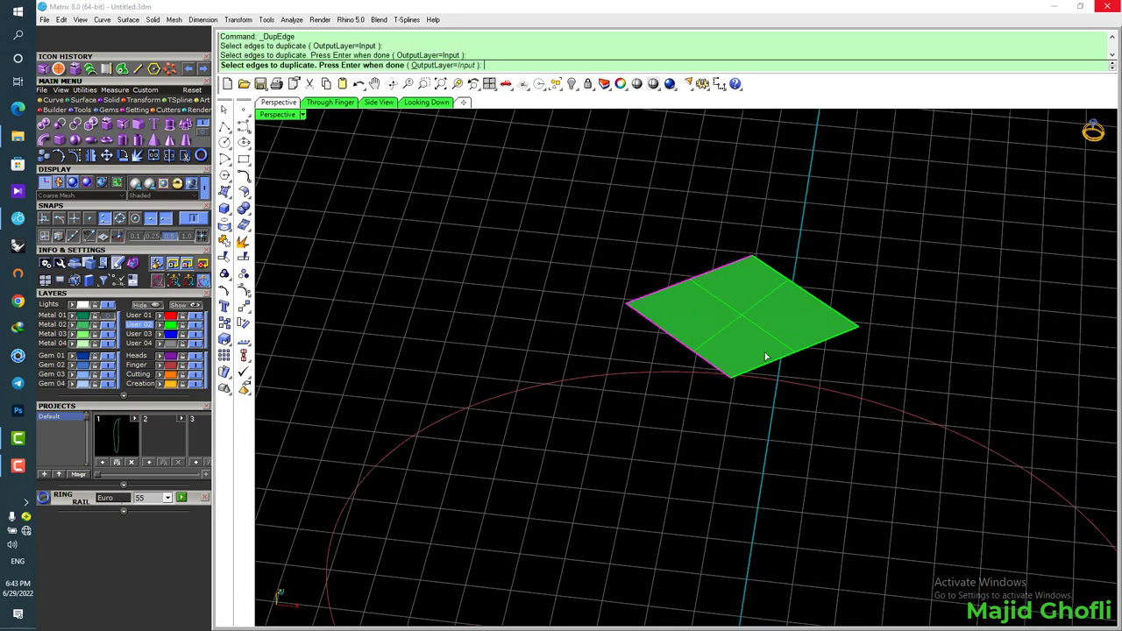
left_click(794, 355)
left_click(797, 291)
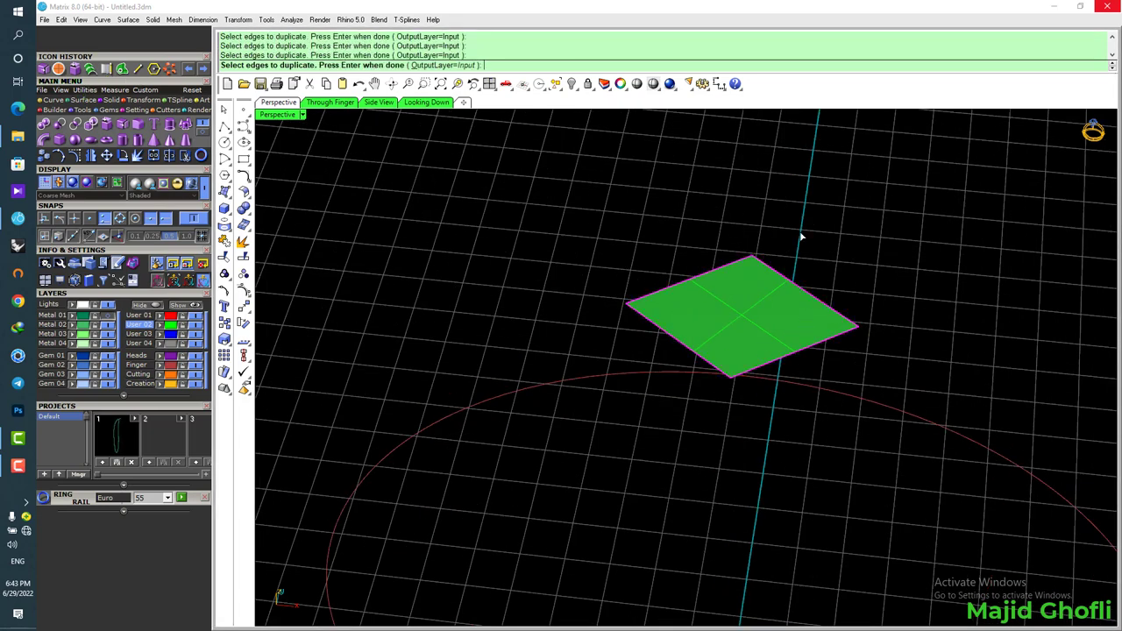
key("Return")
key("ctrl+j")
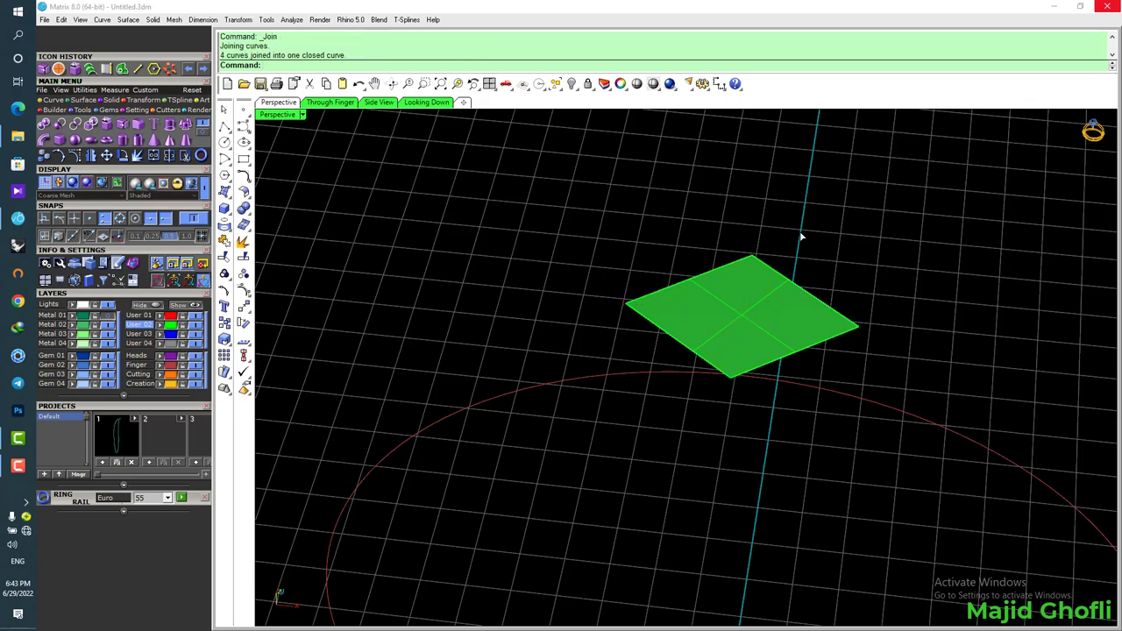
Try offsetting the joined outline inward on the diamond surface by 0.25, and undo the offset
left_click(51, 101)
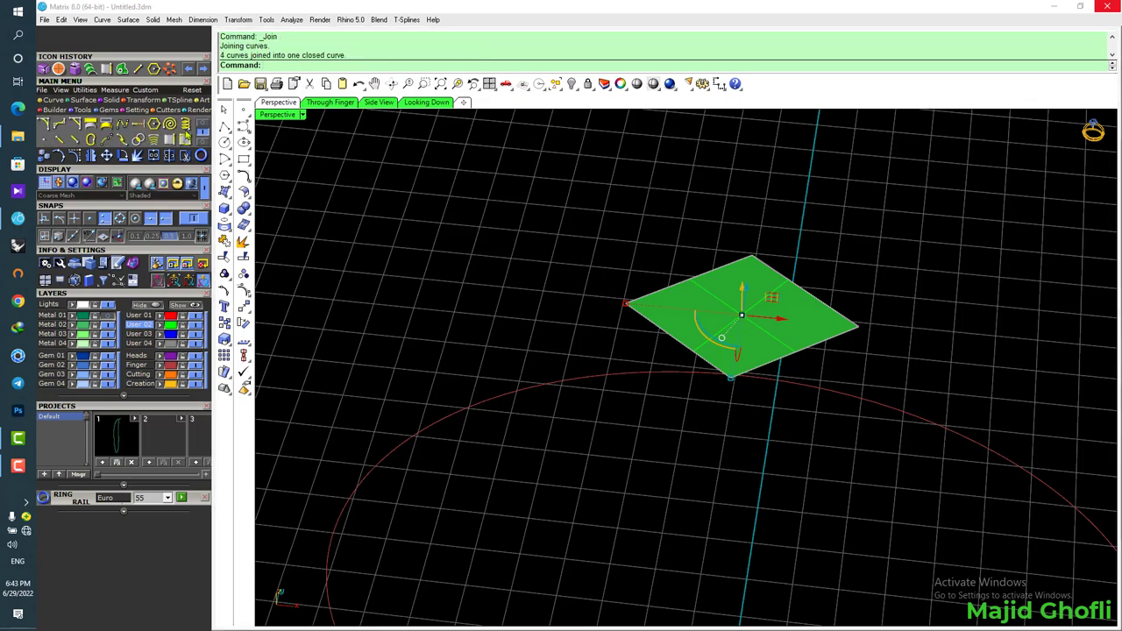
left_click(202, 143)
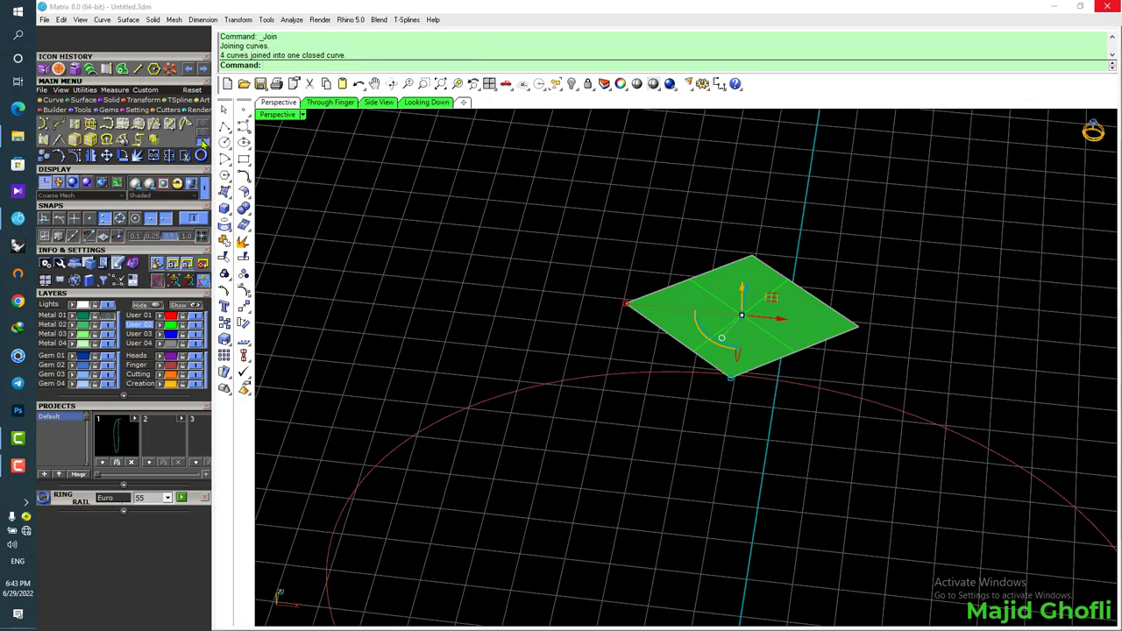
left_click(201, 126)
left_click(170, 140)
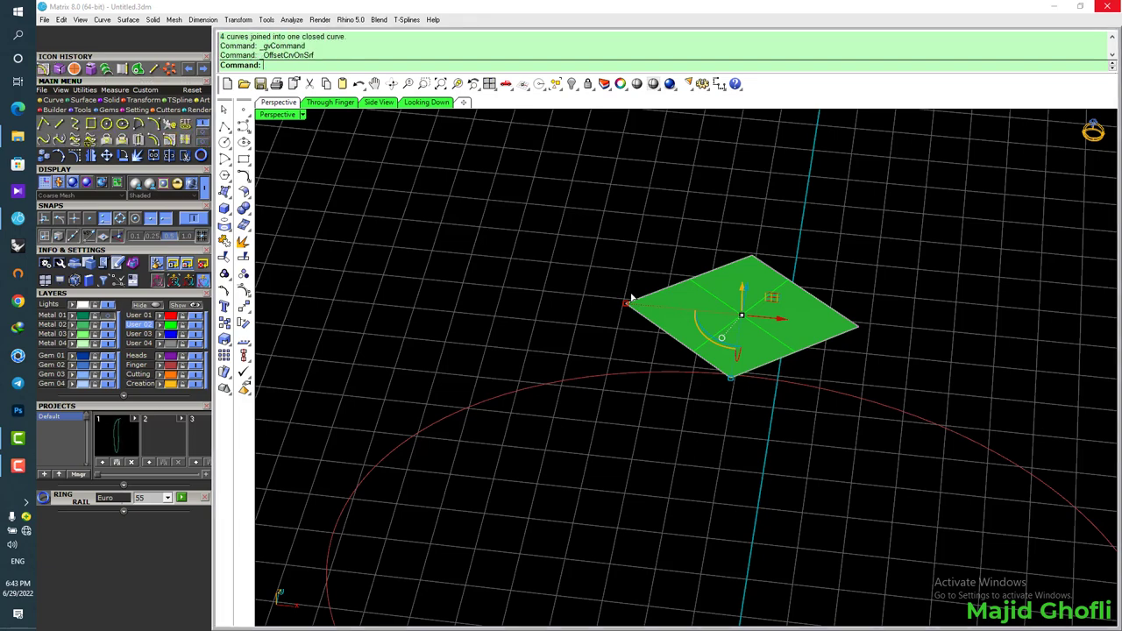
left_click(709, 308)
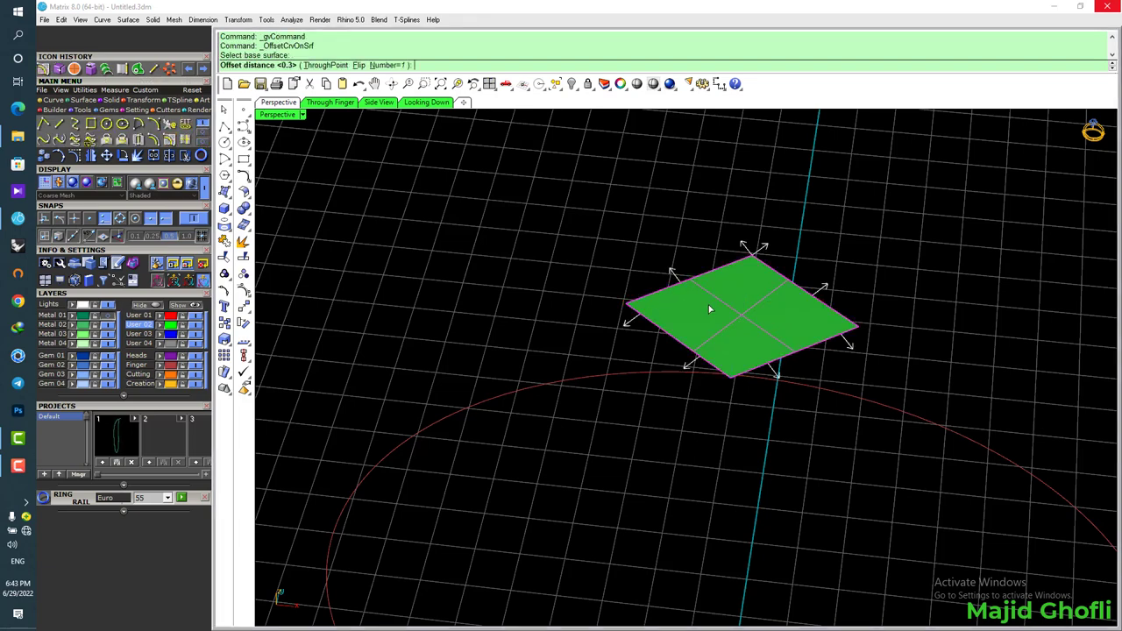
left_click(359, 65)
type(".2")
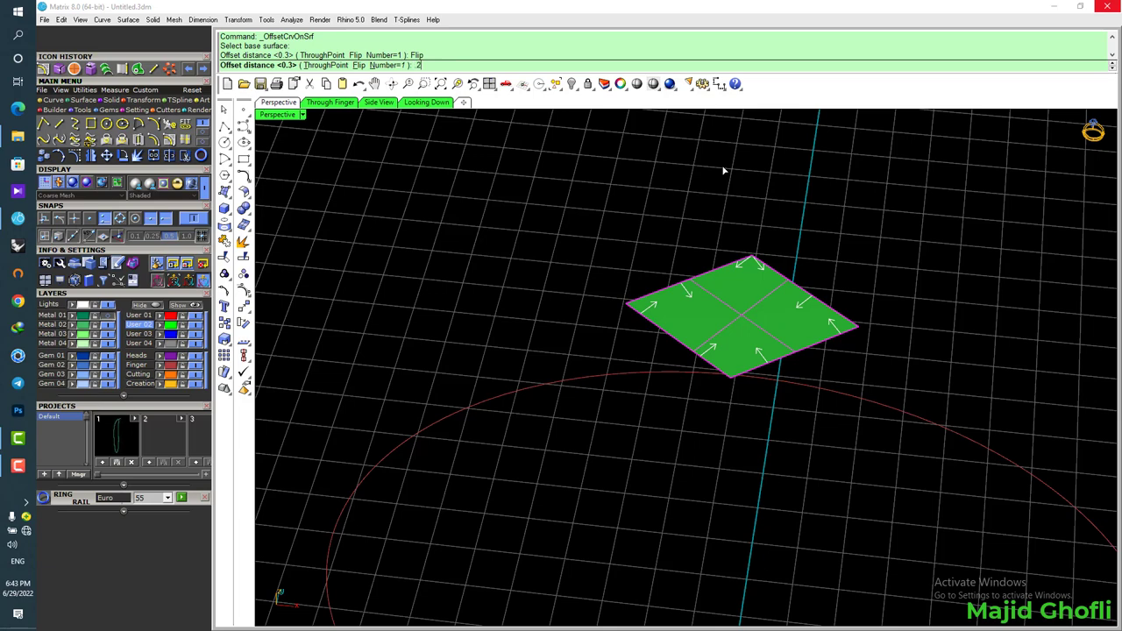
type("5")
key("Return")
scroll(718, 260, "up", 1)
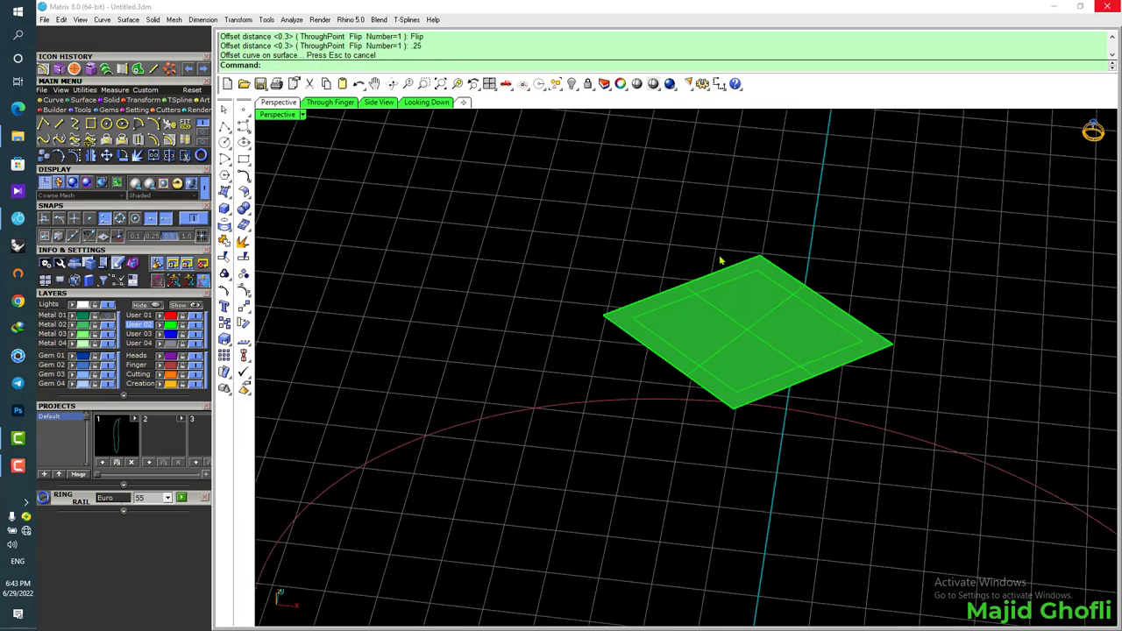
key("ctrl+z")
Offset the joined diamond outline inward on its surface by 0.3
left_click(721, 270)
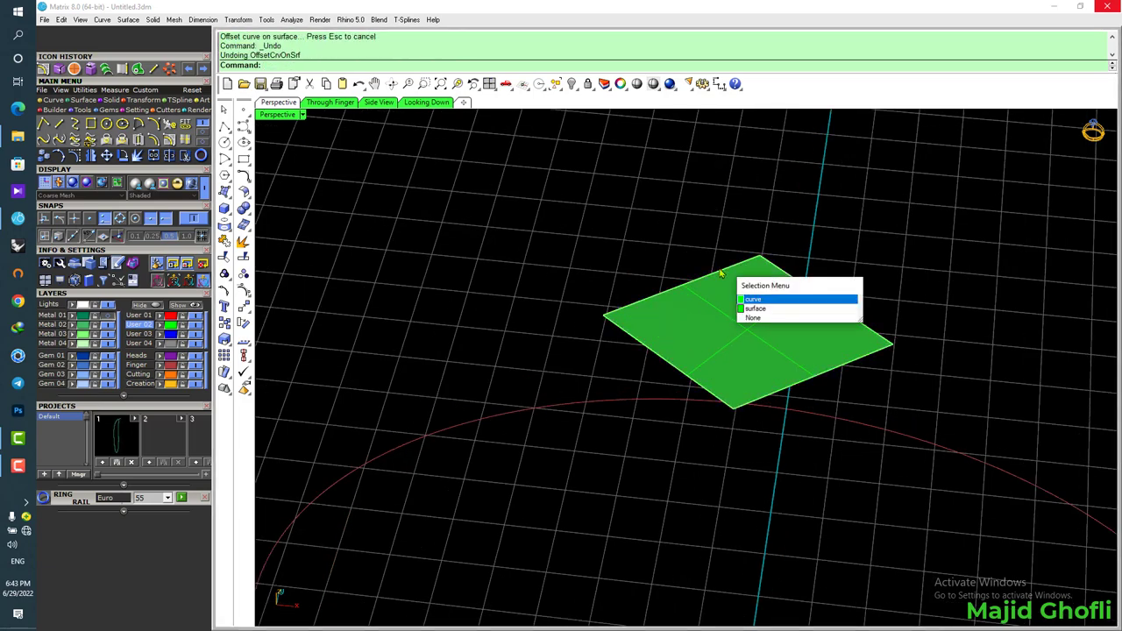
left_click(722, 280)
right_click(724, 297)
left_click(745, 318)
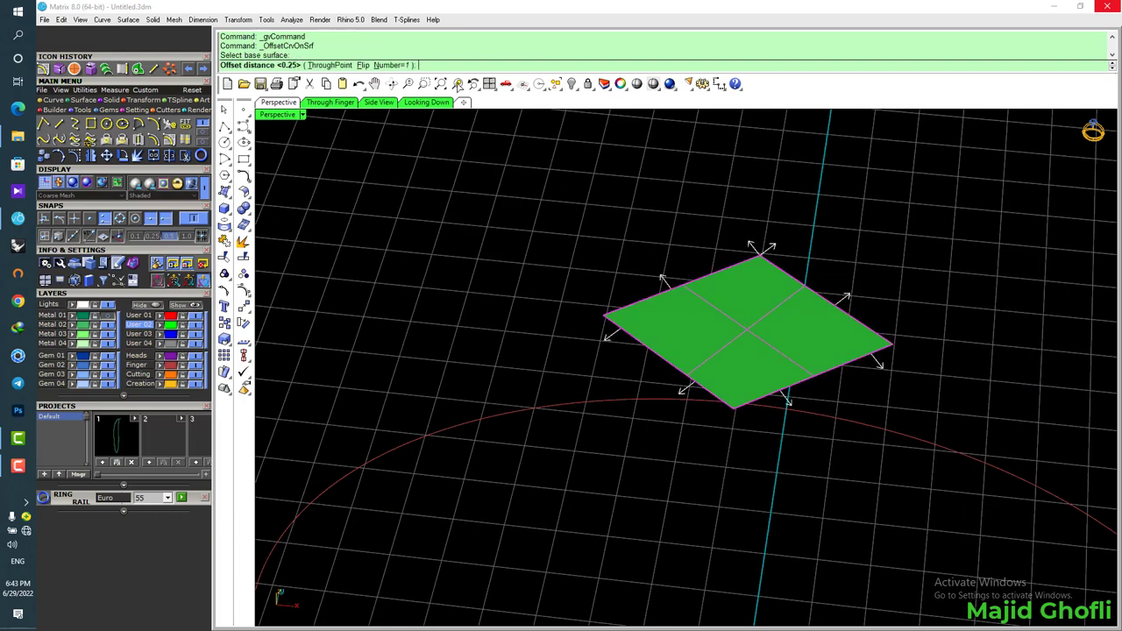
left_click(362, 65)
type("3")
key("Return")
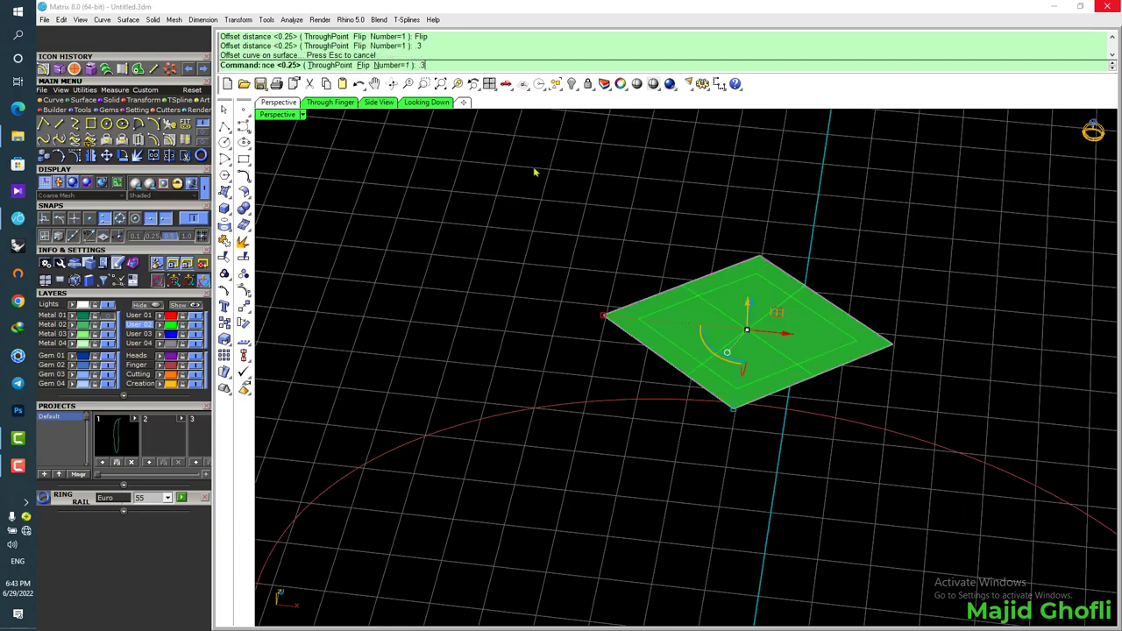
Trim away the diamond surface's outer border using the inner offset curve as the cutter
left_click(715, 296)
left_click(751, 316)
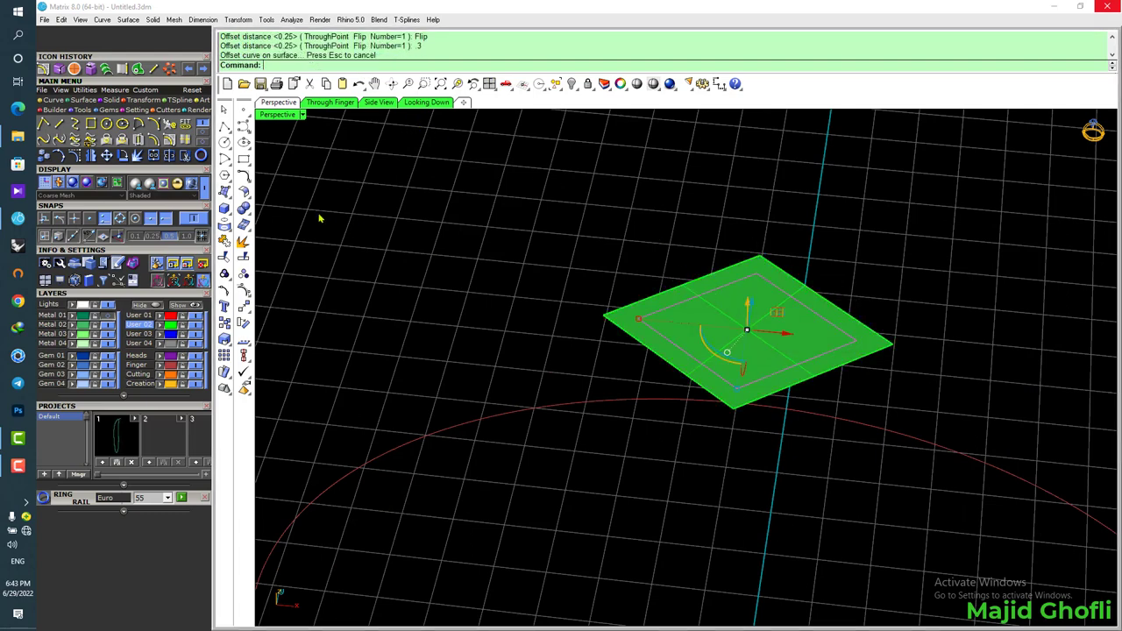
key("ctrl+t")
scroll(724, 278, "up", 2)
left_click(726, 271)
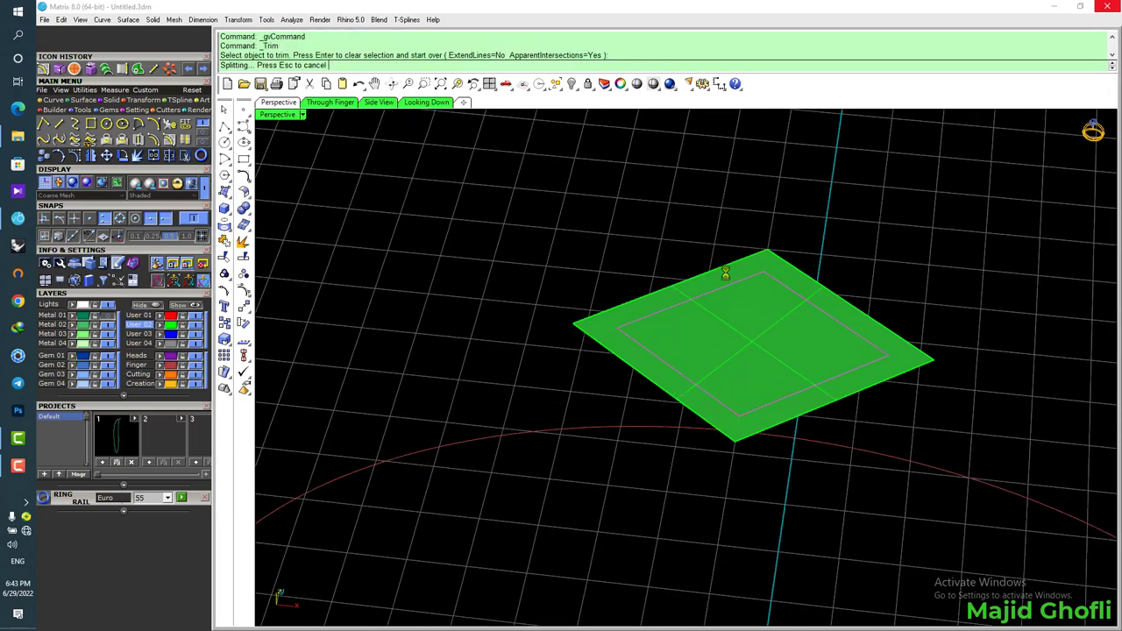
key("Return")
Extrude the trimmed diamond surface 0.25 to both sides as a solid, keeping the input surface
left_click(791, 386)
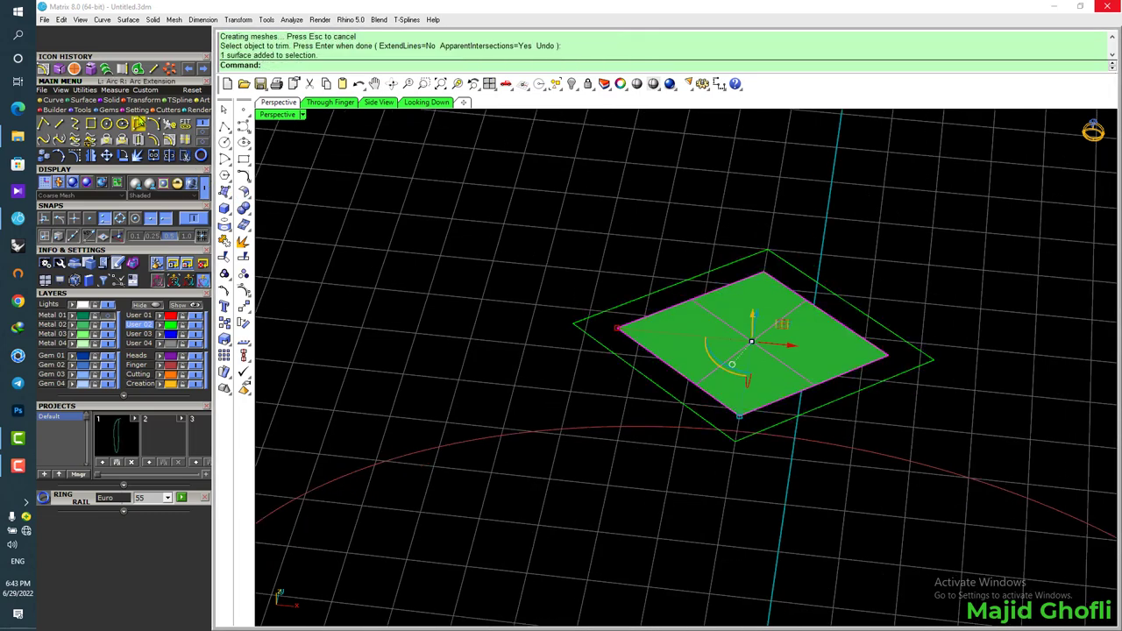
left_click(86, 101)
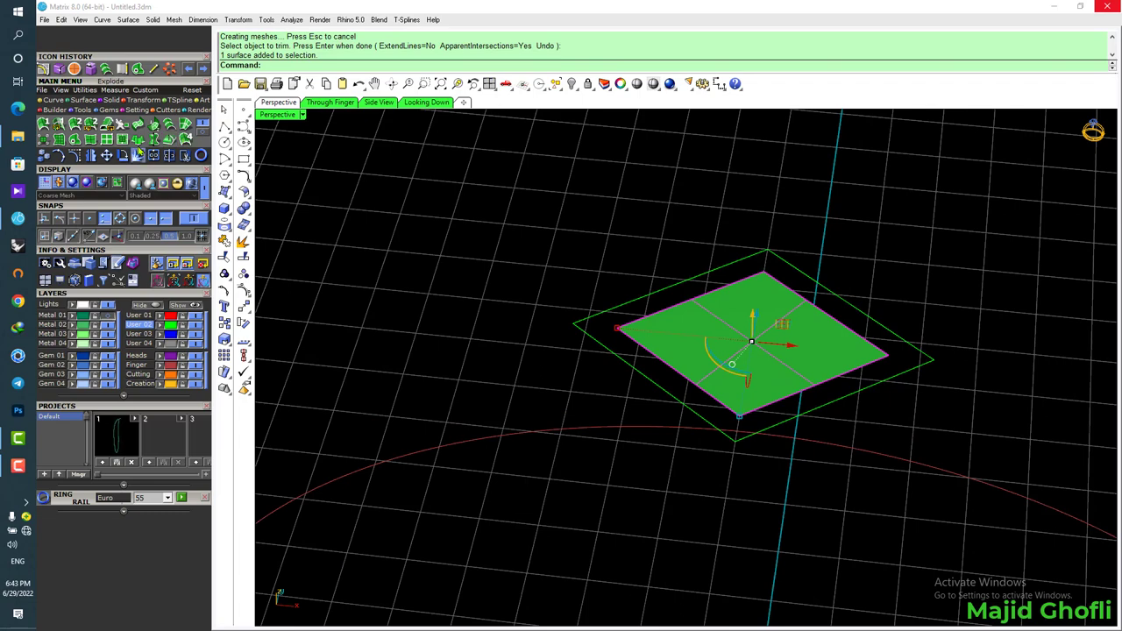
left_click(138, 139)
left_click(355, 66)
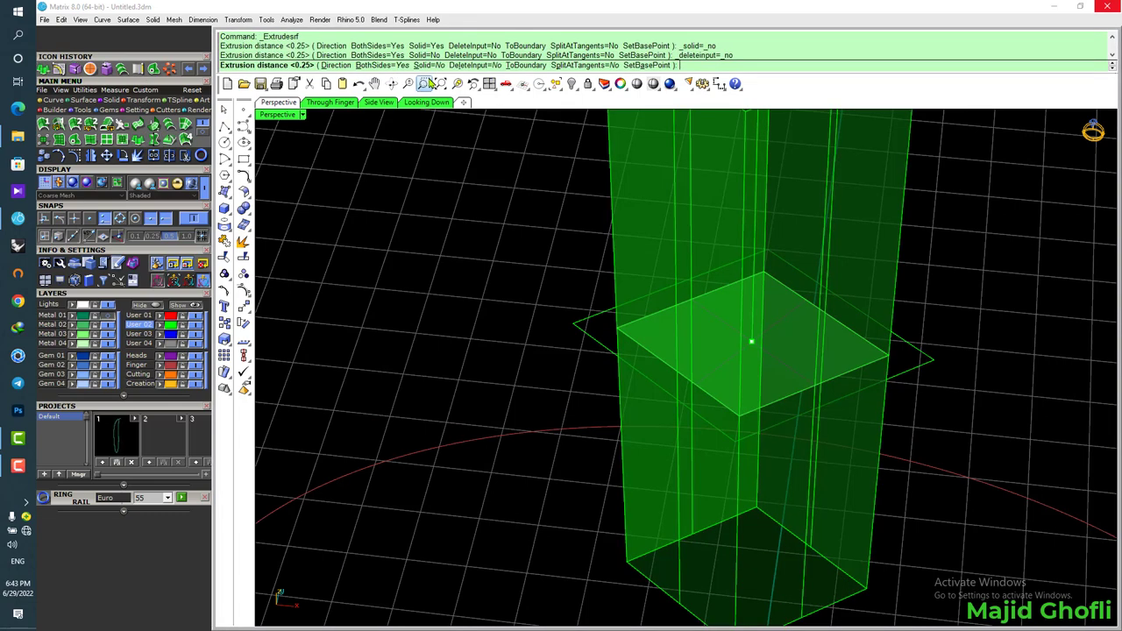
key("Return")
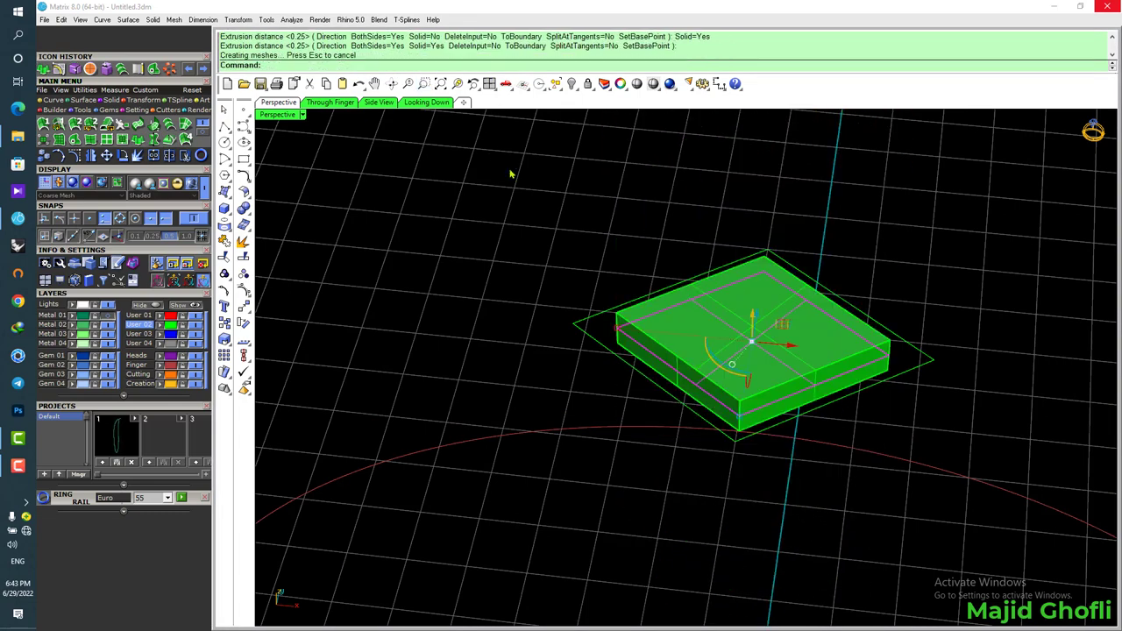
Polar array the diamond block around the origin in the Through Finger view, with 16 items over 360 degrees
double_click(275, 115)
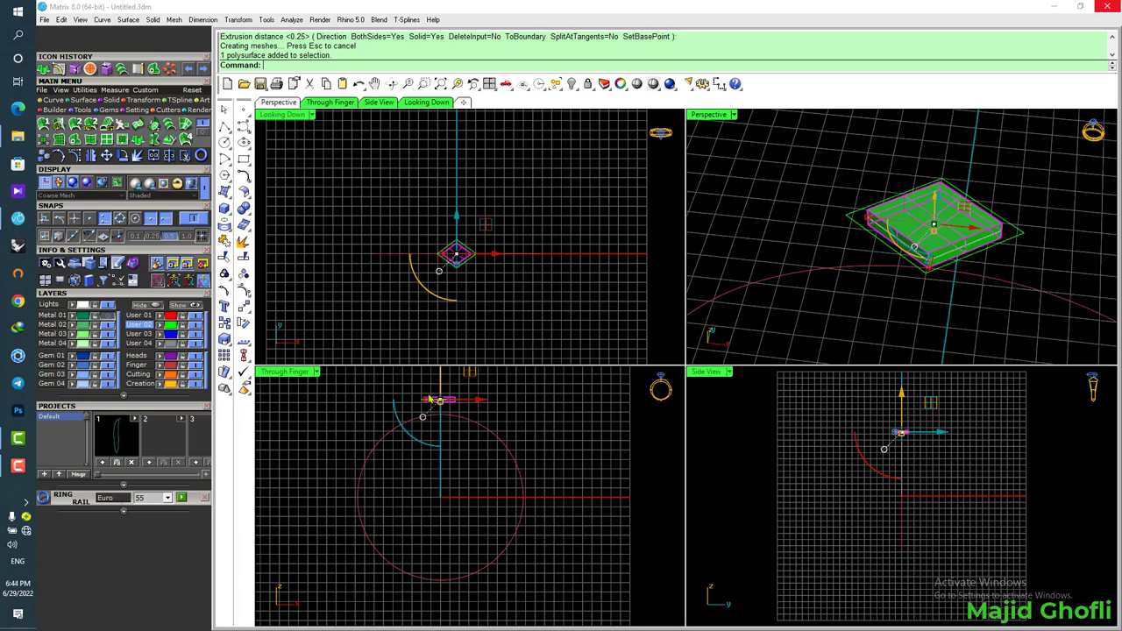
left_click(168, 70)
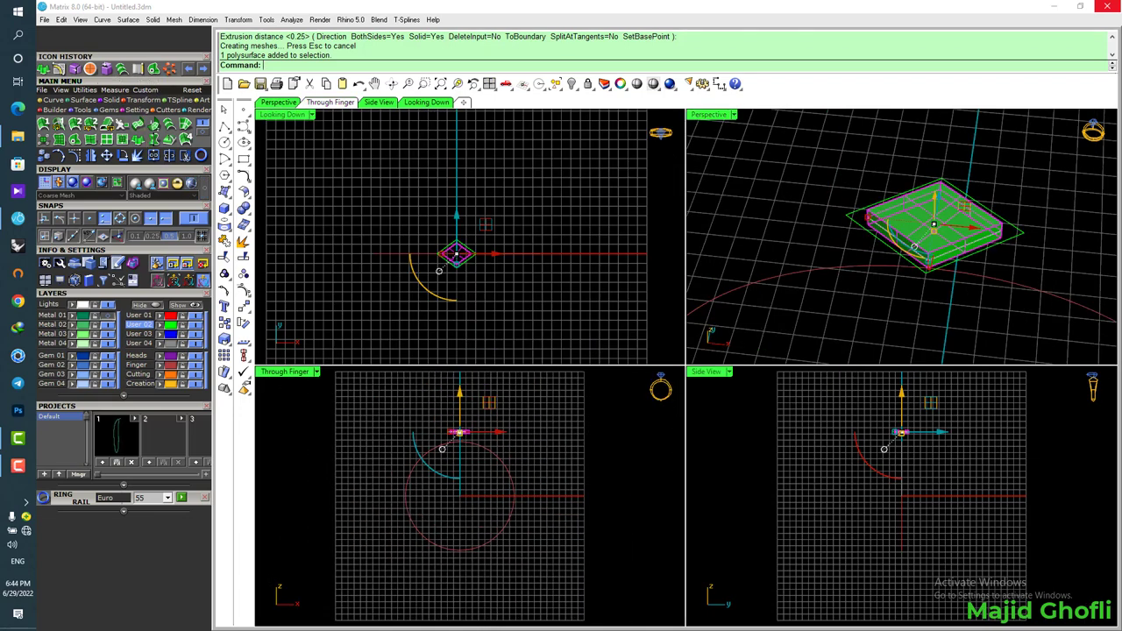
type("0")
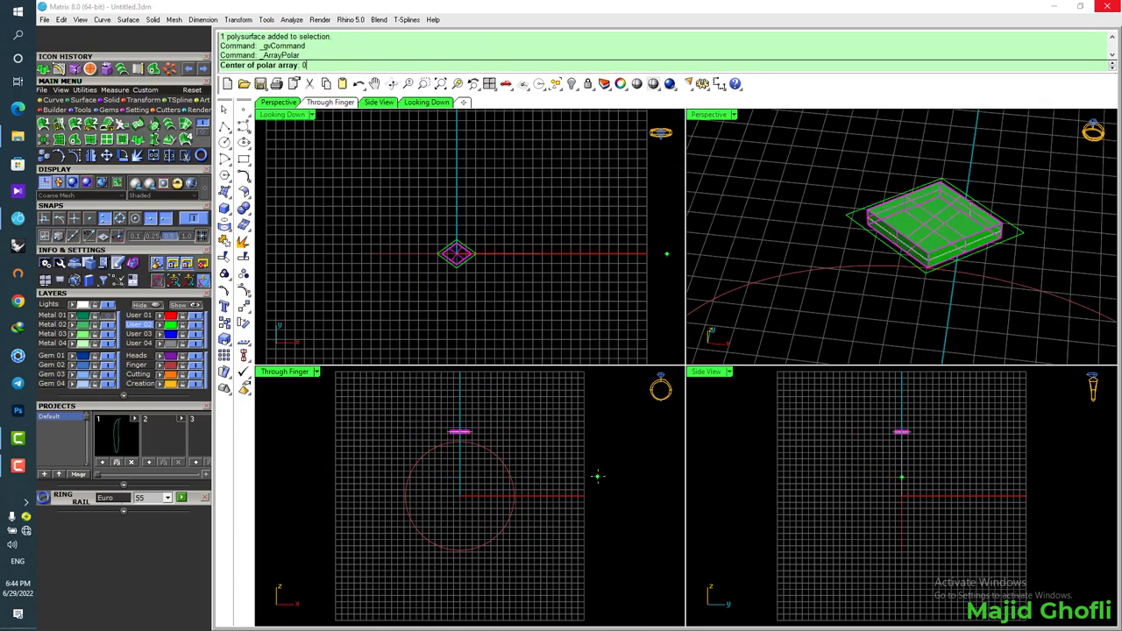
key("Return")
key("Return")
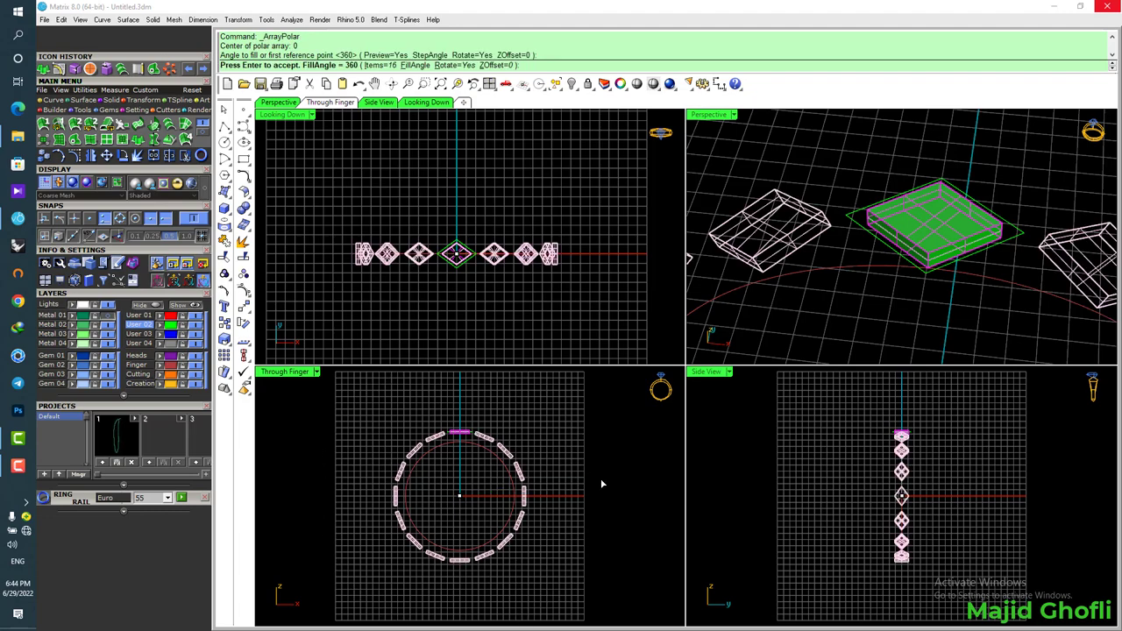
key("Return")
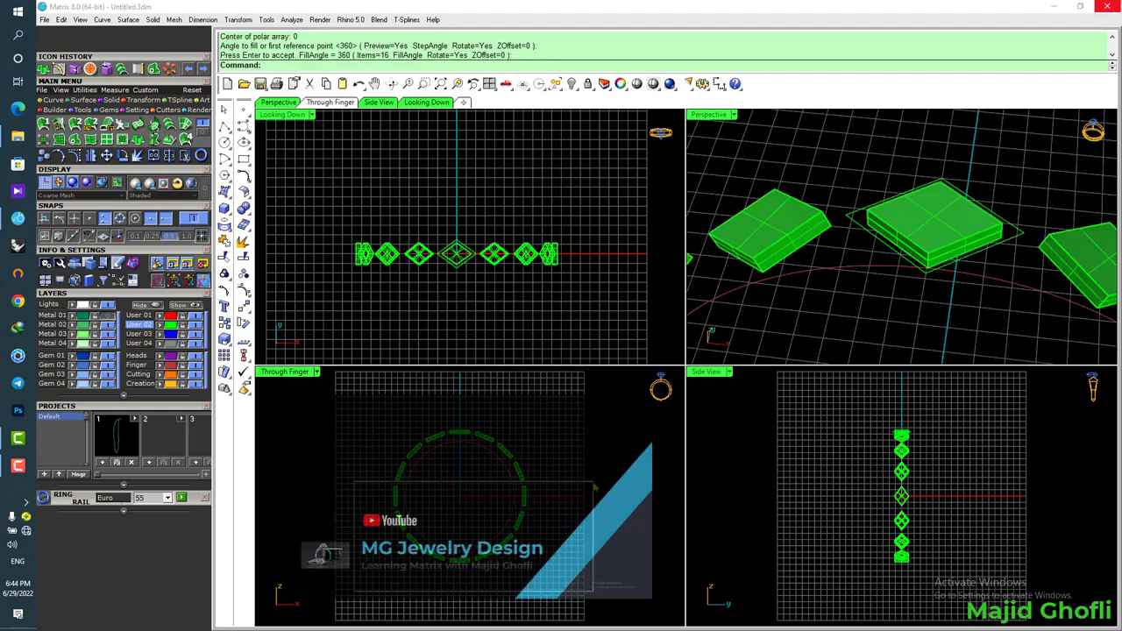
Delete the arrayed diamond blocks from the lower half of the ring and show the Metal 01 band again
left_click_drag(382, 587, 594, 487)
key("Delete")
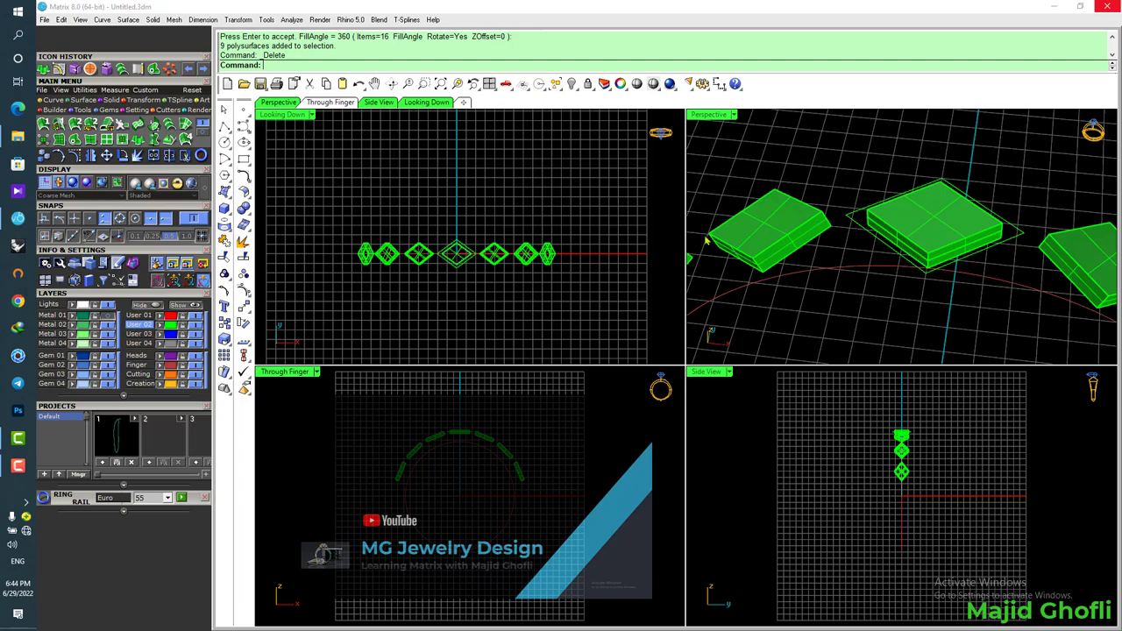
double_click(716, 117)
right_click_drag(888, 301, 793, 298)
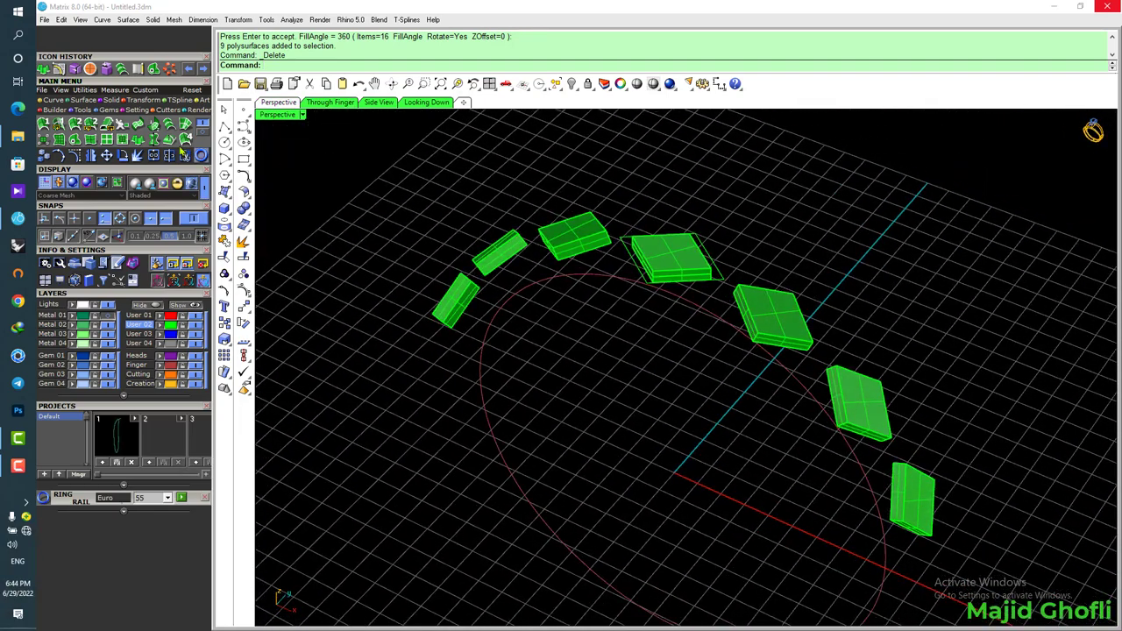
left_click(108, 324)
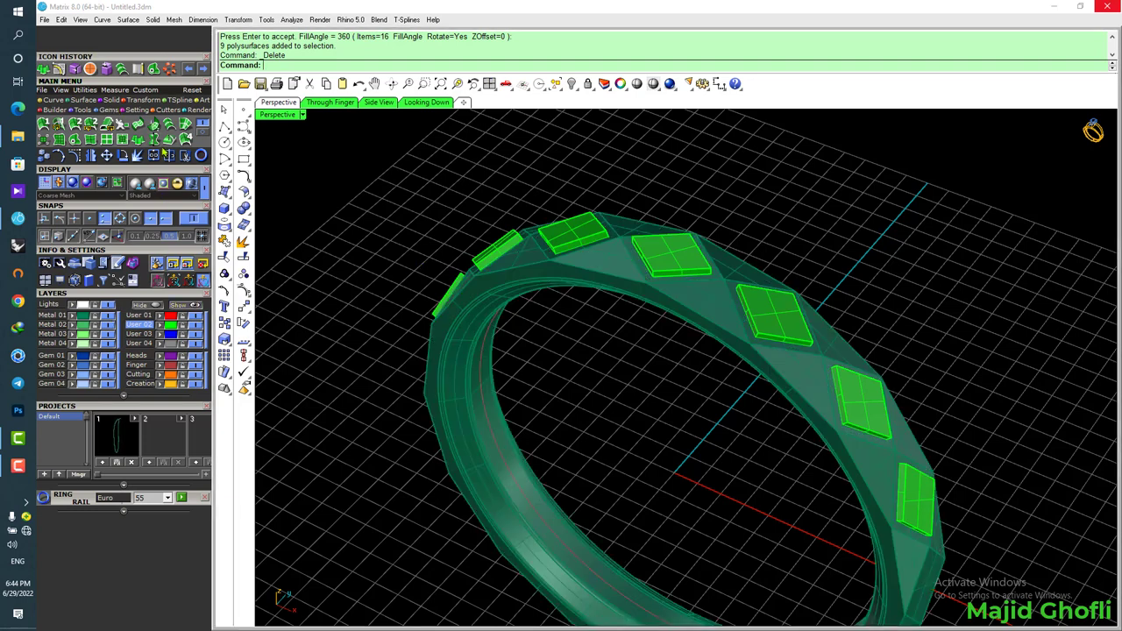
Boolean-subtract the seven diamond blocks from the upper facets of the ring band, deleting the cutting blocks
left_click(244, 225)
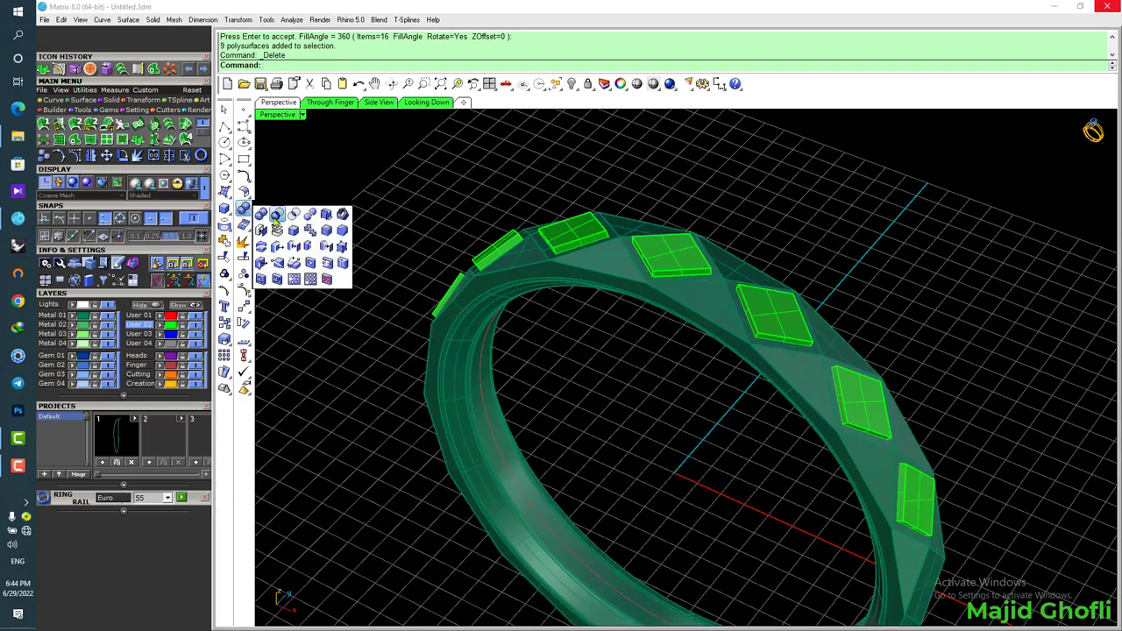
left_click(277, 219)
left_click(581, 277)
key("Return")
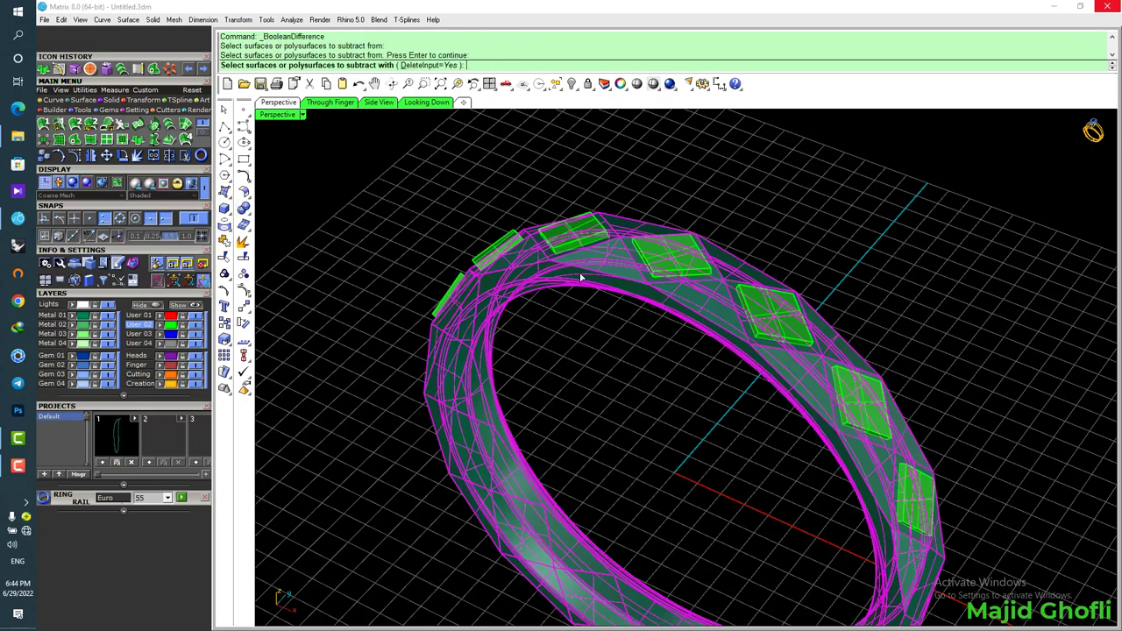
left_click(449, 299)
left_click(495, 256)
left_click(563, 243)
left_click(675, 261)
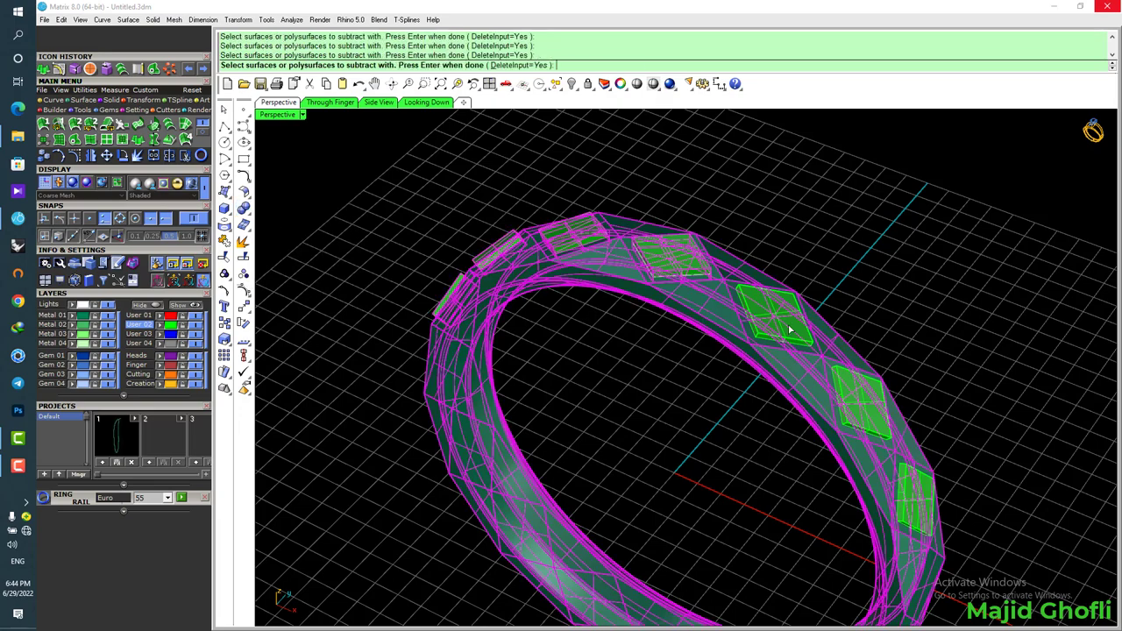
left_click(788, 330)
left_click(859, 406)
left_click(918, 493)
key("Return")
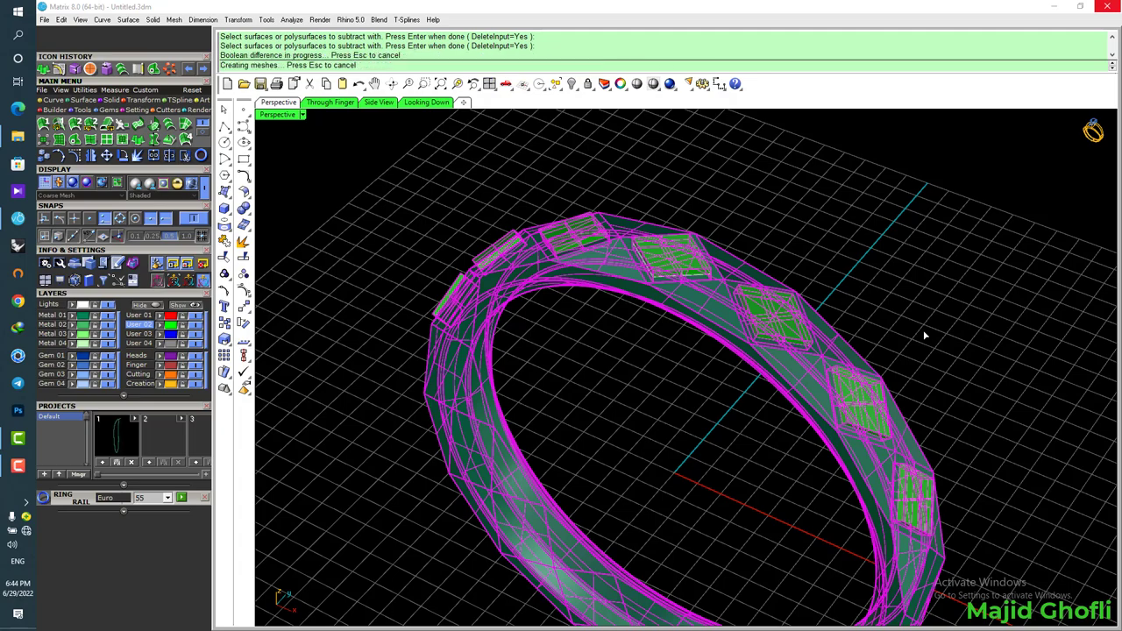
Delete the leftover diamond surfaces covering the recess at the top of the band
right_click_drag(962, 360, 999, 342)
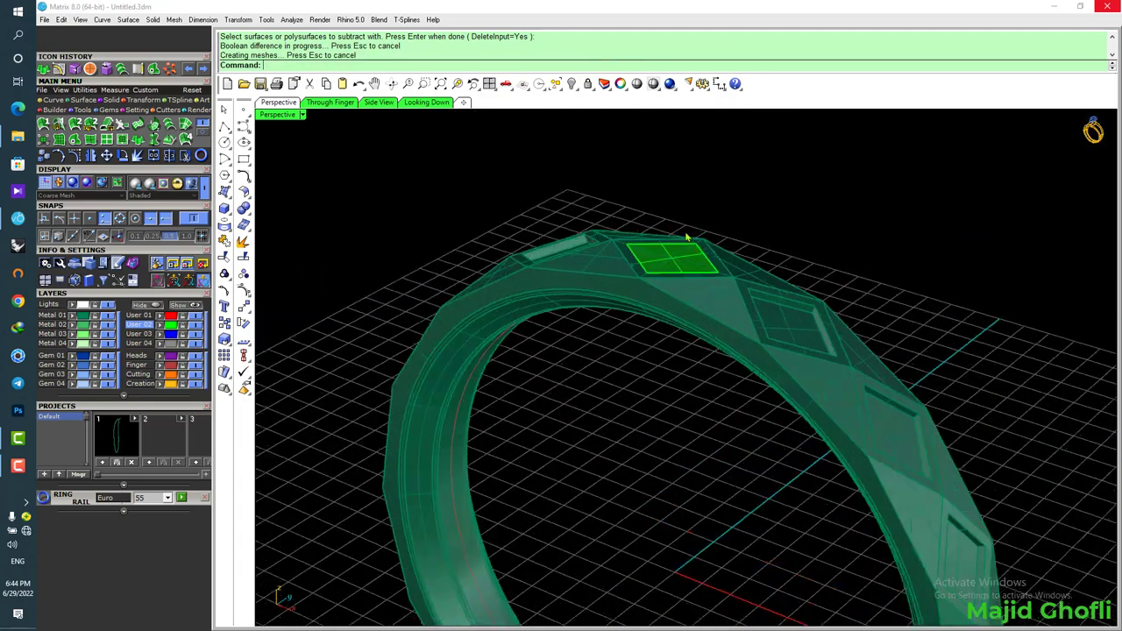
right_click_drag(688, 238, 659, 269)
left_click(659, 269)
left_click(659, 269)
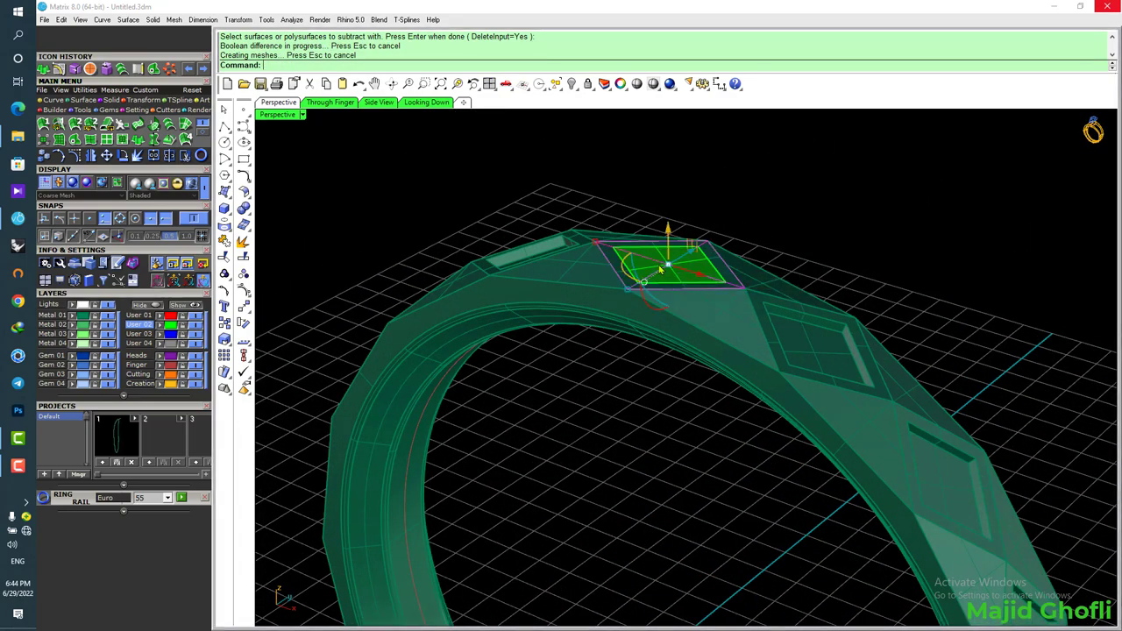
key("Delete")
scroll(659, 269, "up", 6)
left_click(659, 269)
key("Delete")
right_click_drag(660, 269, 688, 280)
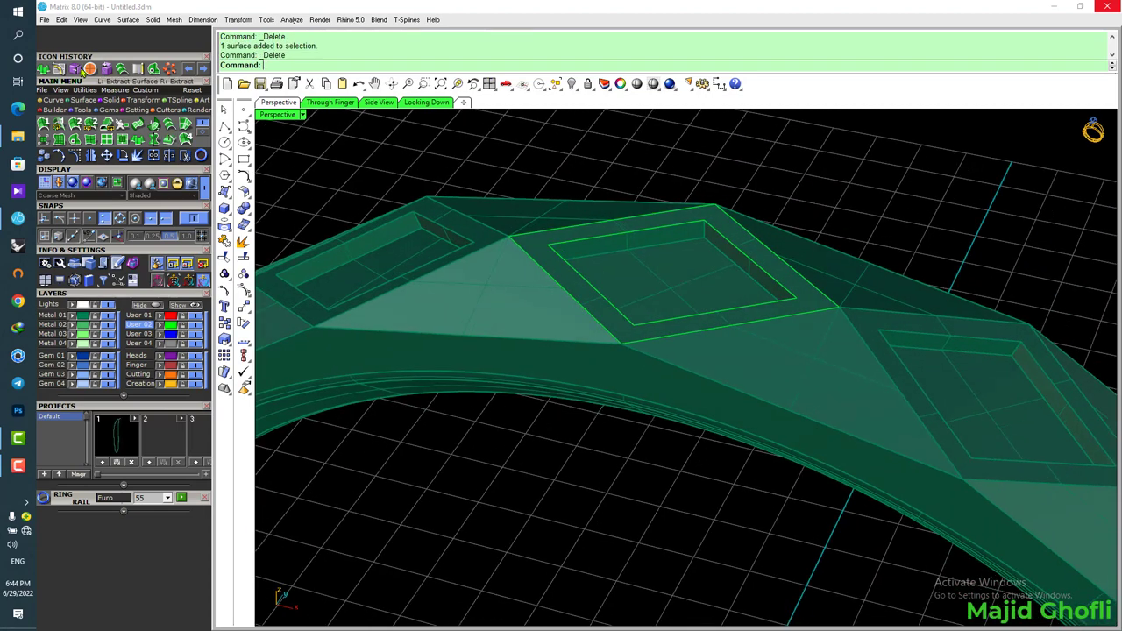
Extract a copy of the top recess's floor surface, put it on the User 02 layer and hide Metal 01
left_click(76, 70)
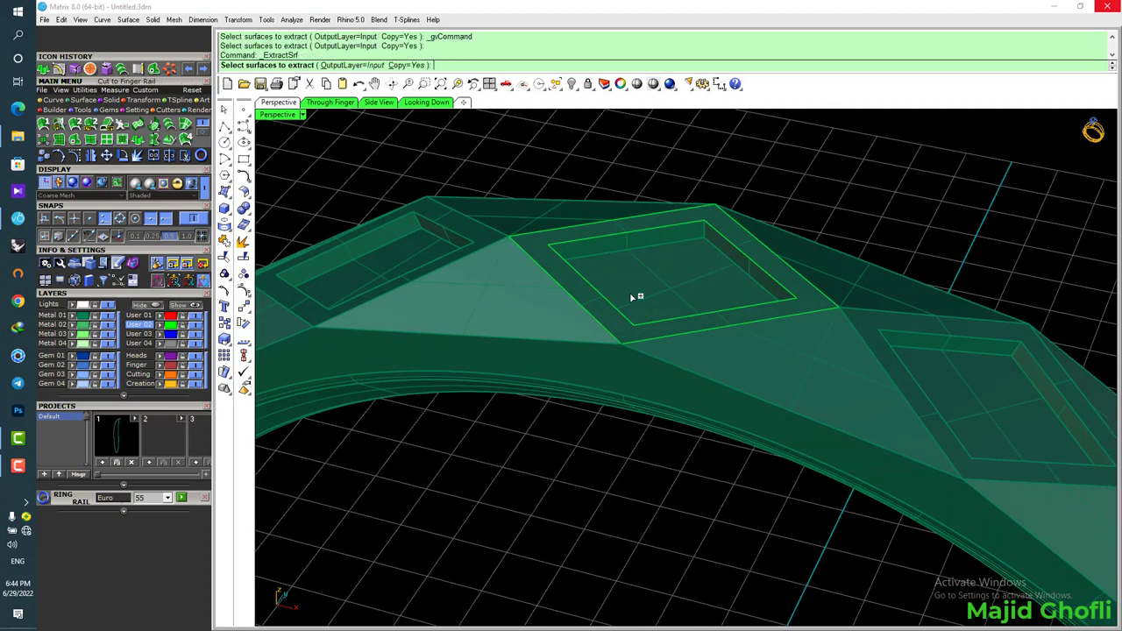
left_click(673, 282)
key("Return")
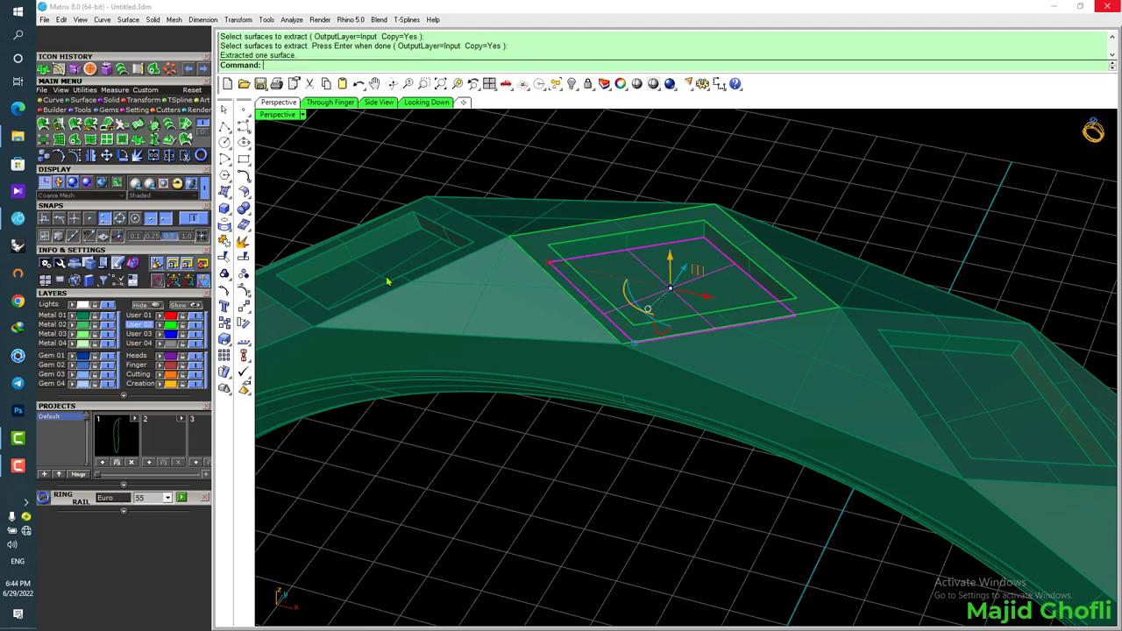
left_click(159, 326)
left_click(106, 315)
left_click(605, 169)
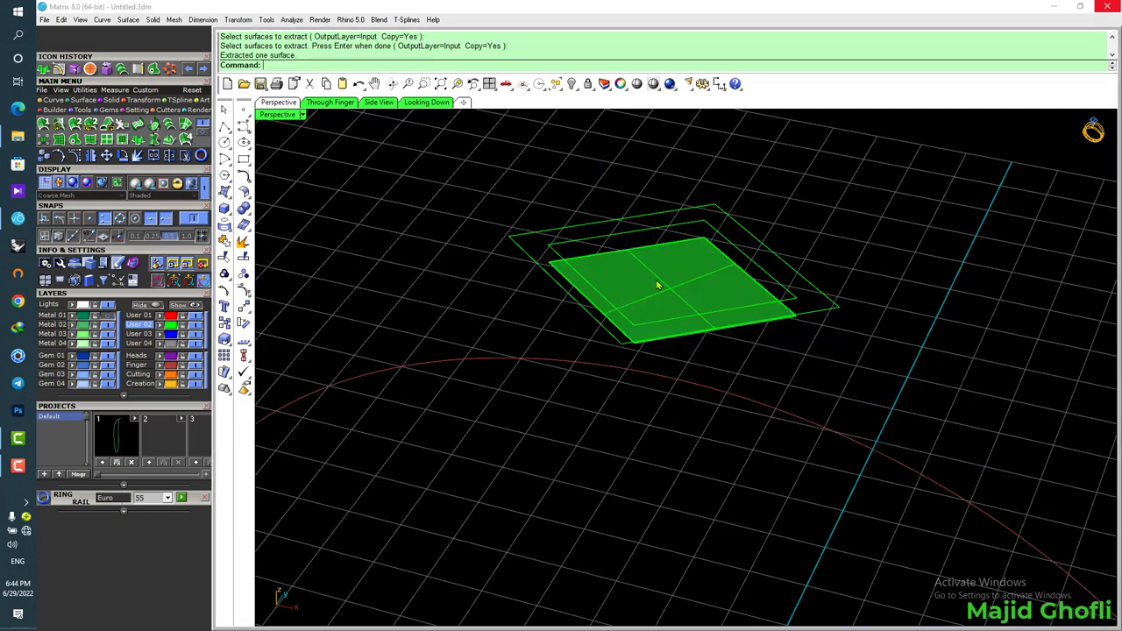
Place a 1.5 mm round gem at the centre of the extracted diamond surface with Gem On Surface
left_click(657, 285)
double_click(279, 115)
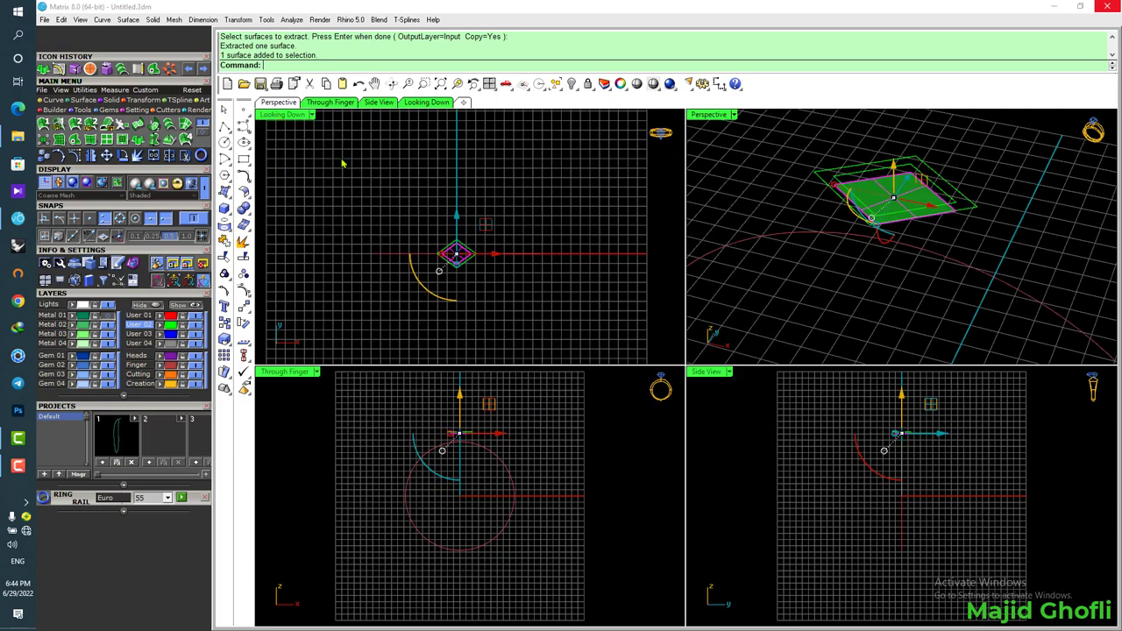
scroll(462, 229, "up", 5)
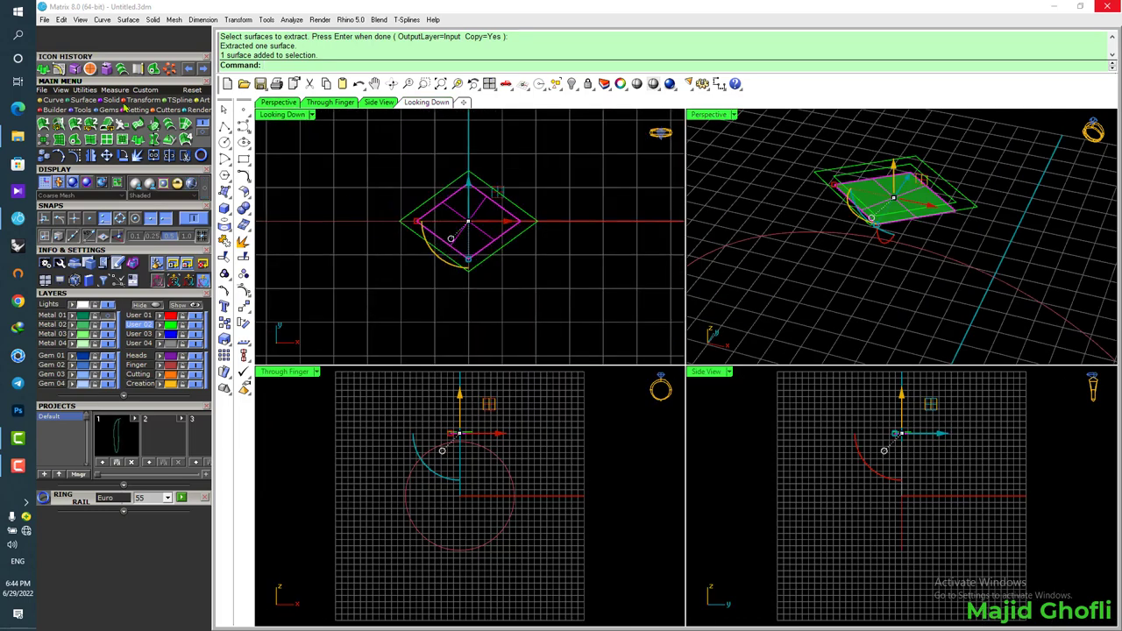
left_click(107, 110)
left_click(43, 140)
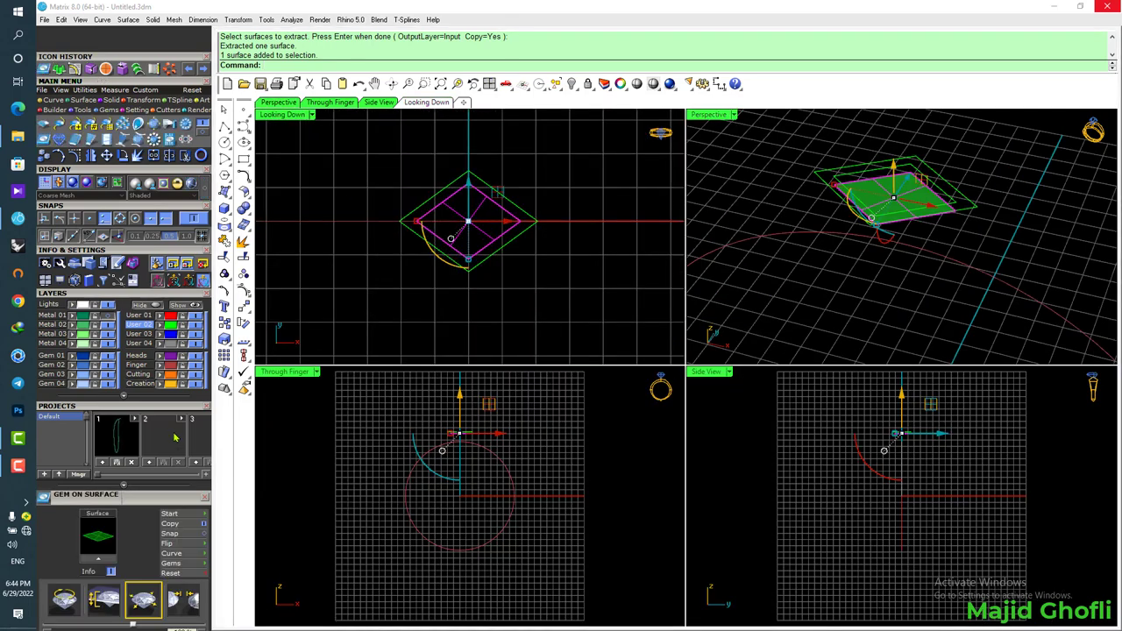
scroll(184, 497, "down", 3)
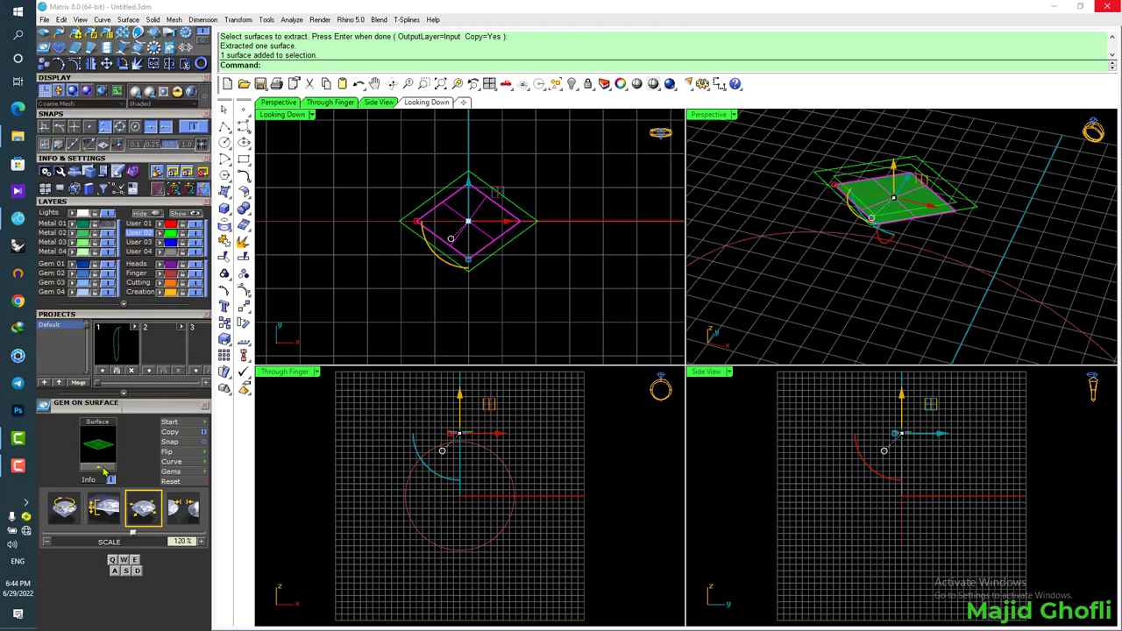
left_click(105, 471)
scroll(450, 205, "up", 4)
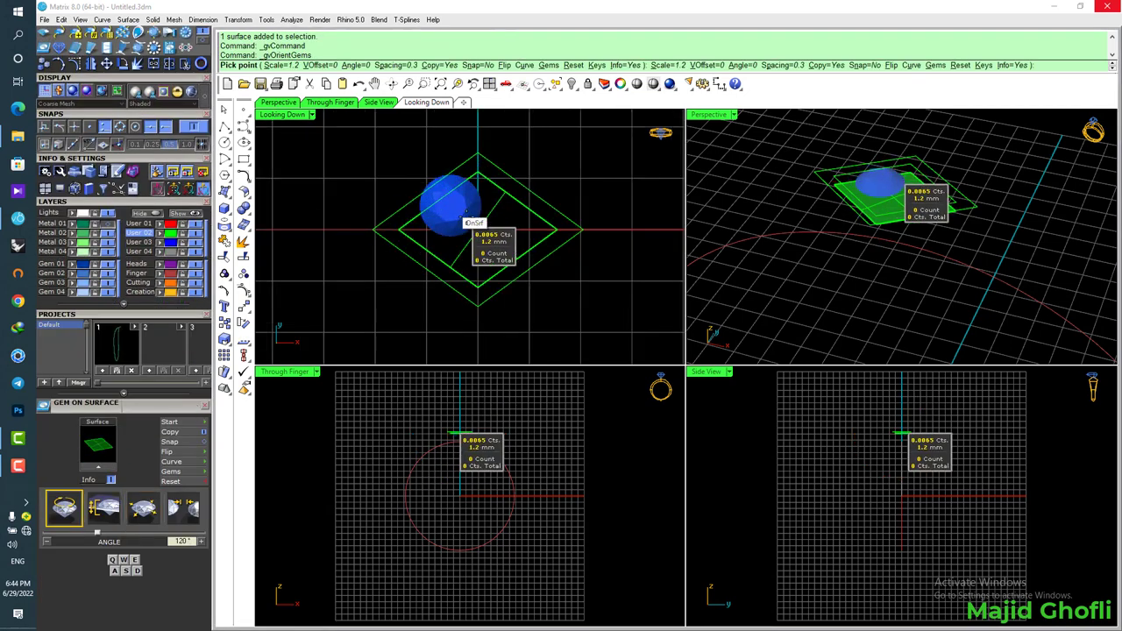
scroll(474, 226, "up", 4)
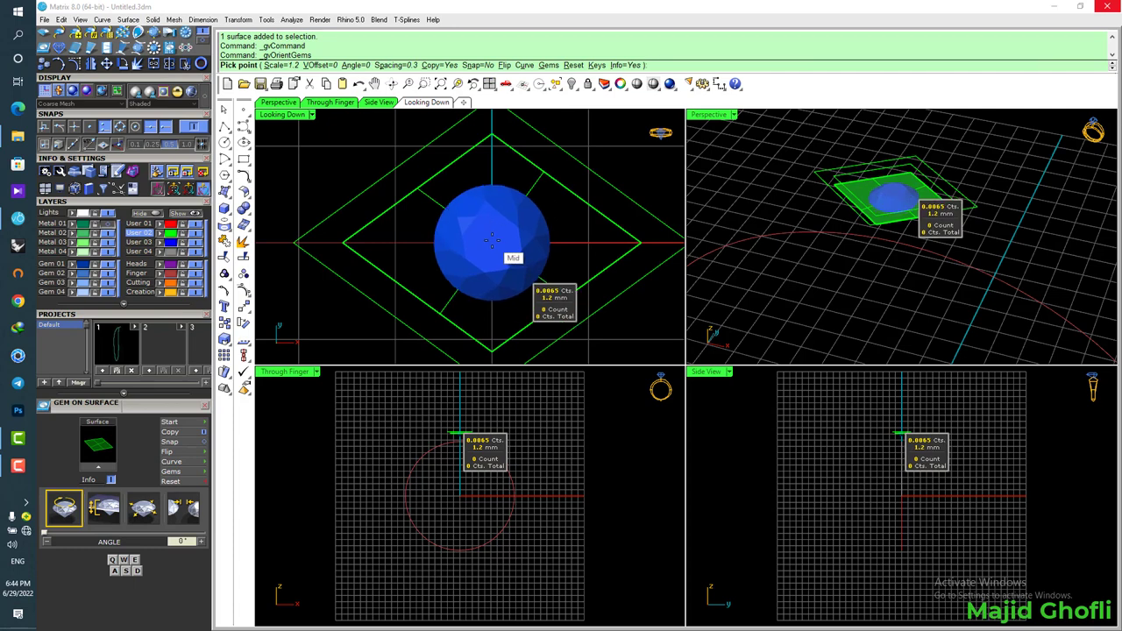
key("w")
key("w")
key("w")
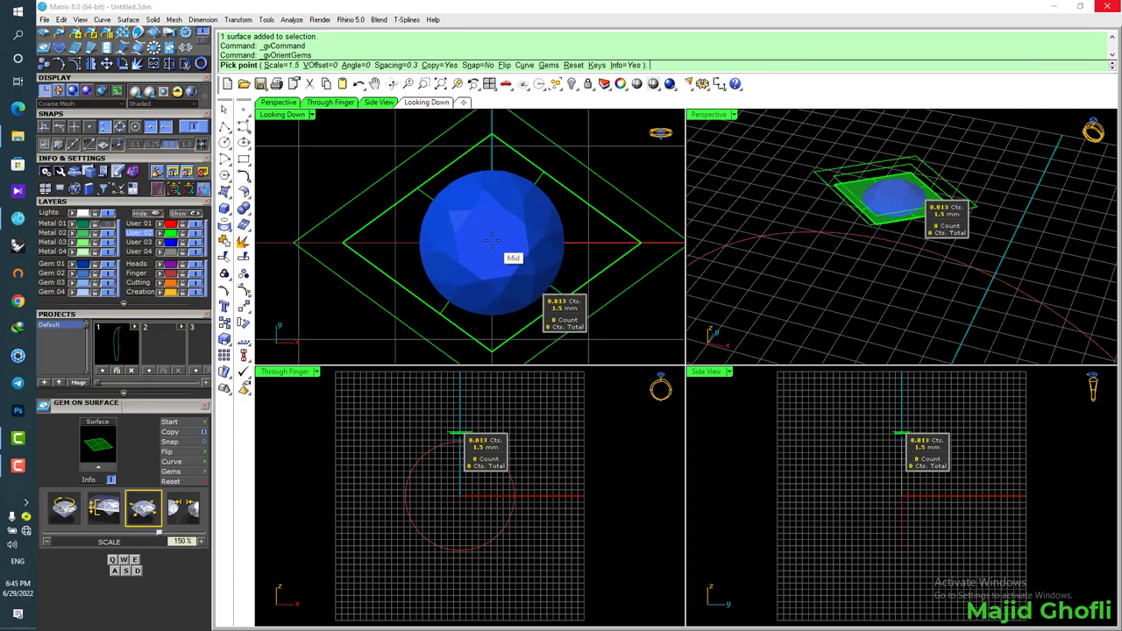
left_click(492, 239)
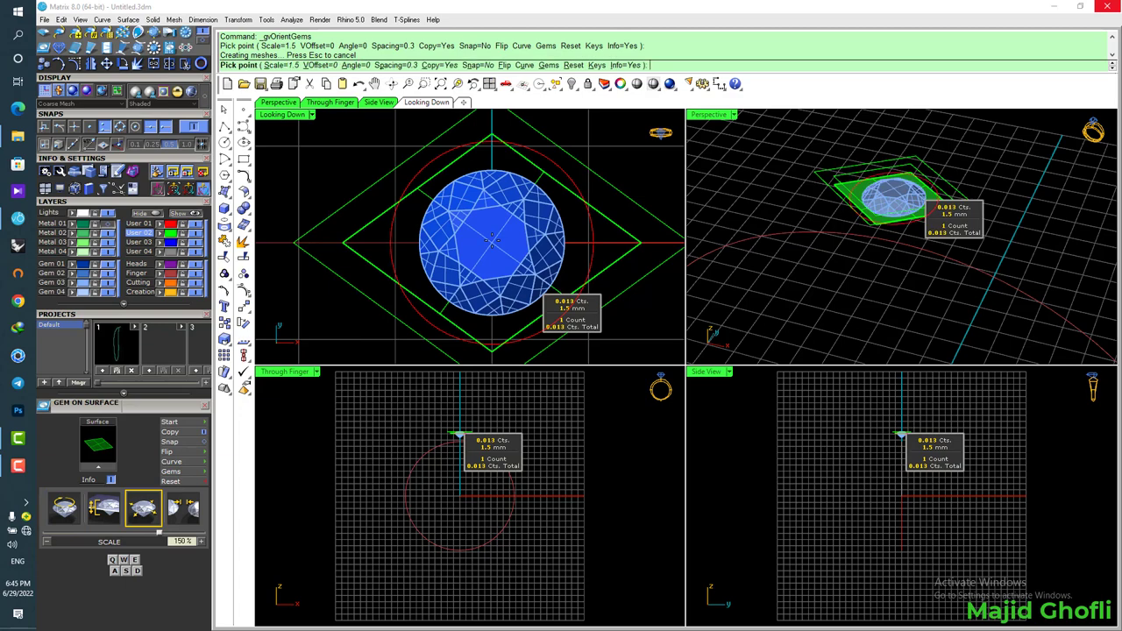
right_click(532, 235)
Start adding prongs to the placed gem and choose the 2 Shared Prongs mode
key("F6")
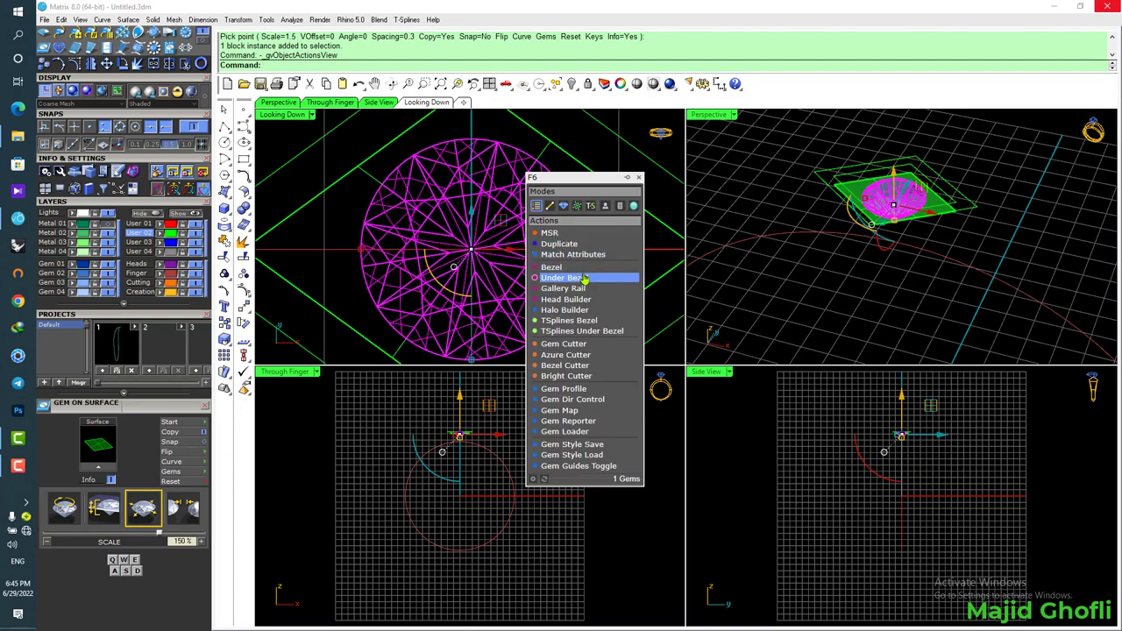
left_click(563, 208)
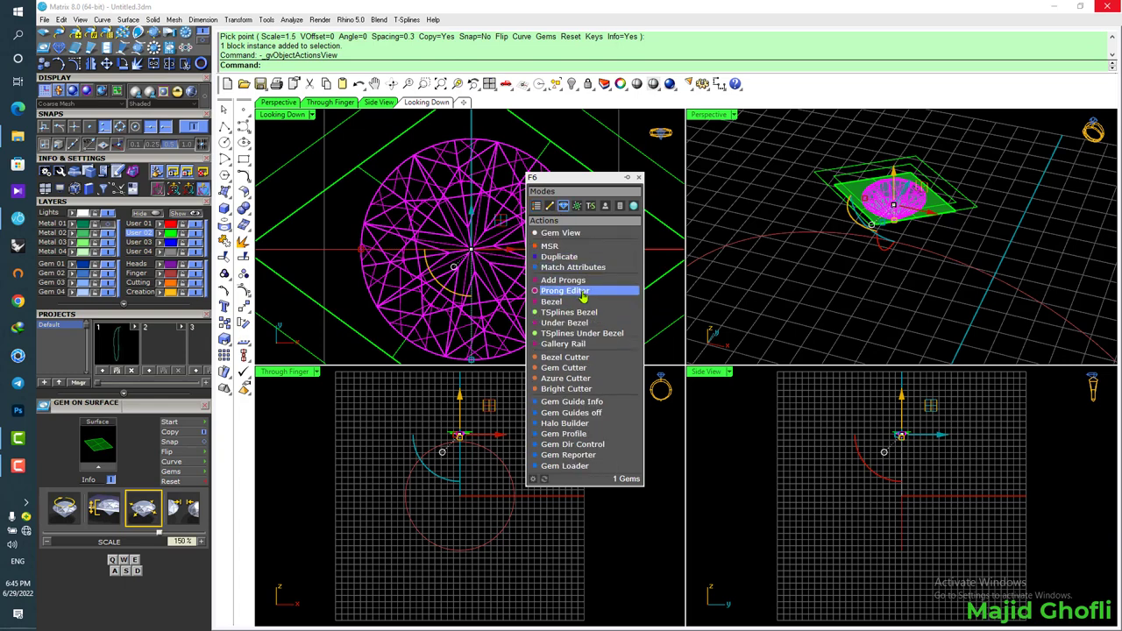
left_click(549, 207)
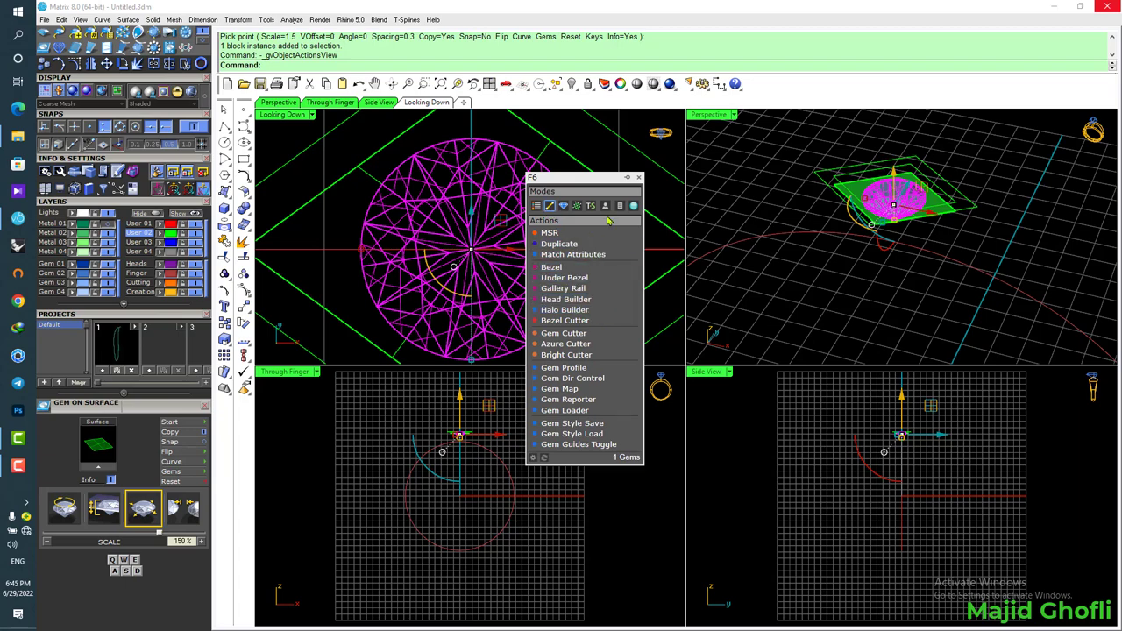
left_click(563, 208)
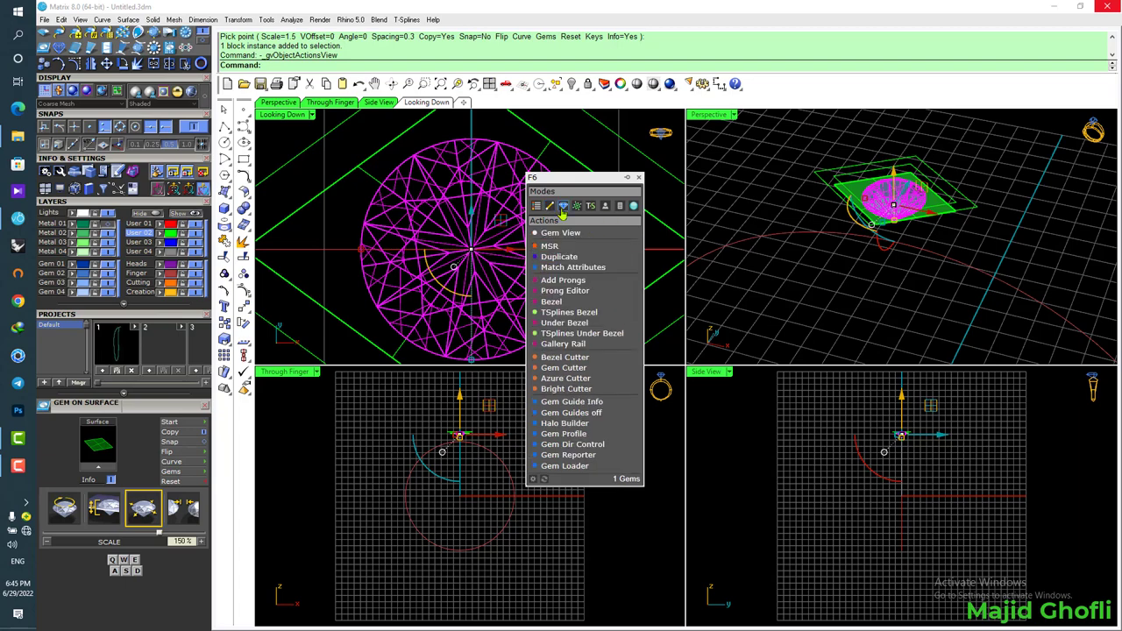
left_click(601, 280)
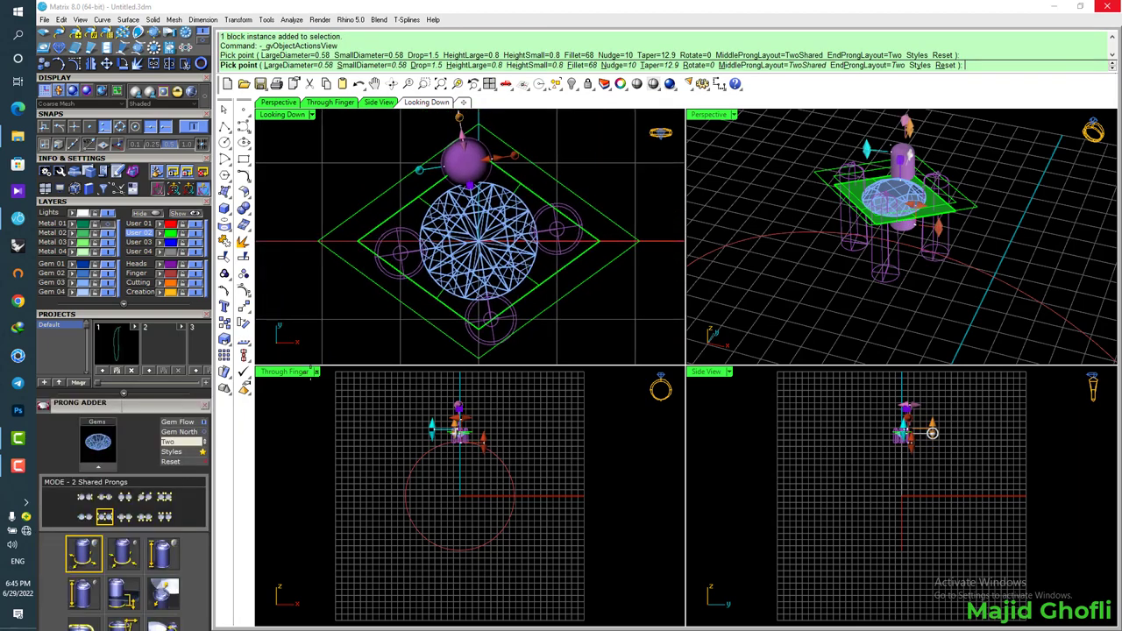
scroll(190, 406, "down", 2)
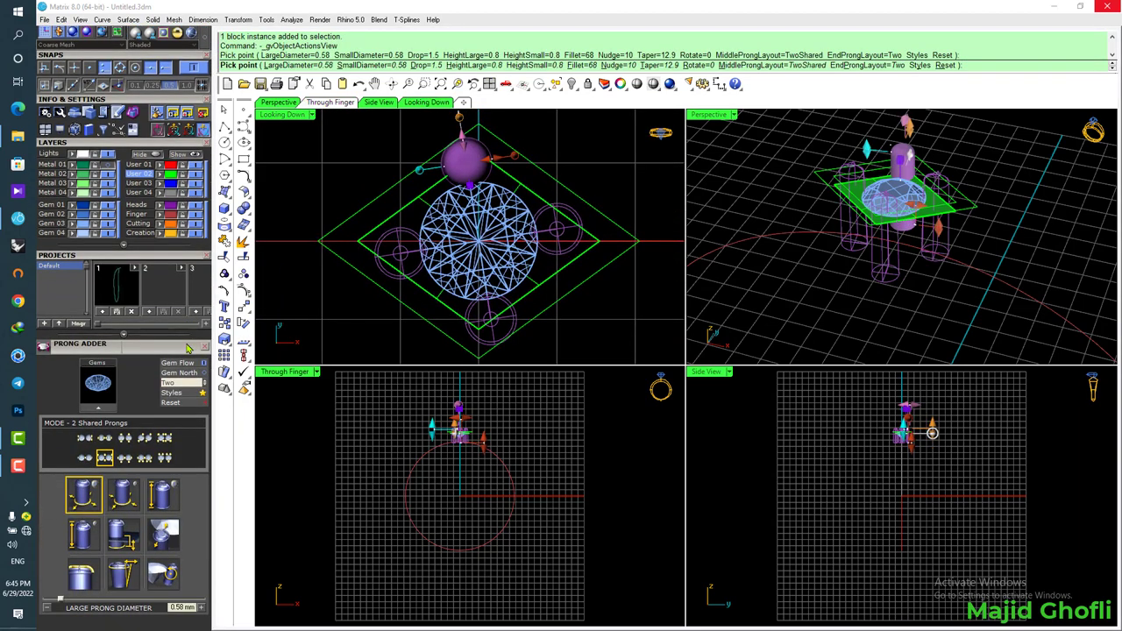
left_click(125, 438)
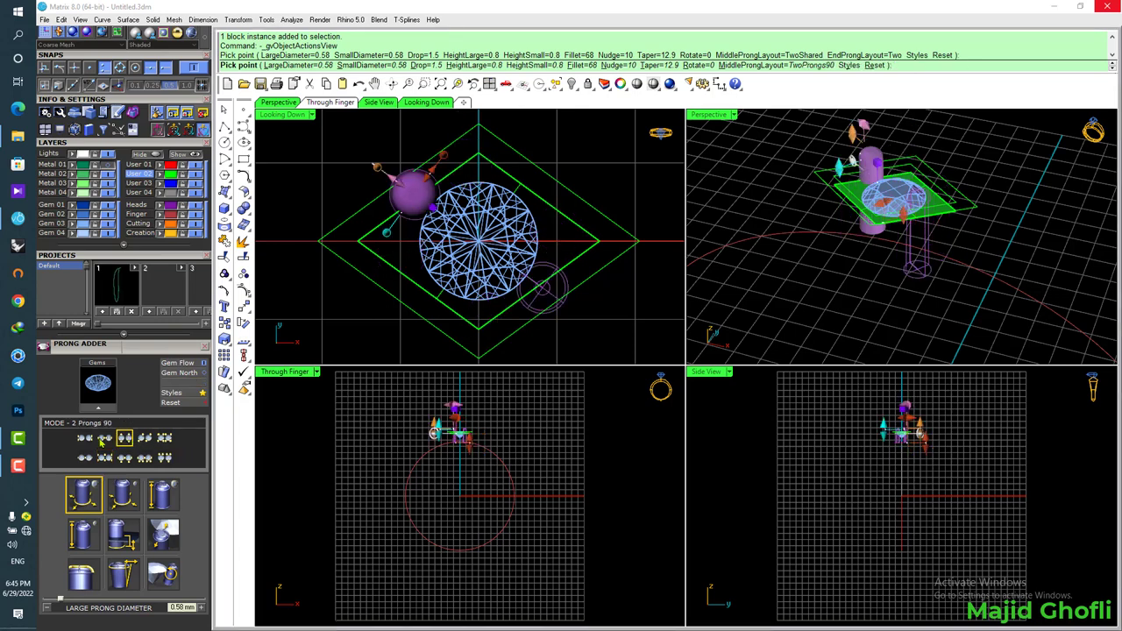
left_click(104, 459)
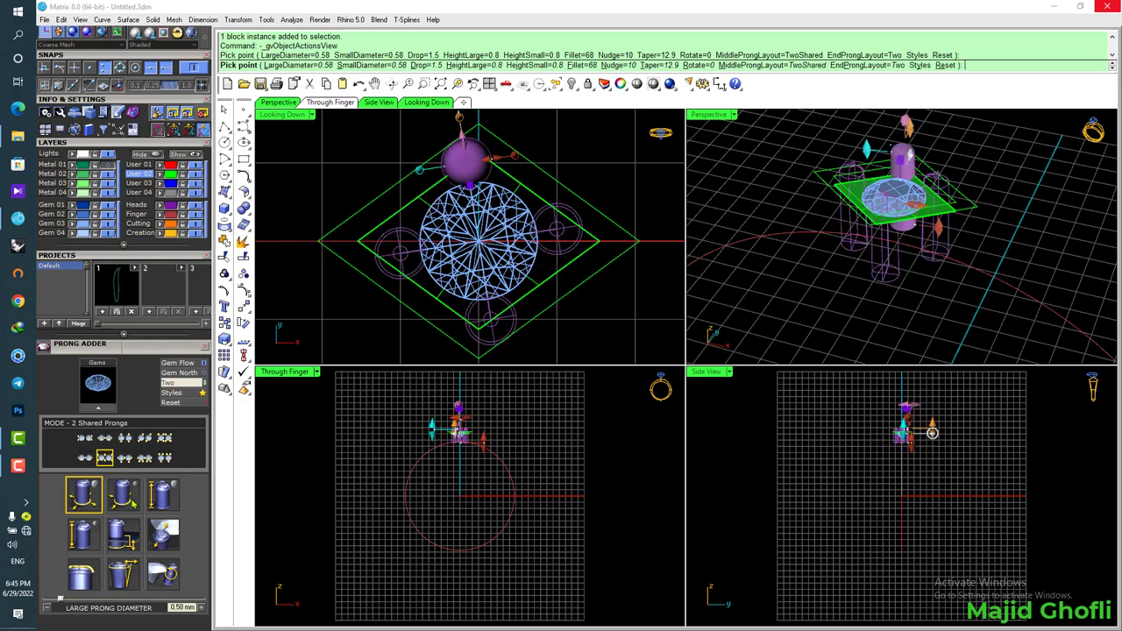
Set the prong nudge to 53% and both the small and large prong heights to 0.6 mm
left_click(125, 498)
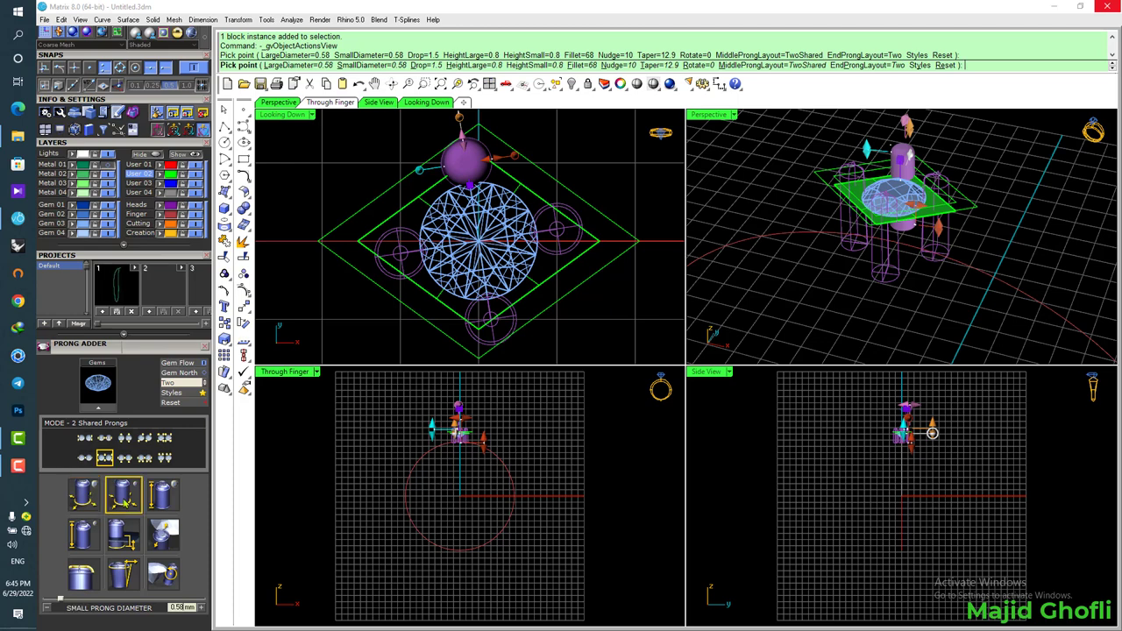
left_click(155, 497)
left_click(164, 533)
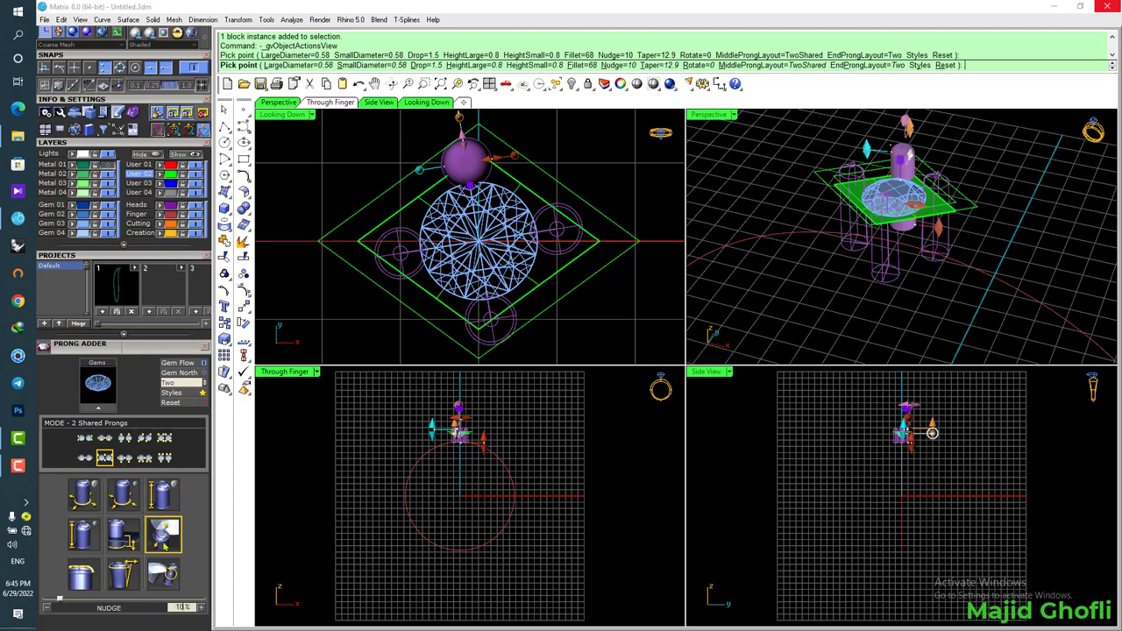
left_click_drag(60, 601, 129, 604)
left_click(85, 536)
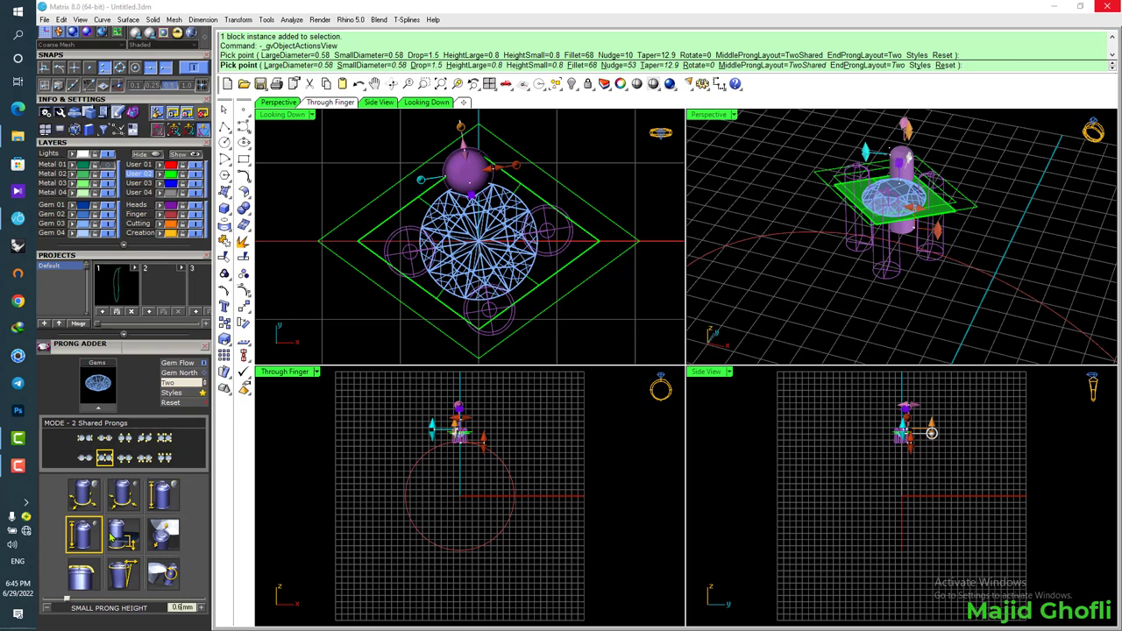
left_click(163, 495)
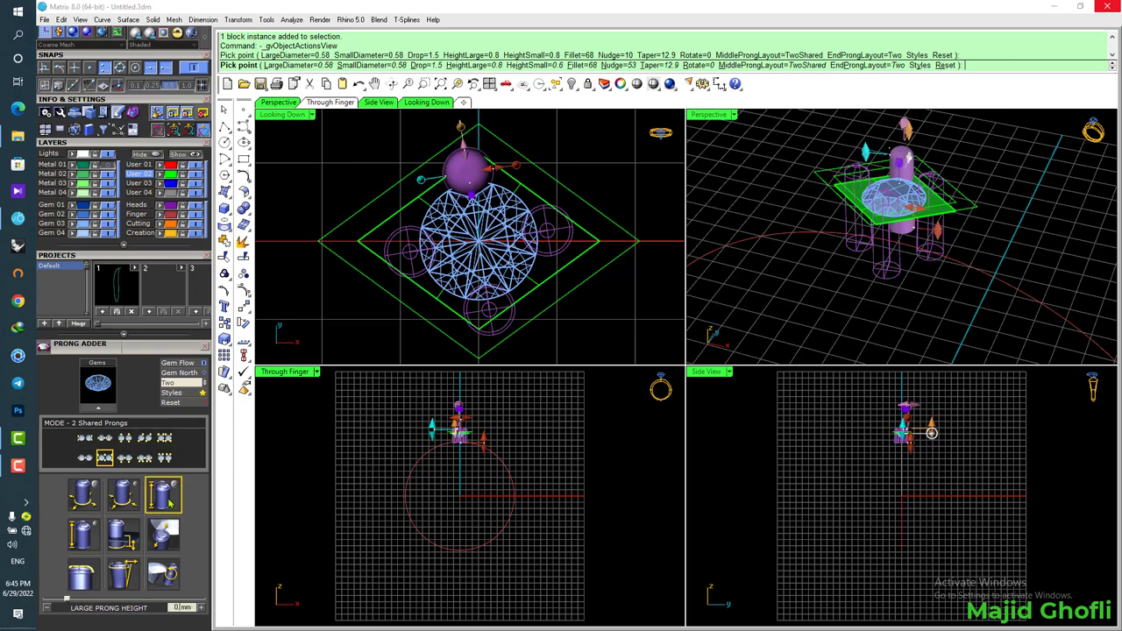
key("Return")
Set the prong fillet to 95% and the taper to -16%
left_click(87, 500)
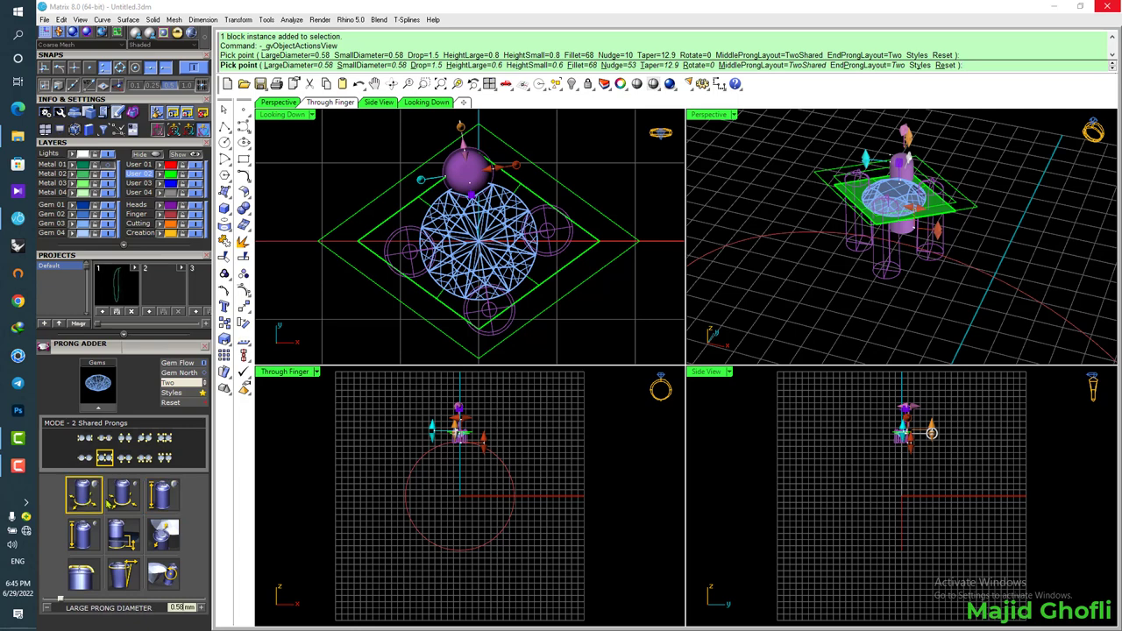
left_click(126, 497)
left_click(84, 577)
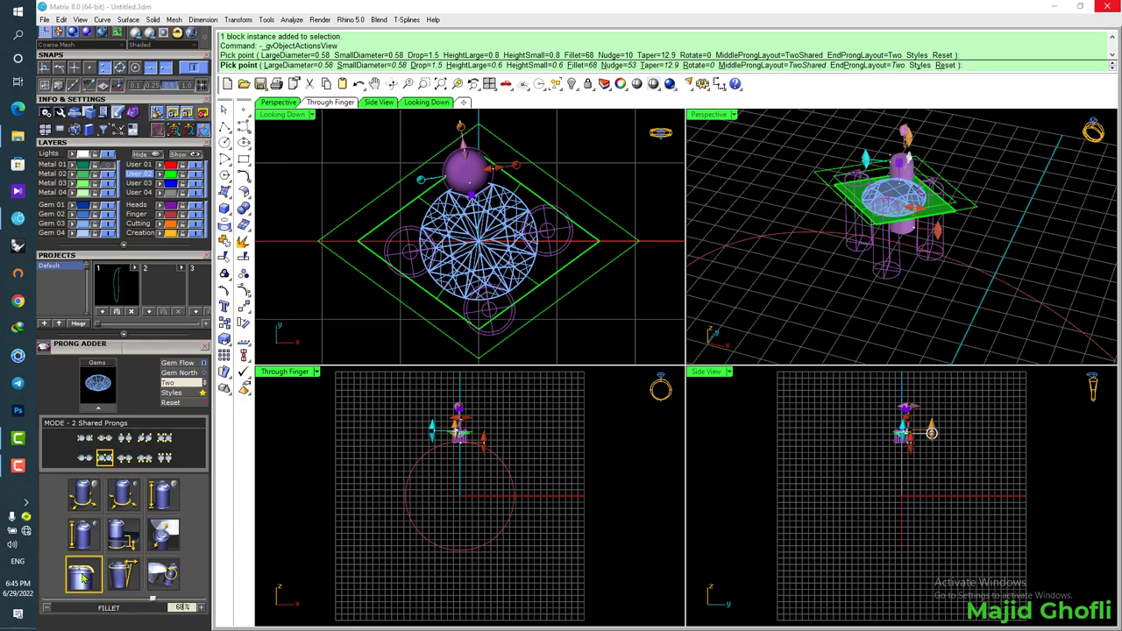
mouse_move(157, 605)
left_mouse_down()
mouse_move(197, 603)
mouse_move(142, 598)
left_mouse_up()
left_click(123, 574)
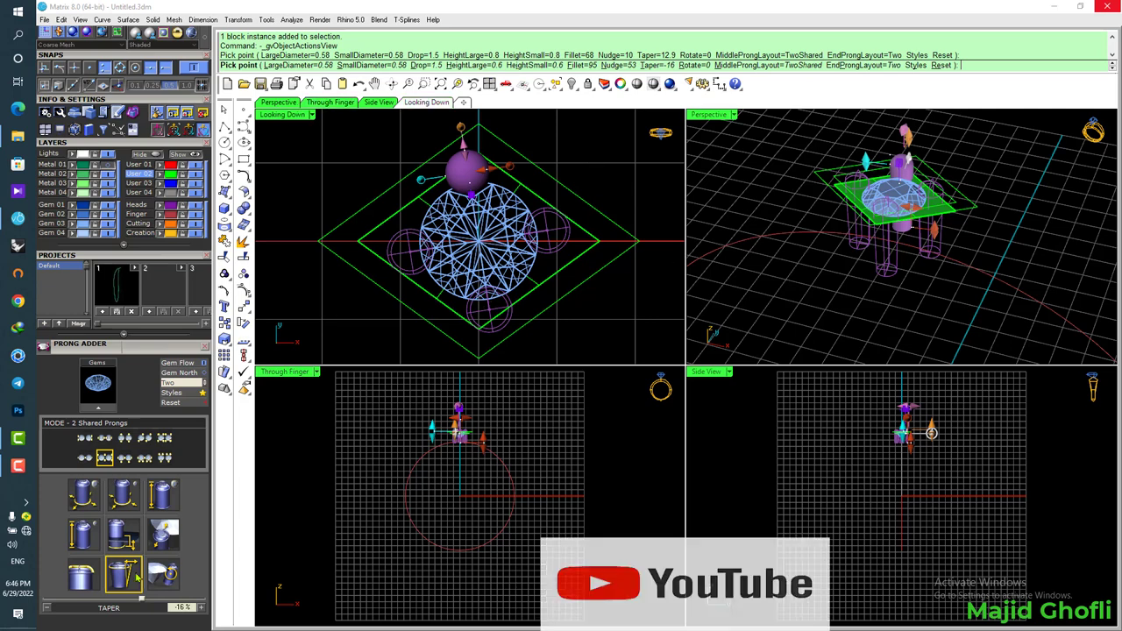
Shorten the prongs below the gem by setting their drop to 0.2 mm
left_click(124, 539)
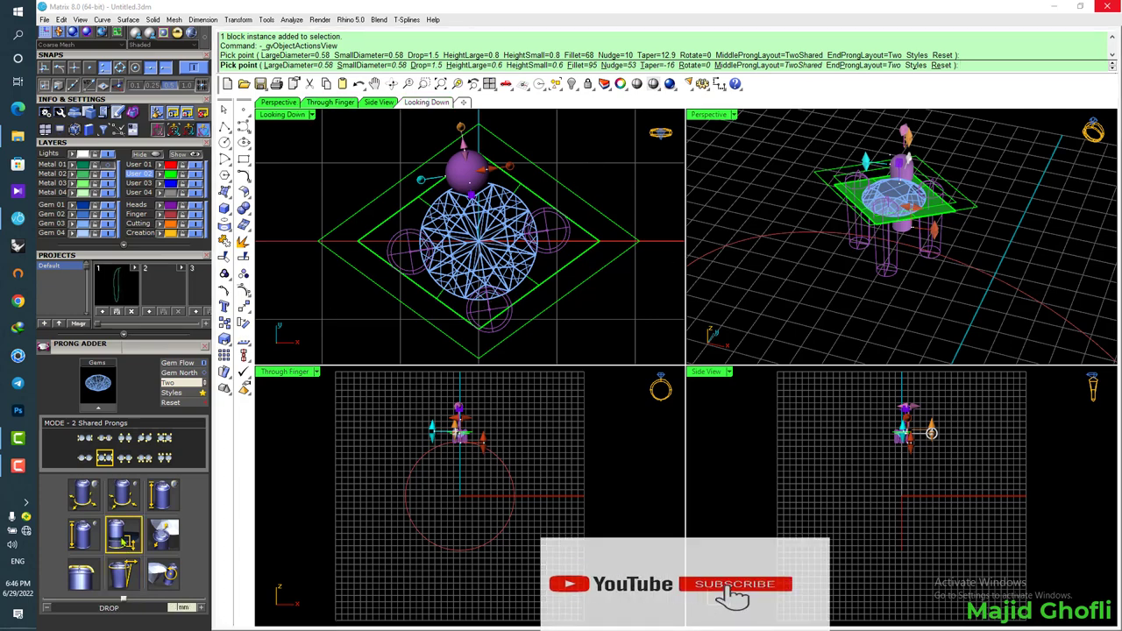
left_click_drag(124, 598, 53, 598)
left_click(856, 172)
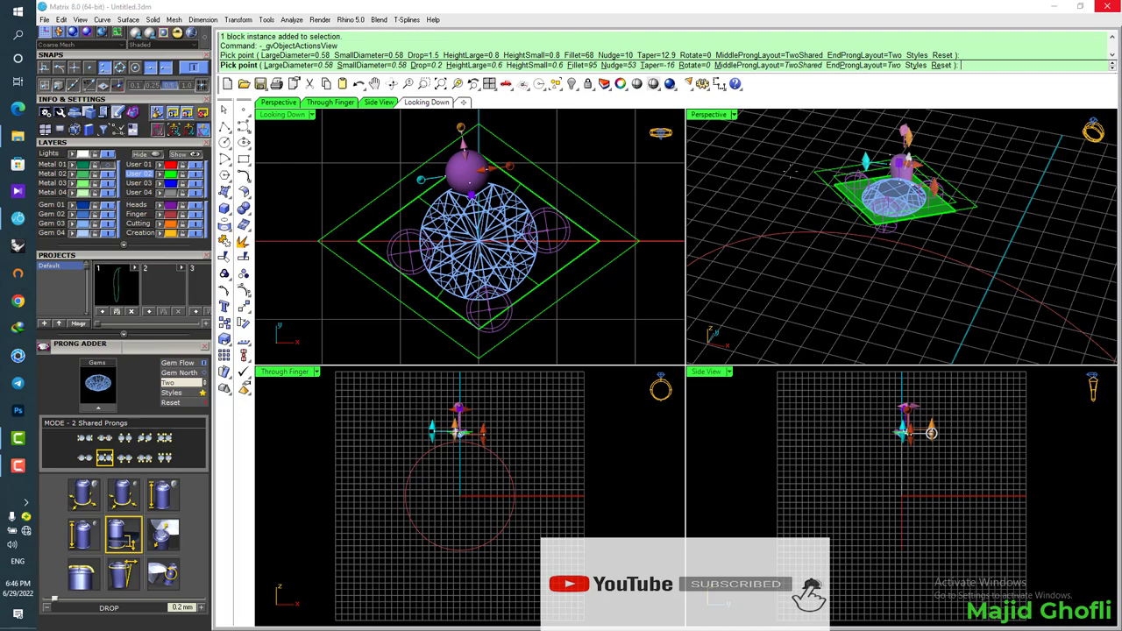
Create the four prongs around the gem with the current prong settings
right_click_drag(857, 172, 889, 171)
scroll(890, 170, "up", 4)
left_click(889, 166)
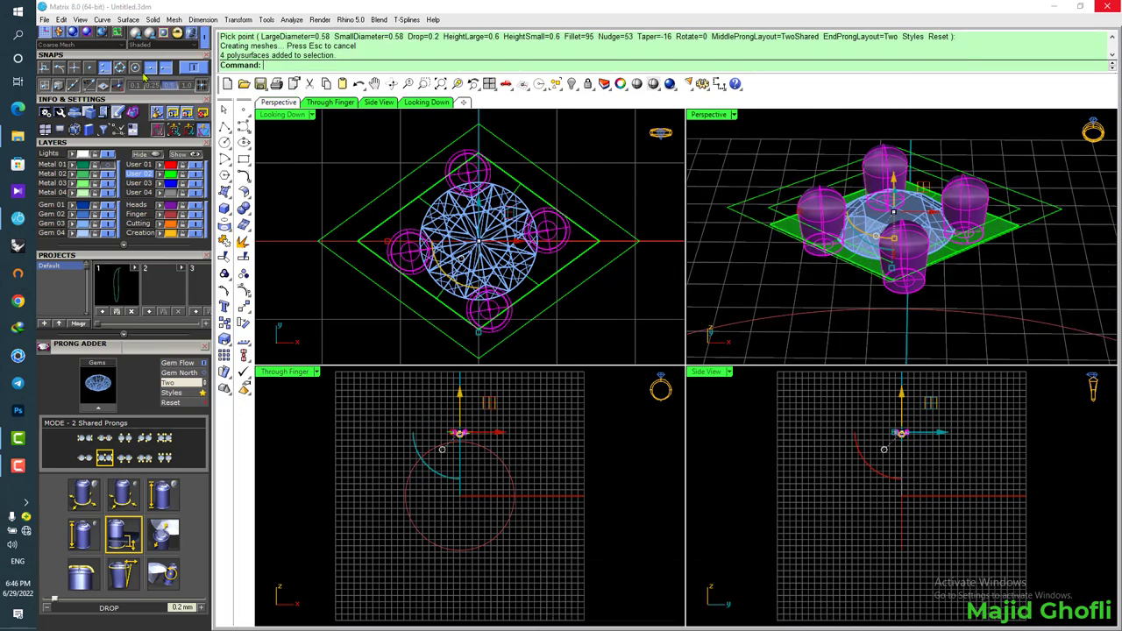
Rotate the four prongs about the gem's centre until they line up with the corners of the diamond
scroll(141, 59, "up", 4)
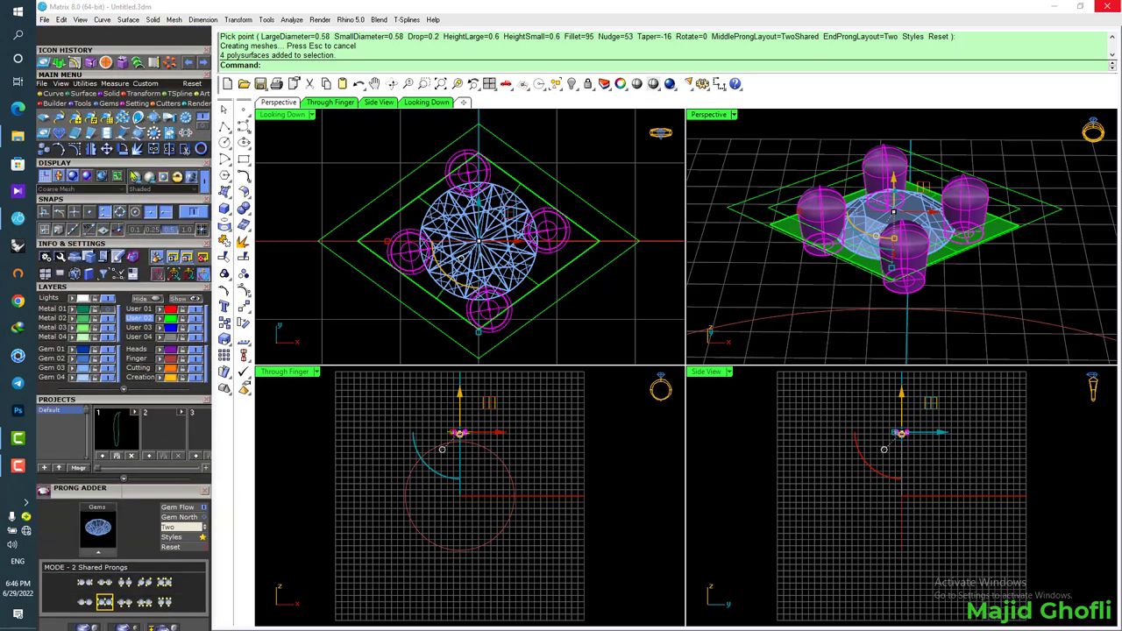
left_click(123, 150)
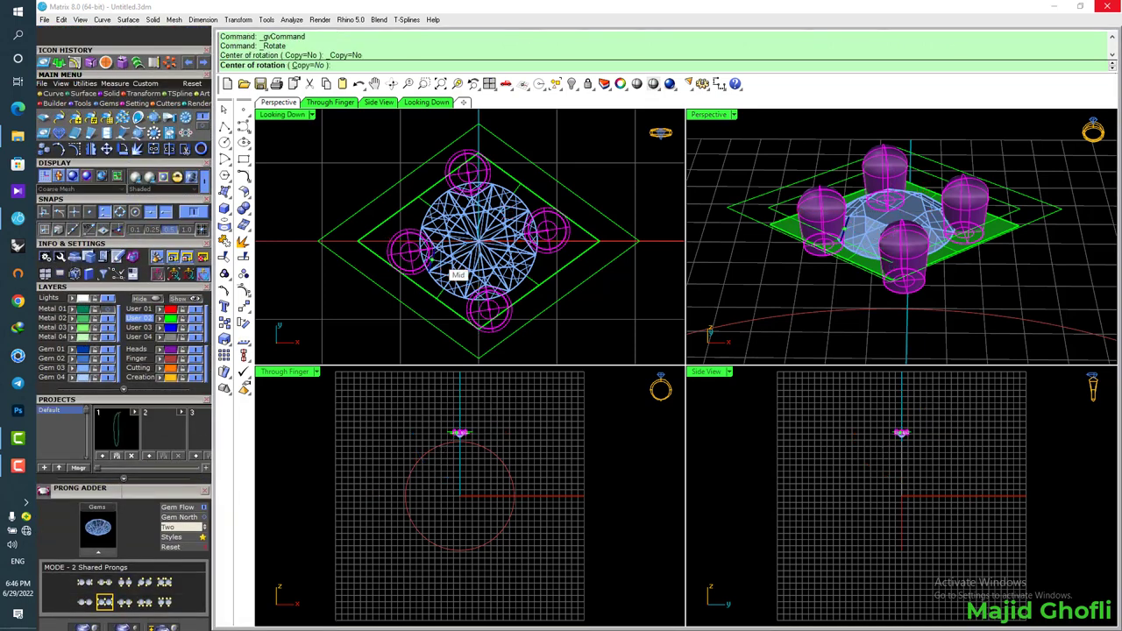
left_click(140, 216)
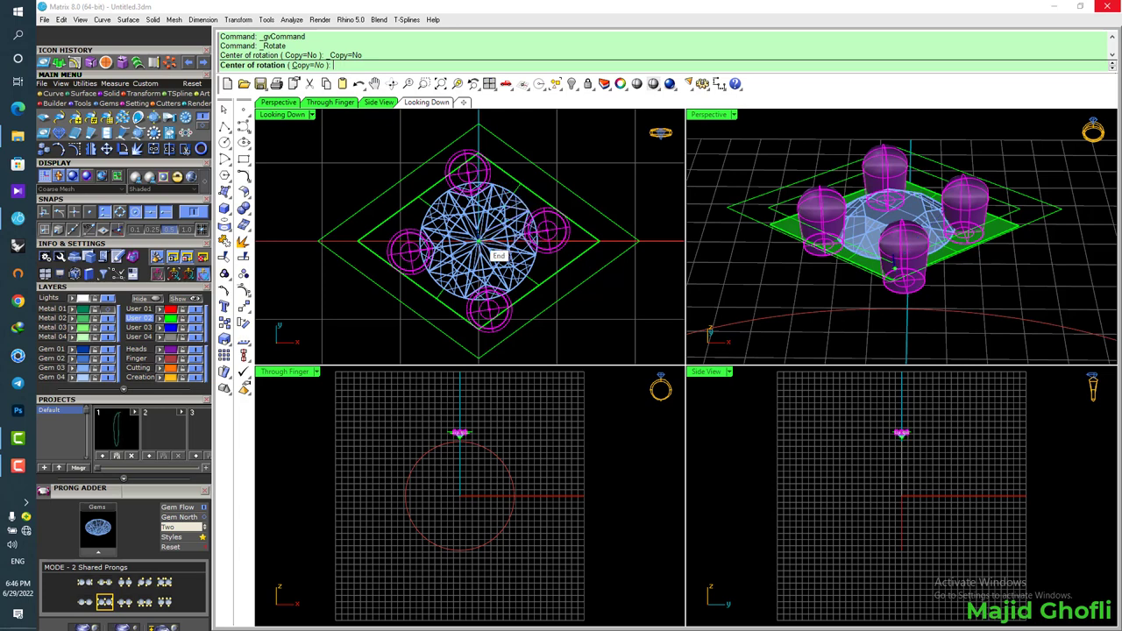
left_click(480, 242)
left_click(471, 176)
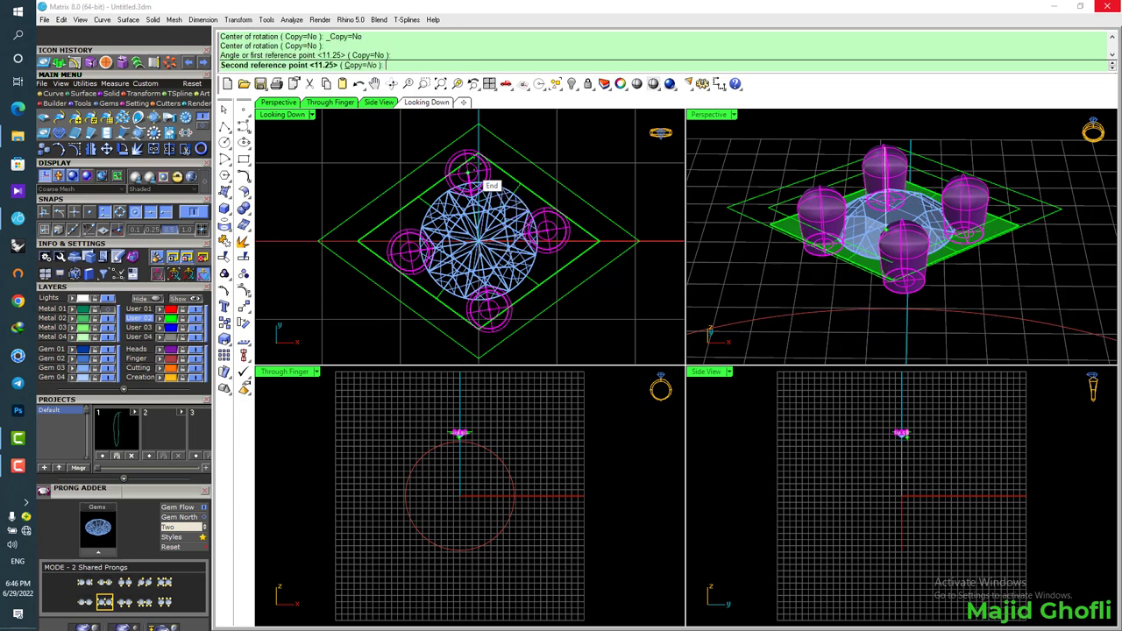
left_click(516, 122)
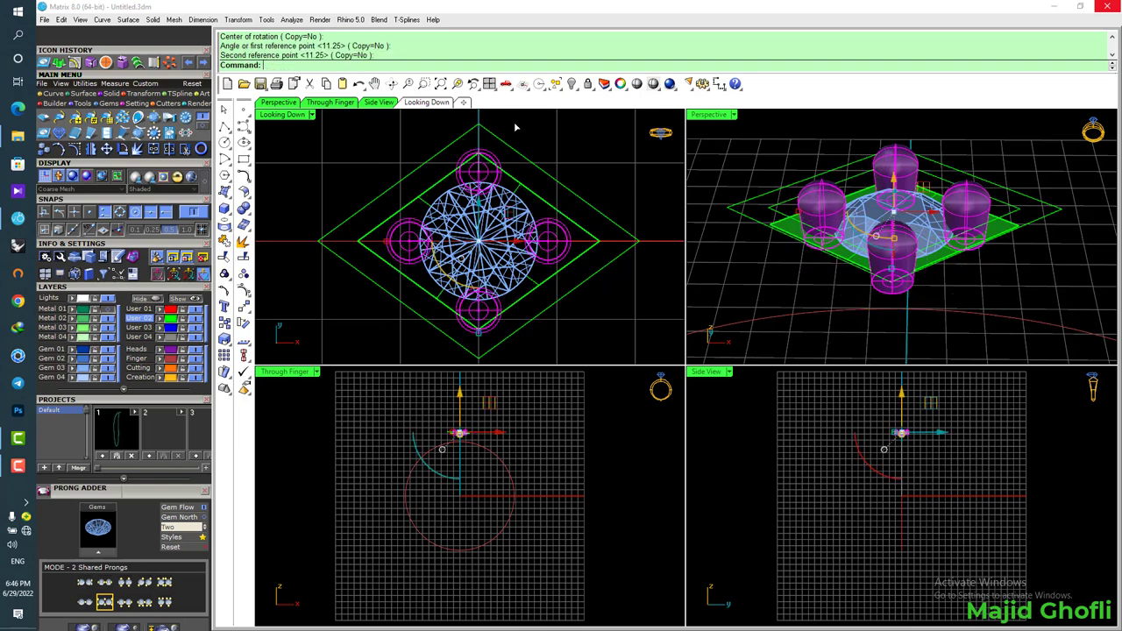
key("Escape")
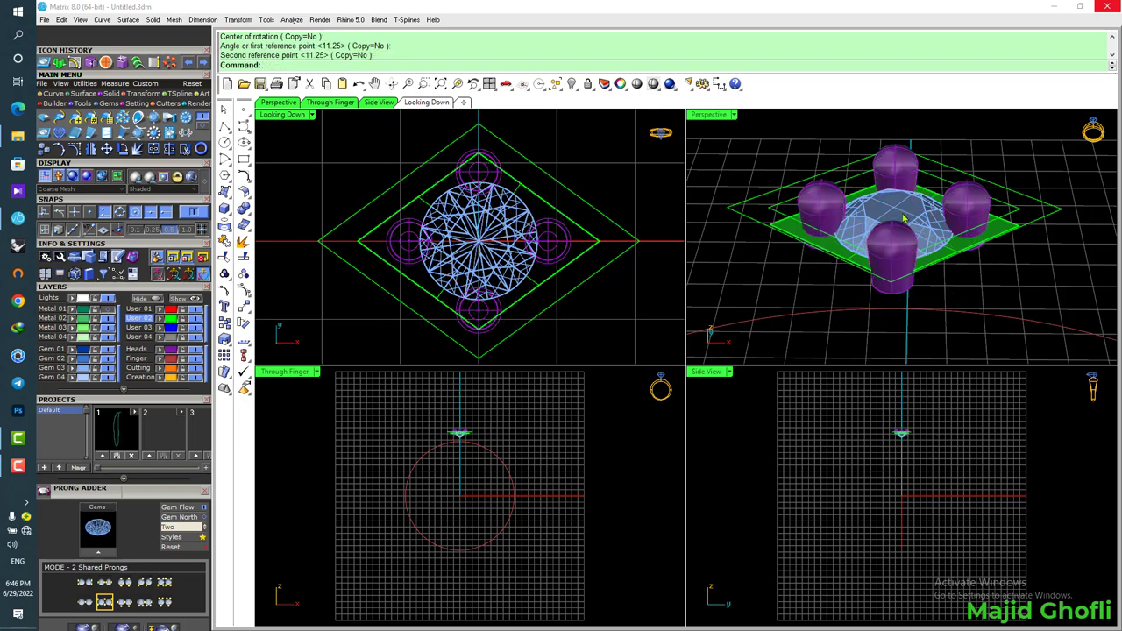
Start a Gem Cutter on the round gem between the prongs
right_click_drag(903, 218, 897, 254)
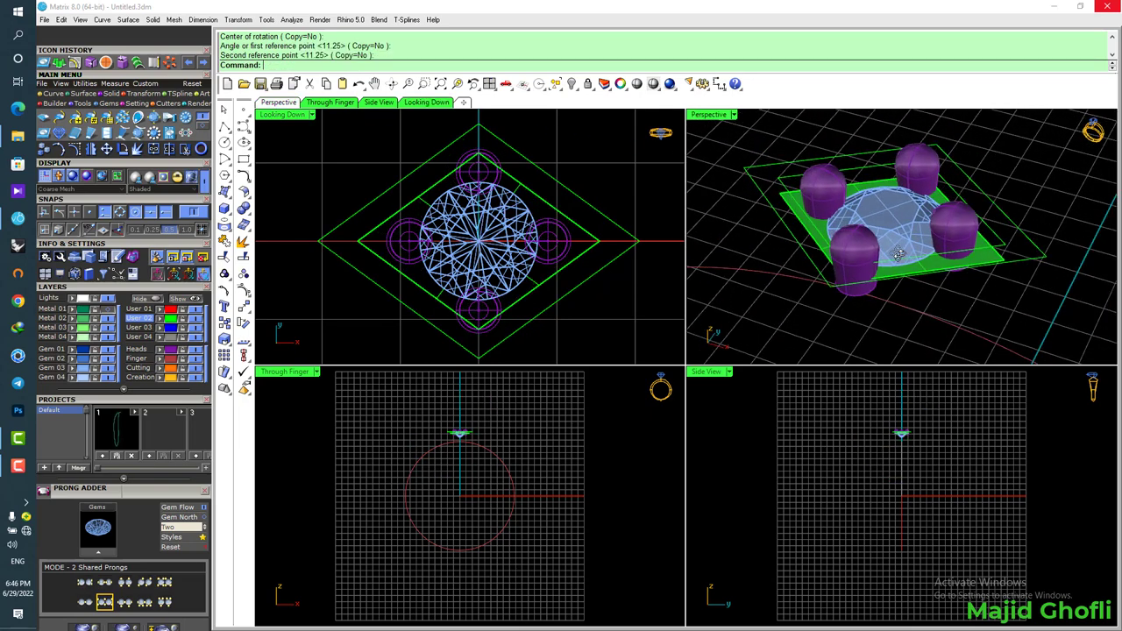
left_click(897, 254)
key("F6")
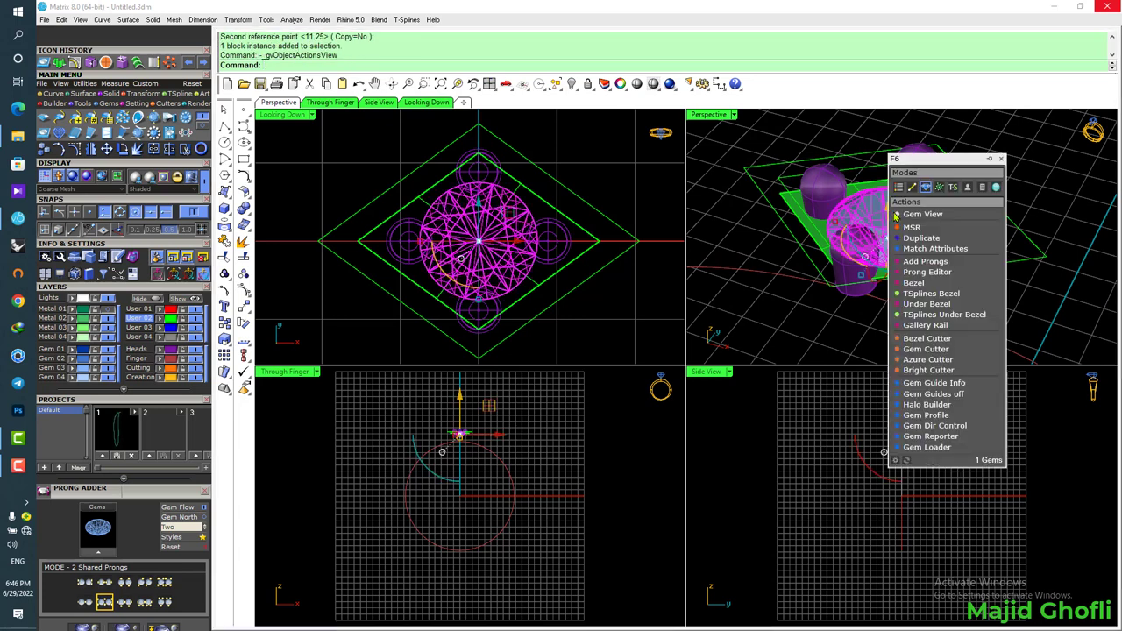
left_click(955, 351)
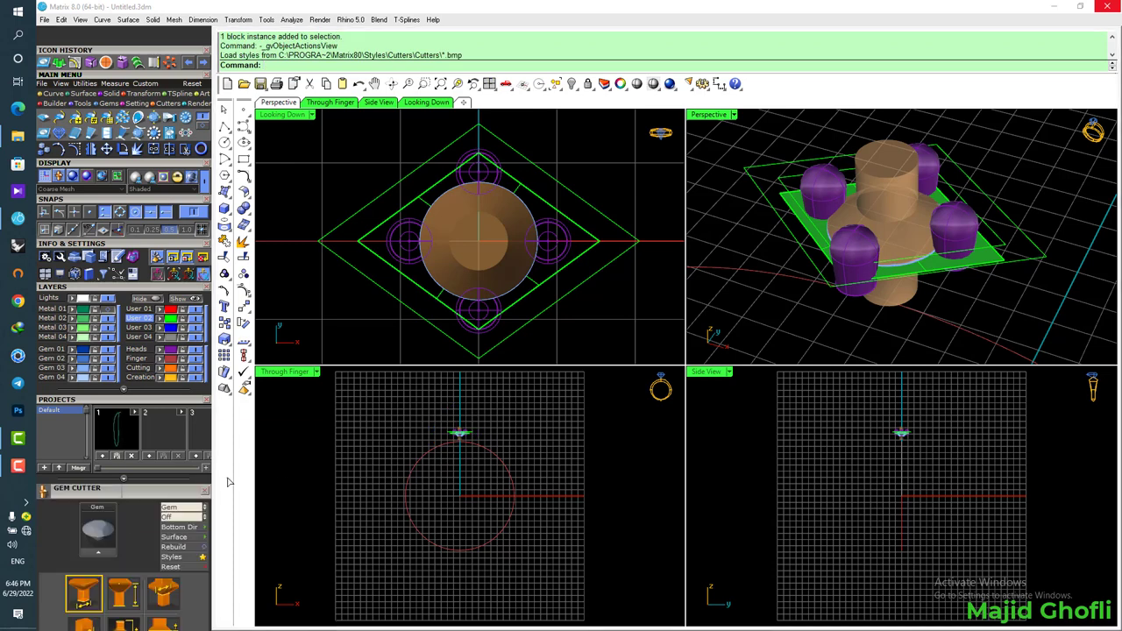
left_click(314, 447)
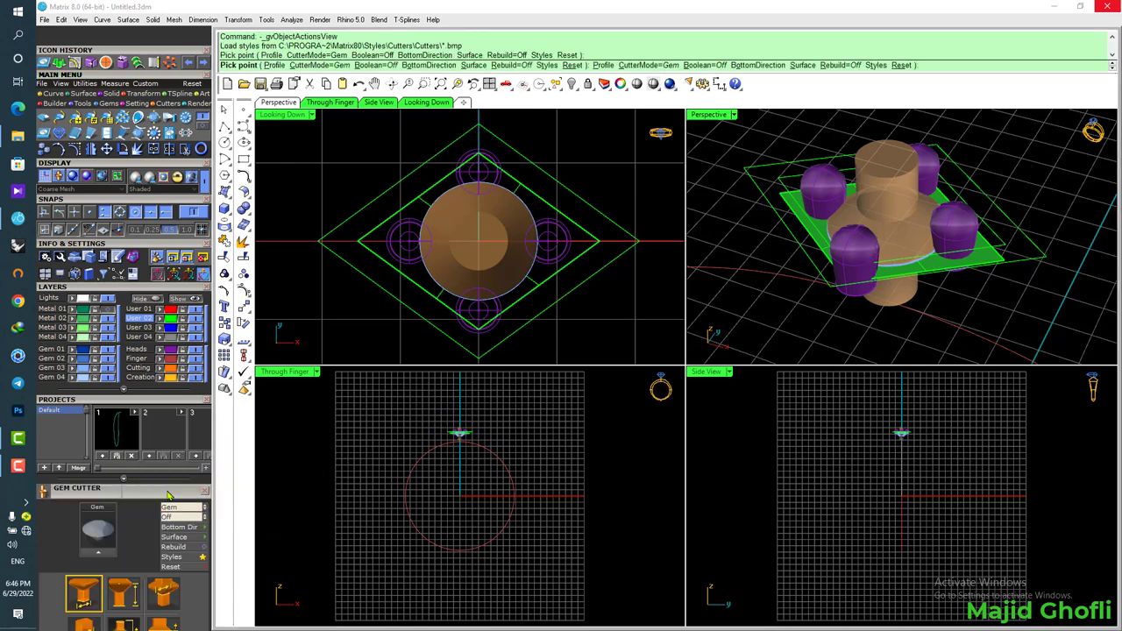
Set the cutter's girdle scale to 101% and girdle width to 7%, and create the cutter
left_click(161, 469)
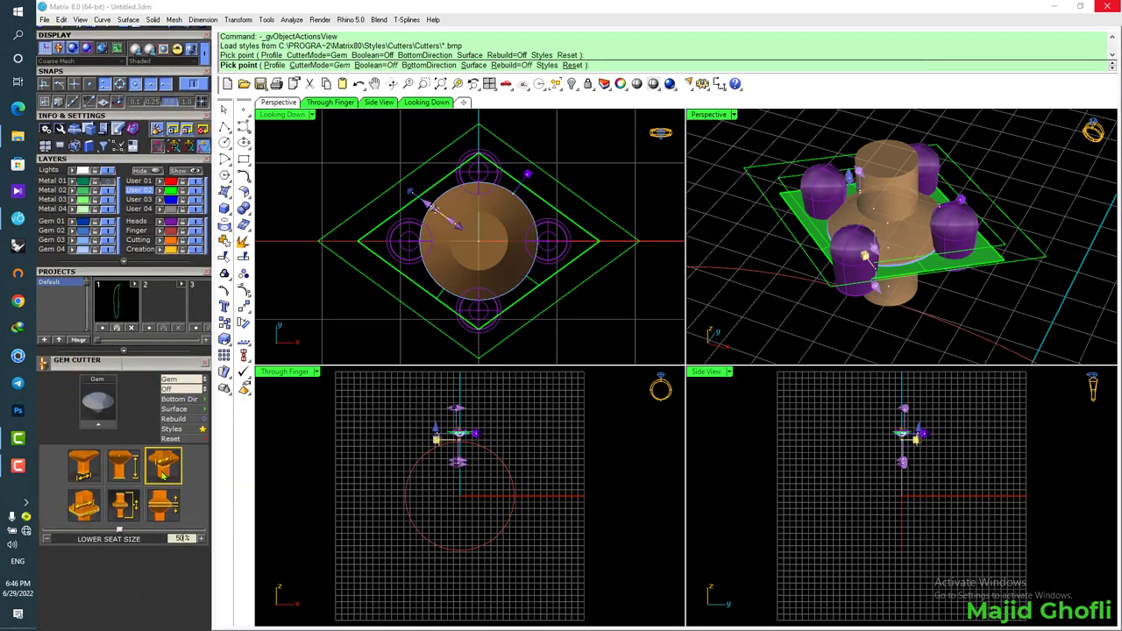
left_click(83, 513)
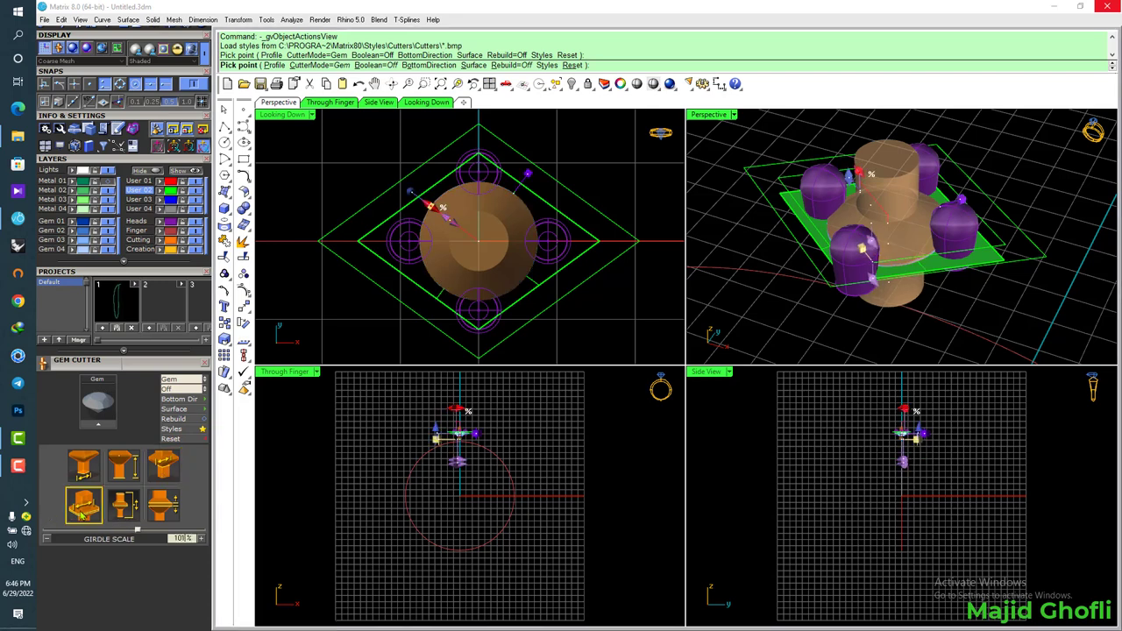
left_click(160, 505)
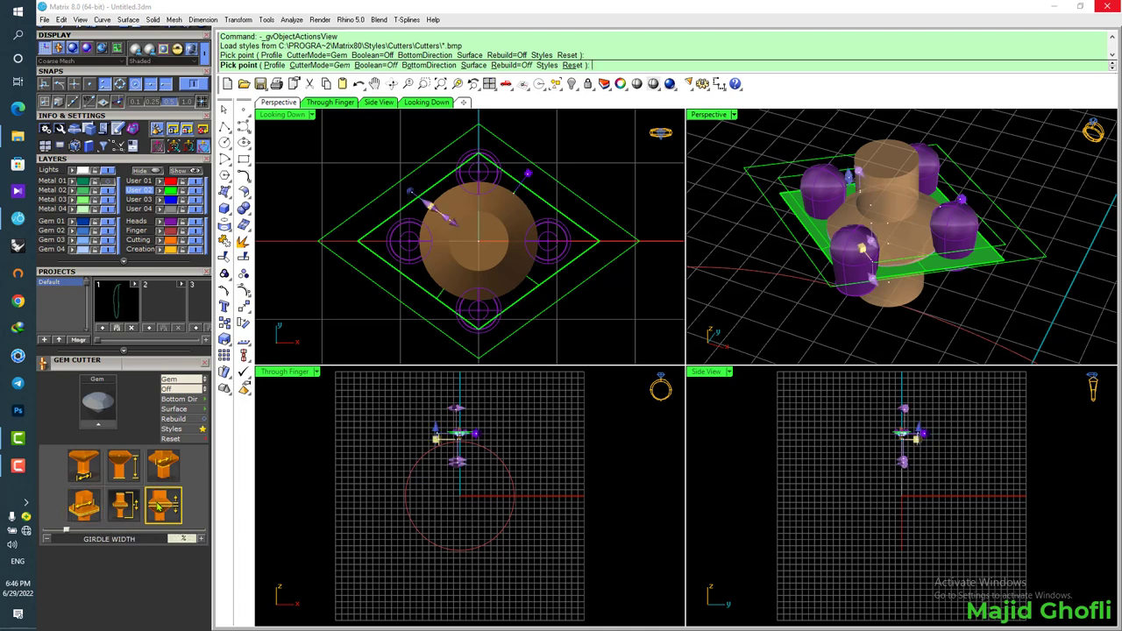
scroll(158, 507, "up", 2)
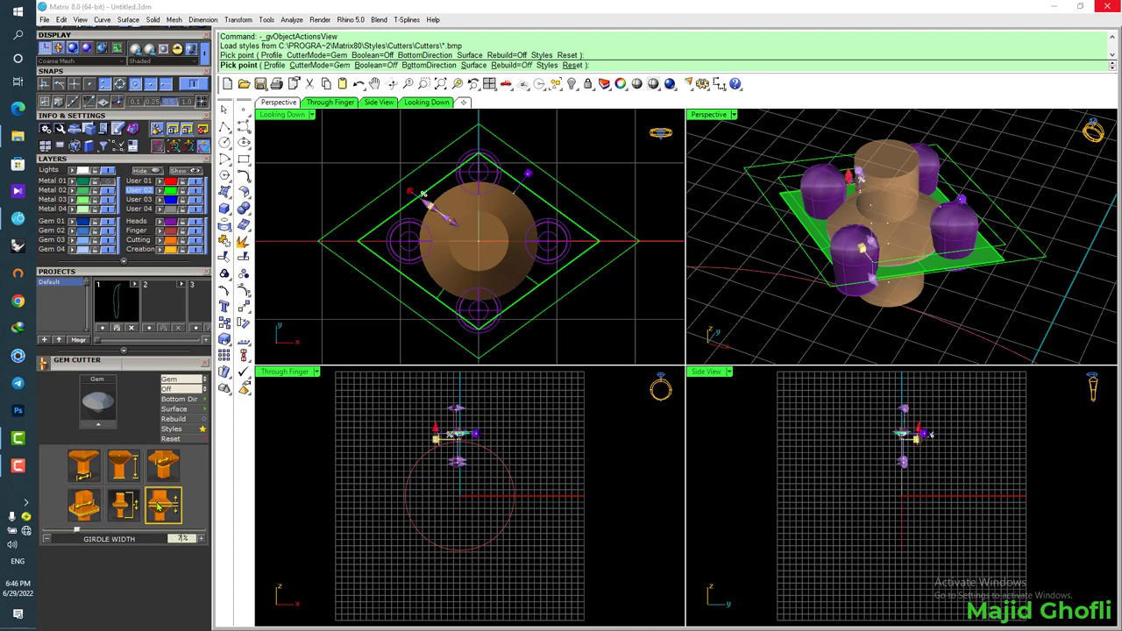
right_click(613, 162)
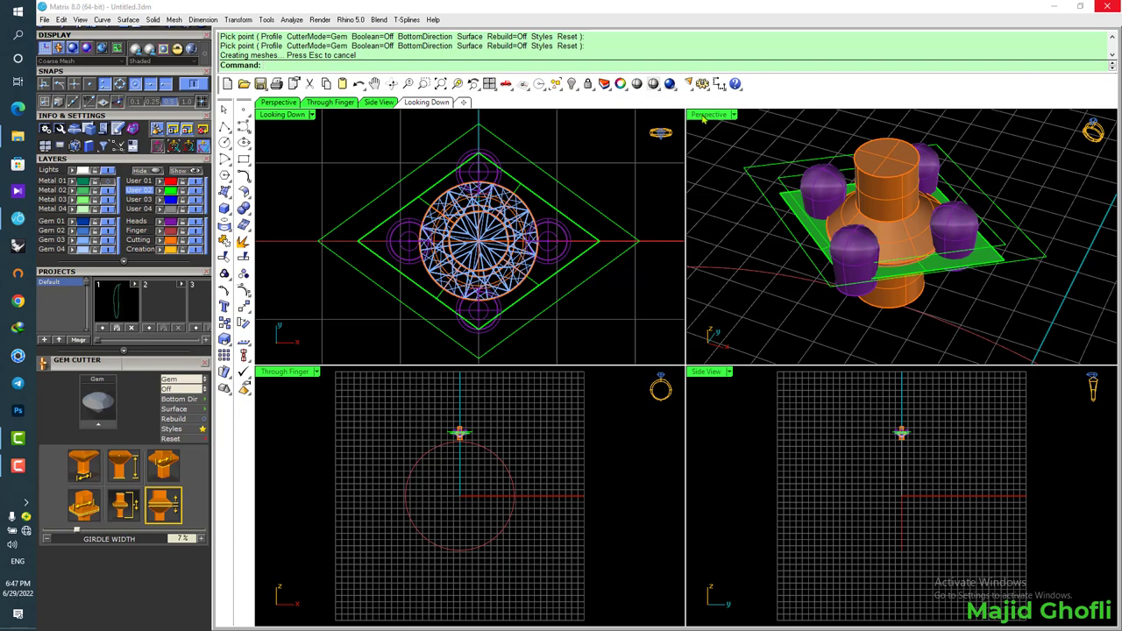
Polar array the cutter, four prongs and gem around the origin in the Through Finger view, with 16 items over 360 degrees
double_click(707, 115)
left_click(526, 340)
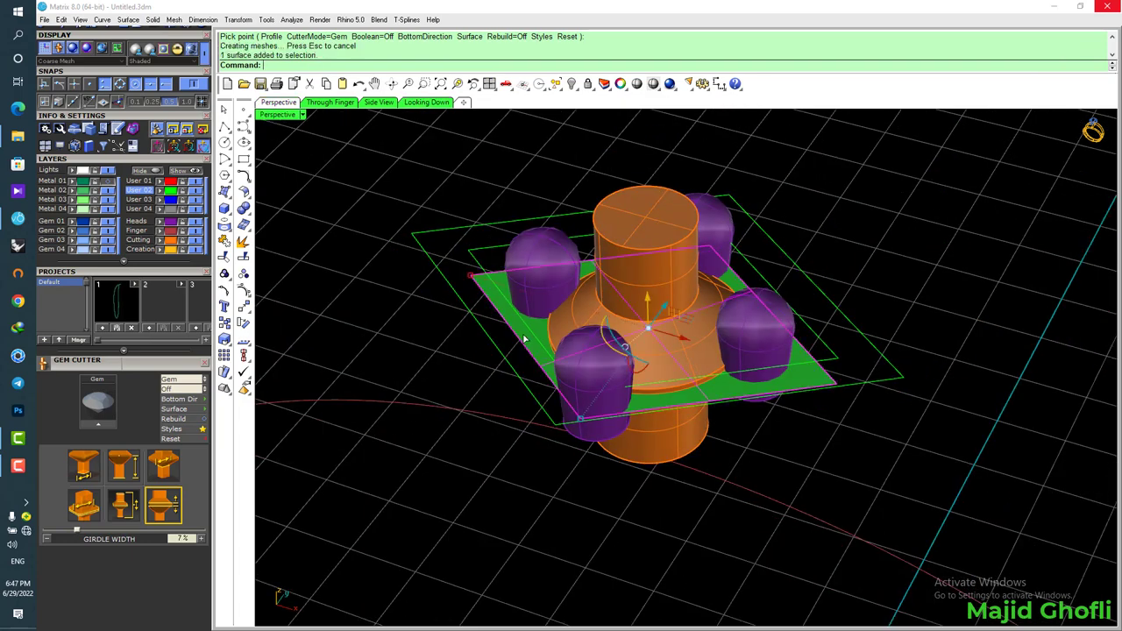
left_click(592, 254)
left_click(565, 261, "shift")
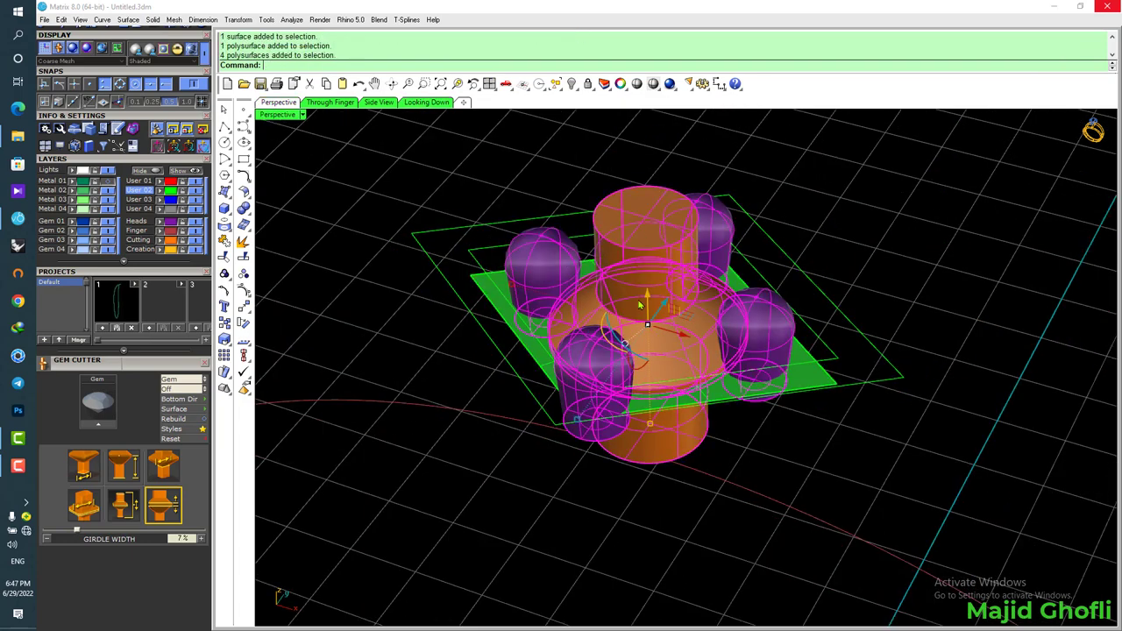
left_click(664, 329, "shift")
scroll(649, 206, "down", 5)
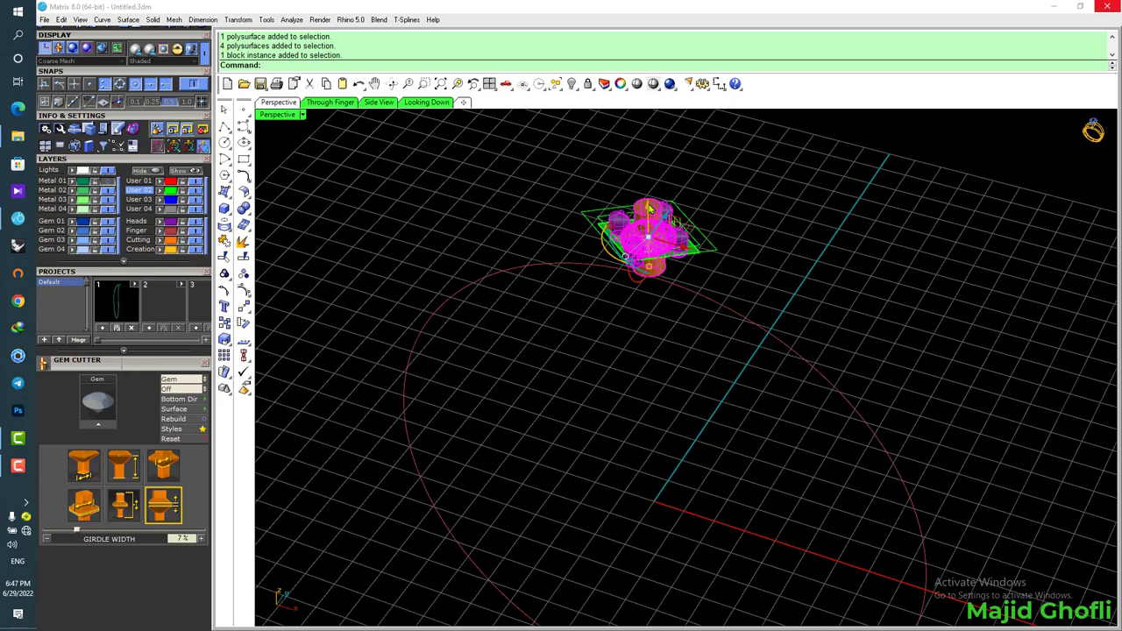
double_click(290, 115)
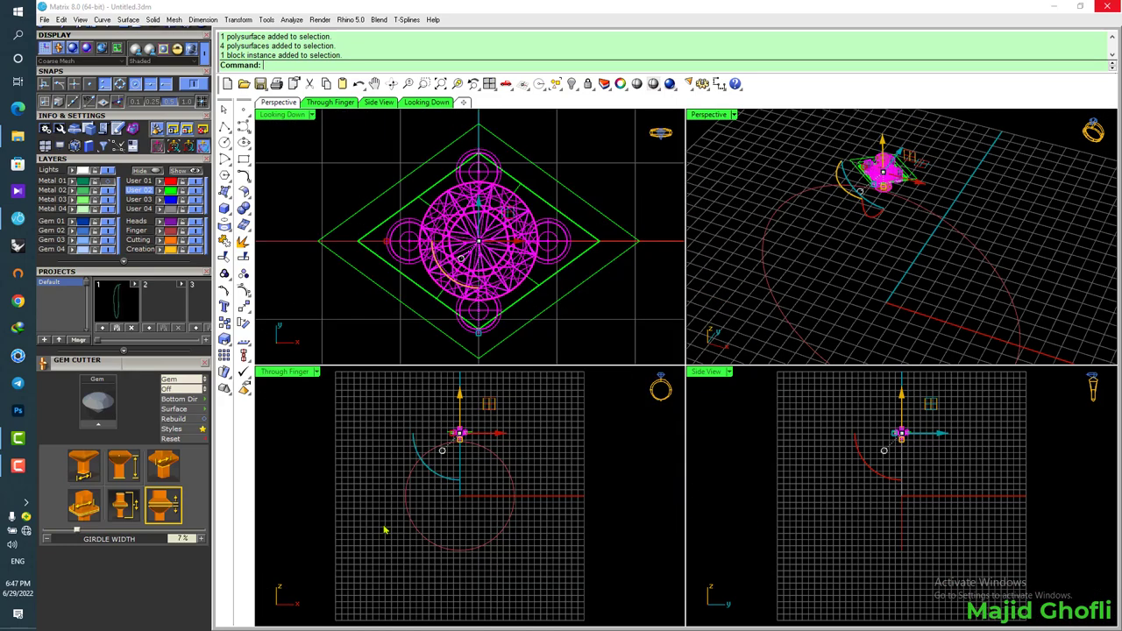
right_click_drag(383, 529, 434, 524)
scroll(149, 73, "up", 5)
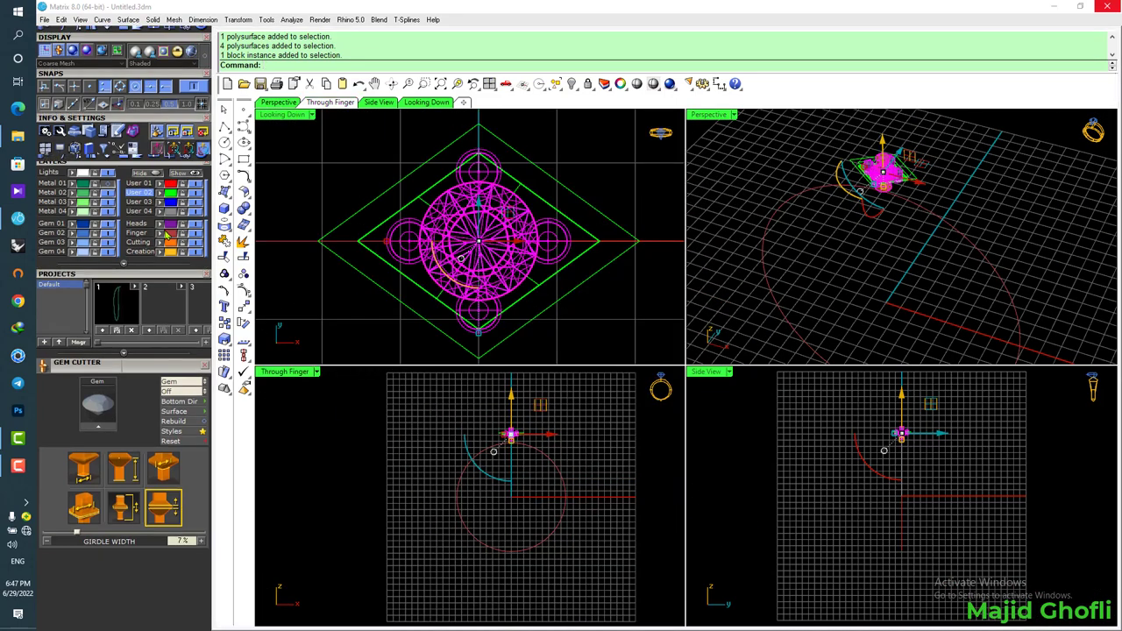
left_click(165, 110)
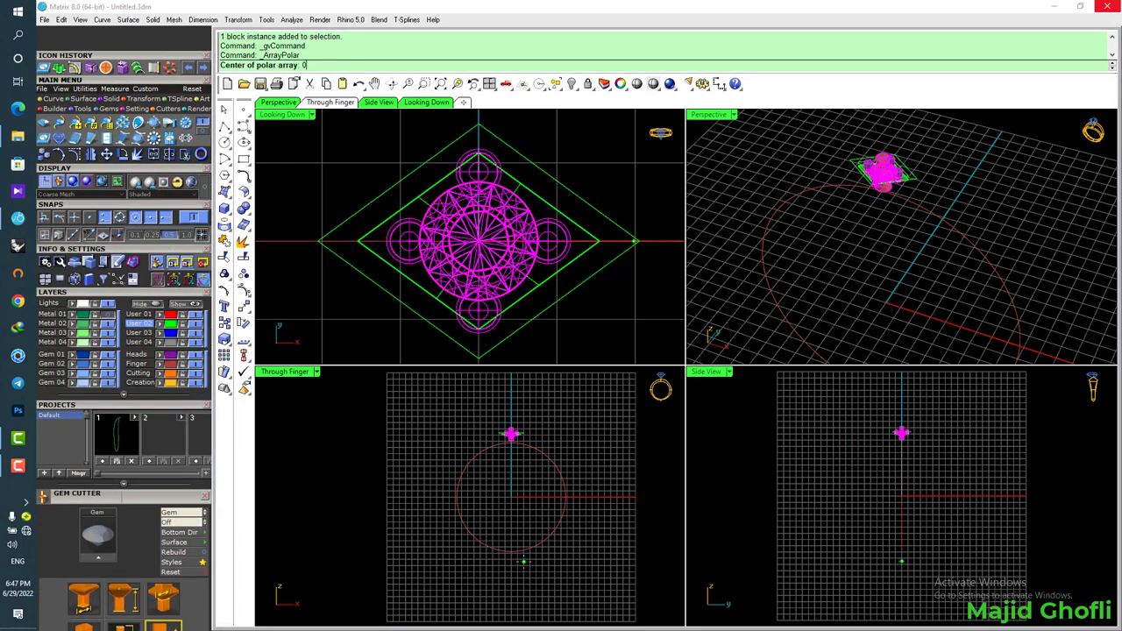
type("0")
key("Return")
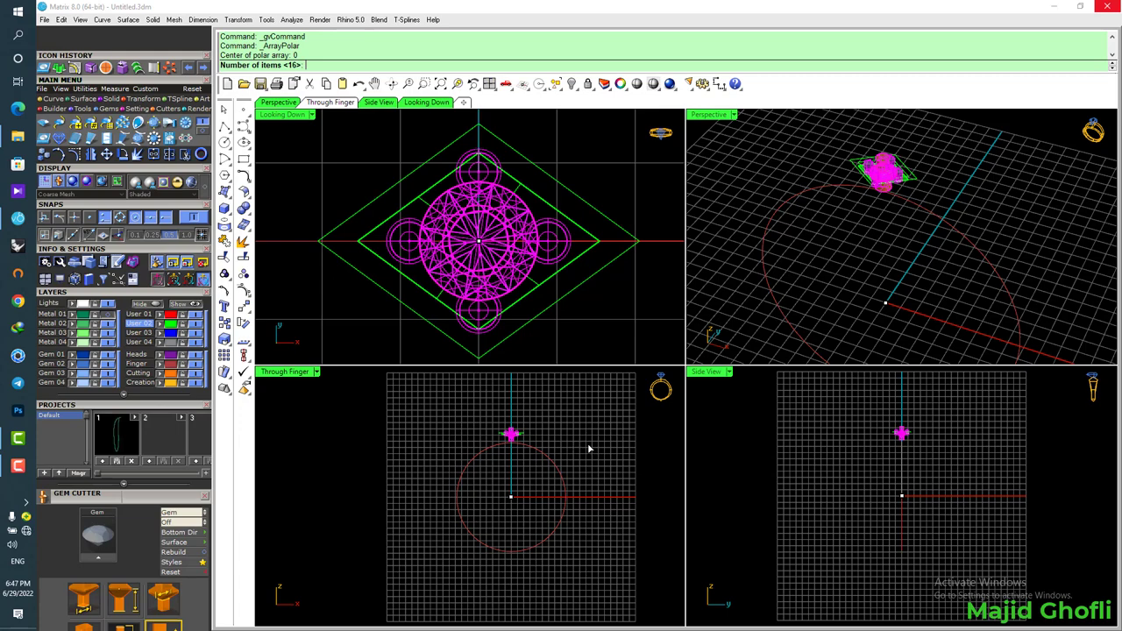
right_click_drag(589, 449, 563, 442)
key("Return")
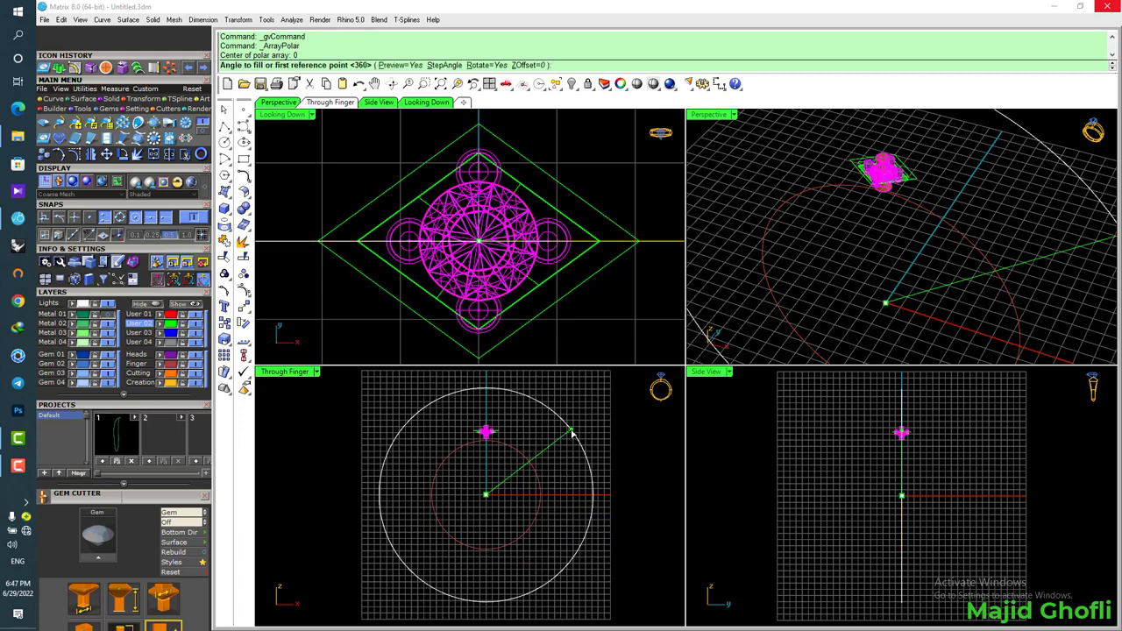
key("Return")
key("Return")
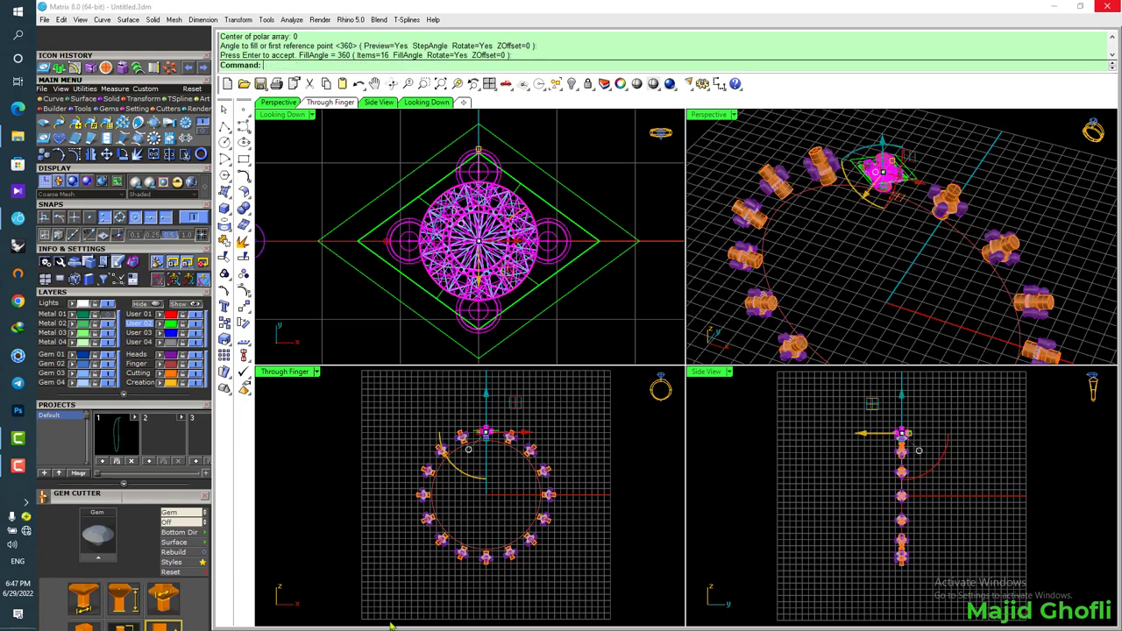
Delete the nine arrayed gem settings on the lower part of the ring and show the ring band again
left_click_drag(362, 582, 595, 486)
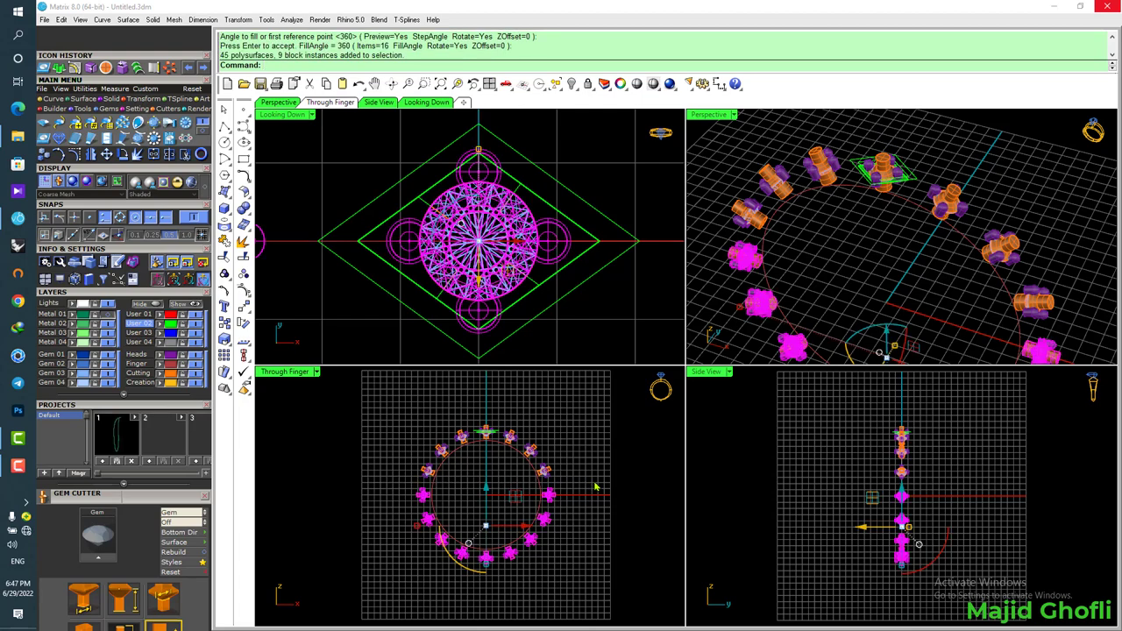
key("Delete")
double_click(711, 115)
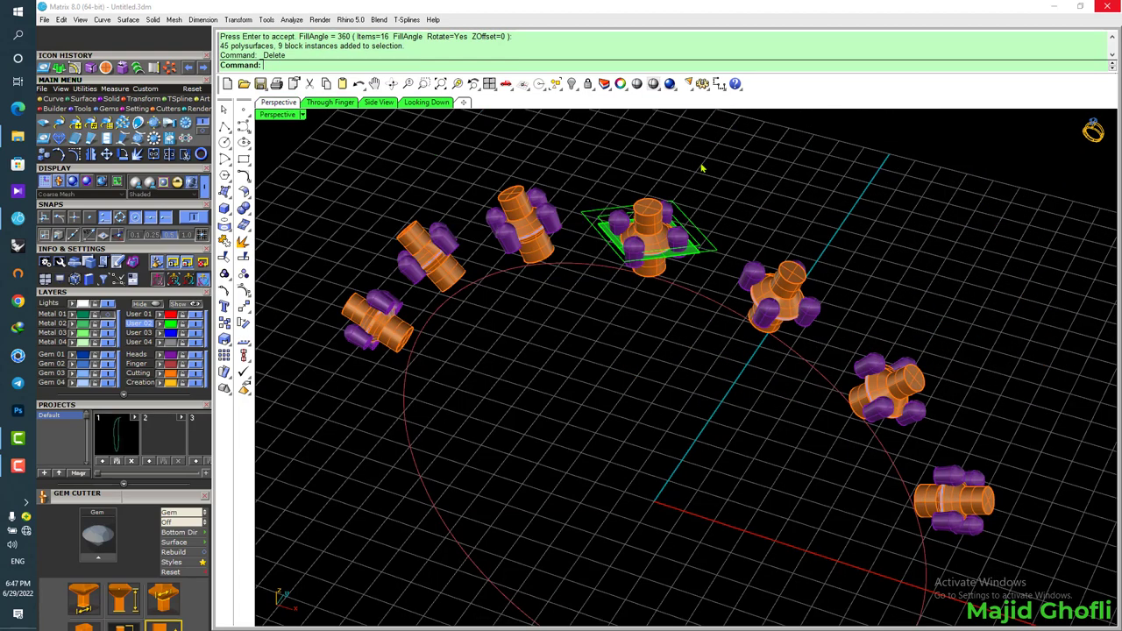
left_click(108, 322)
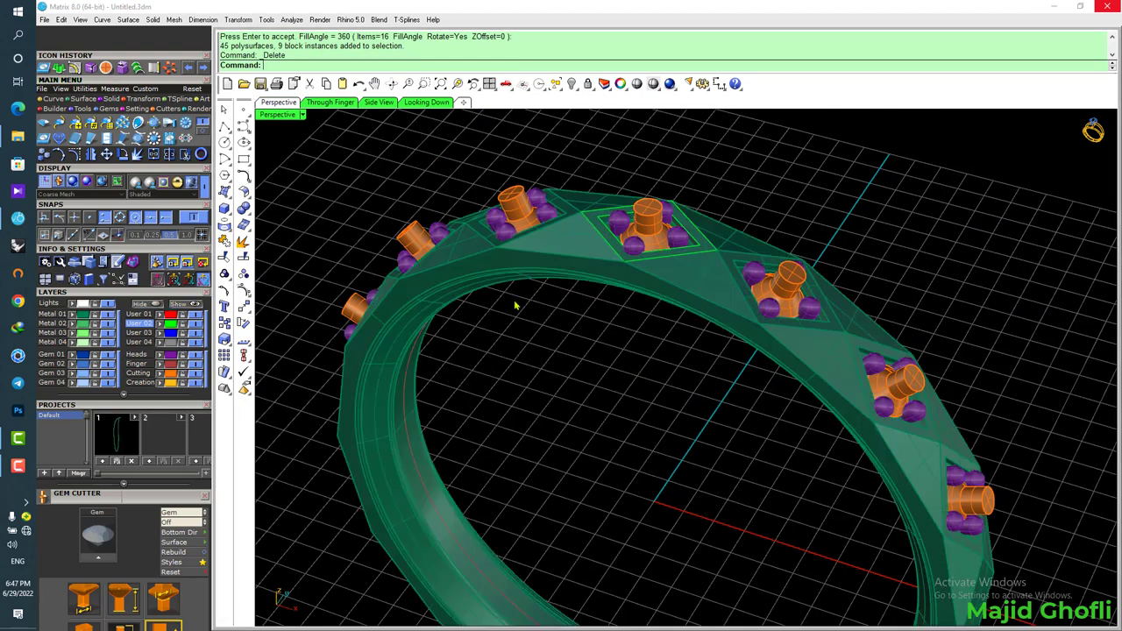
Try to subtract all cutters on the Cutting layer from the ring band and the prongs on the Heads layer with Boolean Difference
left_click(247, 209)
left_click(275, 218)
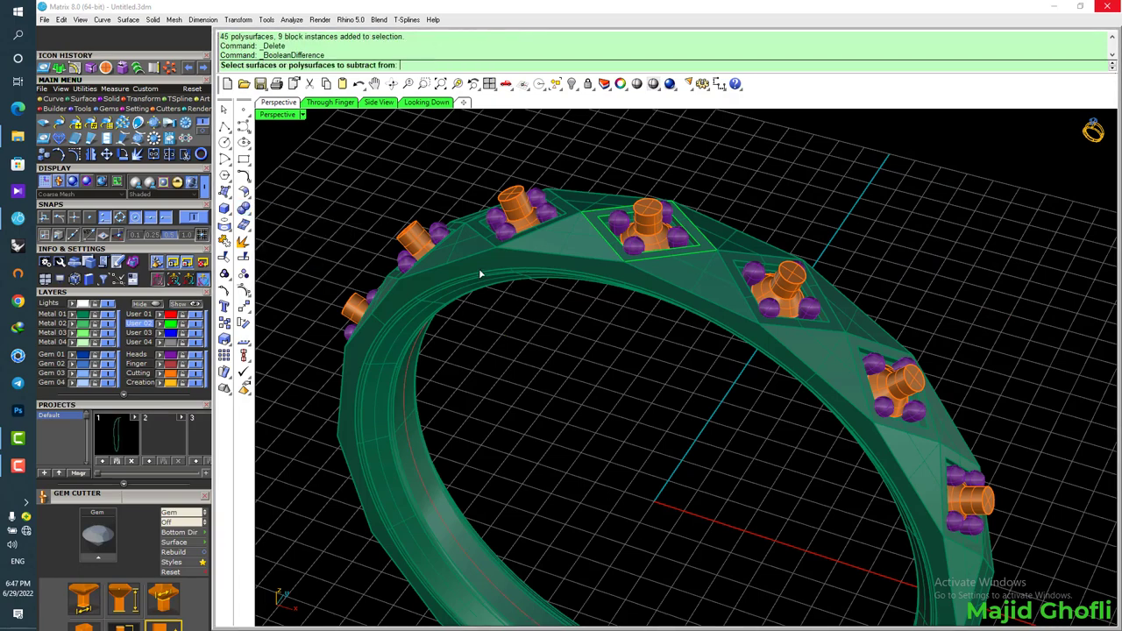
left_click(480, 274)
left_click(506, 235)
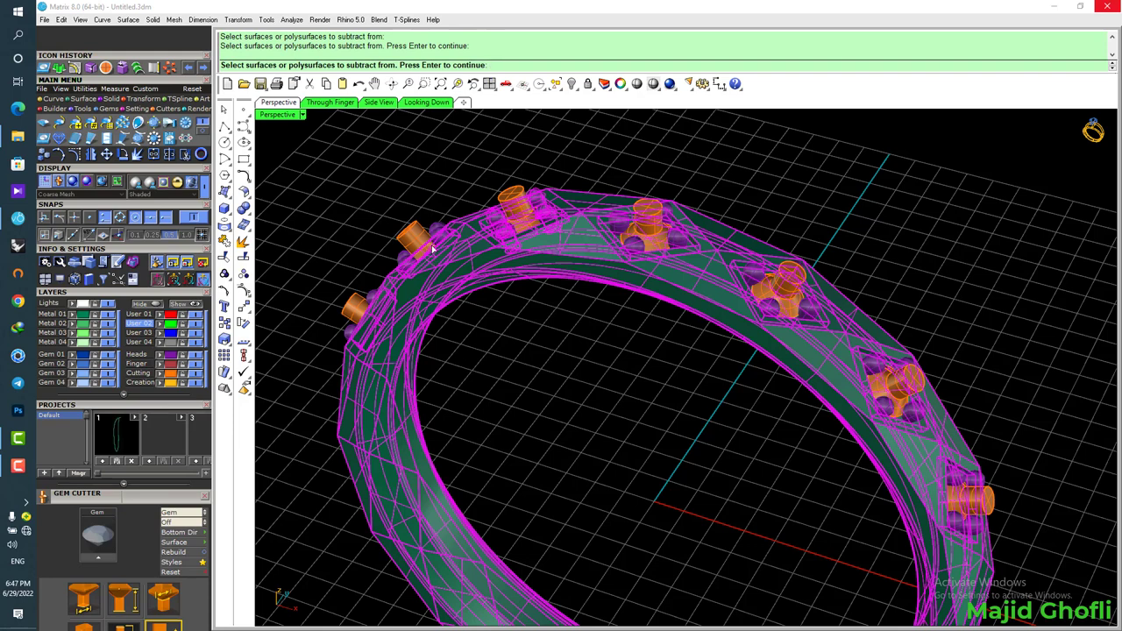
left_click(138, 354)
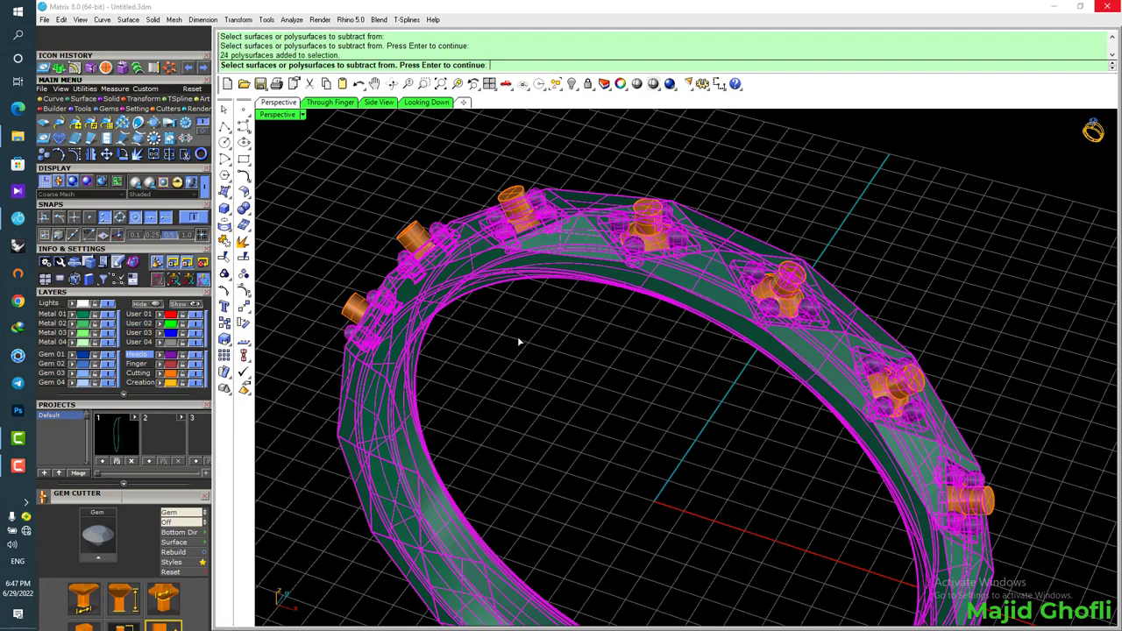
key("Return")
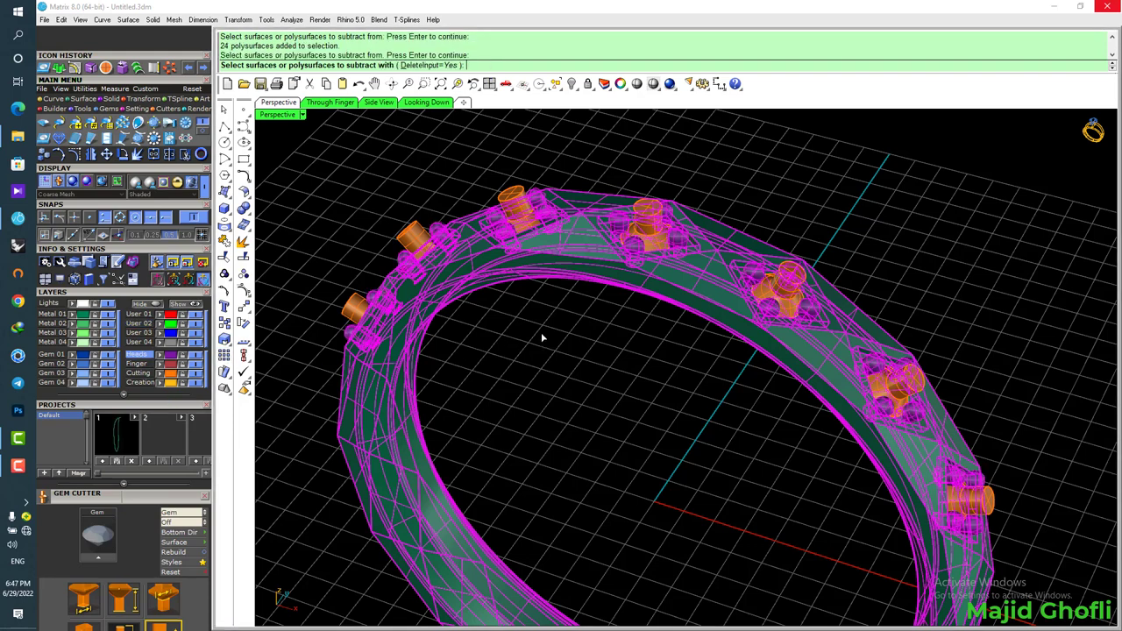
left_click(138, 374)
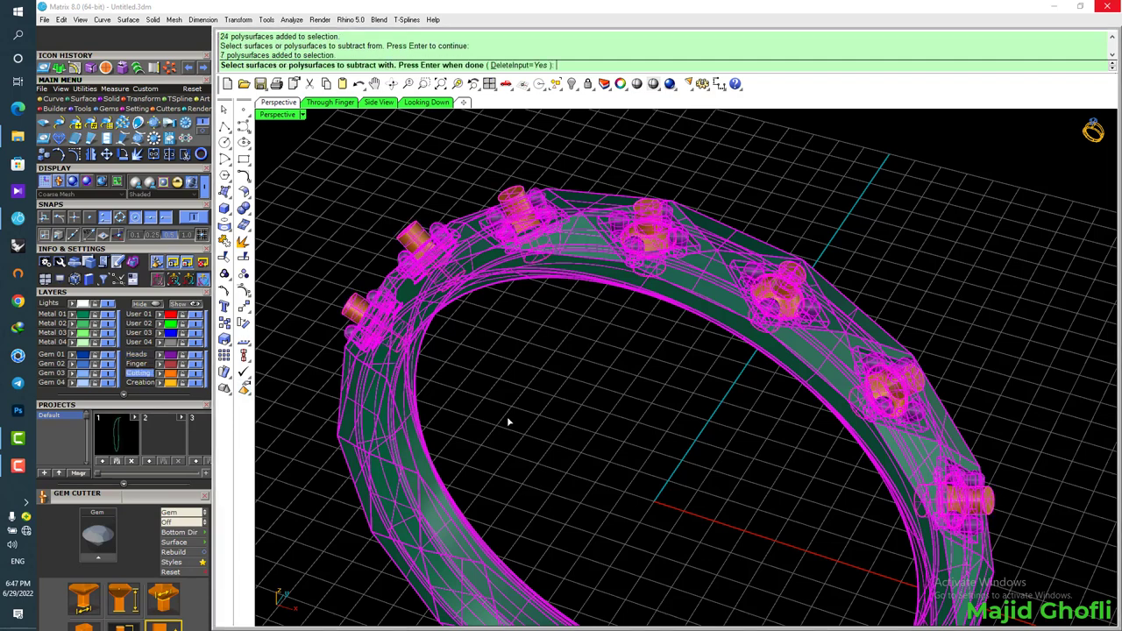
key("Return")
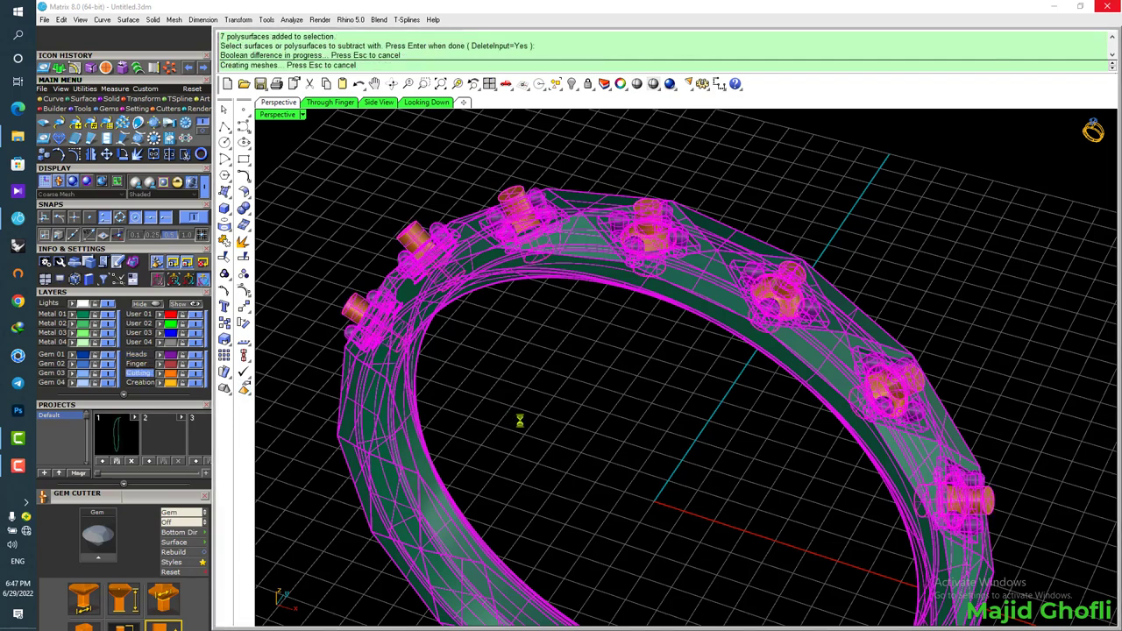
Undo the Boolean difference between the cutters and the ring band with its prongs
right_click_drag(604, 441, 609, 415)
key("ctrl+z")
right_click_drag(614, 373, 609, 377)
left_click(618, 358)
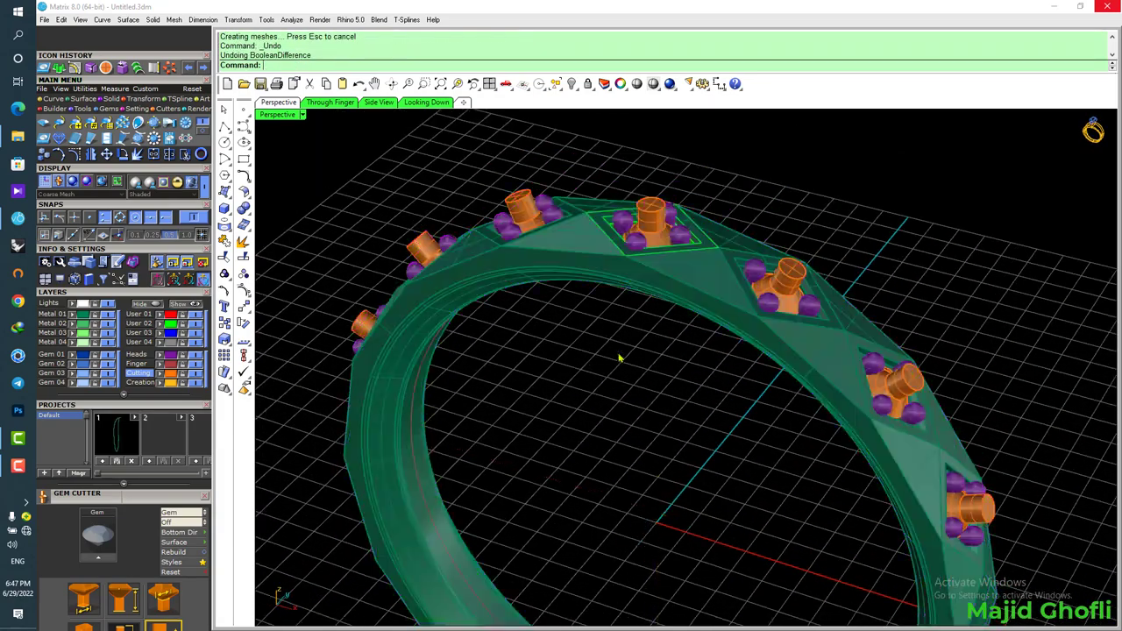
Delete all seven gem cutters on the Cutting layer
left_click(648, 206)
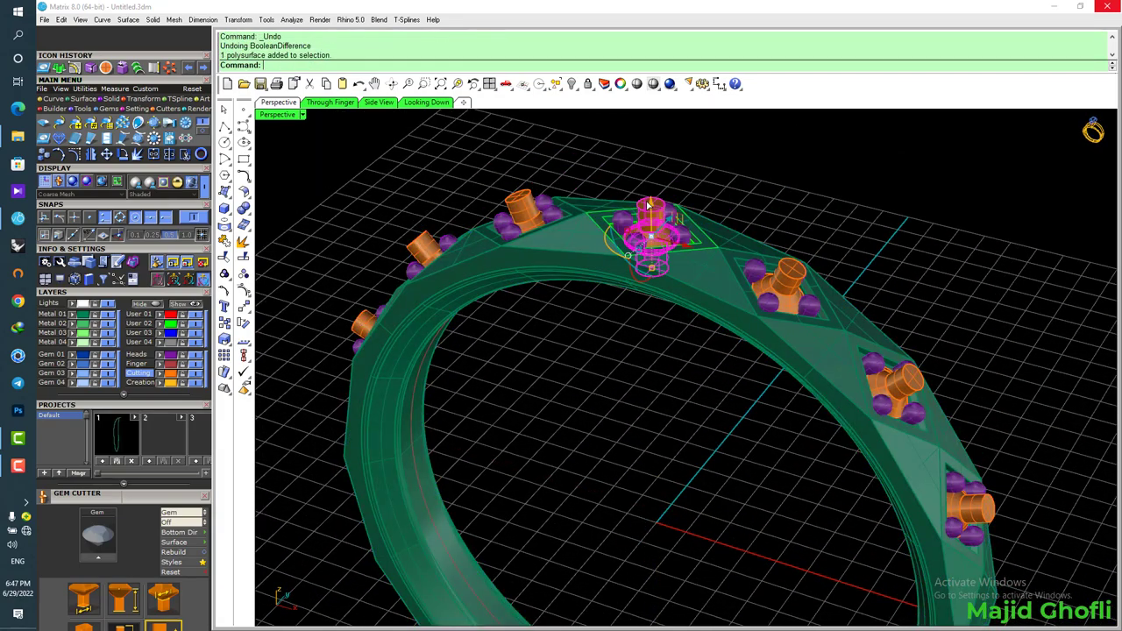
left_click(131, 380)
key("Delete")
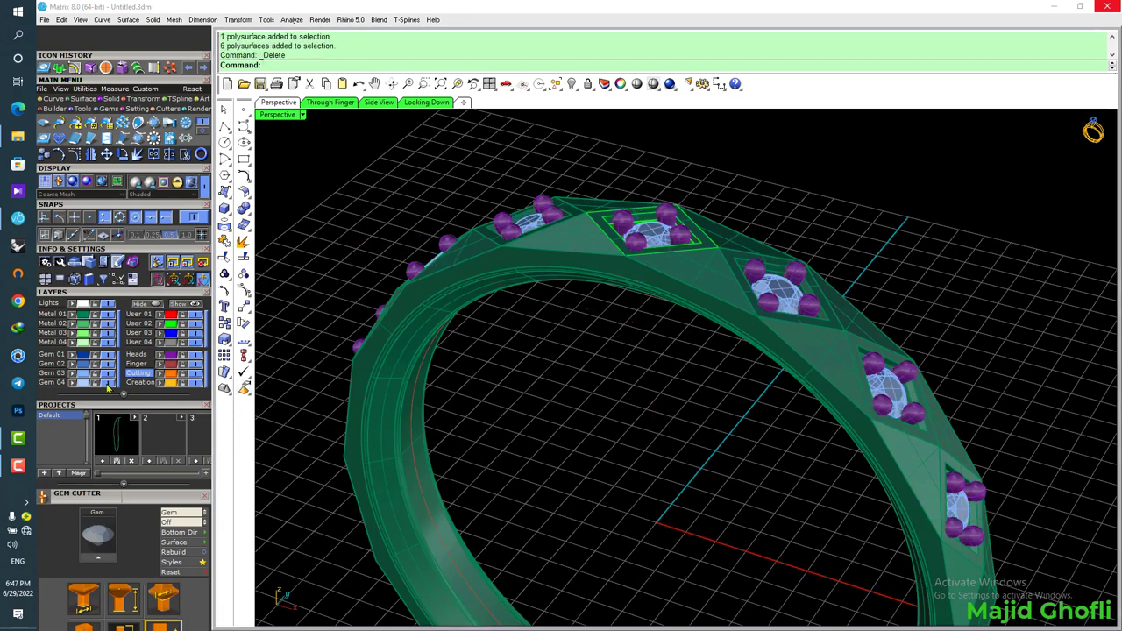
Create new Gem Cutters for all gems on the Gem 03 layer, with a lower depth of -255%
left_click(52, 373)
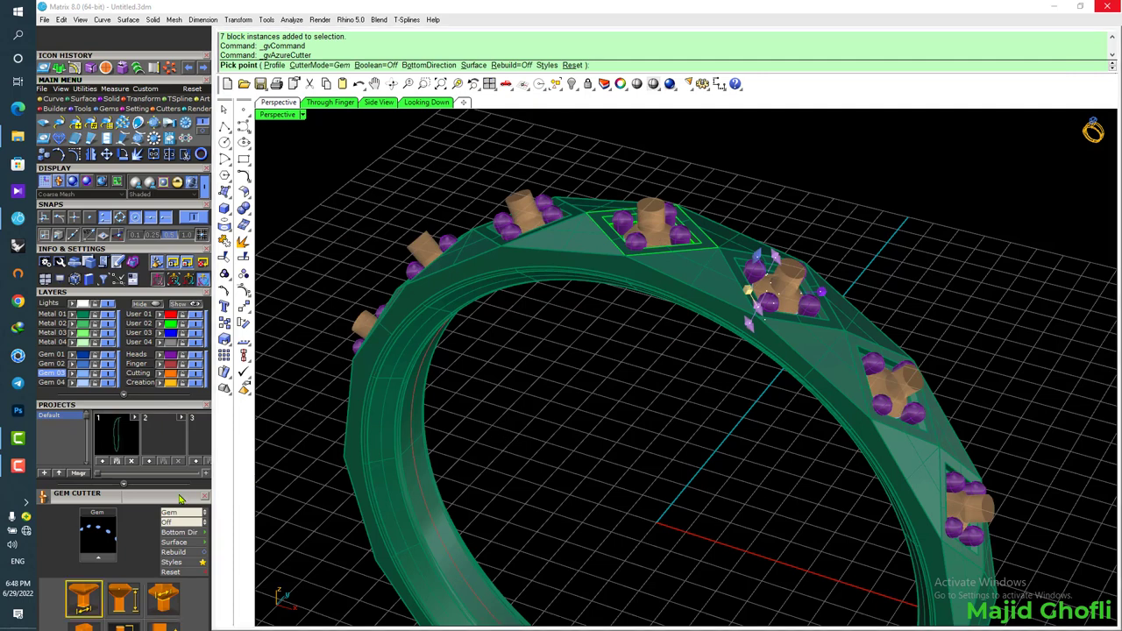
scroll(123, 558, "down", 3)
scroll(124, 559, "up", 3)
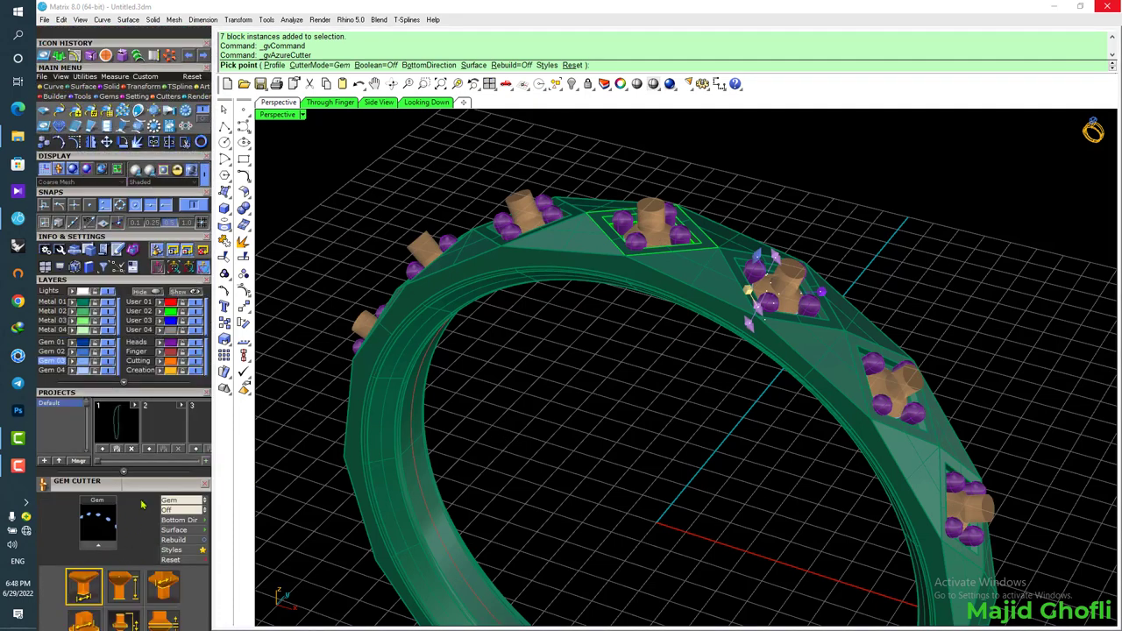
scroll(145, 474, "down", 5)
left_click(120, 449)
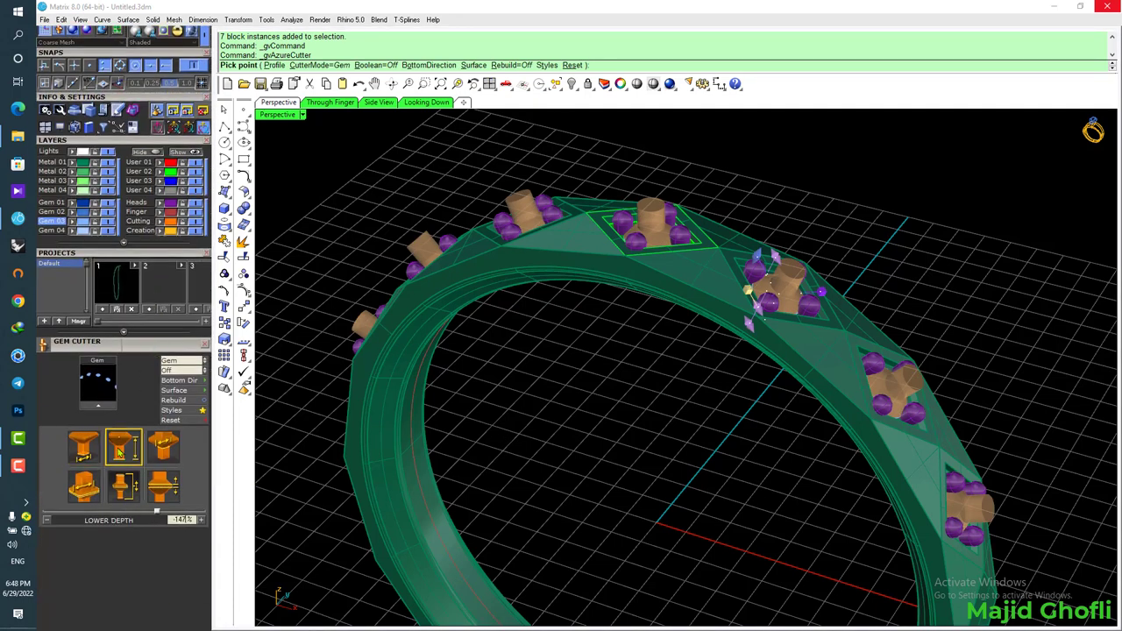
left_click_drag(155, 514, 121, 512)
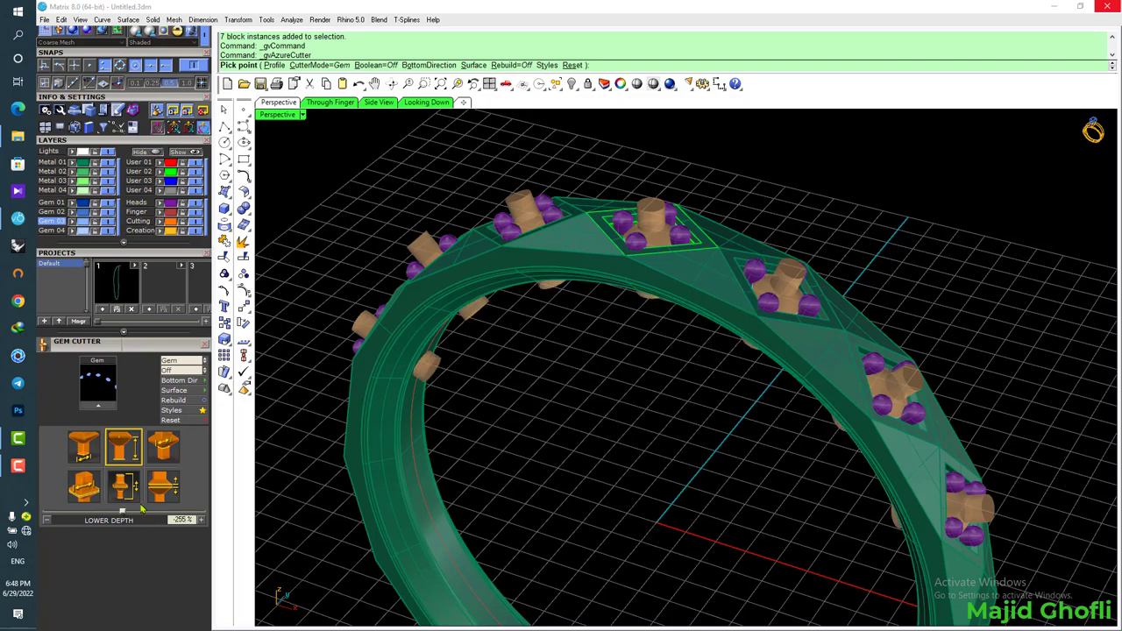
right_click_drag(503, 451, 527, 468)
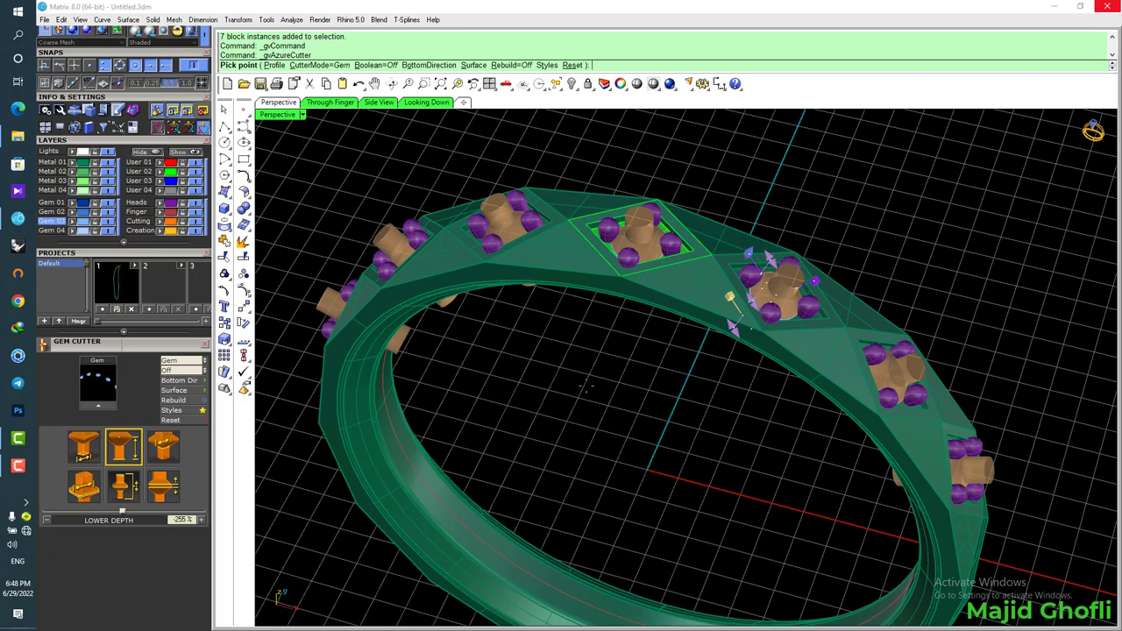
key("Return")
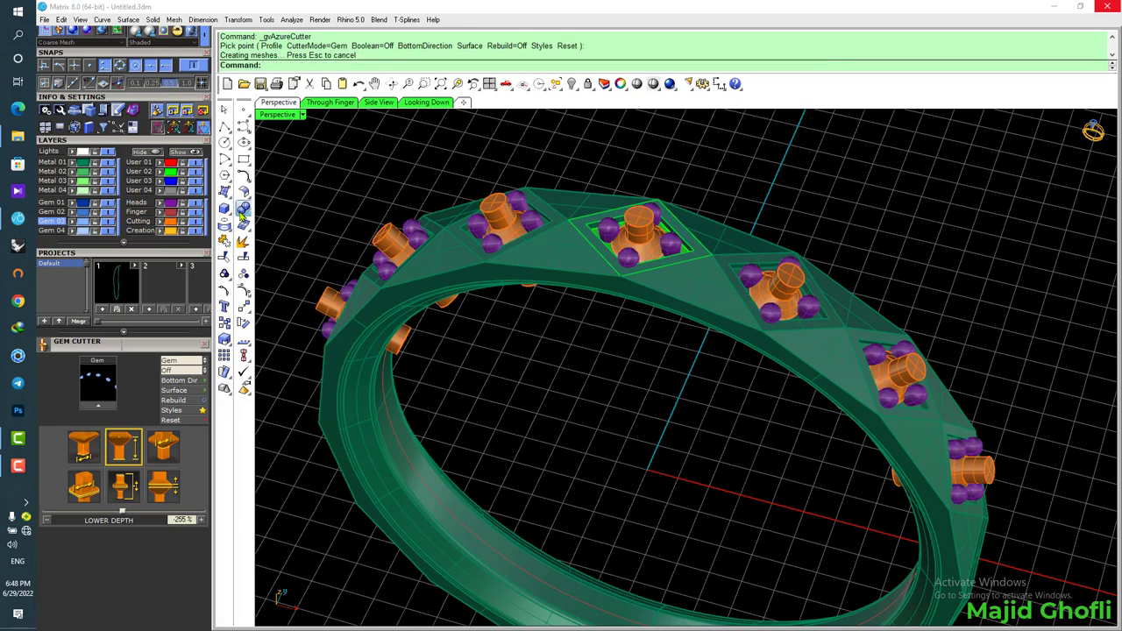
Subtract all the new gem cutters from the prongs on the Heads layer and the ring band with Boolean Difference
left_click(244, 211)
left_click(277, 216)
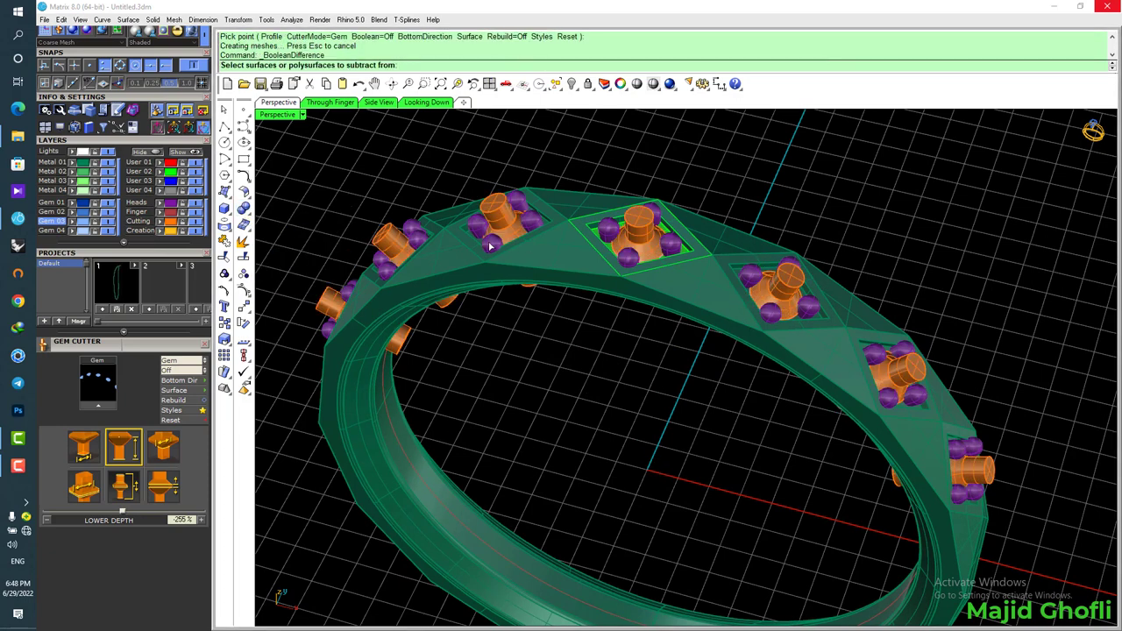
left_click(137, 202)
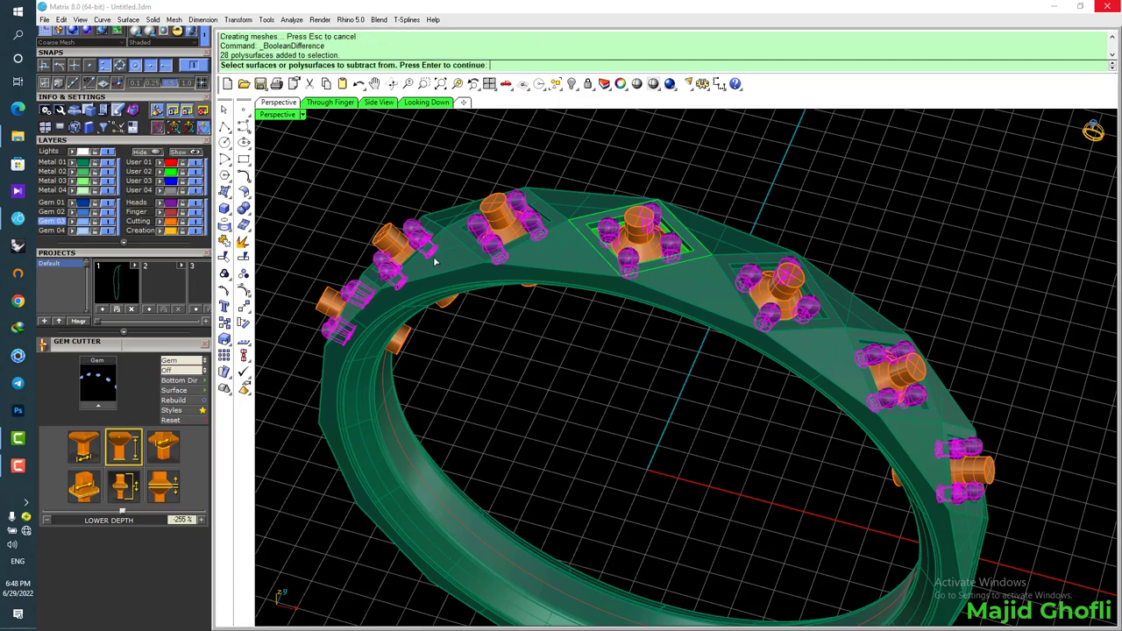
key("Return")
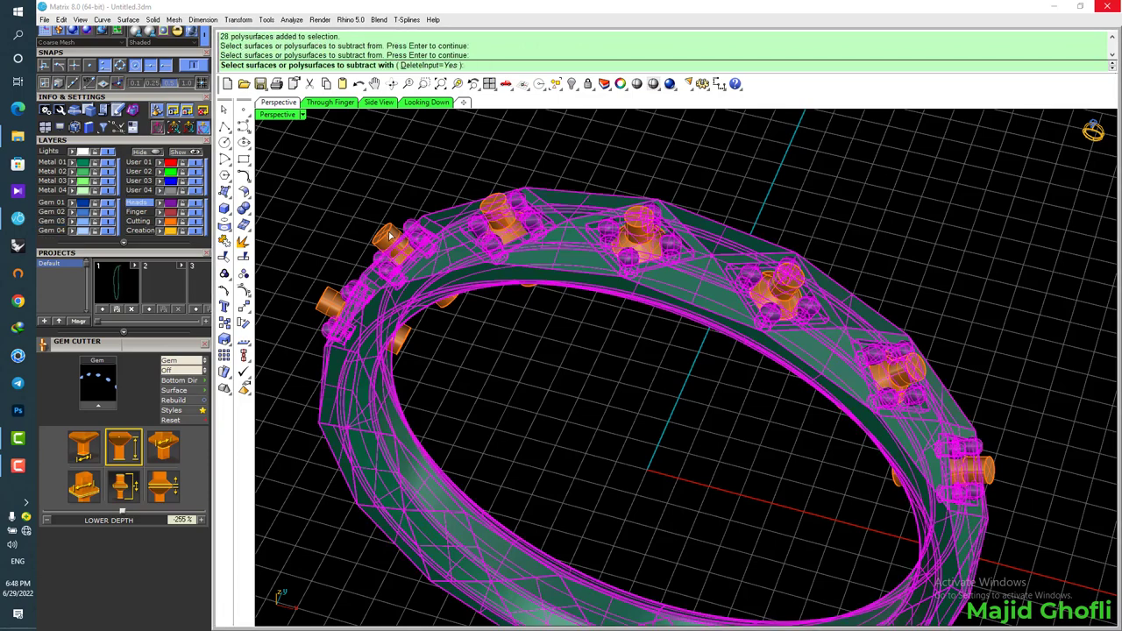
left_click(390, 235)
key("Return")
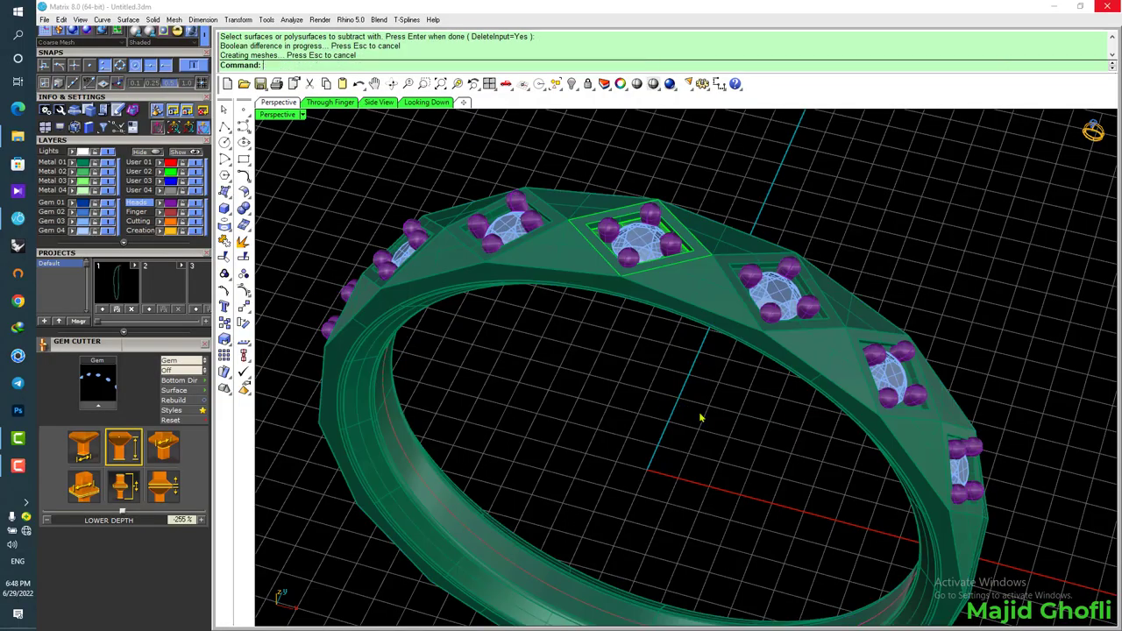
View the whole ring in the Perspective view in the My Favorite (Plastic) display mode
right_click_drag(700, 417, 587, 360)
scroll(612, 330, "down", 7)
right_click_drag(703, 371, 662, 473)
left_click(278, 114)
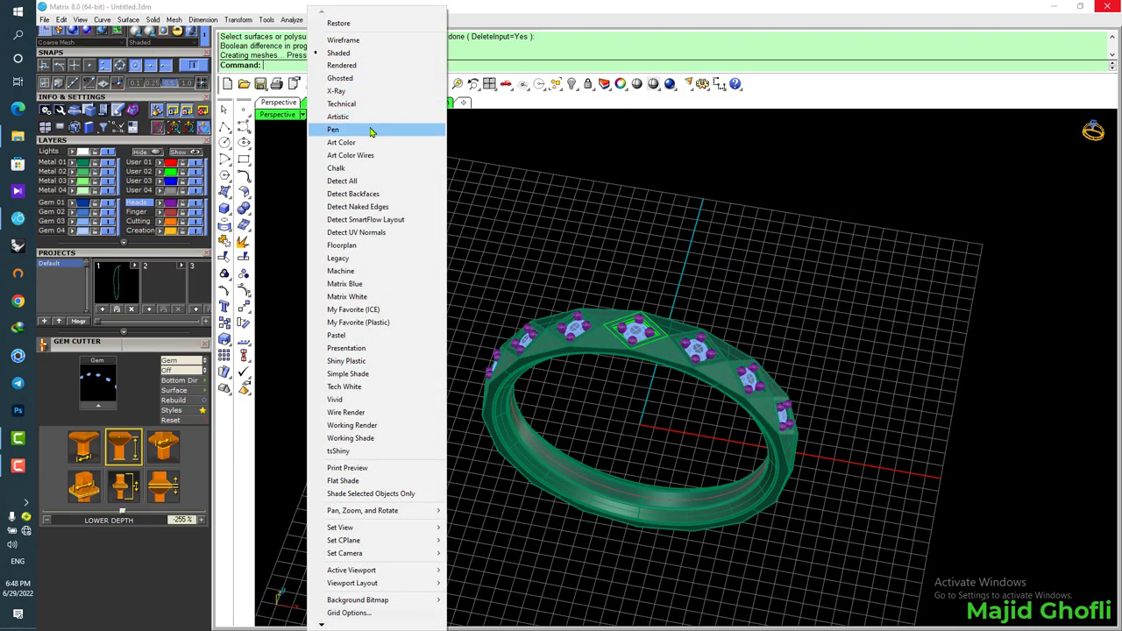
left_click(386, 322)
Delete the leftover construction curves and surface on the User 02 layer
right_click_drag(848, 370, 693, 359)
left_click(140, 171)
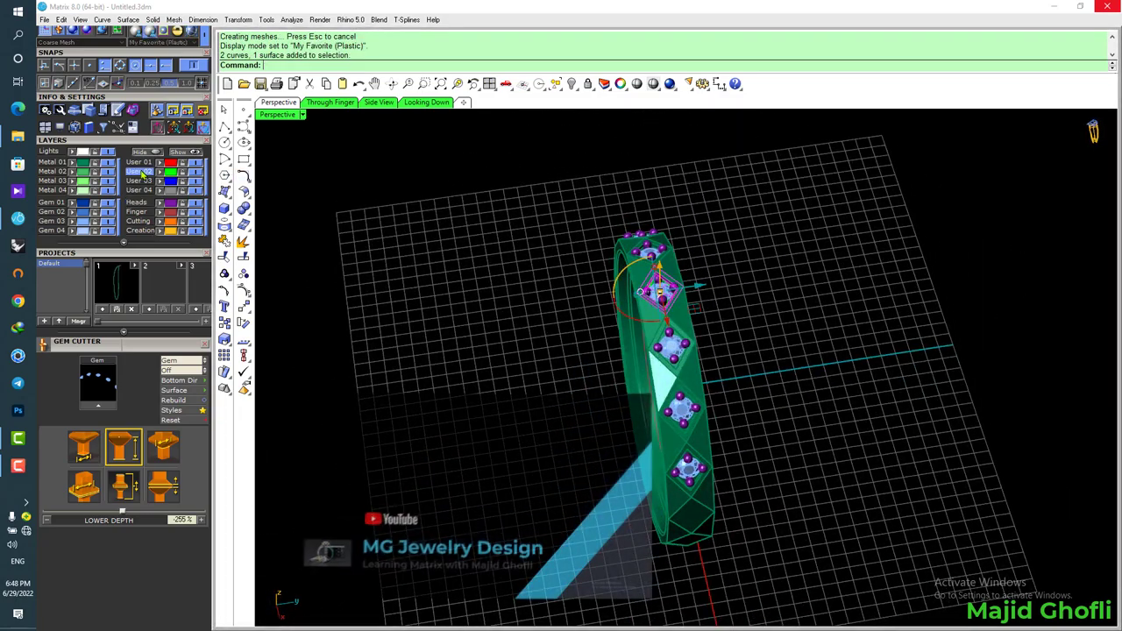
key("Delete")
Set the Perspective view's display mode to Rendered and inspect the ring from the side
right_click_drag(515, 237, 408, 335)
left_click(289, 121)
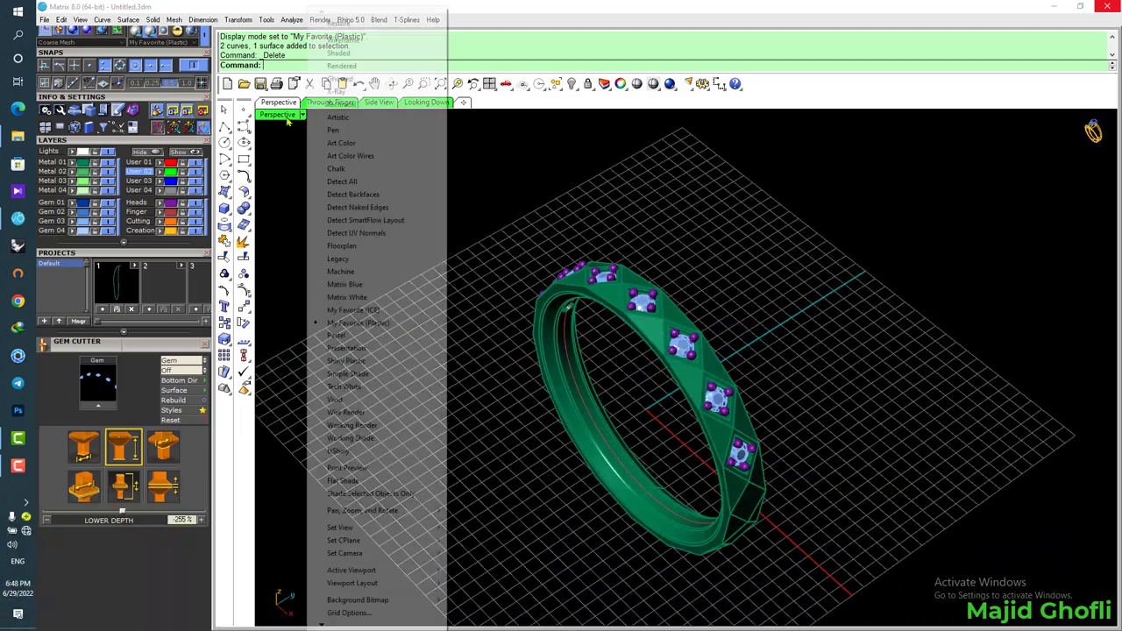
left_click(329, 67)
right_click_drag(742, 355, 590, 353)
Move the entire ring with its prongs, gems and curves aside along the Y axis and hide it
left_click_drag(608, 200, 822, 603)
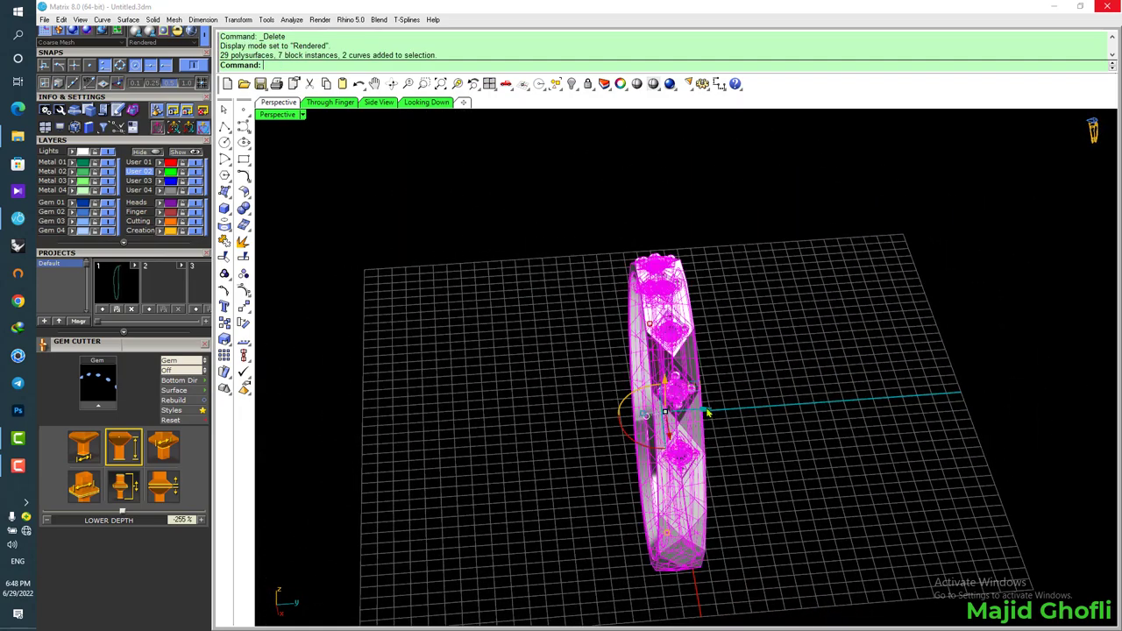
left_click_drag(708, 411, 922, 398)
left_click(552, 311)
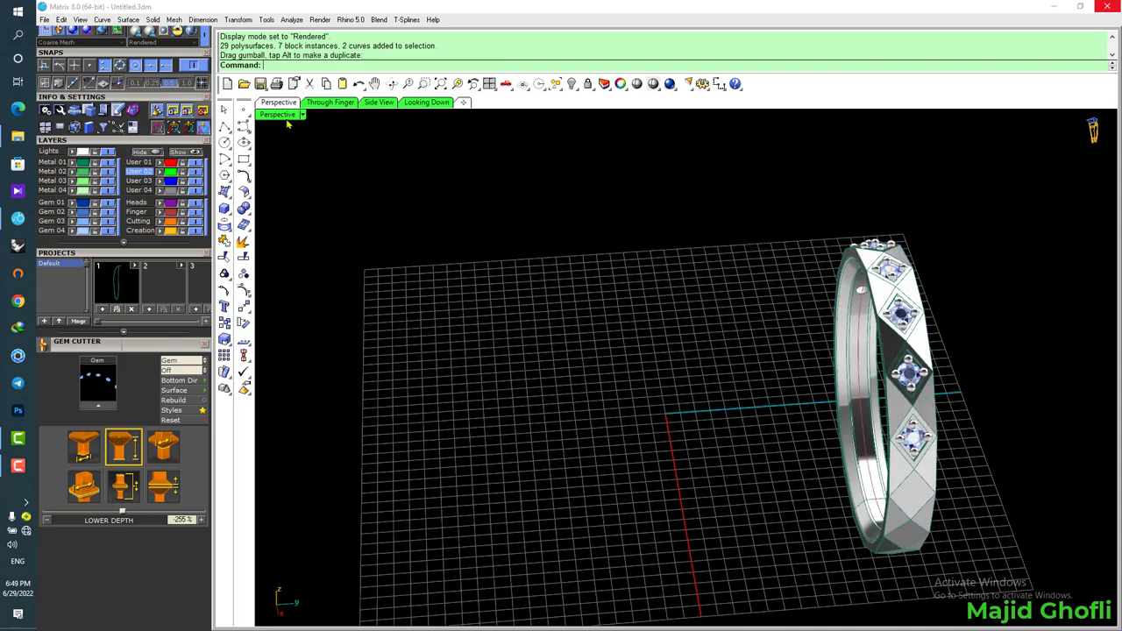
left_click_drag(718, 192, 1024, 596)
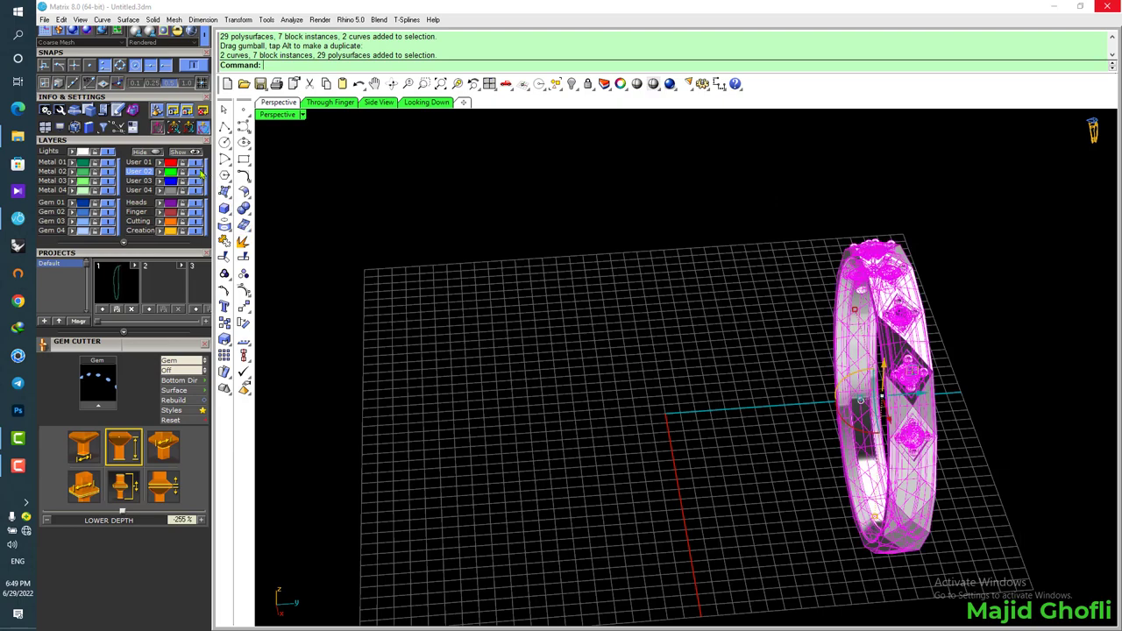
key("Delete")
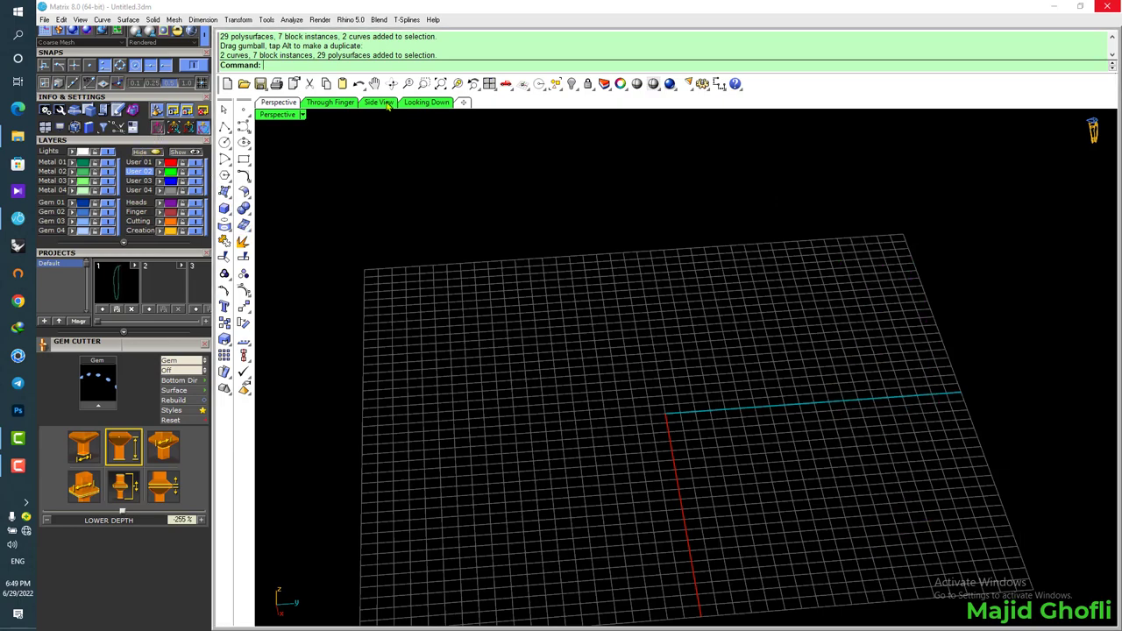
Switch to the four-viewport layout and create a Euro size 58 ring rail without replacing the existing rail
double_click(287, 116)
left_click(489, 83)
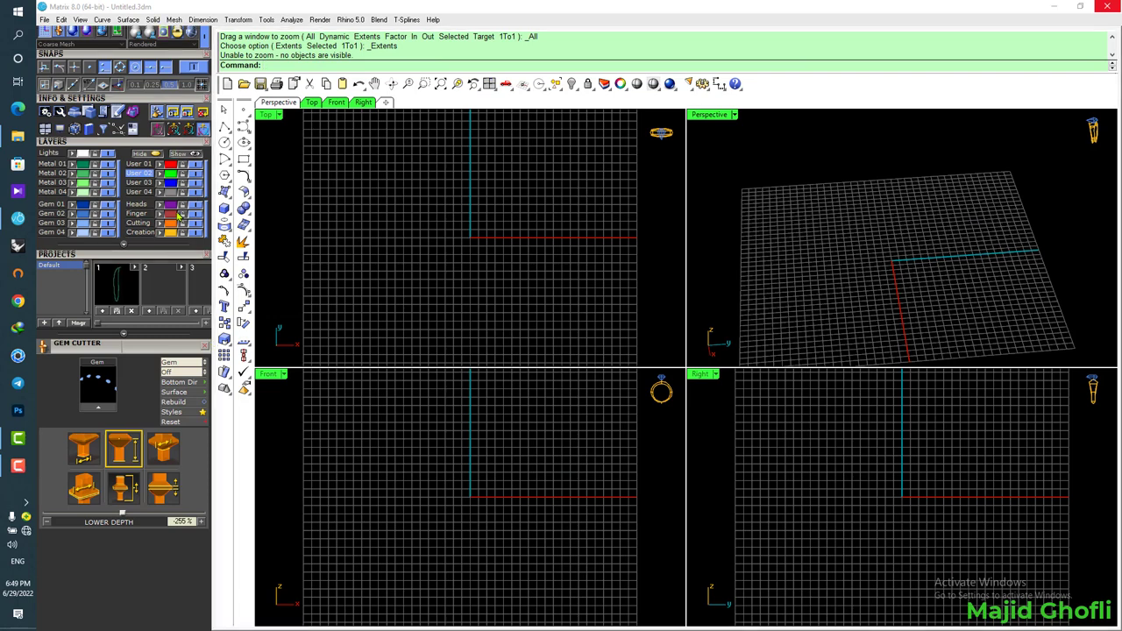
scroll(176, 147, "up", 5)
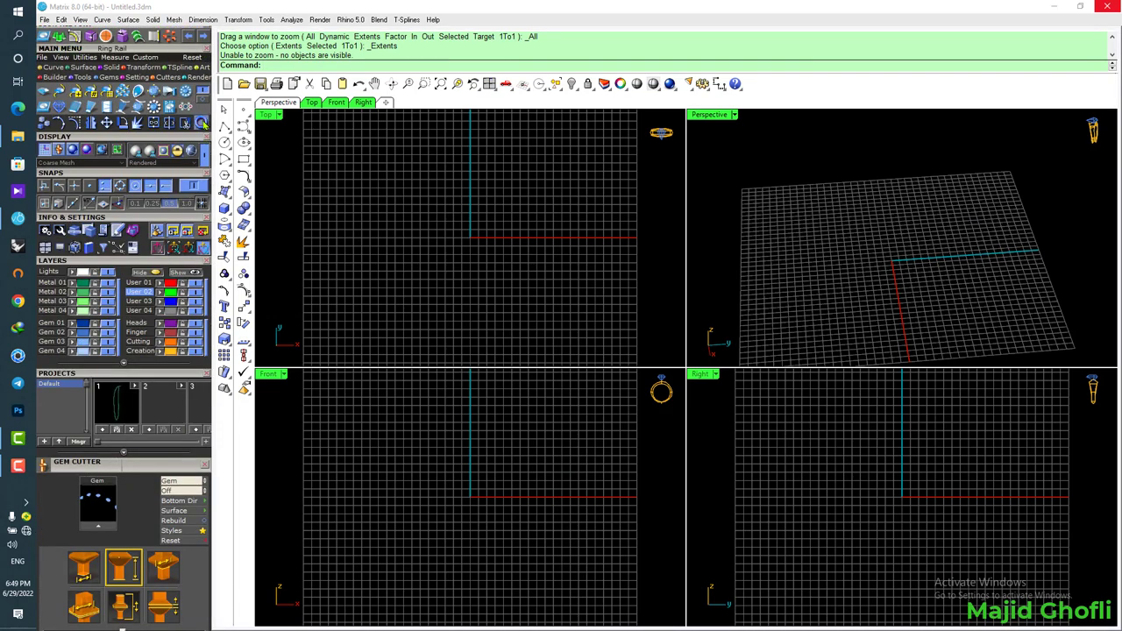
left_click(200, 122)
left_click(168, 466)
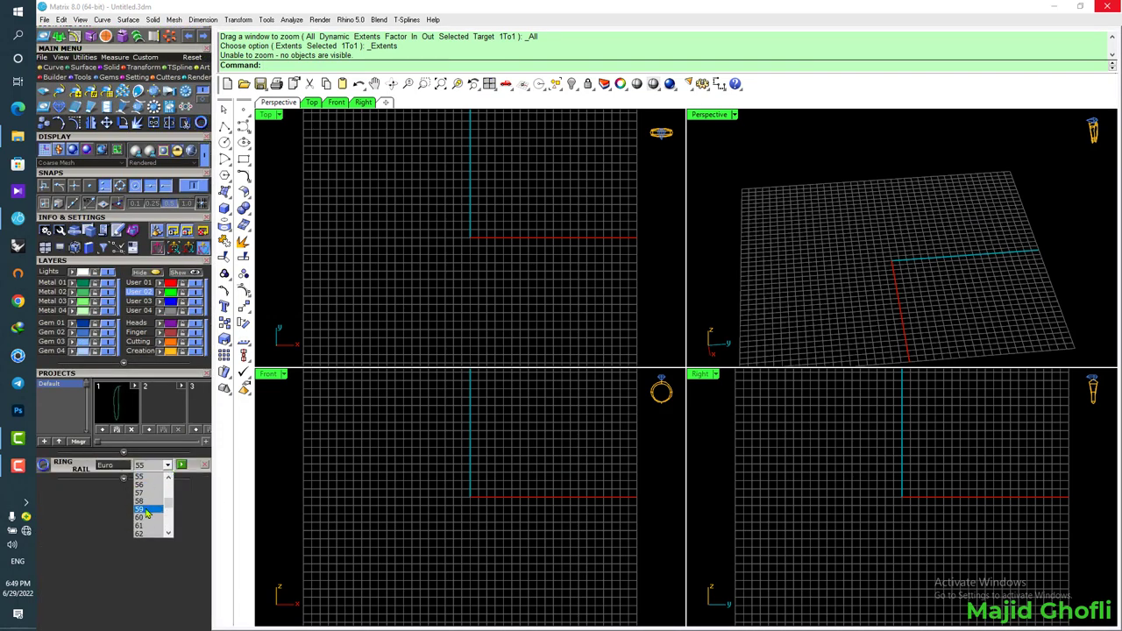
left_click(160, 492)
left_click(181, 467)
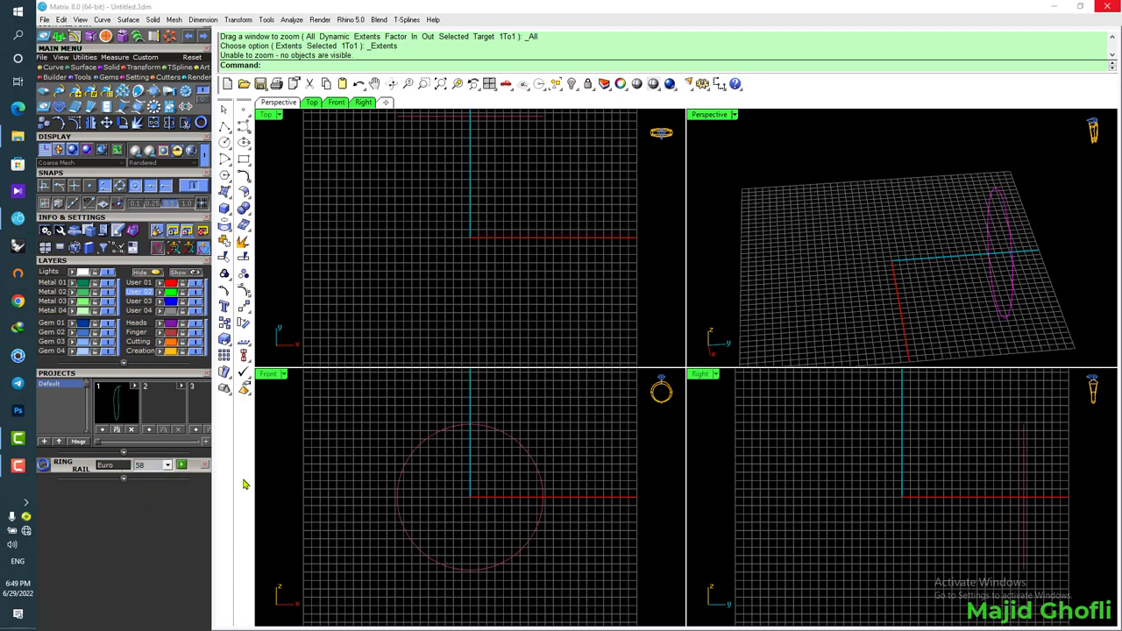
right_click(345, 455)
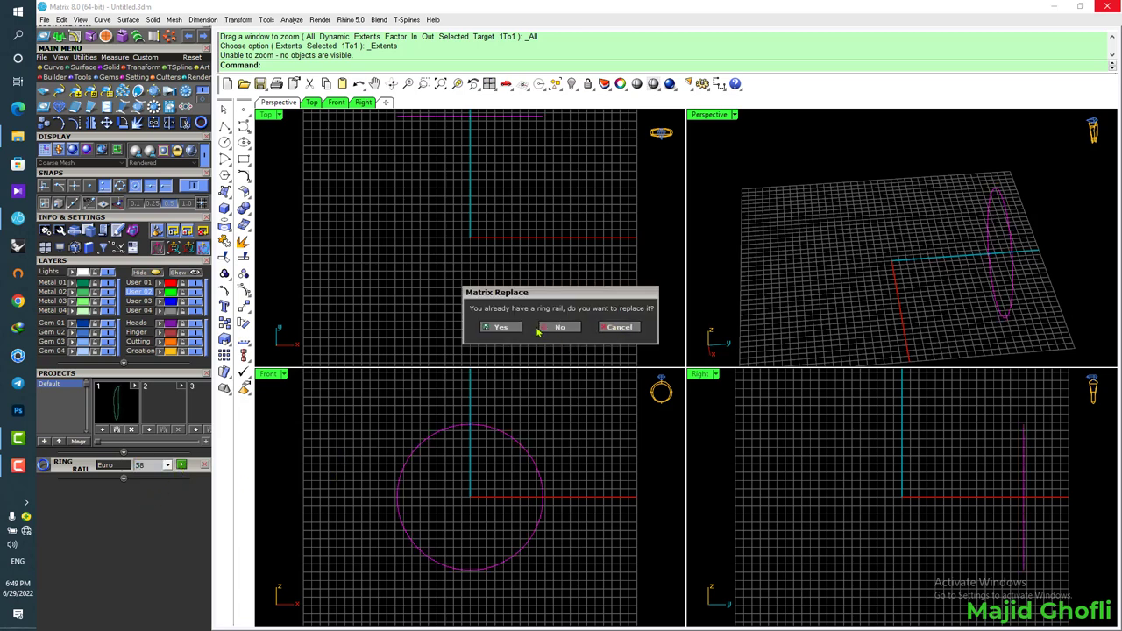
left_click(557, 328)
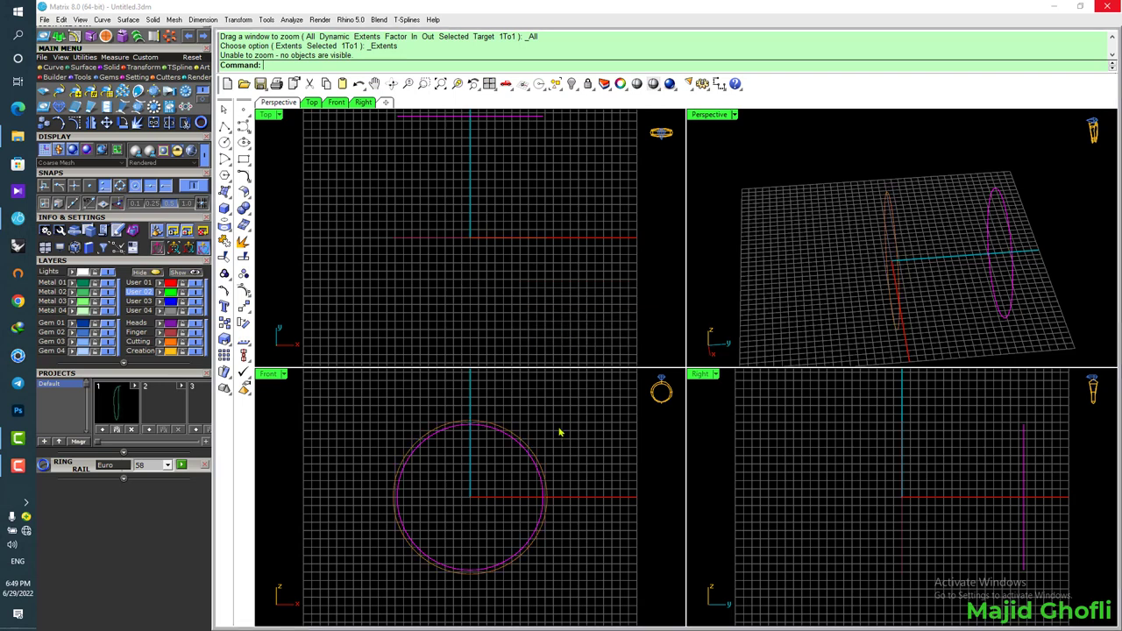
Hide the old ring rail lying away from the origin and select the new rail
left_click(1004, 194)
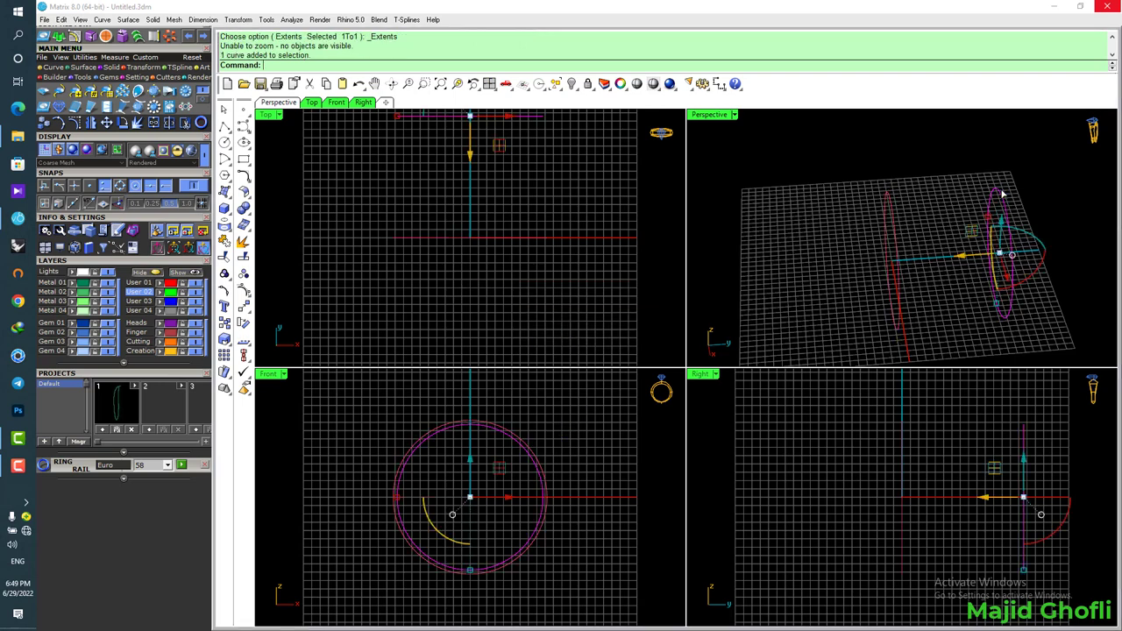
left_click(155, 273)
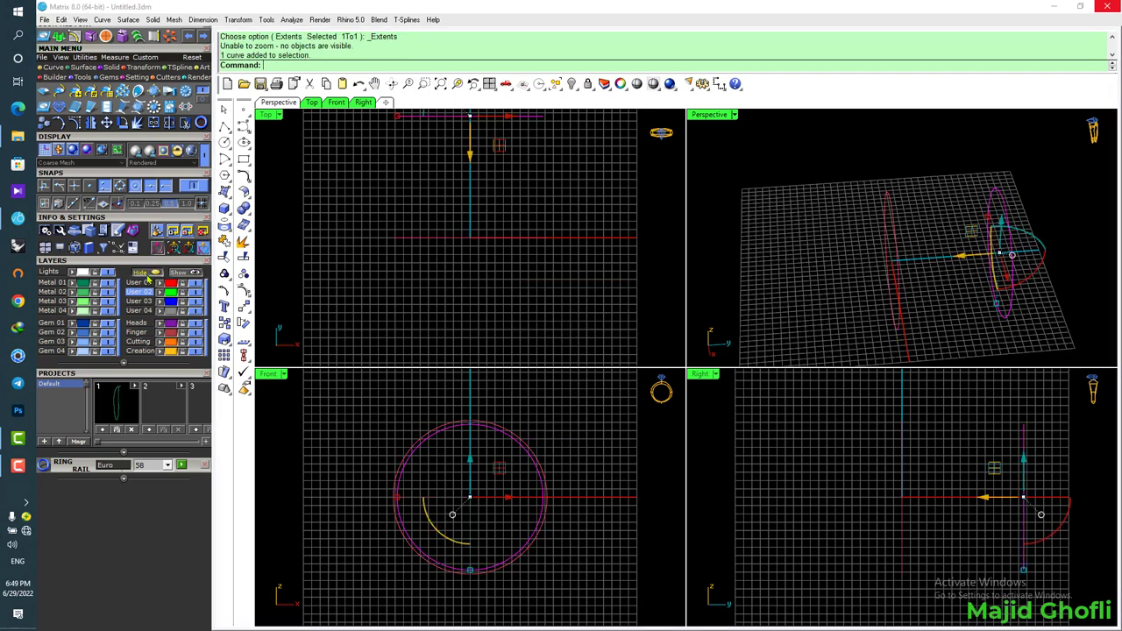
left_click(895, 219)
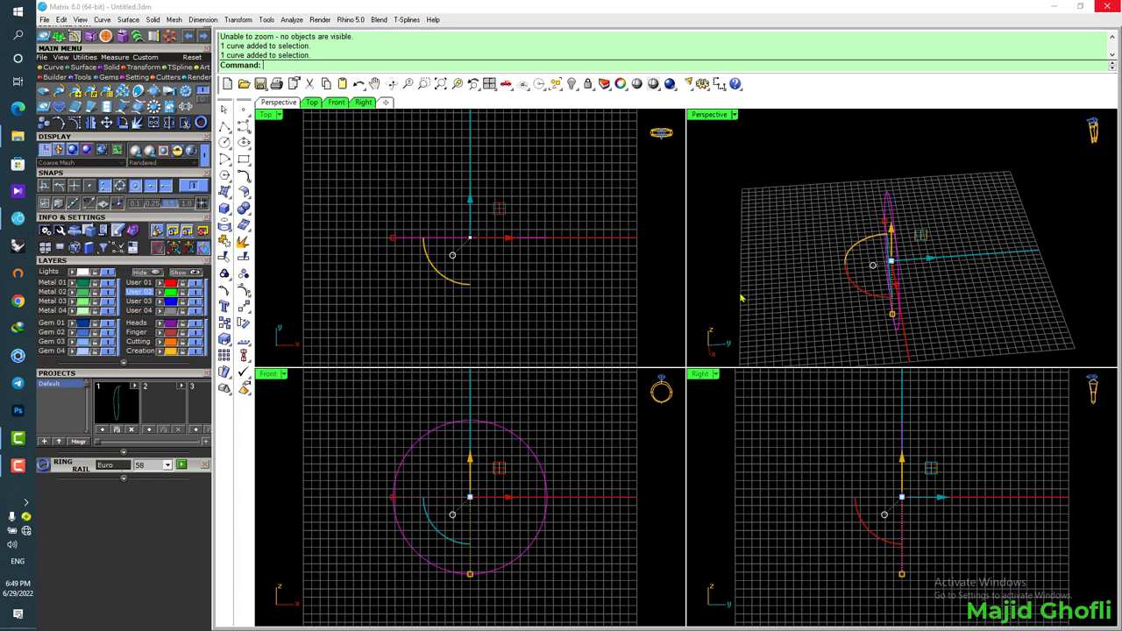
Draw a 16-sided inscribed polygon centered on the origin around the ring rail in the Front view
left_click(51, 69)
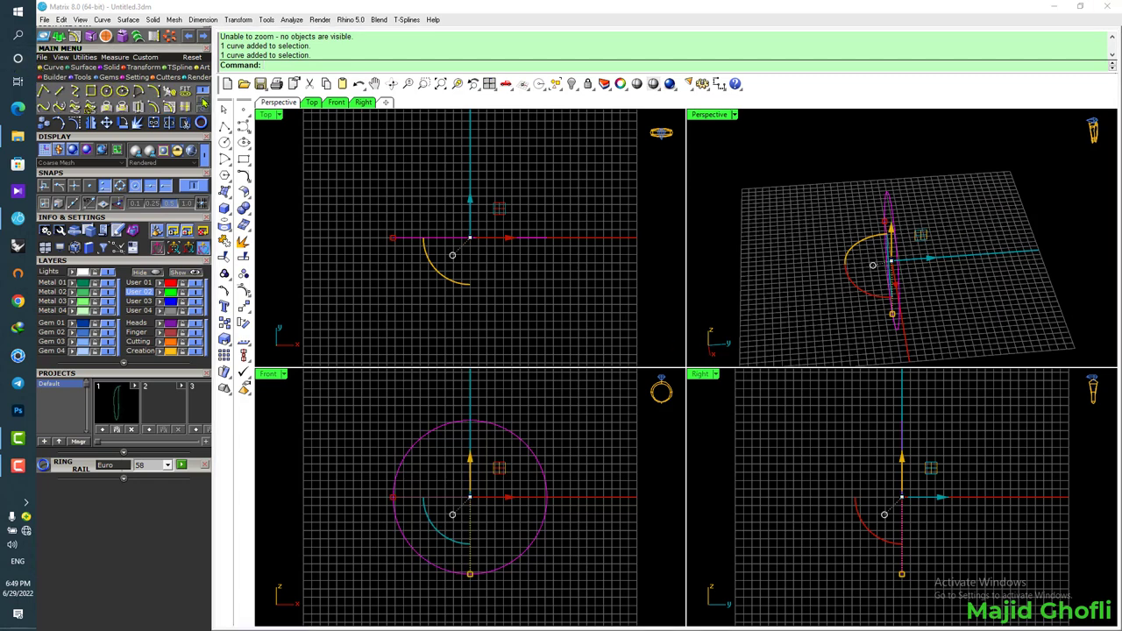
left_click(153, 91)
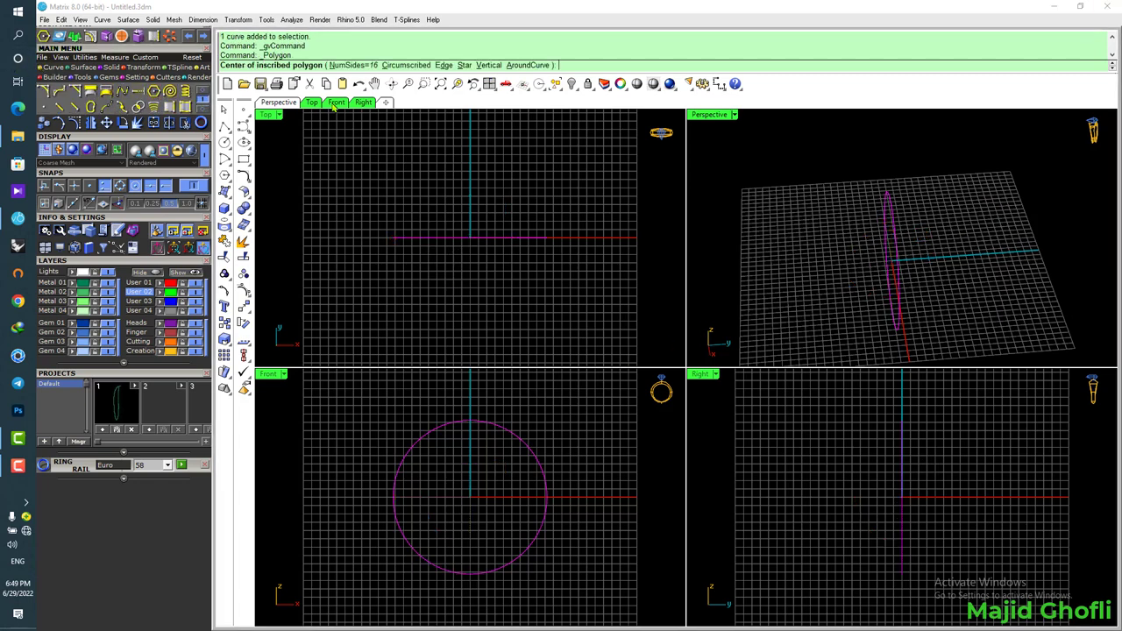
key("Return")
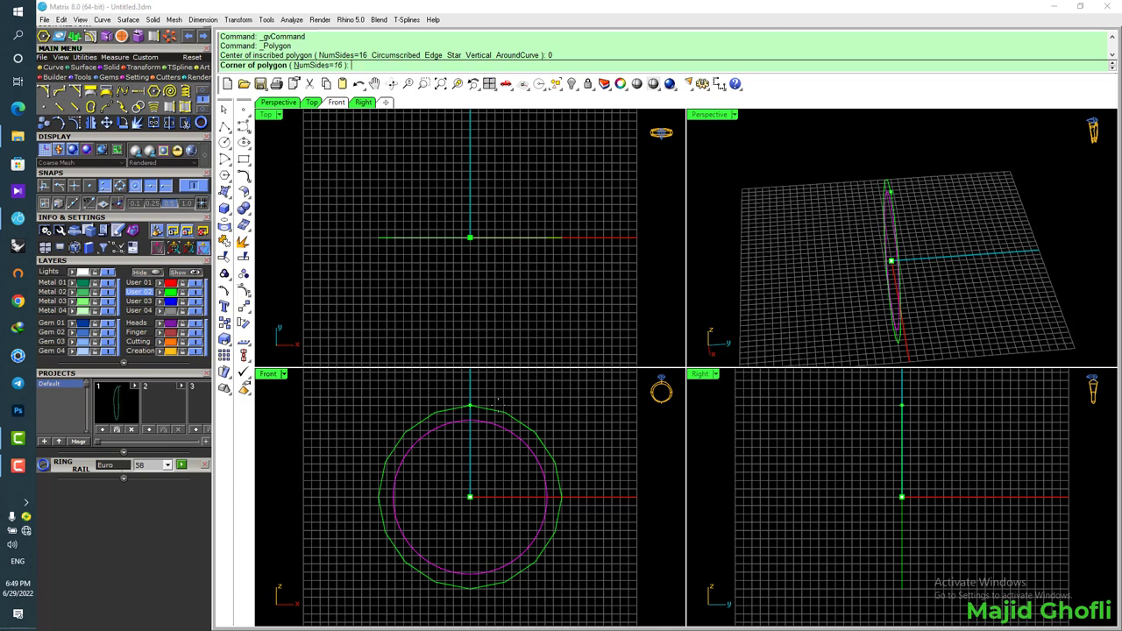
left_click(499, 409)
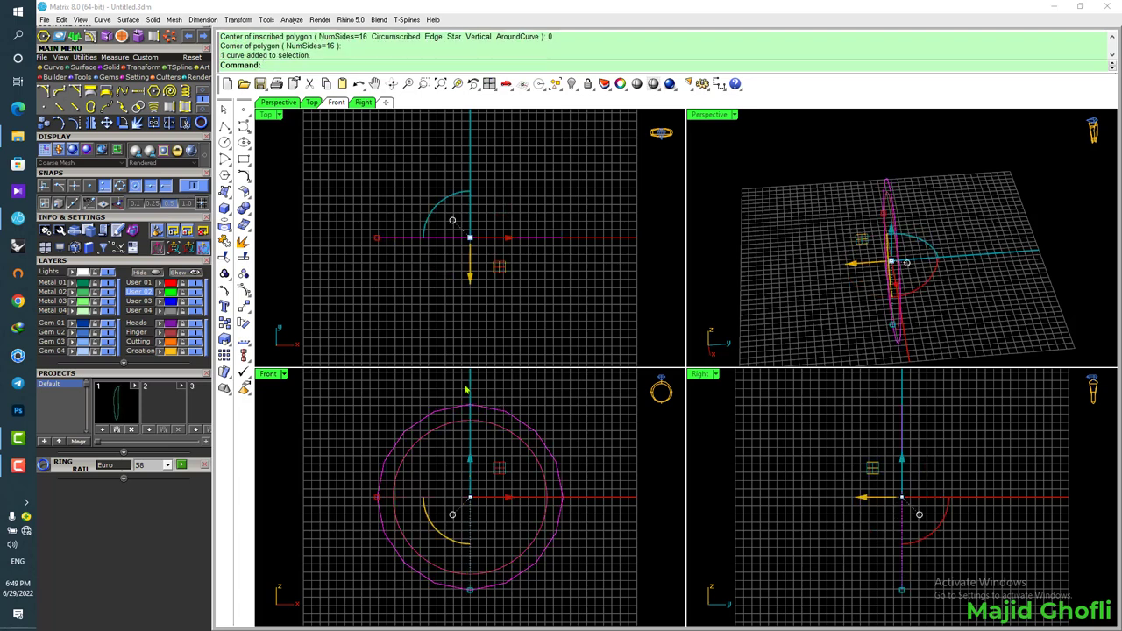
Rotate the 16-sided polygon about the origin until its uppermost side is horizontal and centered on the vertical axis
left_click(123, 123)
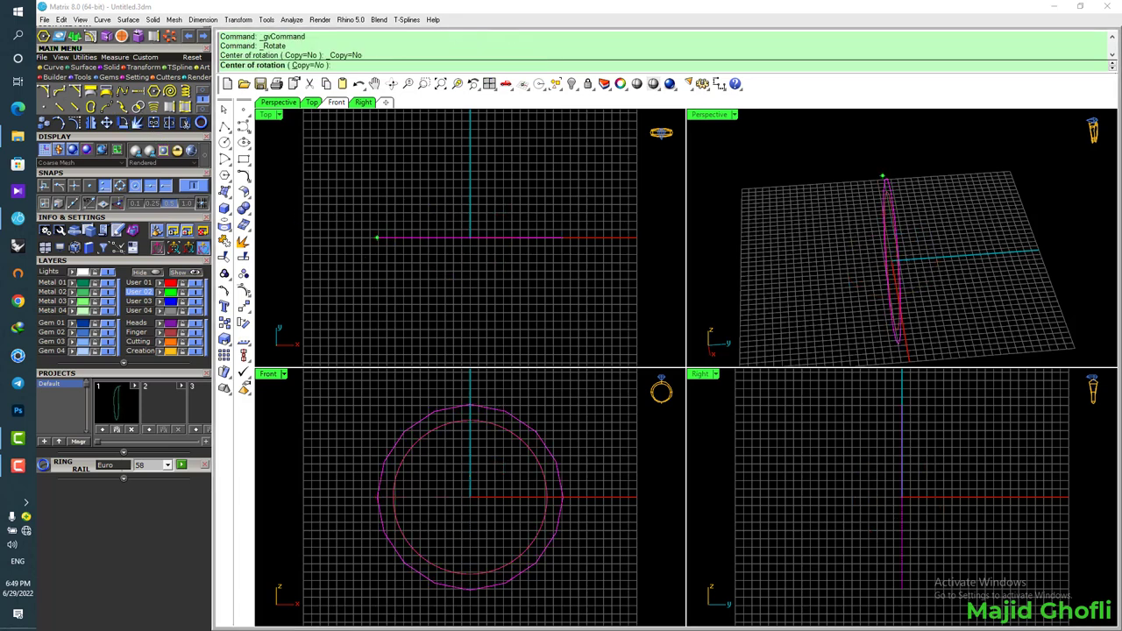
type("0")
key("Return")
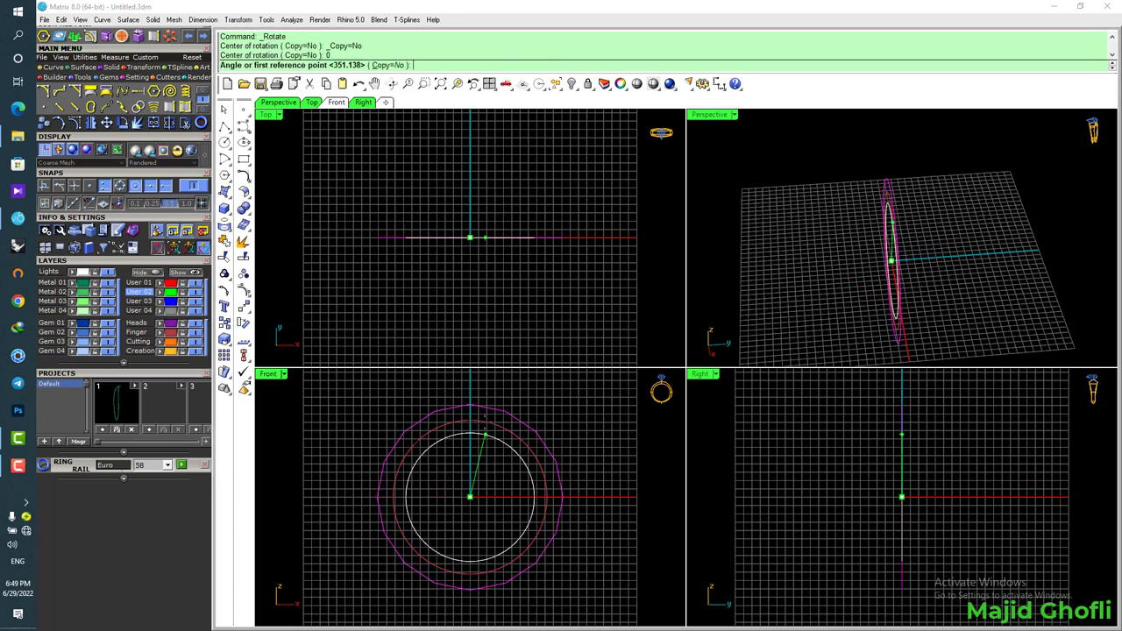
left_click(486, 410)
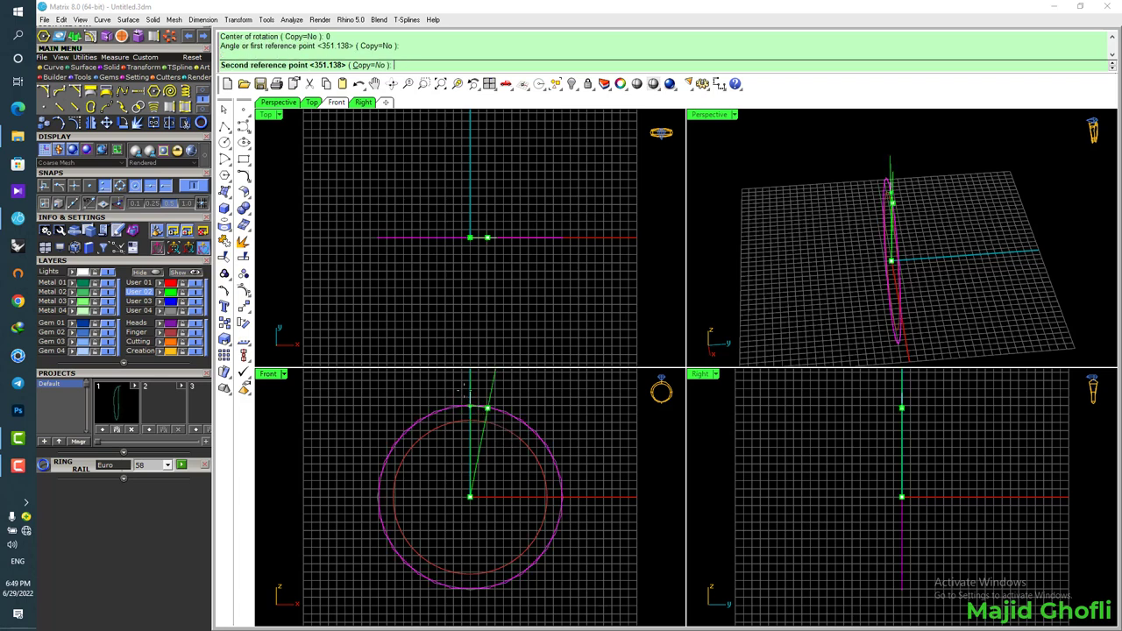
left_click(473, 396)
Split the 16-sided polygon at both ends of its uppermost side and delete the resulting pieces
left_click(506, 419)
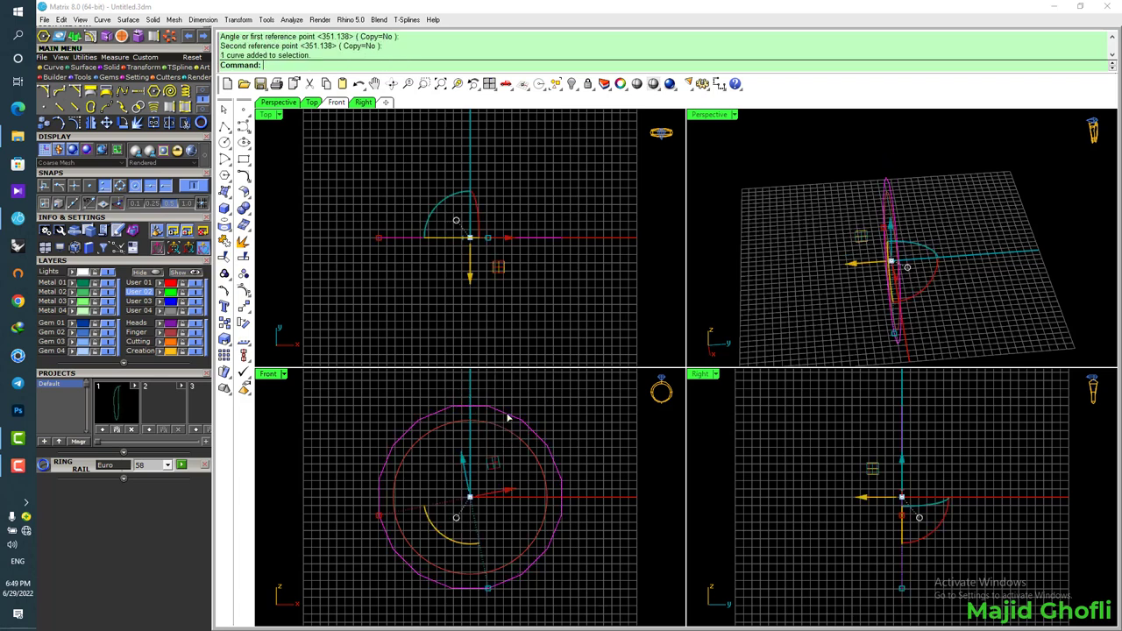
left_click(166, 123)
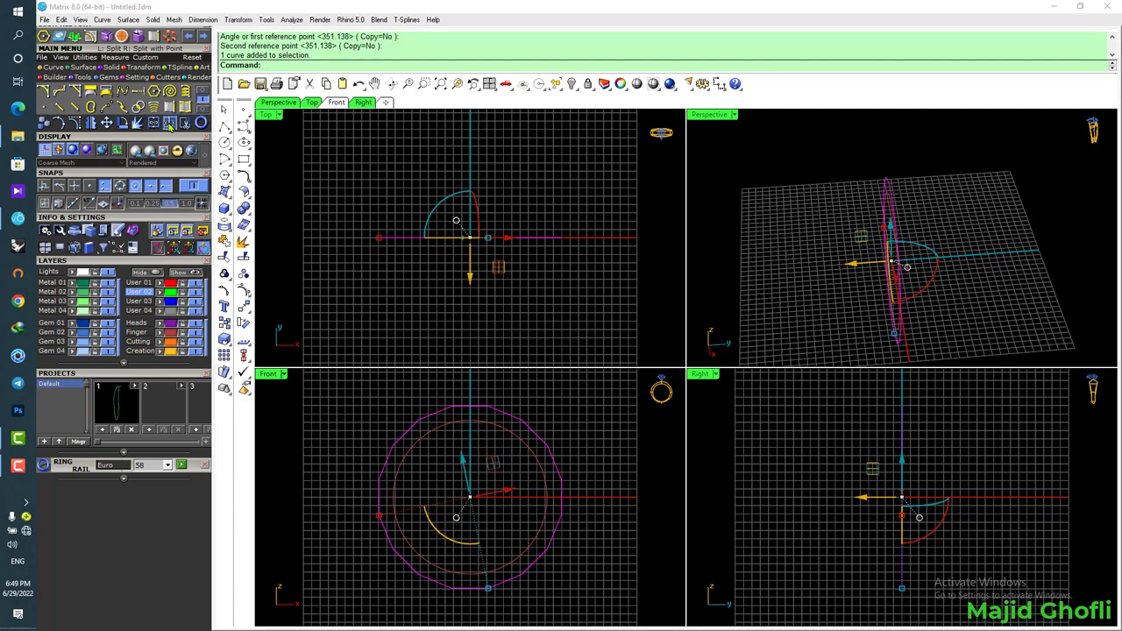
left_click(316, 65)
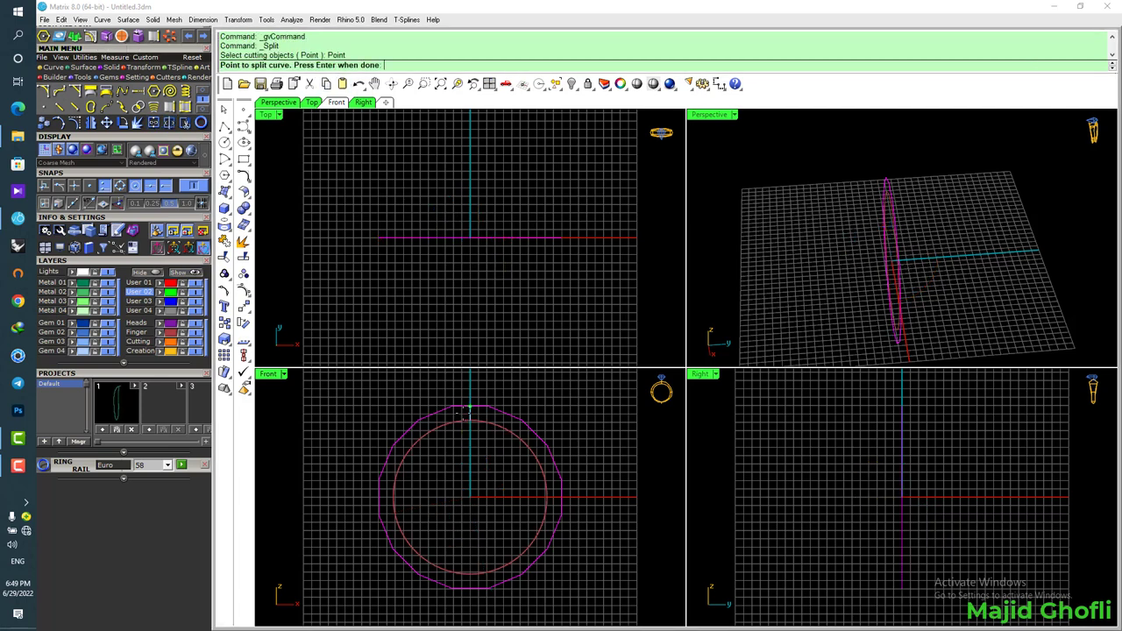
left_click(452, 406)
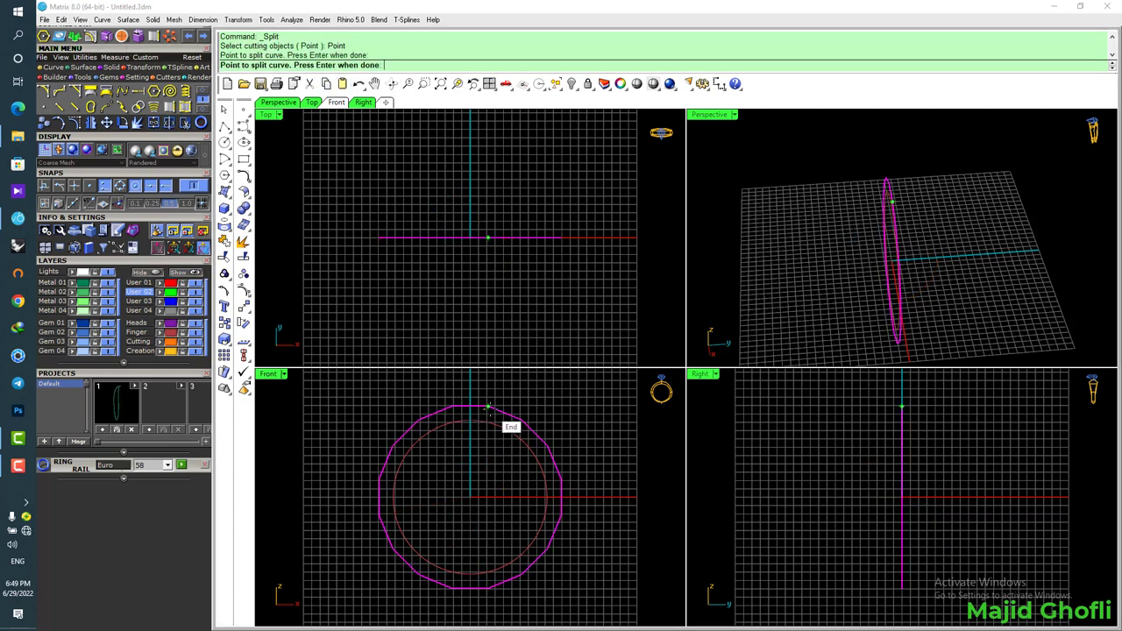
key("Return")
left_click(492, 411)
key("Delete")
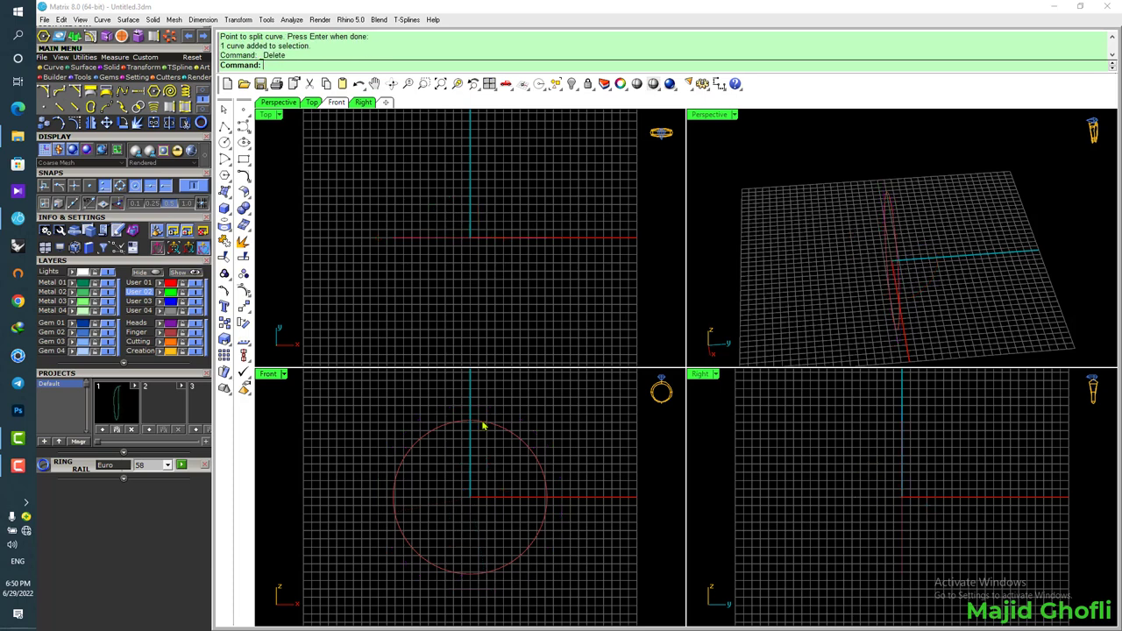
Draw a 14-sided inscribed polygon centered on the origin around the ring rail in the Front view
left_click(169, 90)
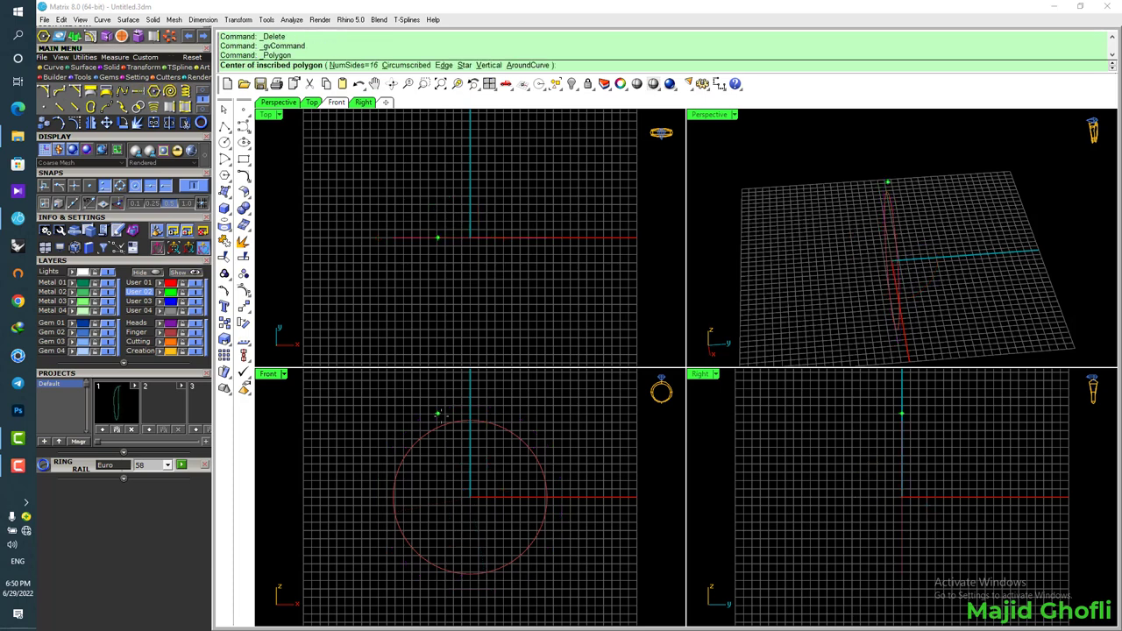
type("0")
key("Return")
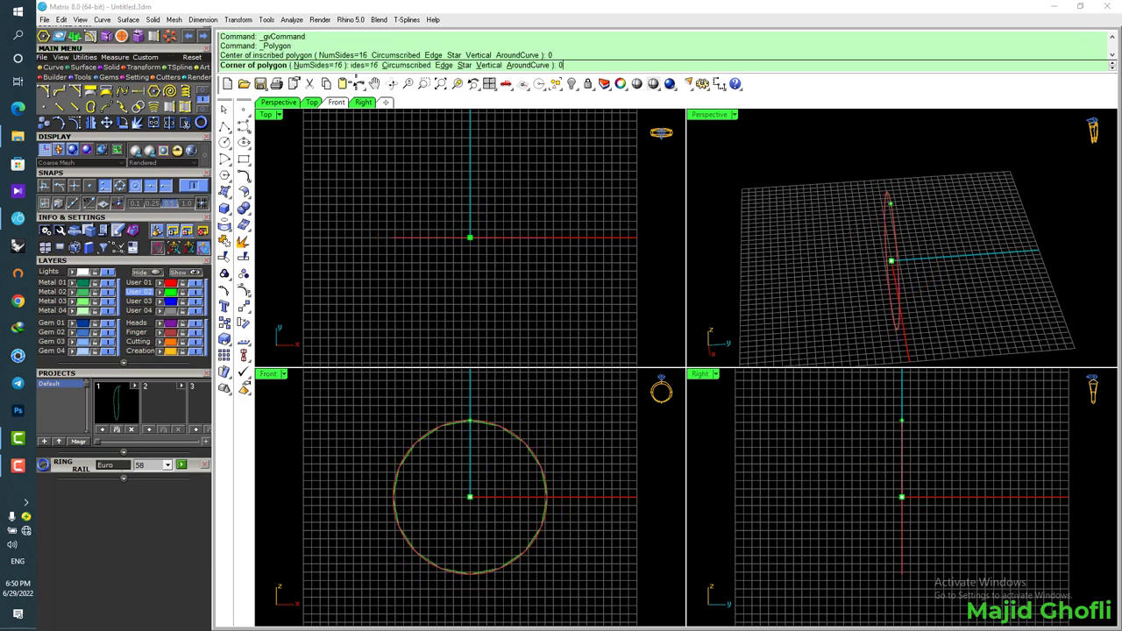
left_click(319, 66)
type("14")
key("Return")
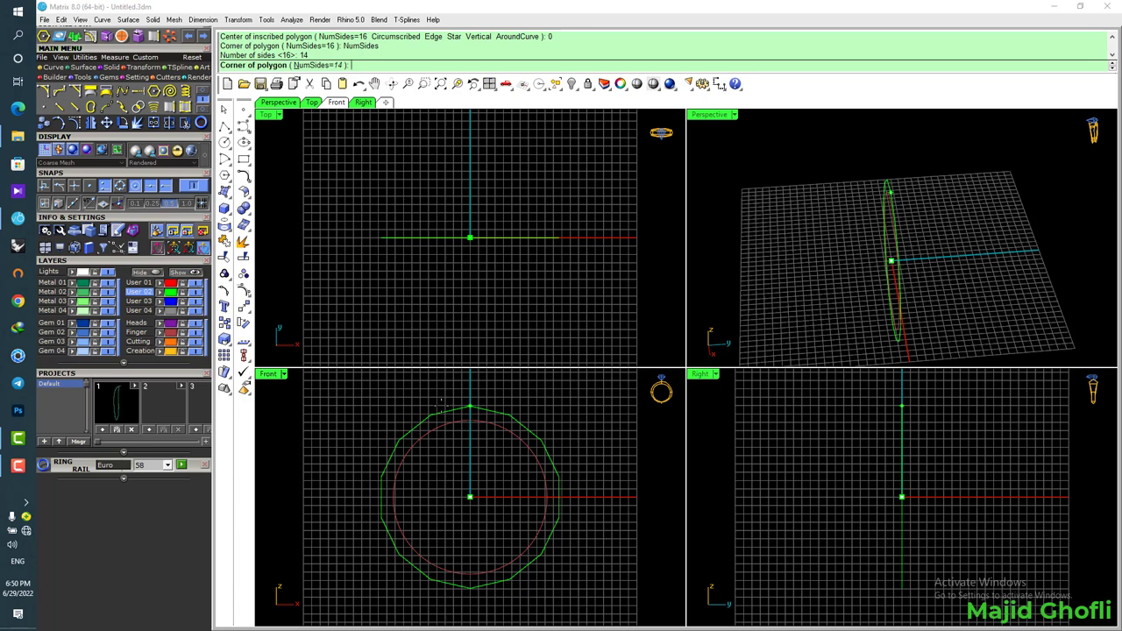
left_click(446, 409)
Rotate the 14-sided polygon about the origin until its uppermost side is horizontal and centered on the vertical axis
left_click(455, 409)
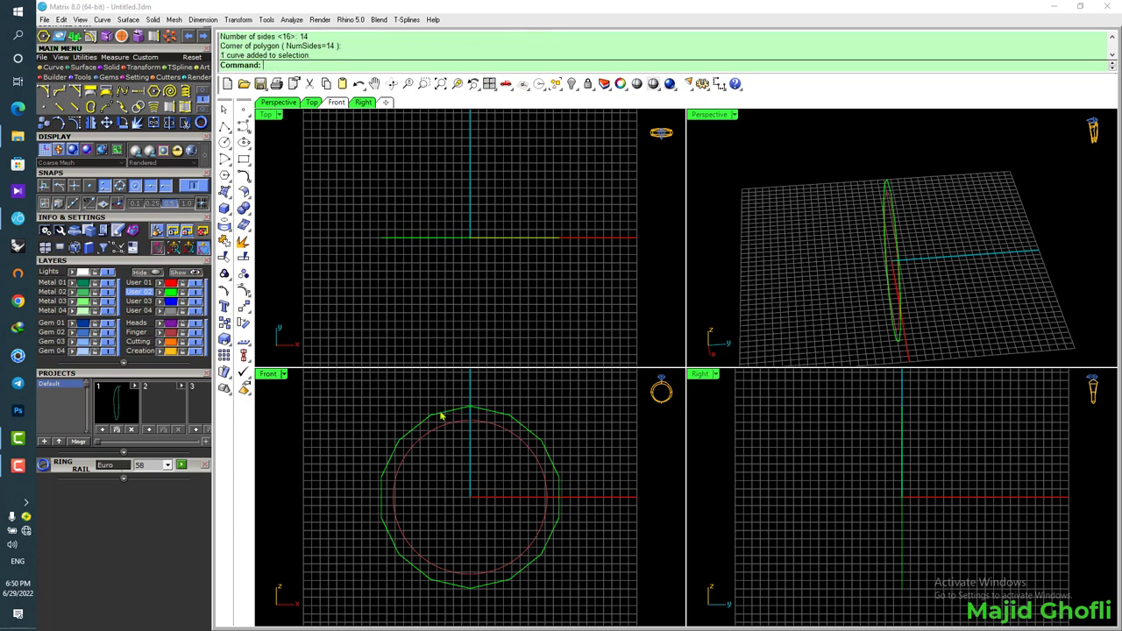
left_click(135, 126)
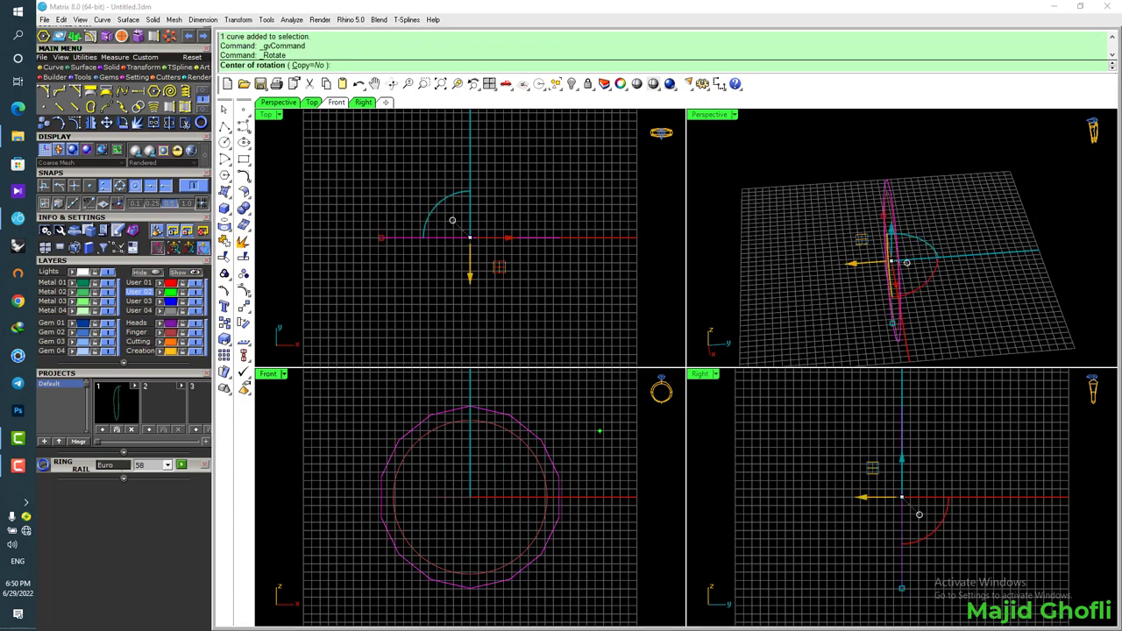
type("0")
key("Return")
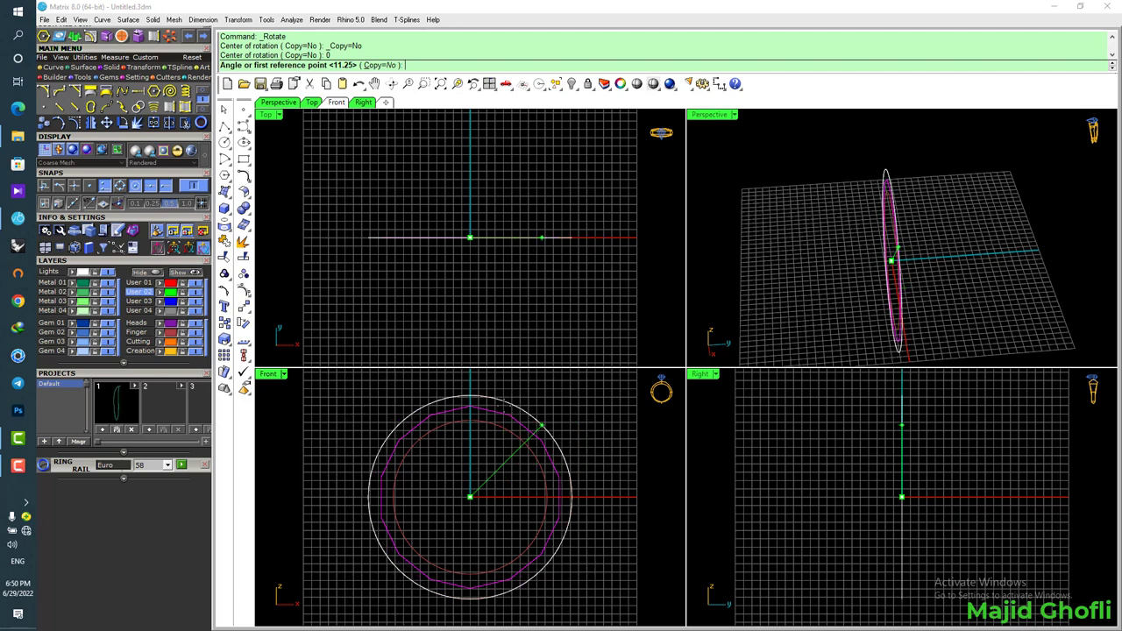
left_click(489, 409)
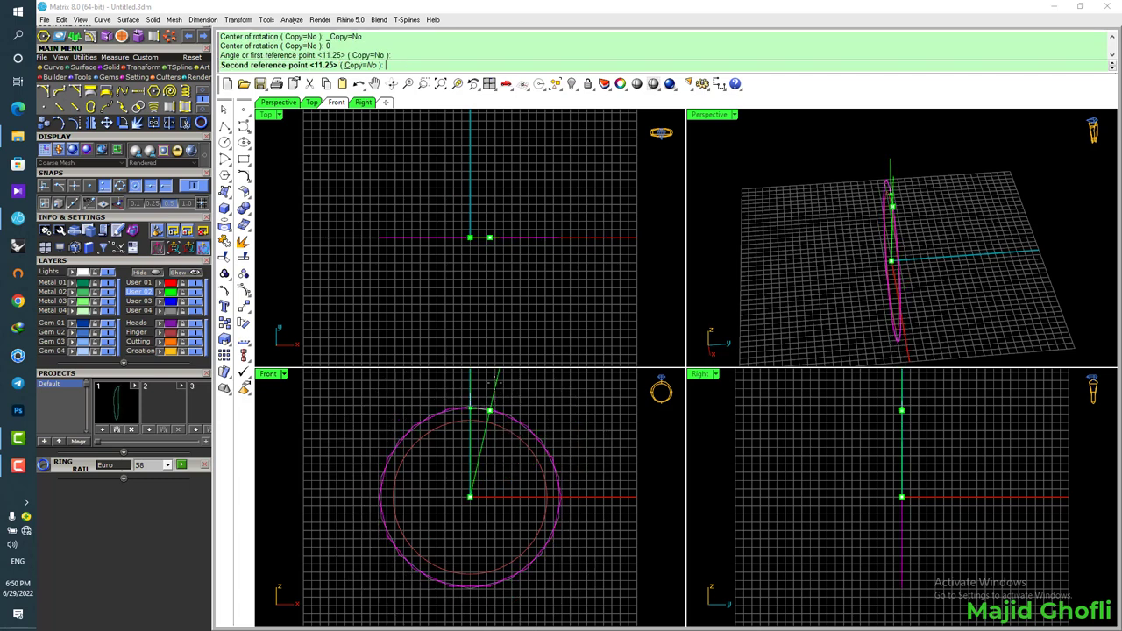
left_click(470, 408)
Split the 14-sided polygon at both ends of its uppermost side and delete everything except that side
left_click(523, 425)
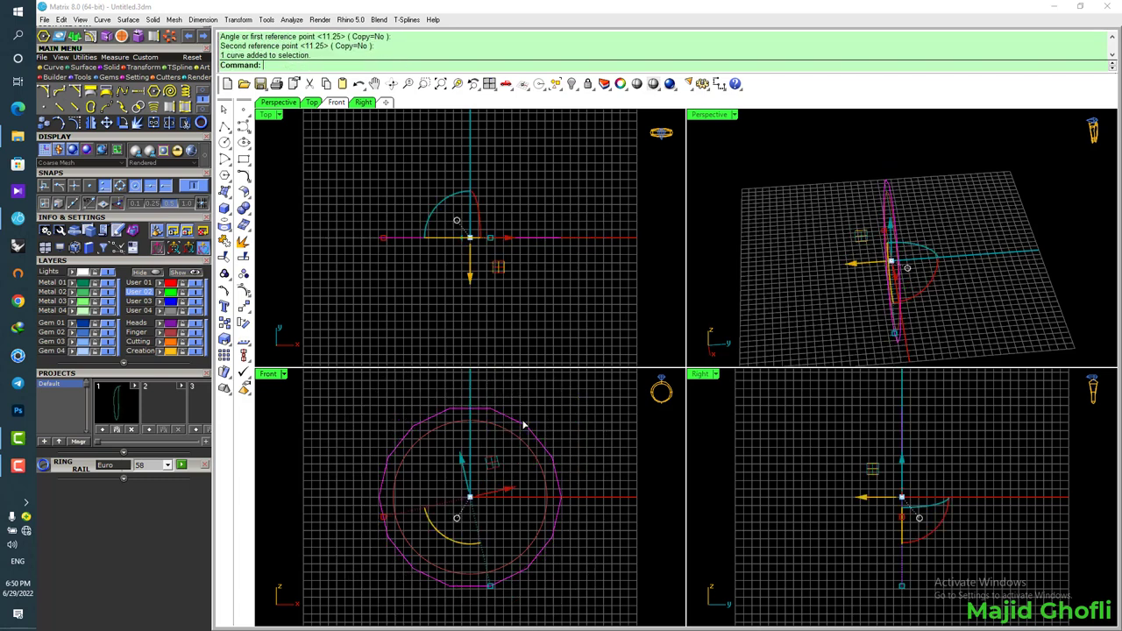
left_click(169, 123)
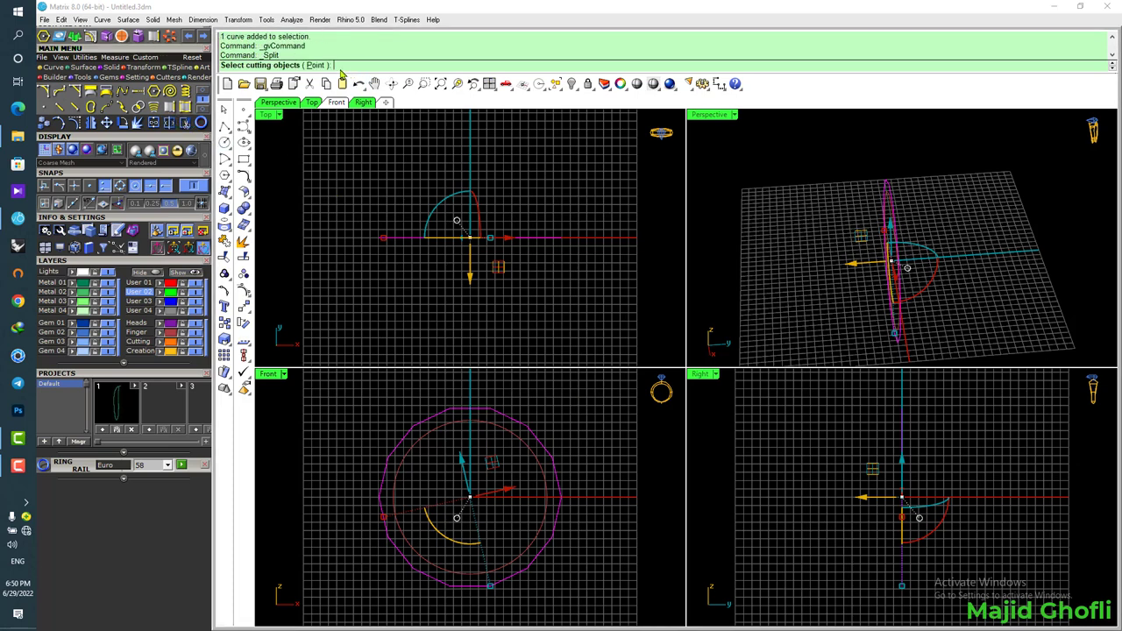
left_click(489, 409)
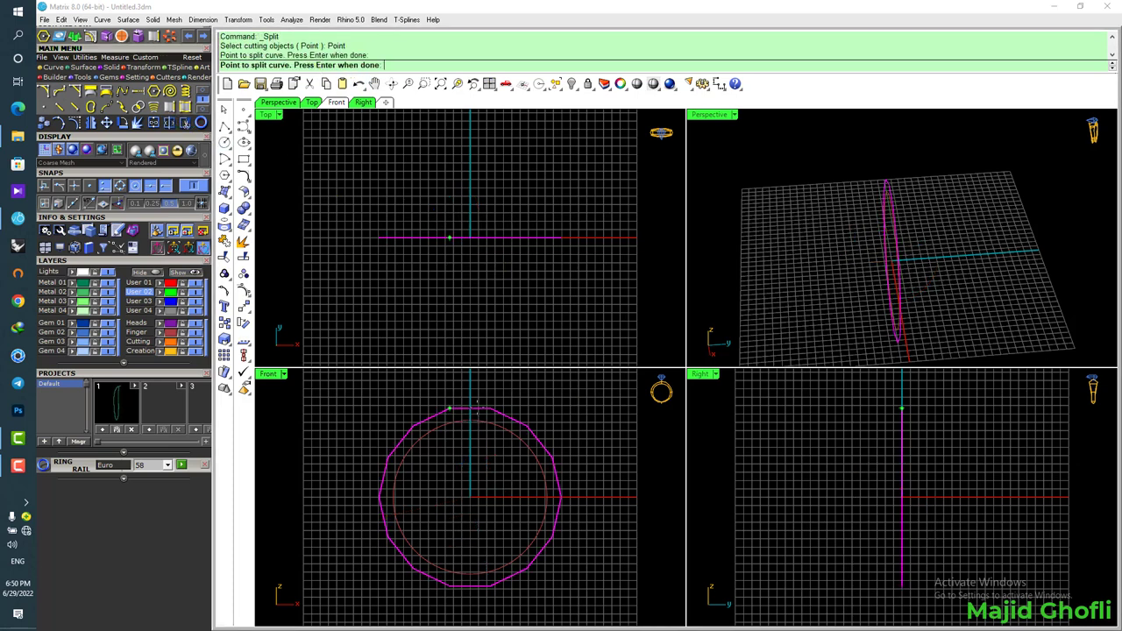
key("Return")
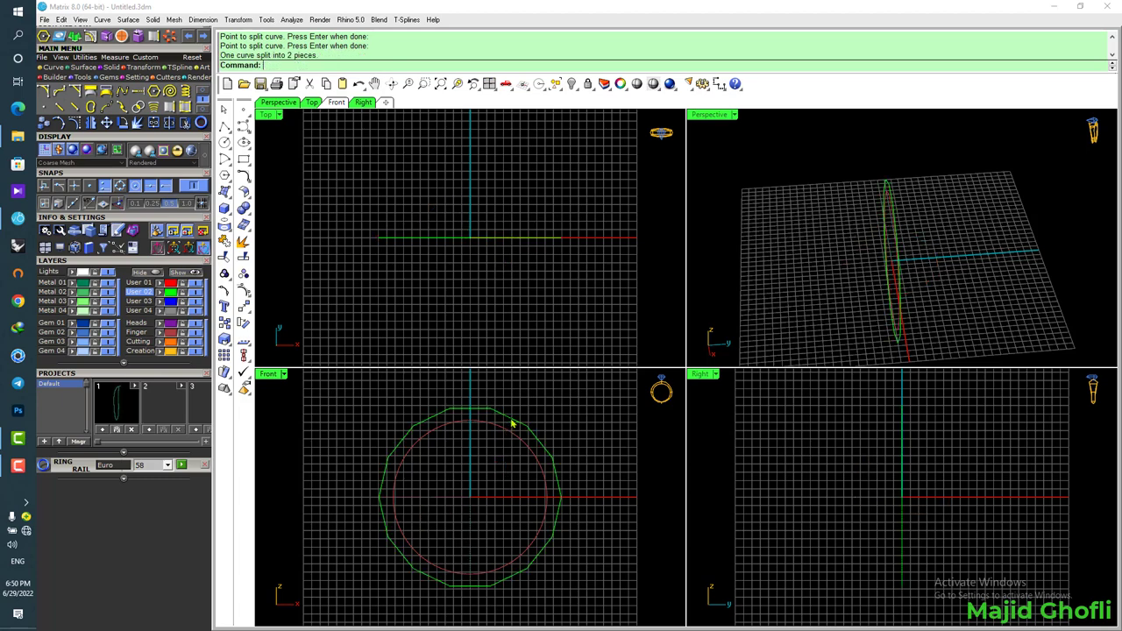
key("Delete")
Measure the remaining polygon side from end to end with a temporary dimension
left_click(481, 411)
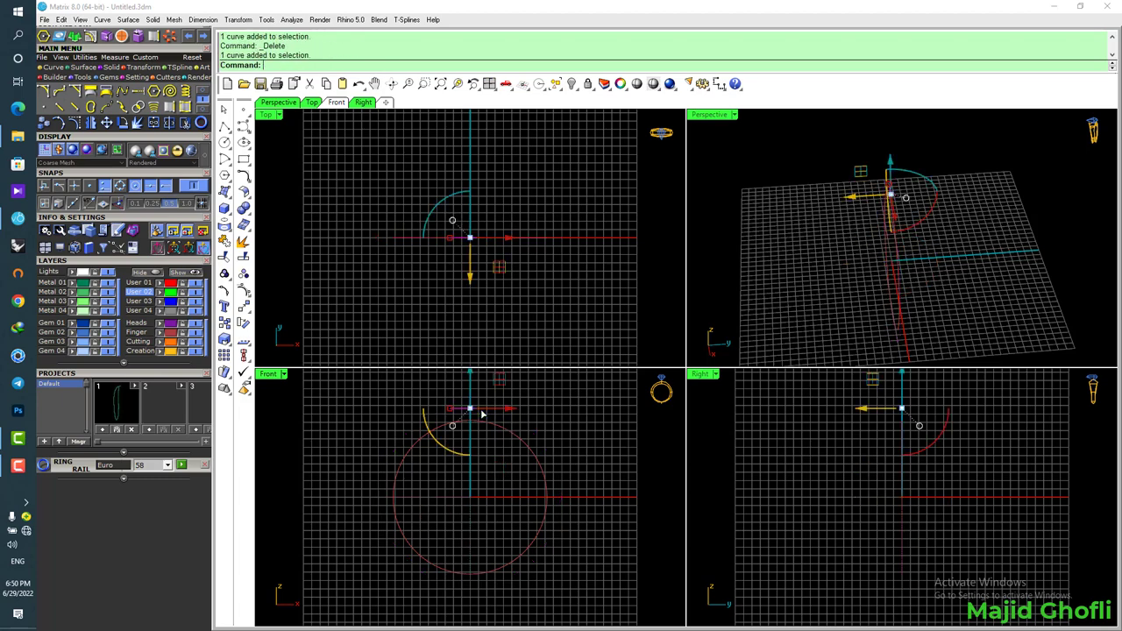
right_click_drag(883, 268, 860, 139)
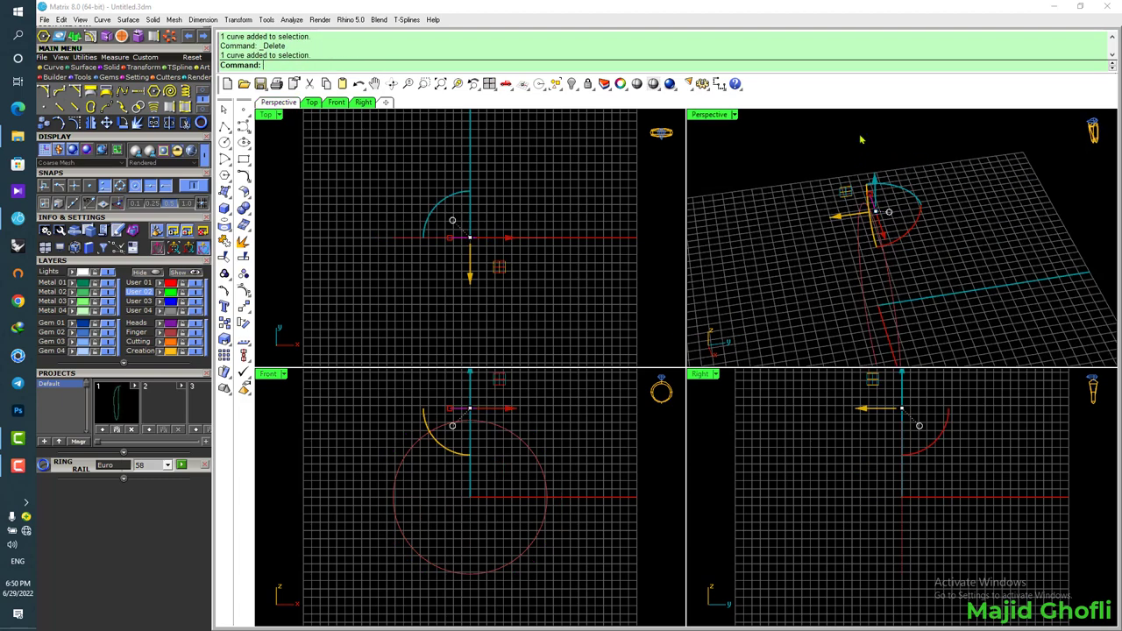
left_click(718, 83)
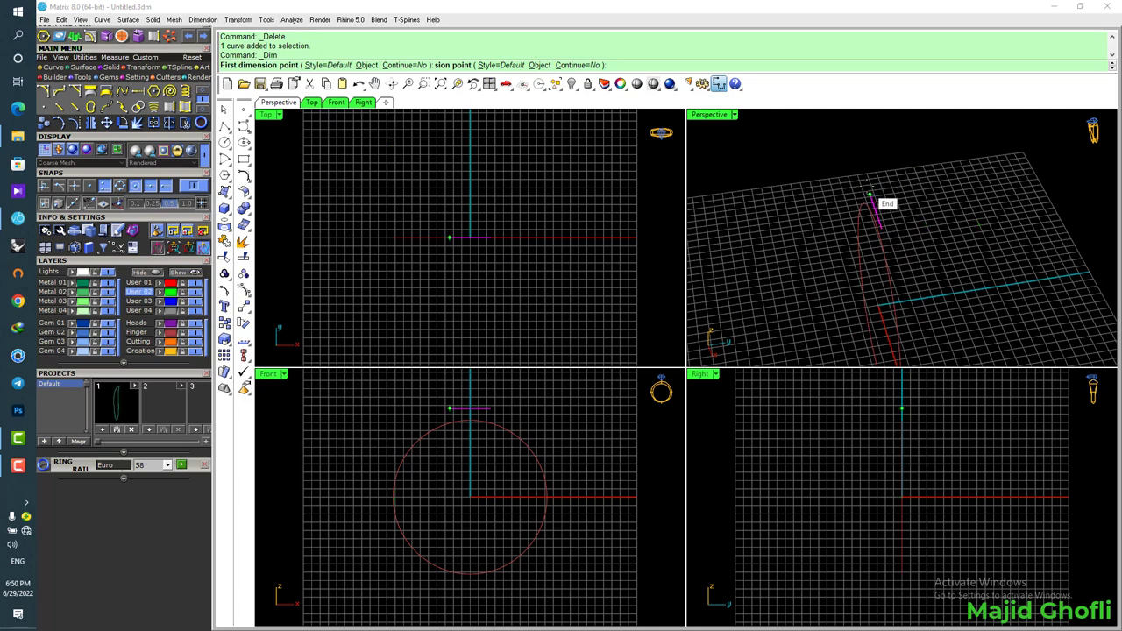
left_click(870, 194)
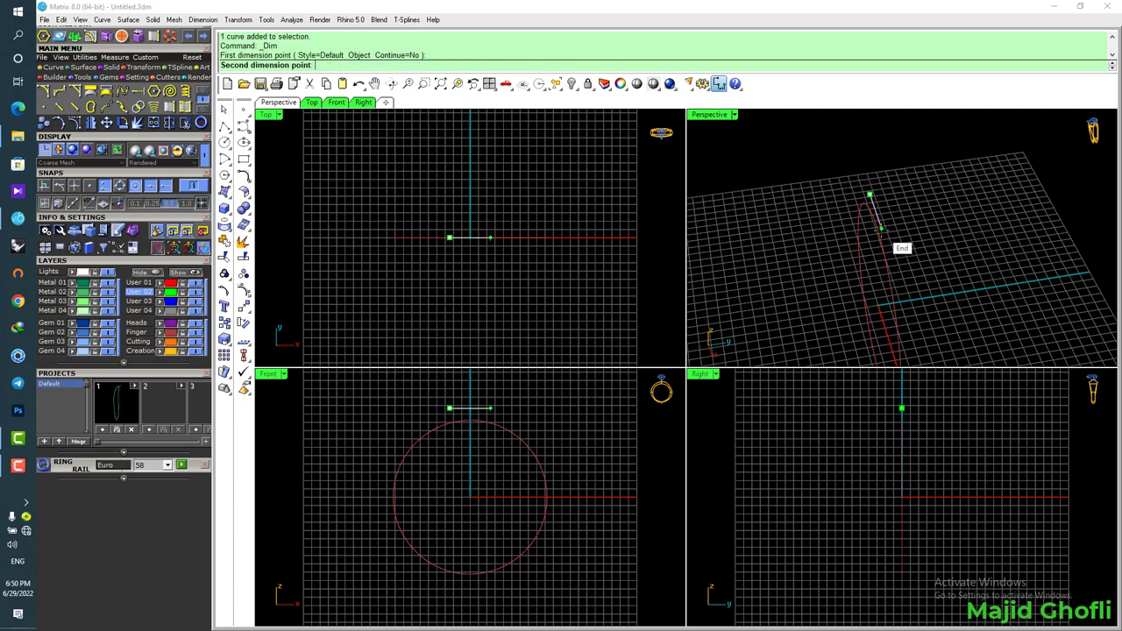
left_click(879, 234)
key("Escape")
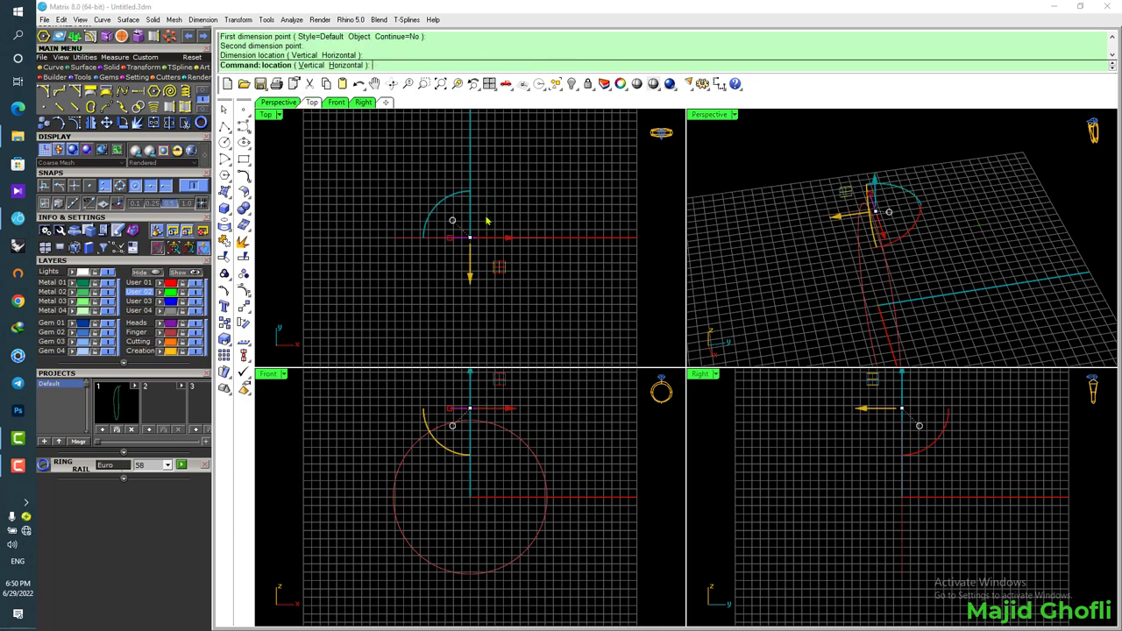
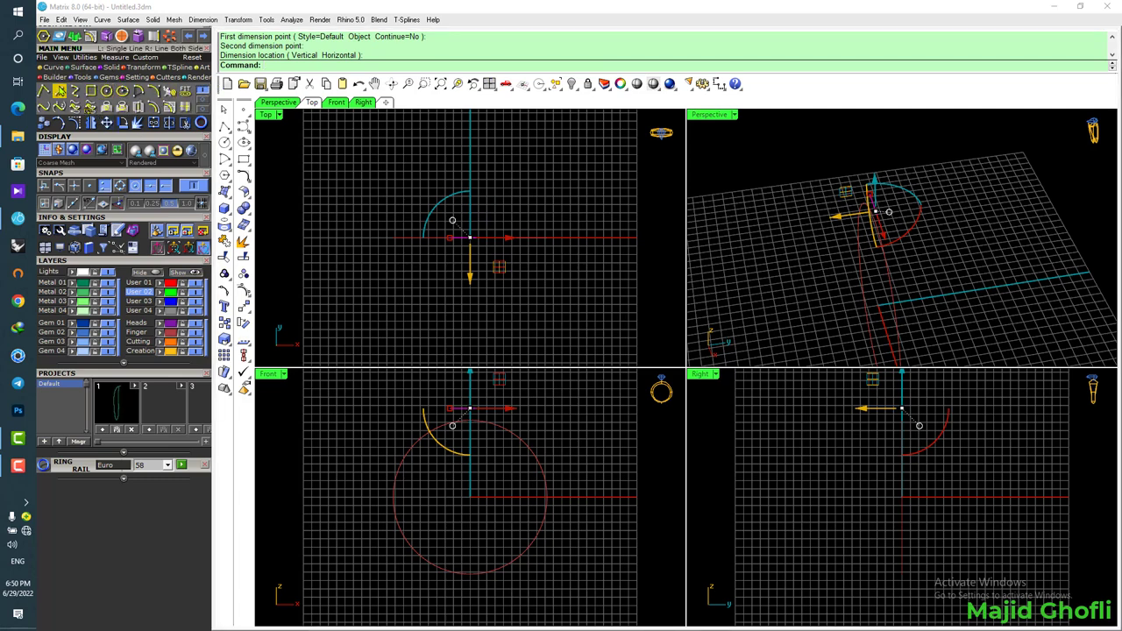
Draw a both-sides line from the midpoint of the remaining side along the Y axis, extending 1.65 each way
left_click(58, 91)
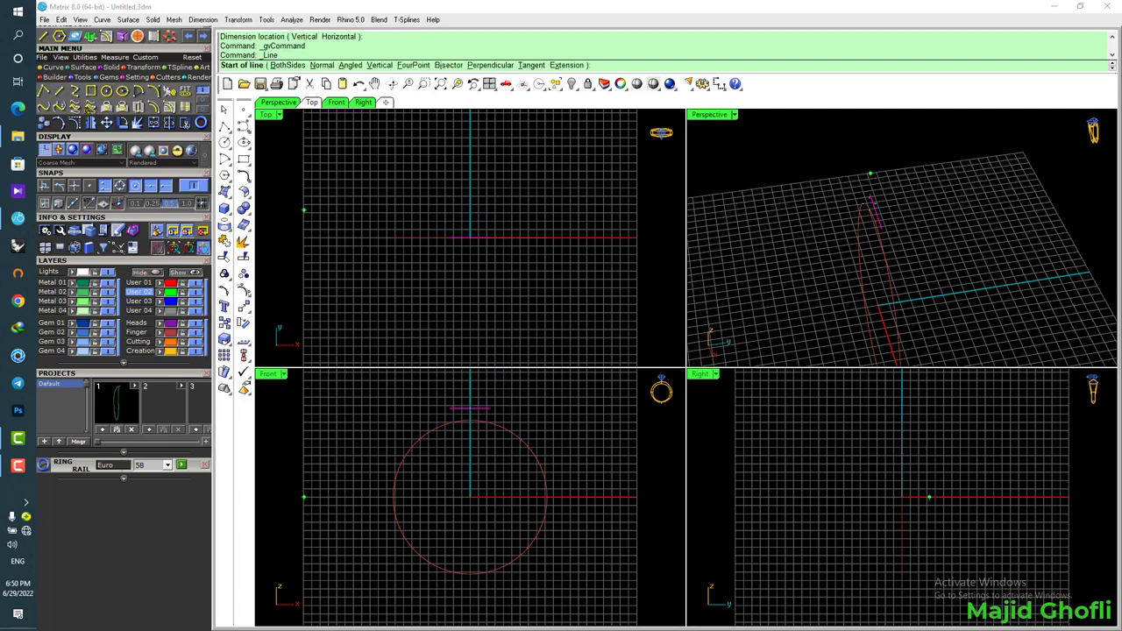
left_click(873, 213)
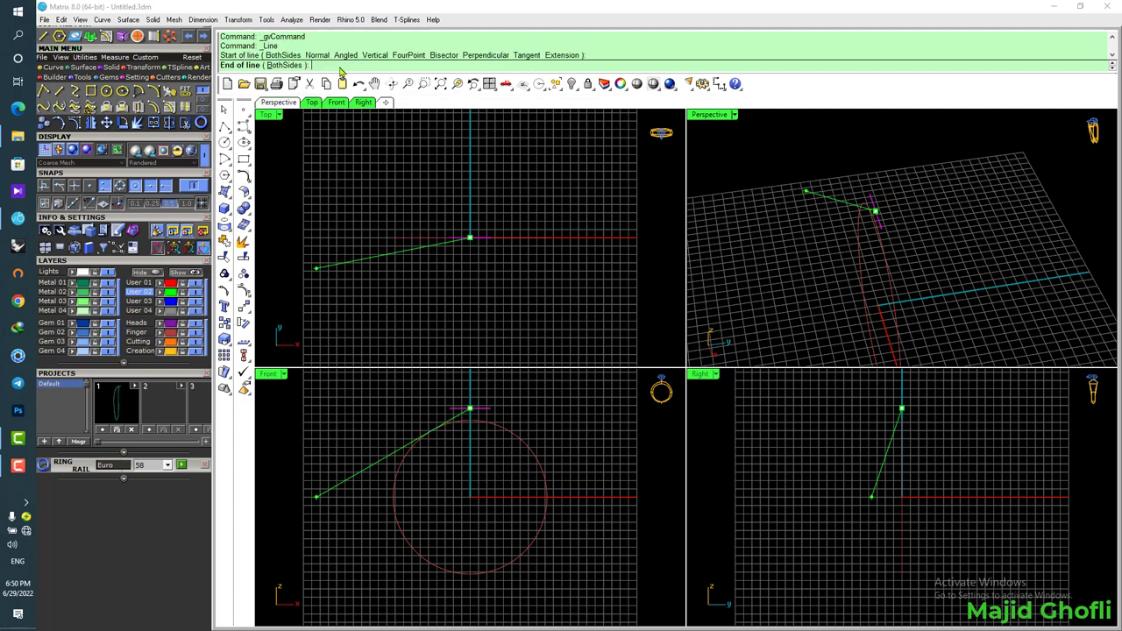
left_click(285, 65)
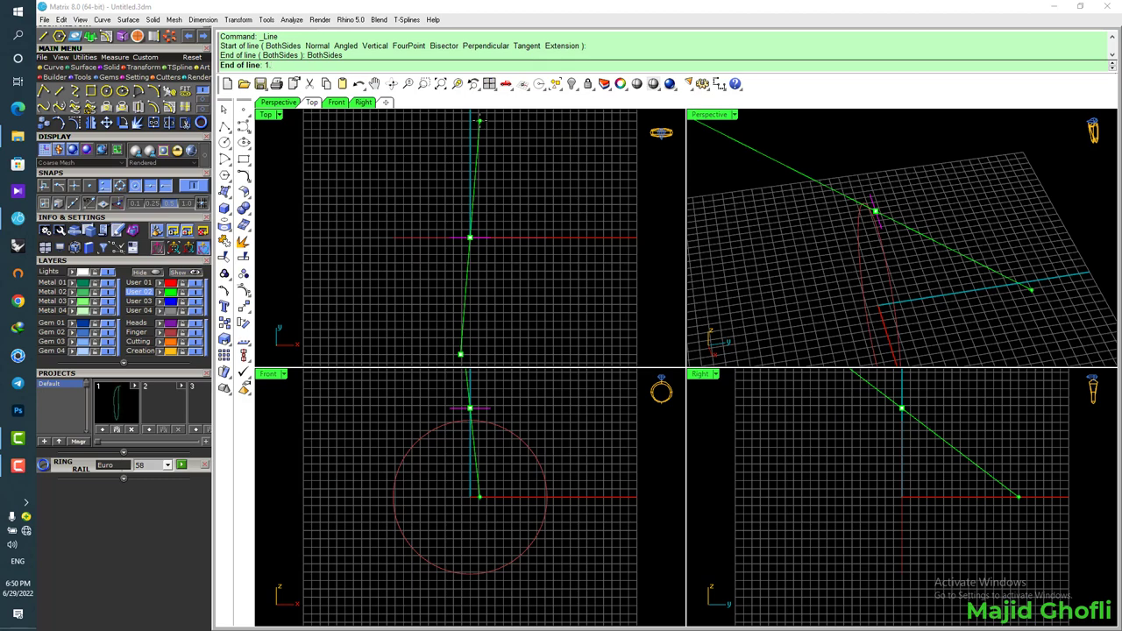
type("1.65")
key("Return")
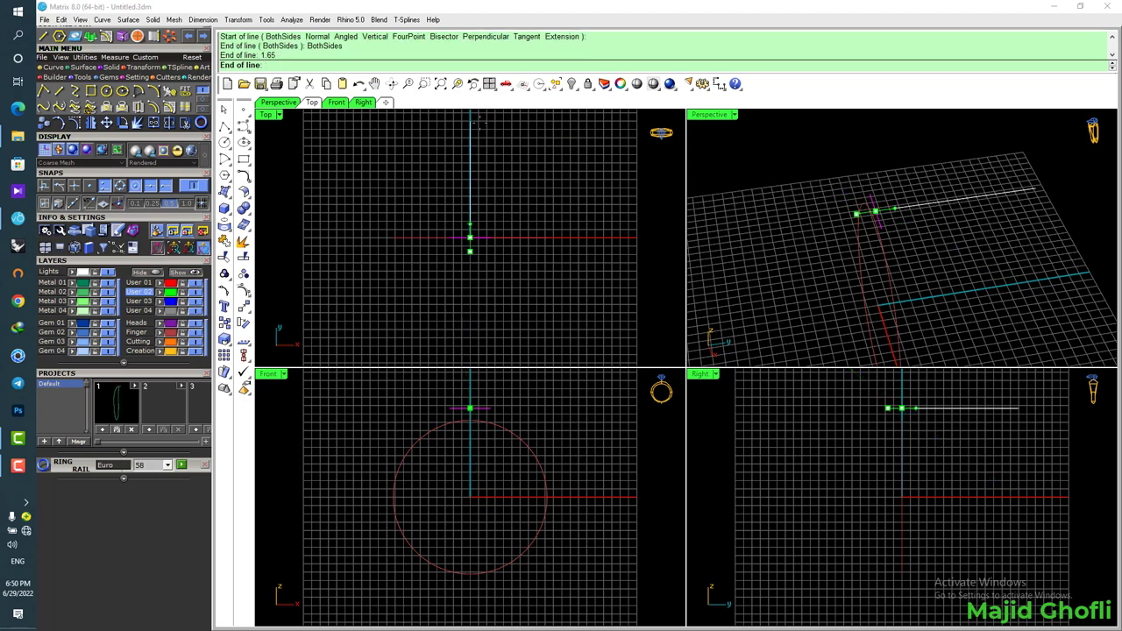
left_click(478, 123, "shift")
Draw two lines in an enlarged Perspective view joining one end of the Y-direction line to both ends of the polygon side
double_click(710, 117)
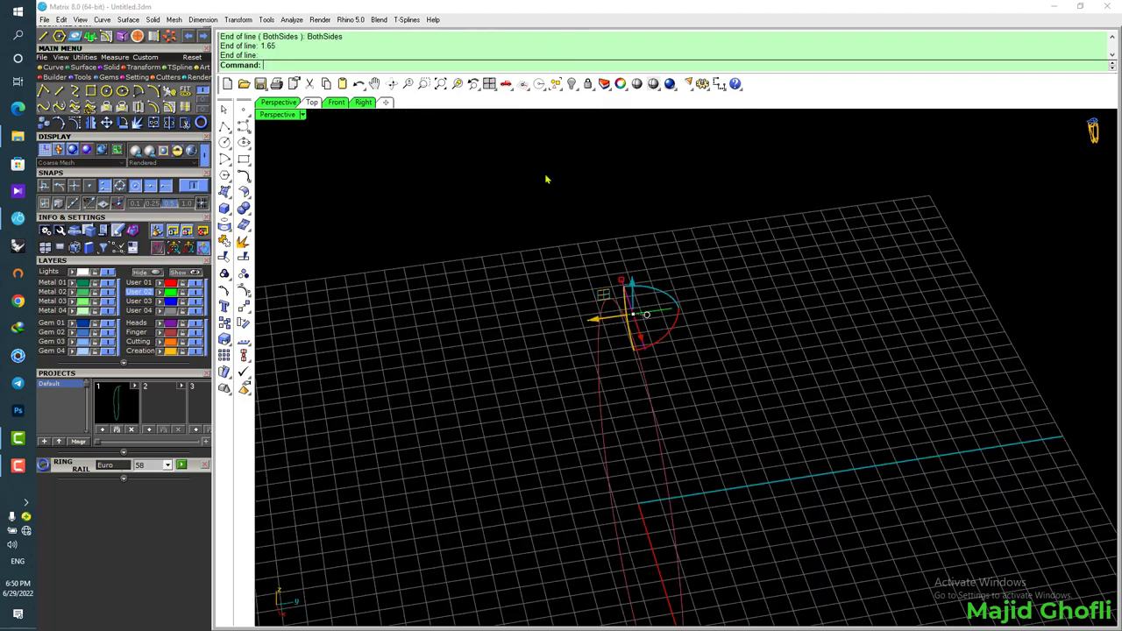
scroll(546, 178, "up", 8)
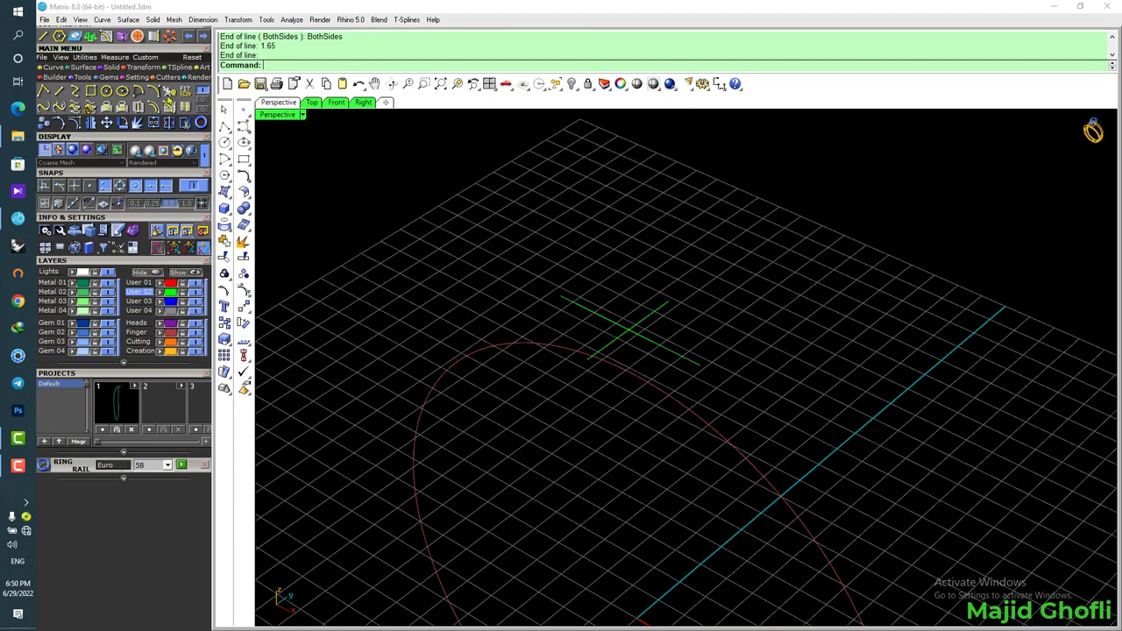
left_click(43, 38)
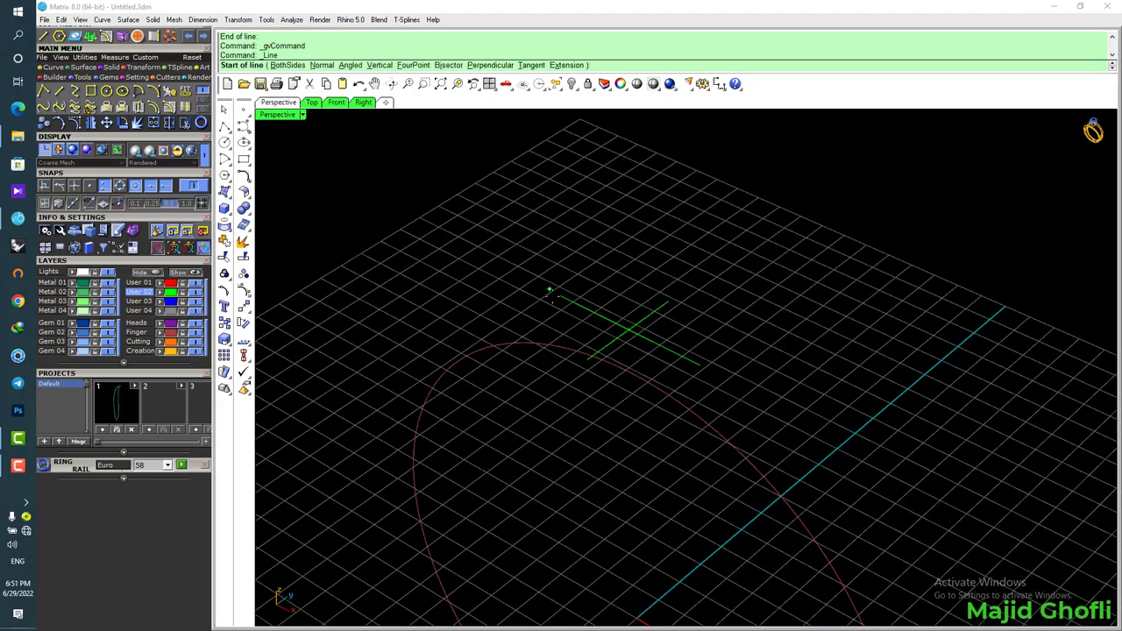
left_click(560, 296)
left_click(698, 363)
Mirror the two slanted lines across the X axis to complete a rhombus around the crossed lines
left_click(616, 359)
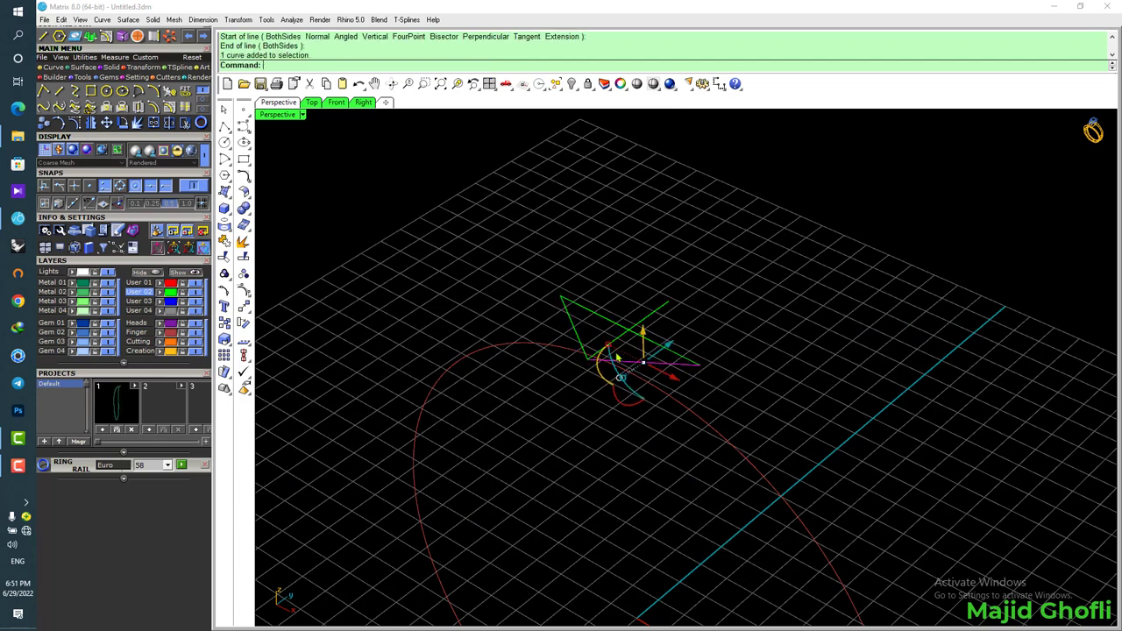
left_click(578, 331)
key("x")
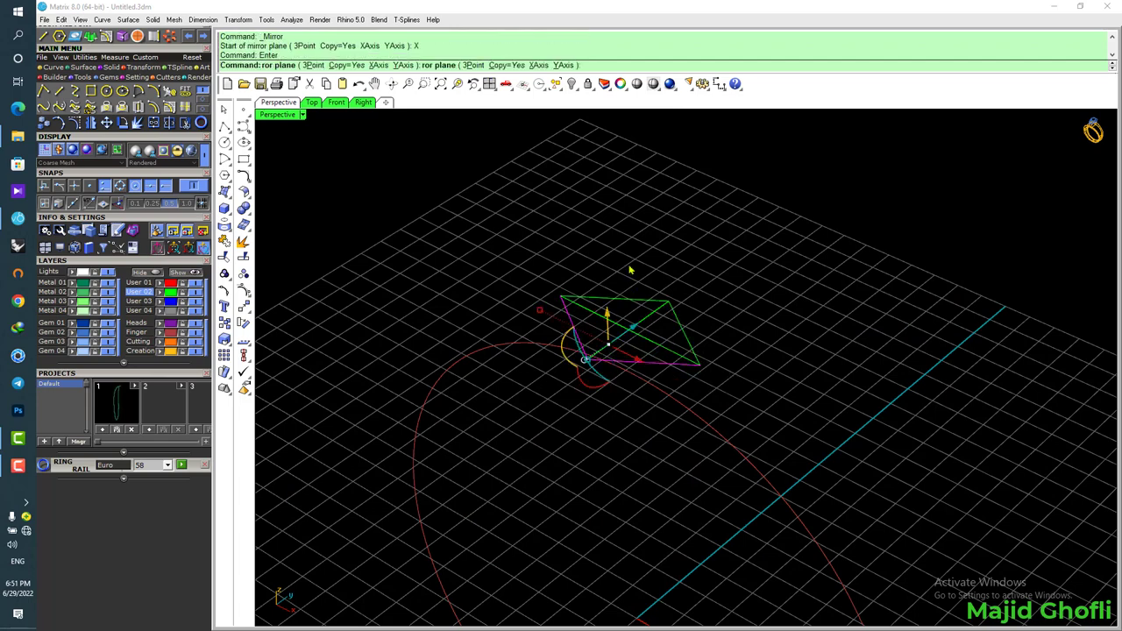
left_click(628, 269)
Create a planar surface from the four edge curves of the rhombus
left_click(624, 300)
left_click(577, 341)
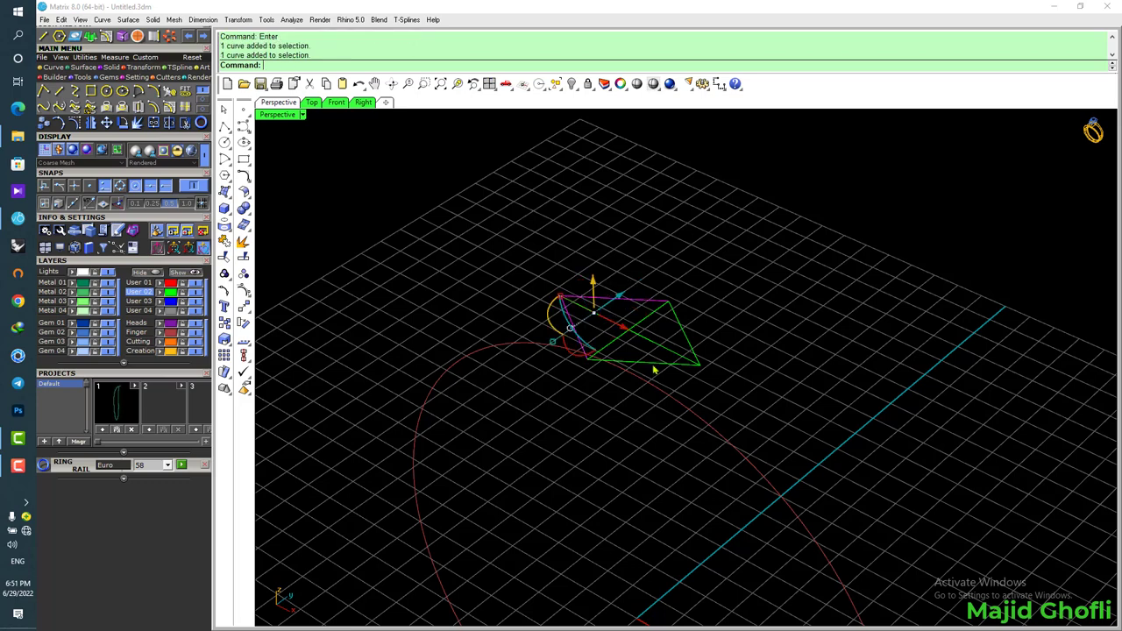
left_click(655, 363)
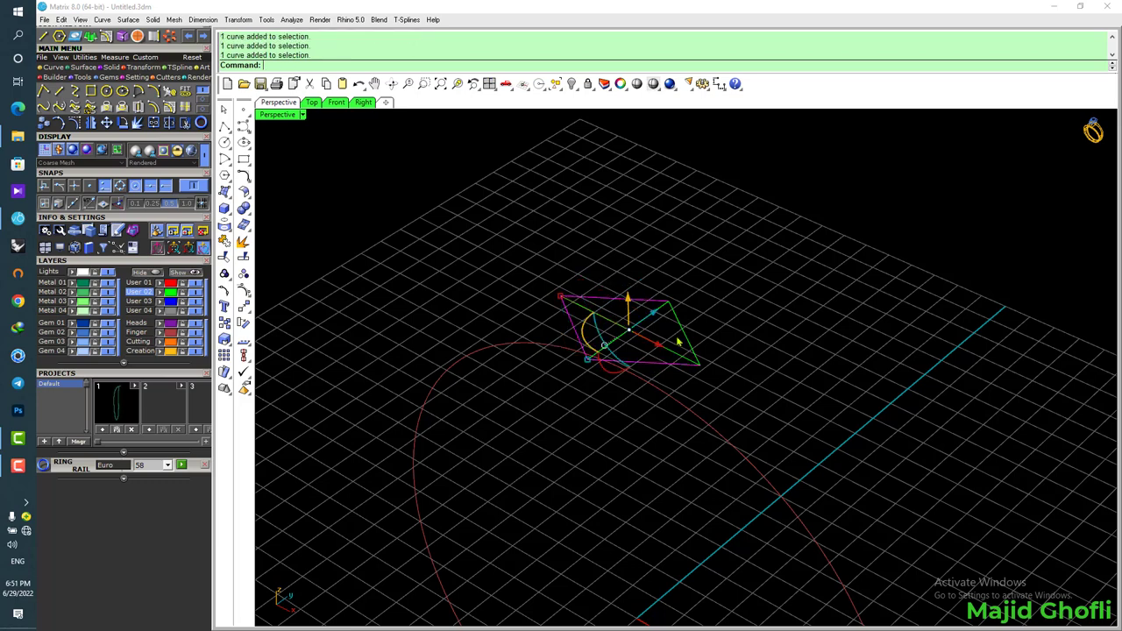
left_click(83, 68)
left_click(75, 106)
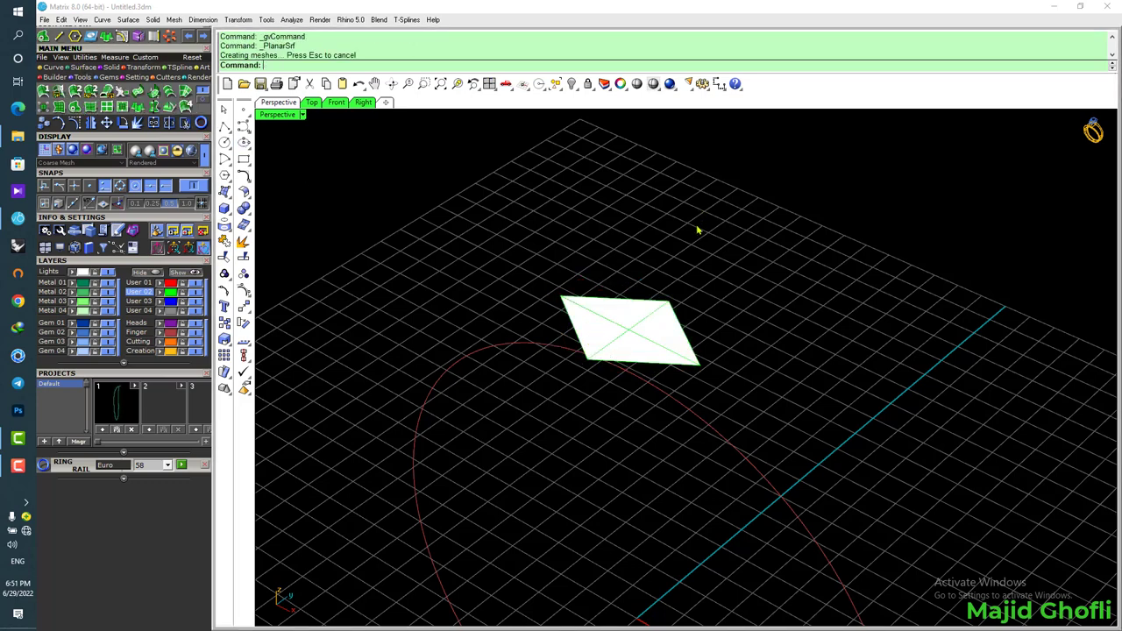
Set the Perspective display mode to Shaded, select the rhombus surface and return to the four-view layout
left_click(302, 115)
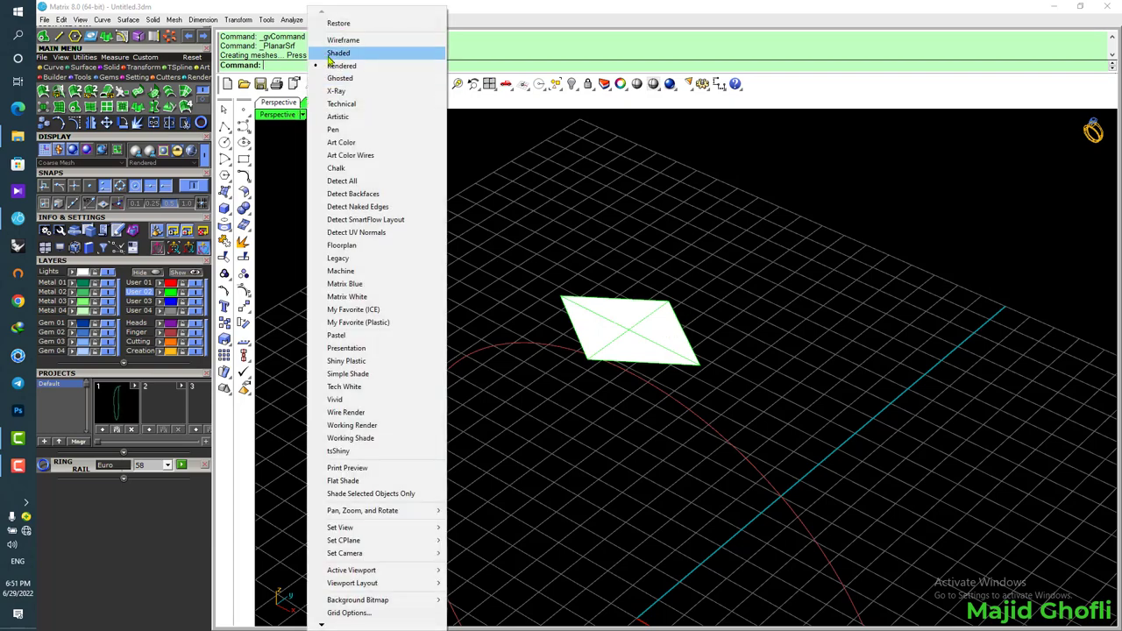
left_click(355, 50)
left_click(653, 342)
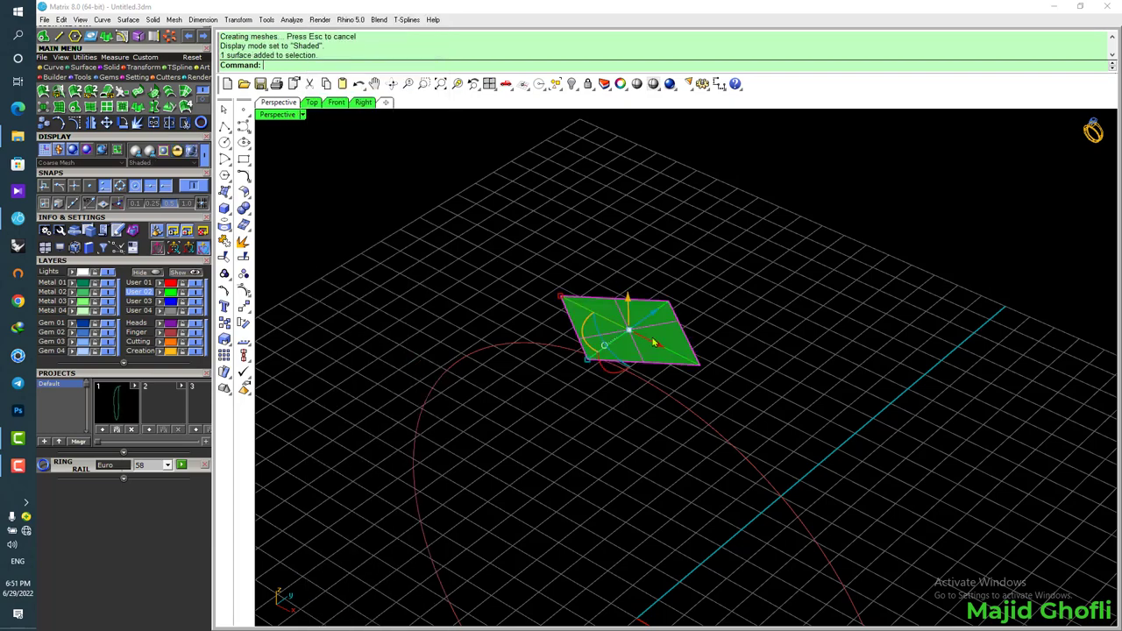
double_click(280, 115)
right_click_drag(544, 428, 524, 433)
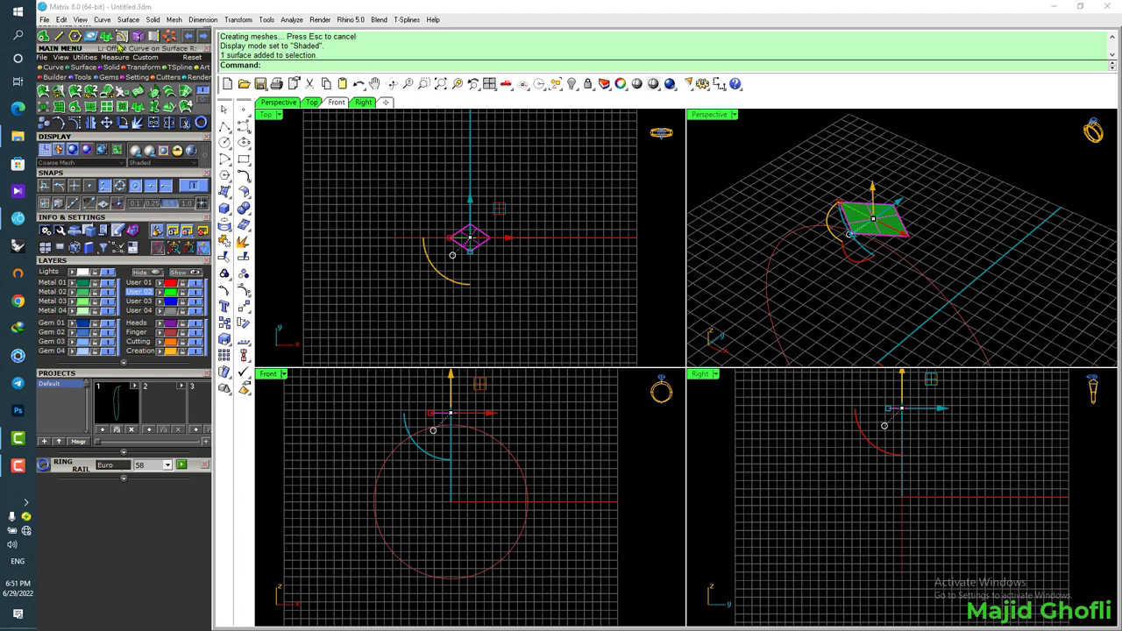
left_click(293, 83)
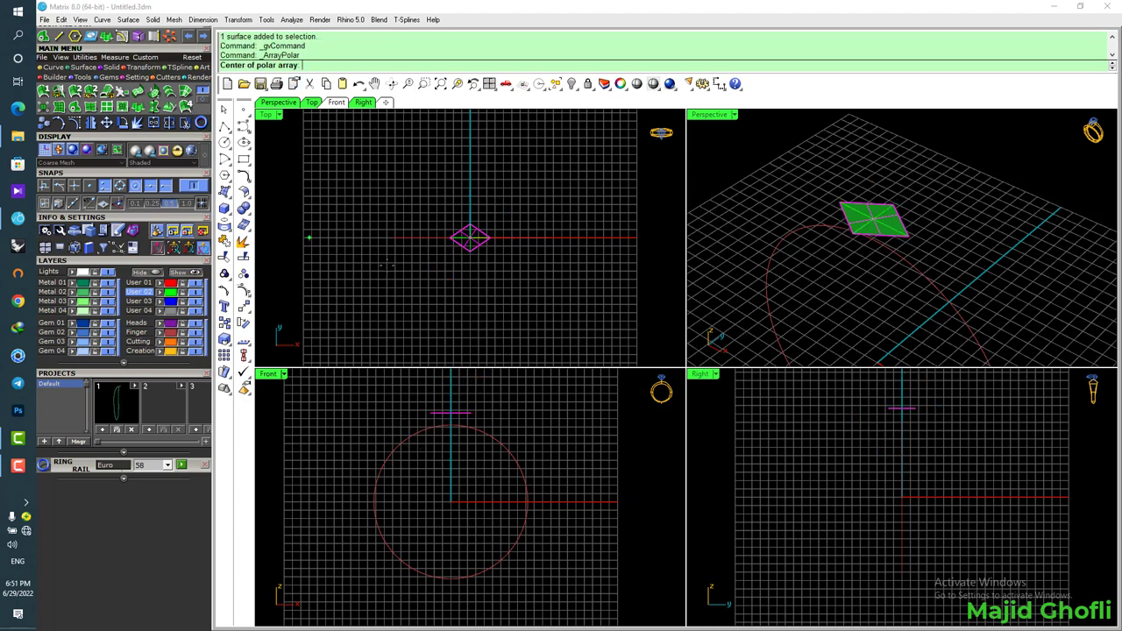
right_click_drag(611, 547, 636, 546)
type("0")
key("Return")
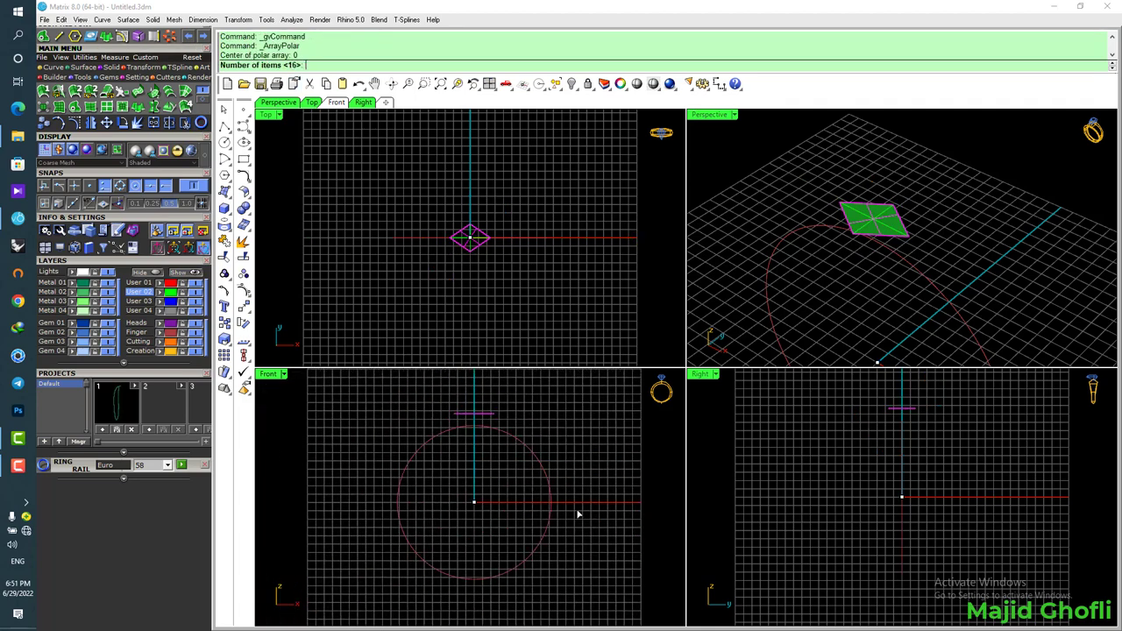
key("Return")
key("Escape")
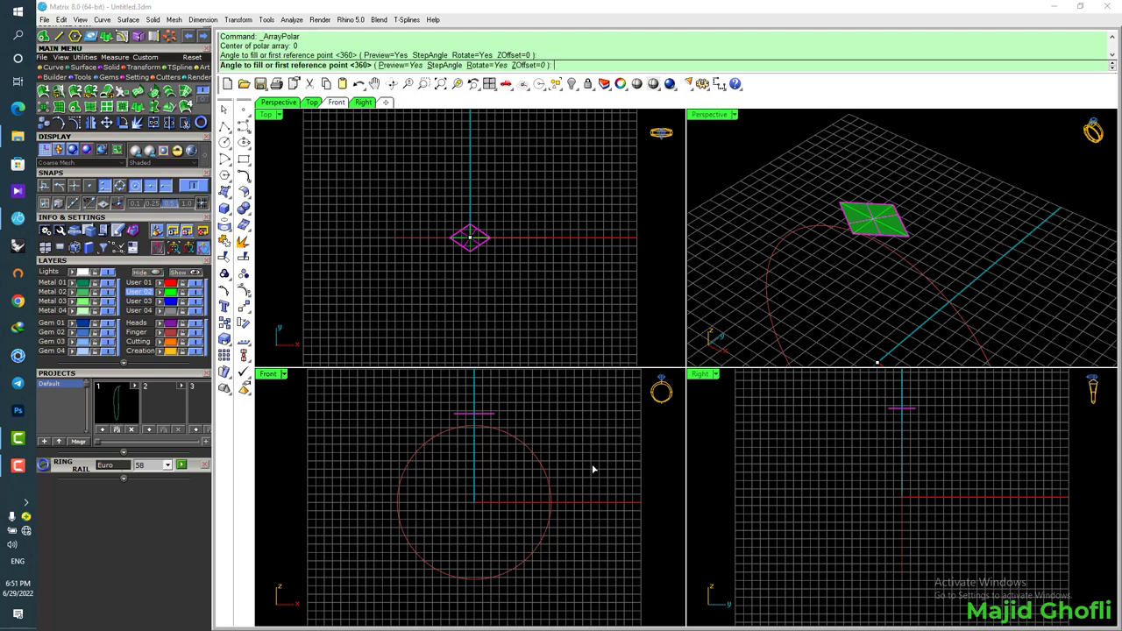
Polar array the rhombus surface in the Front view around center 0 with 14 items over 360 degrees
key("Return")
key("Return")
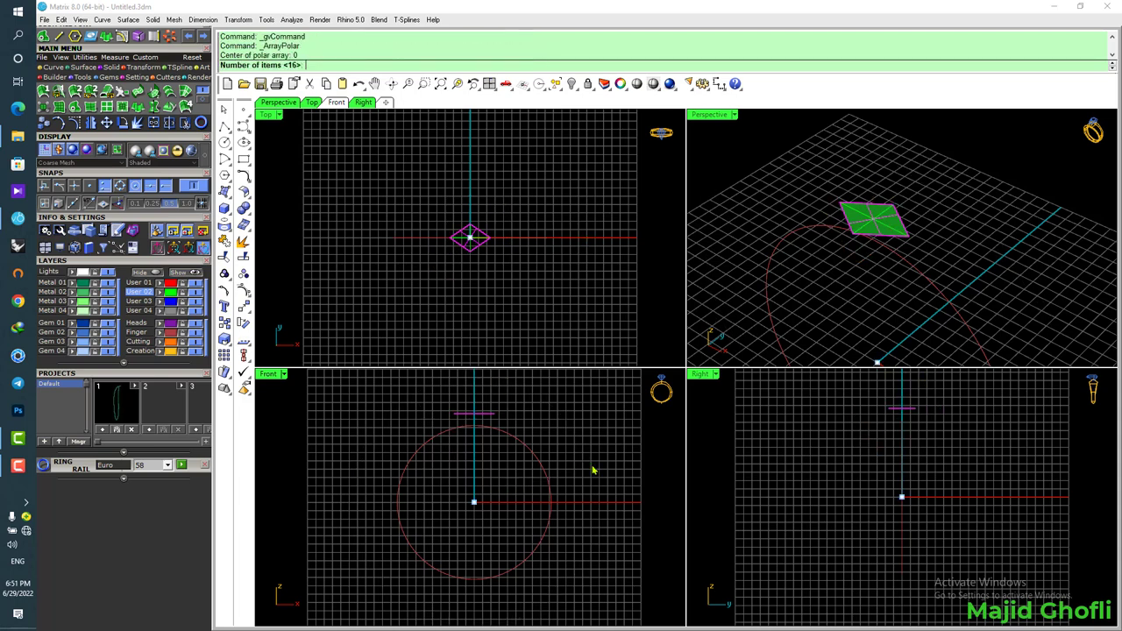
type("14")
key("Return")
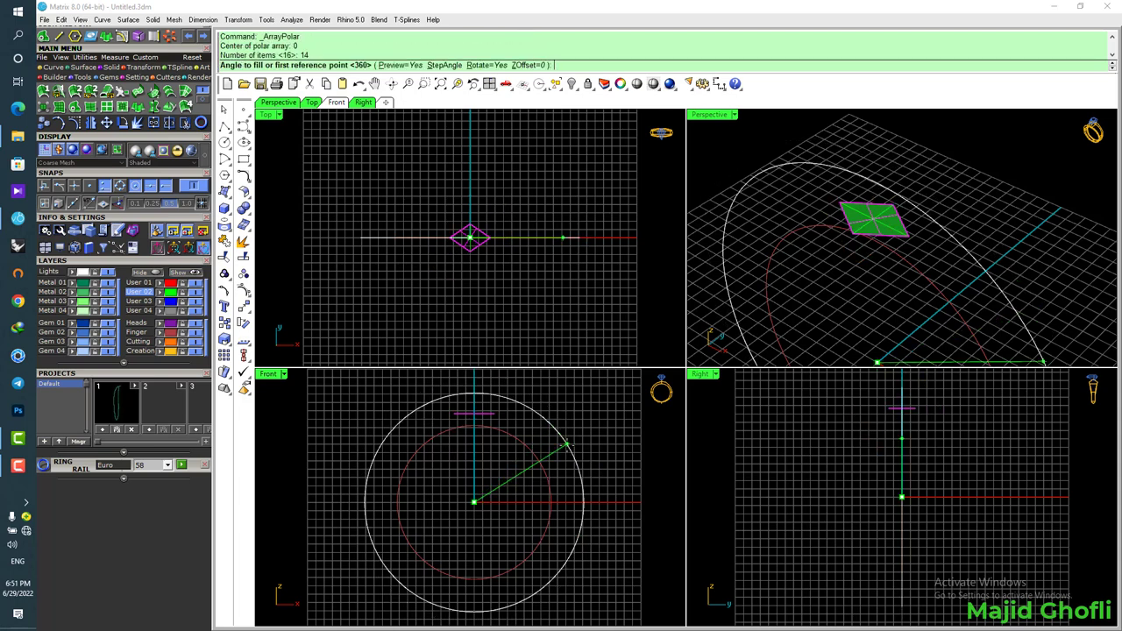
key("Return")
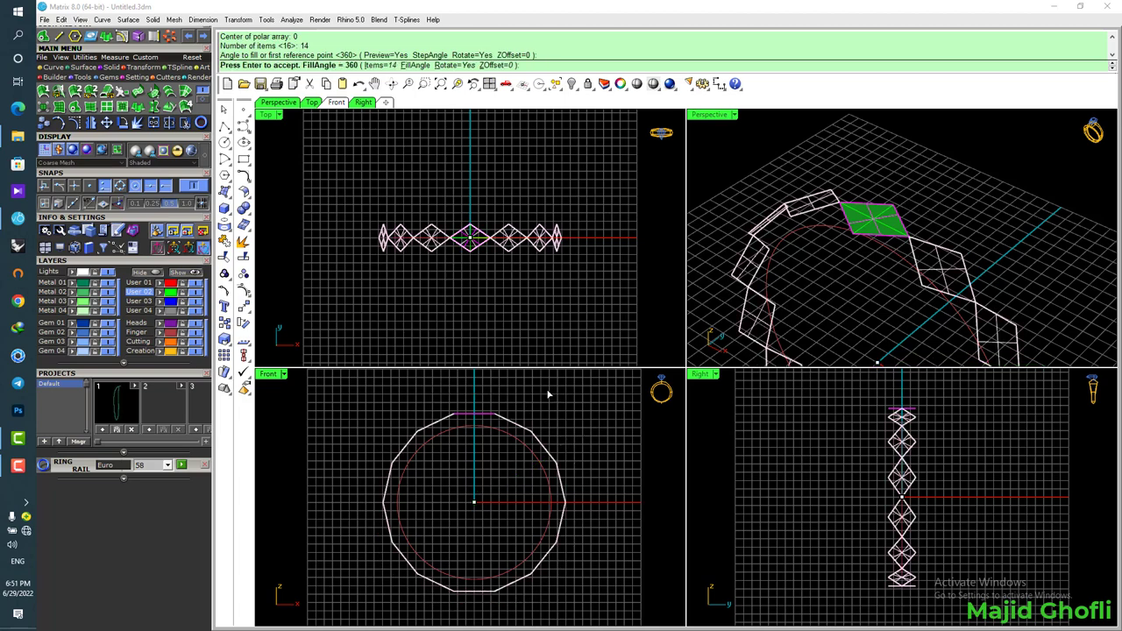
key("Return")
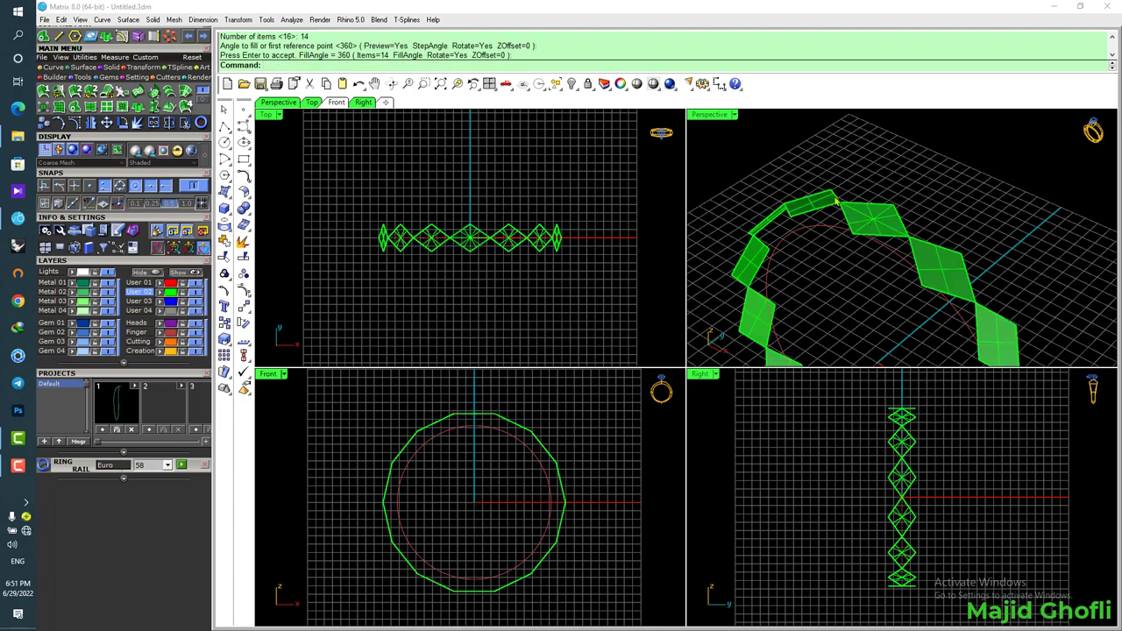
Duplicate the adjacent edges of the original rhombus and its neighbour, and loft a straight-sections surface between them
double_click(715, 120)
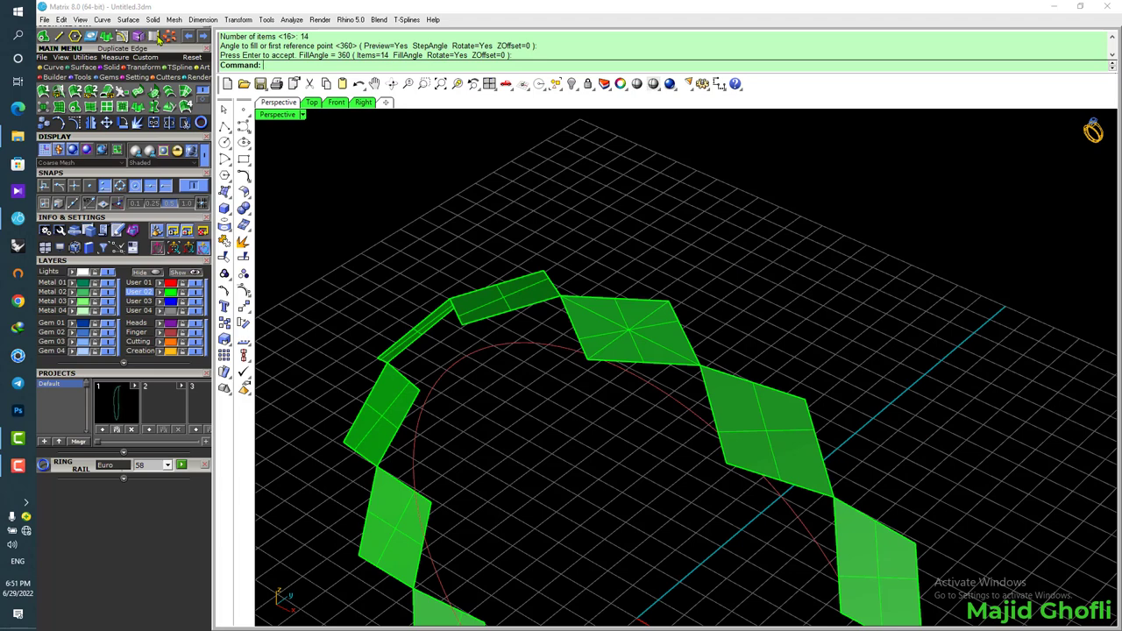
left_click(675, 362)
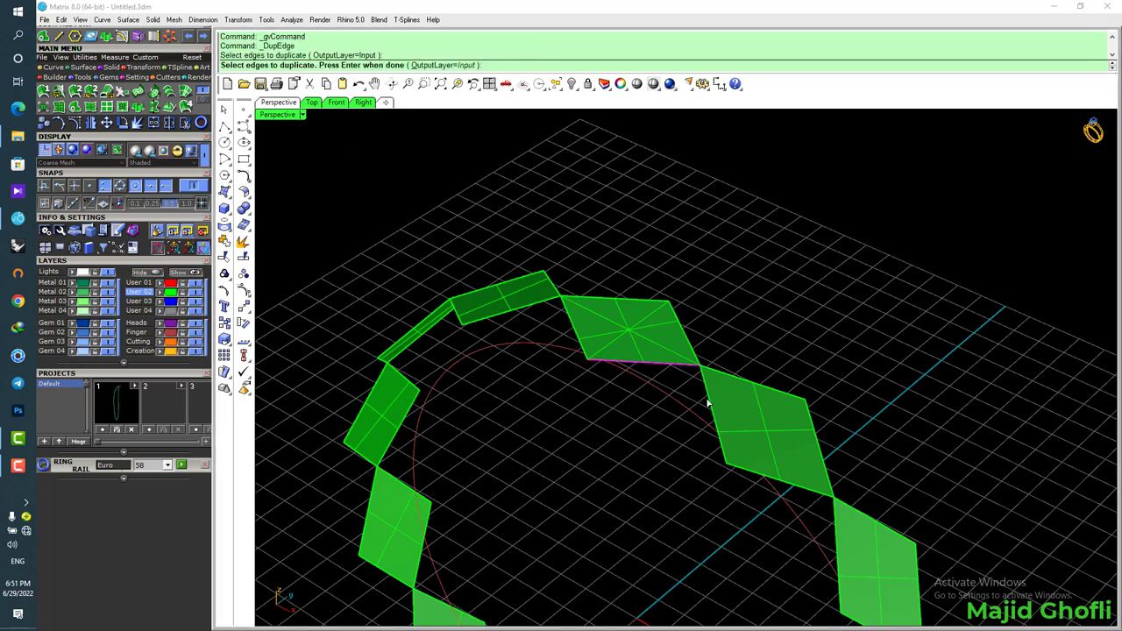
key("Return")
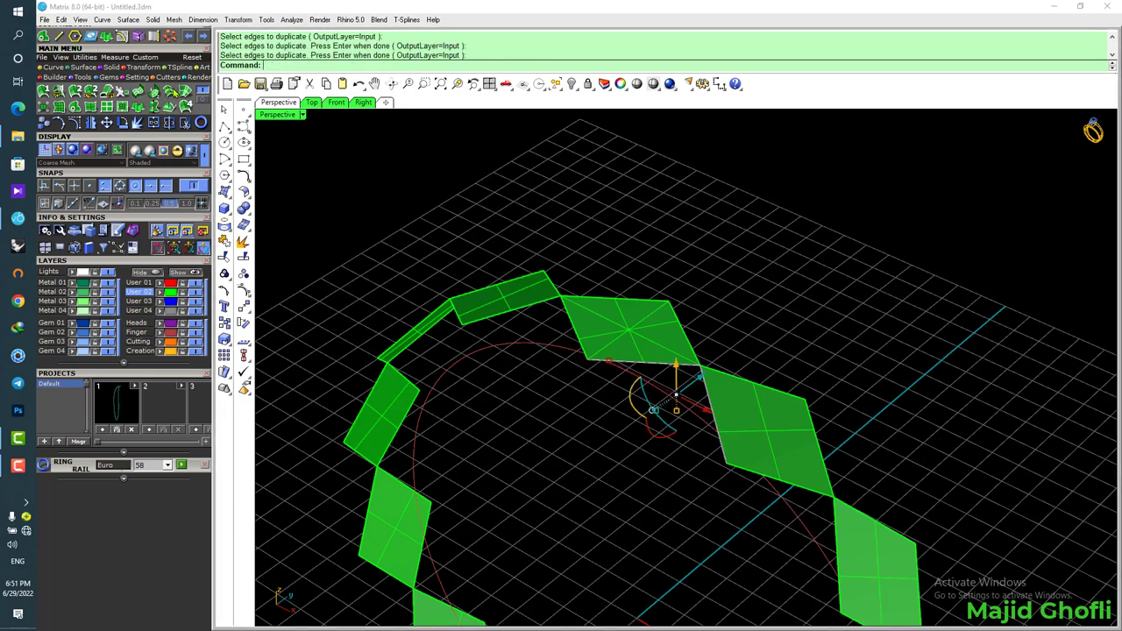
left_click(171, 90)
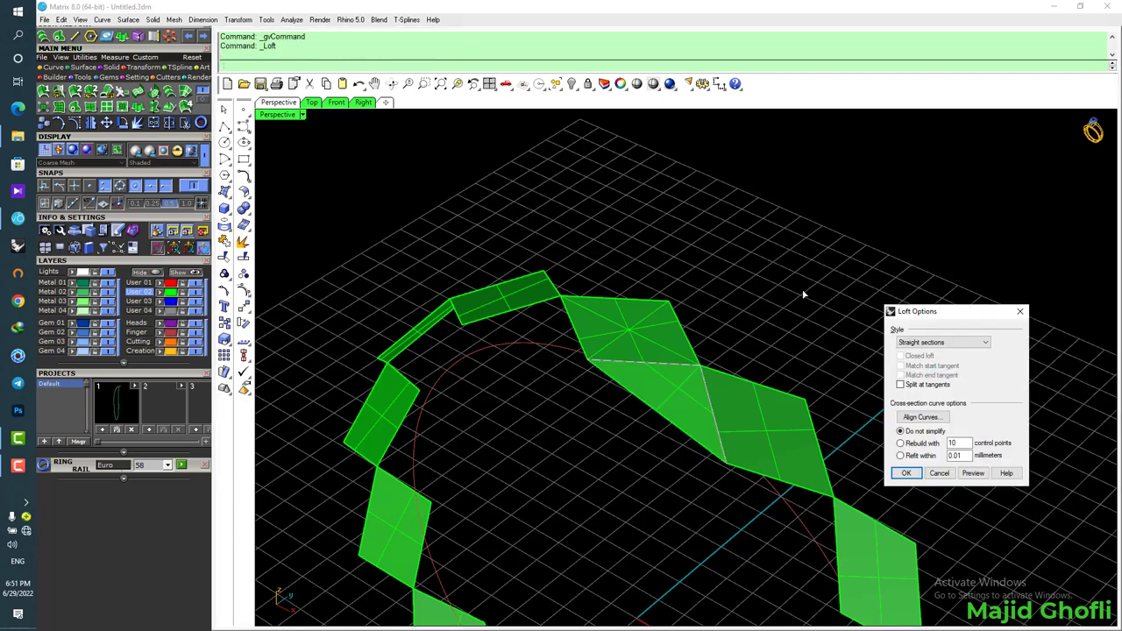
key("Return")
Mirror the lofted facet across the X axis and select both facets together
left_click(681, 423)
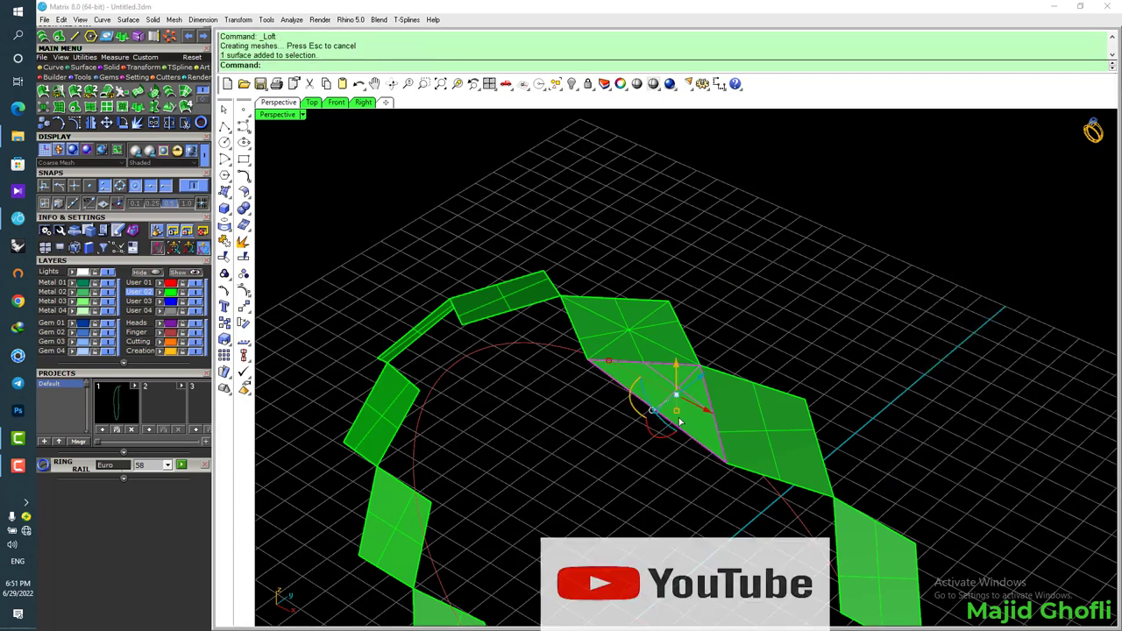
key("F5")
left_click(713, 357, "shift")
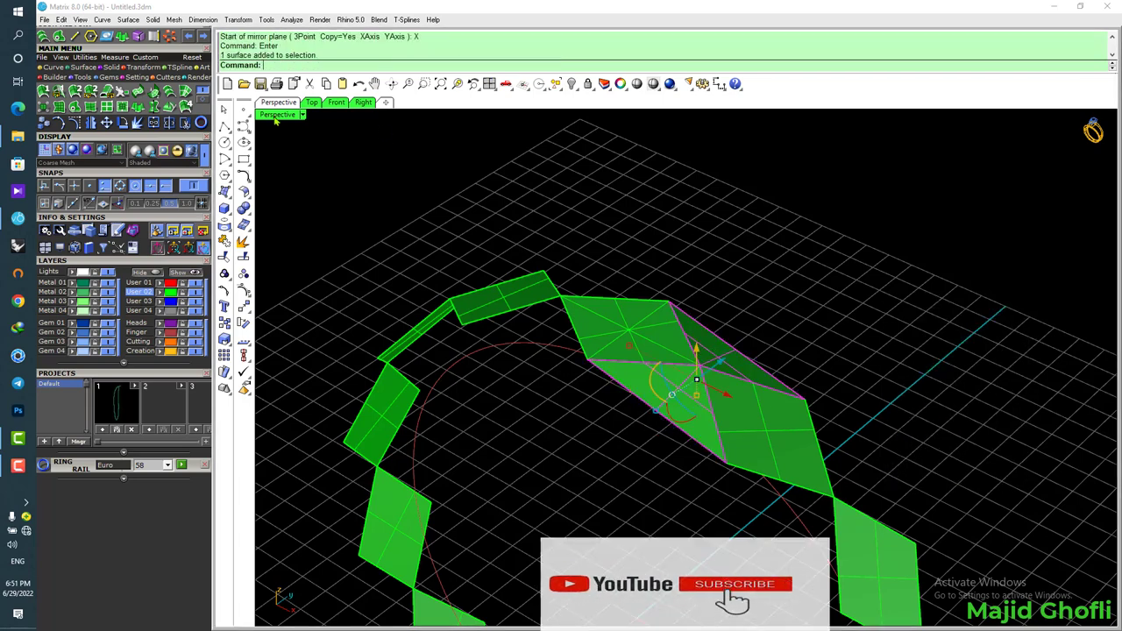
Polar array the two lofted facets in the Front view around center 0 with 14 items over 360 degrees
double_click(277, 116)
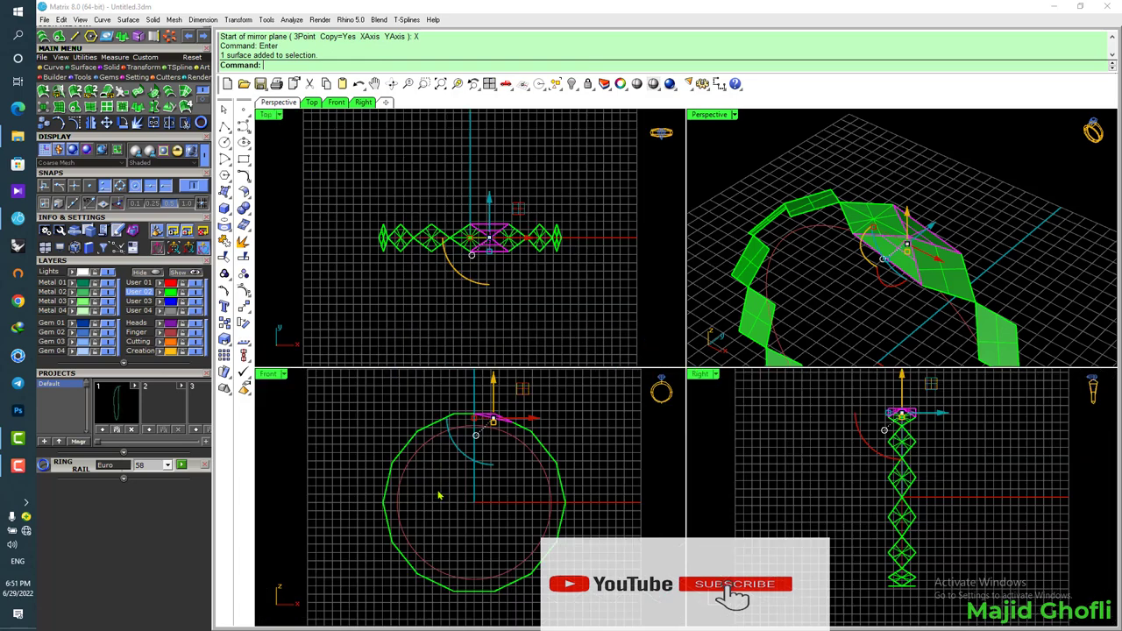
left_click(170, 37)
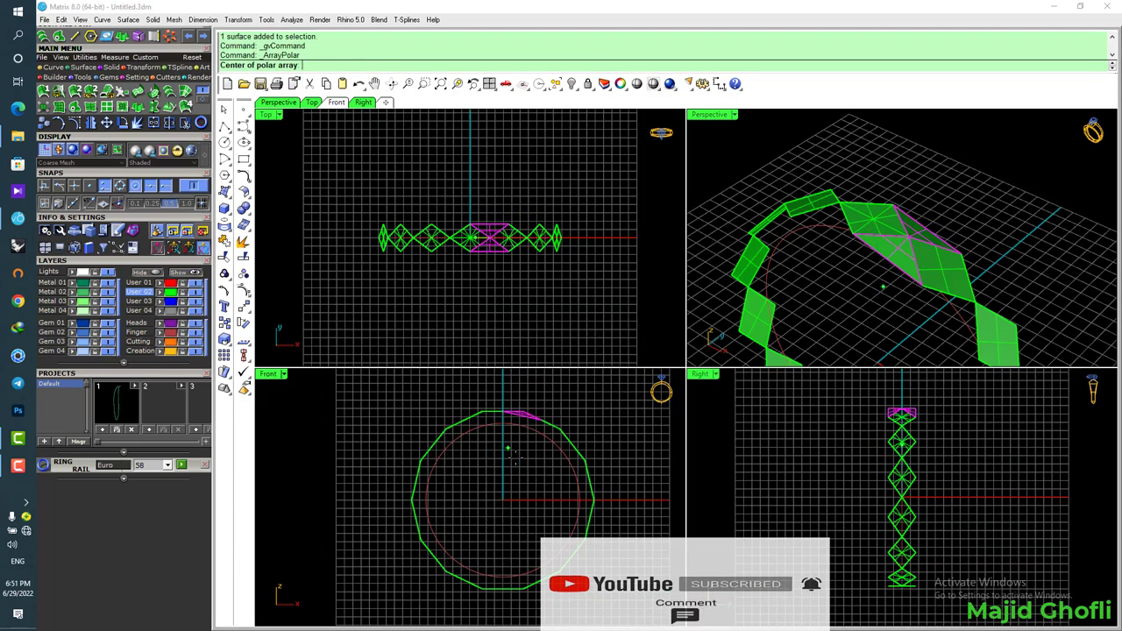
type("0")
key("Return")
key("Return")
key("Return")
key("Return")
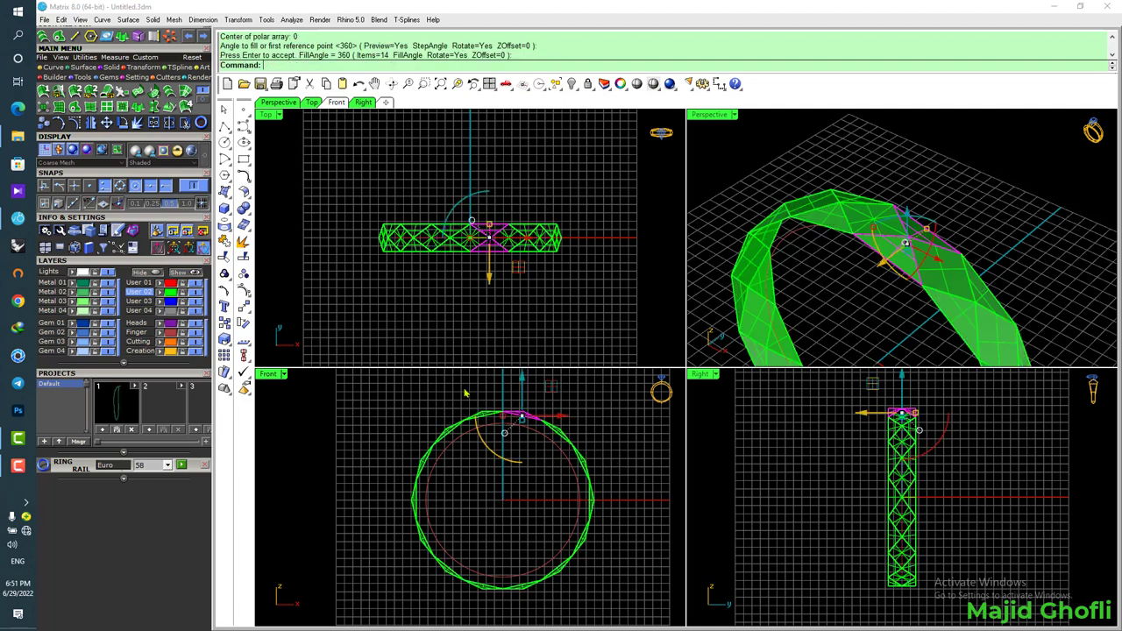
key("Escape")
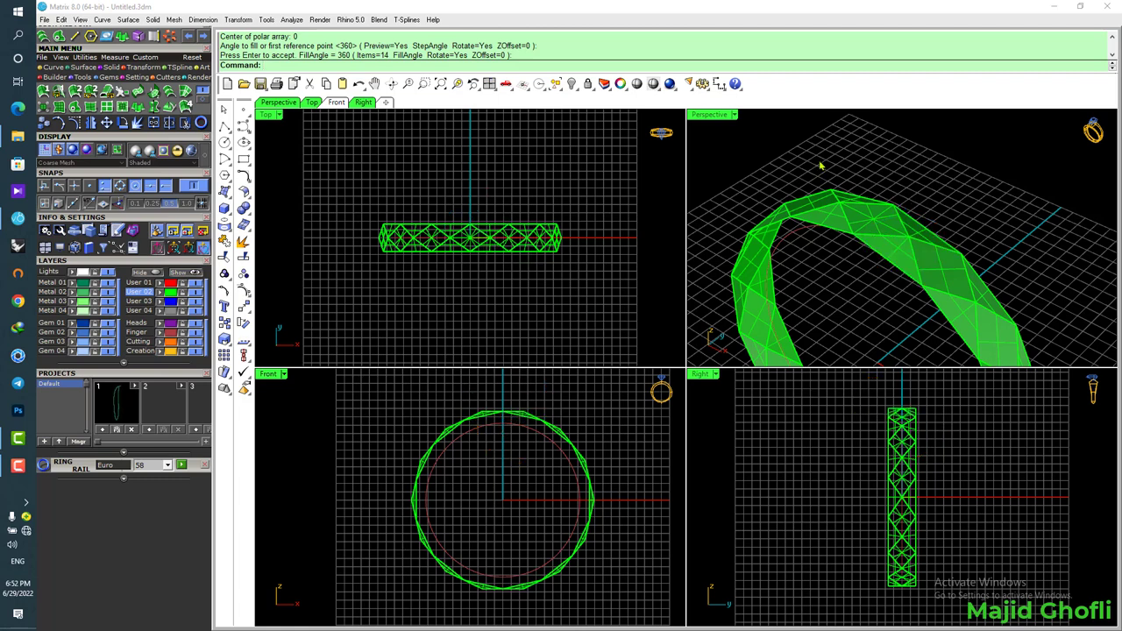
Select only the rhombus construction curves and duplicated edges, move them to layer User 04 and turn that layer off
left_click_drag(820, 154, 995, 331)
left_click(955, 268, "ctrl")
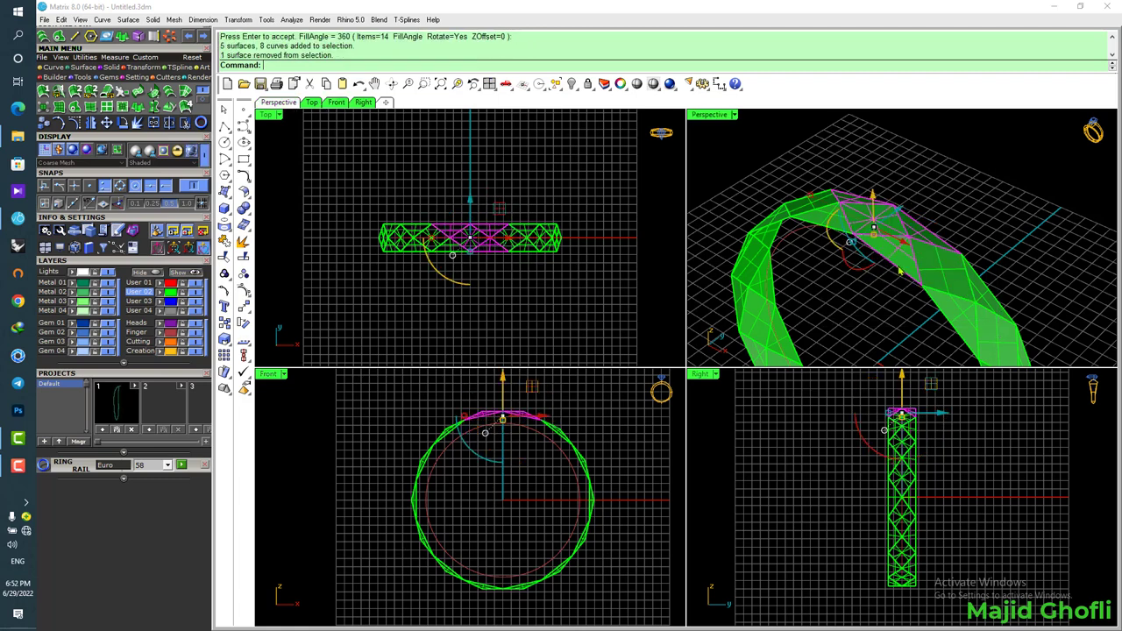
left_click(913, 237, "ctrl")
left_click(918, 230, "ctrl")
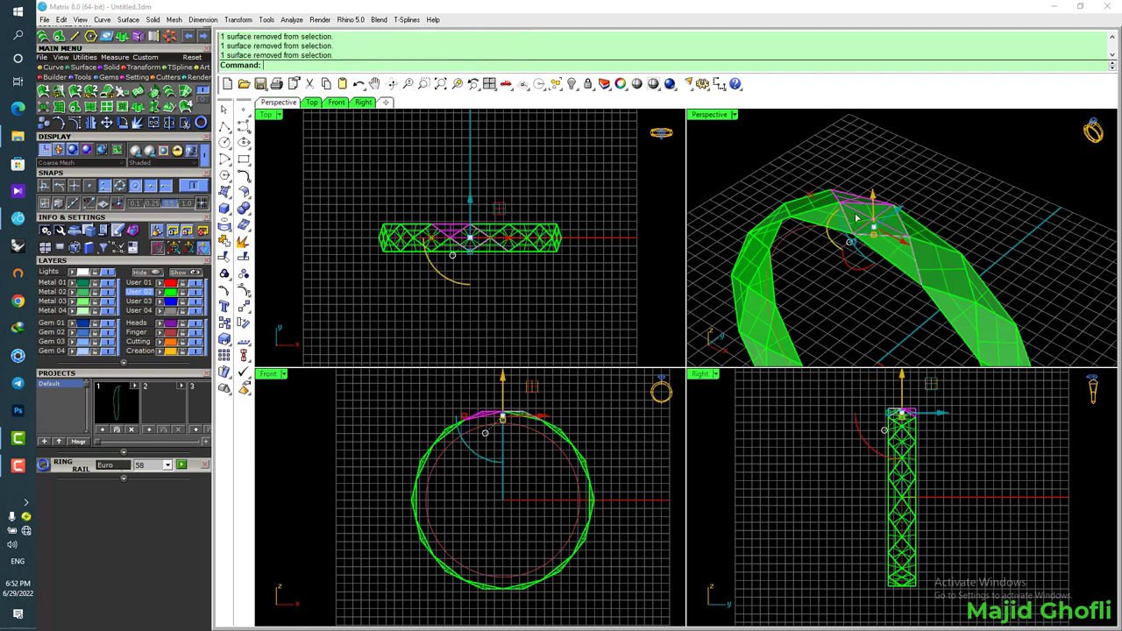
scroll(855, 211, "up", 3)
left_click(851, 194, "ctrl")
scroll(803, 180, "down", 4)
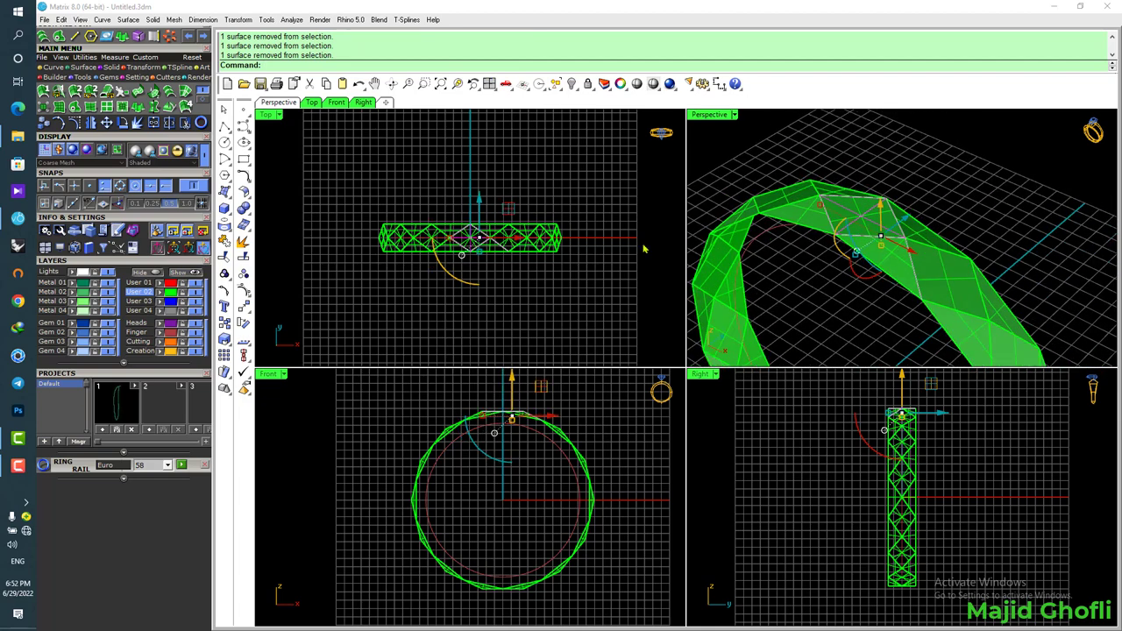
left_click(161, 311)
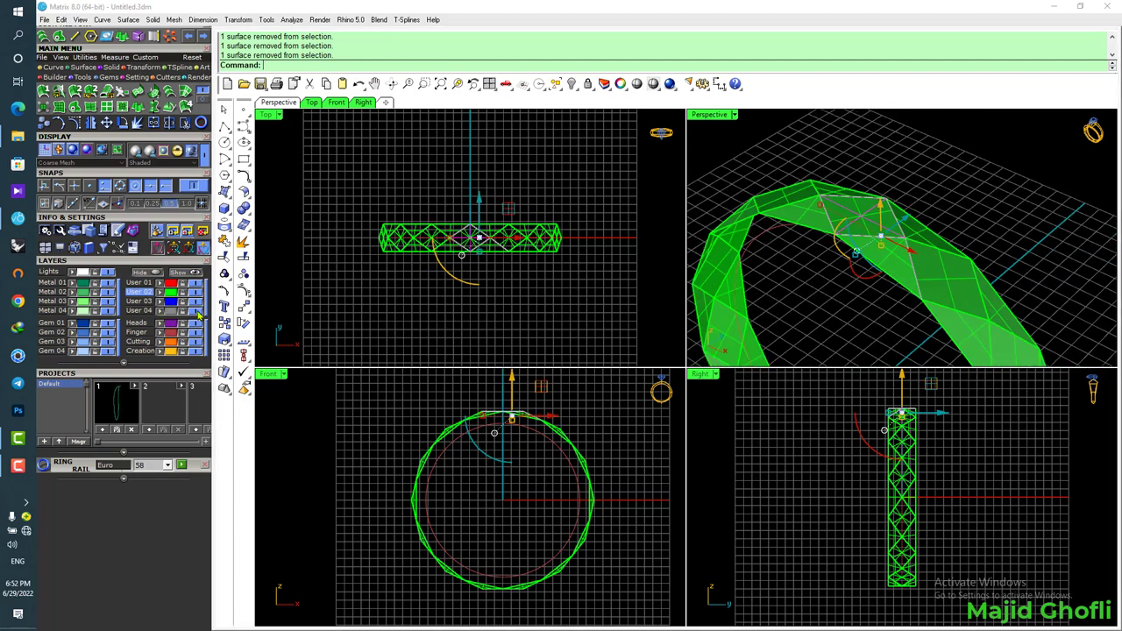
left_click(197, 310)
Join all the facet surfaces, leaving out the ring rail curve, and cap both open sides into a closed solid
left_click_drag(387, 396, 634, 627)
left_click(563, 462, "ctrl")
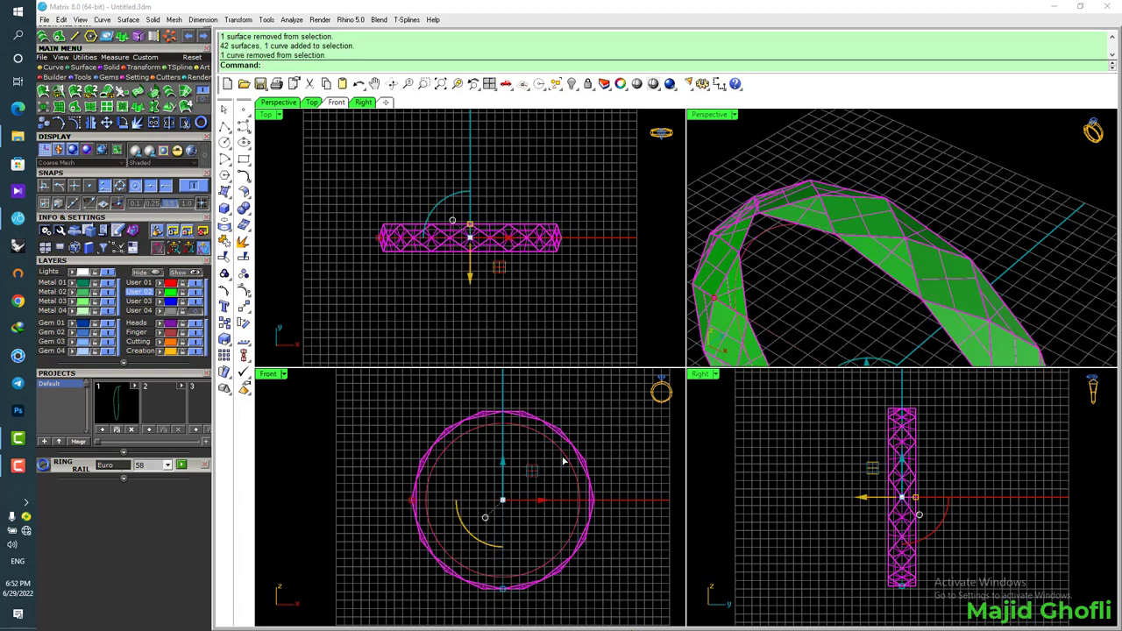
key("ctrl+j")
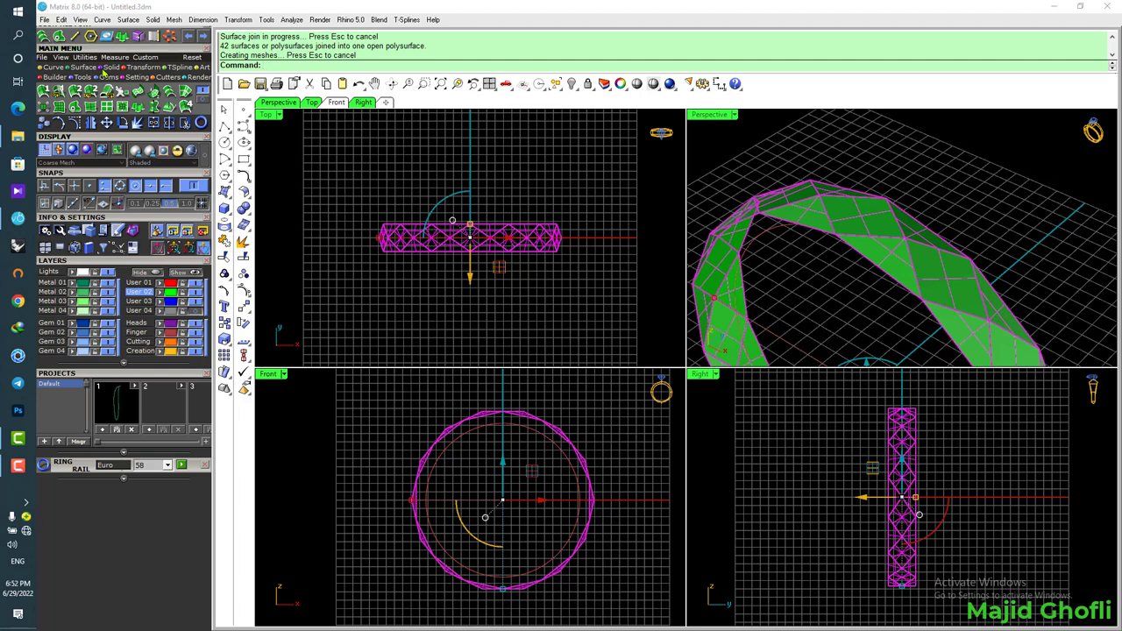
left_click(106, 69)
left_click(106, 93)
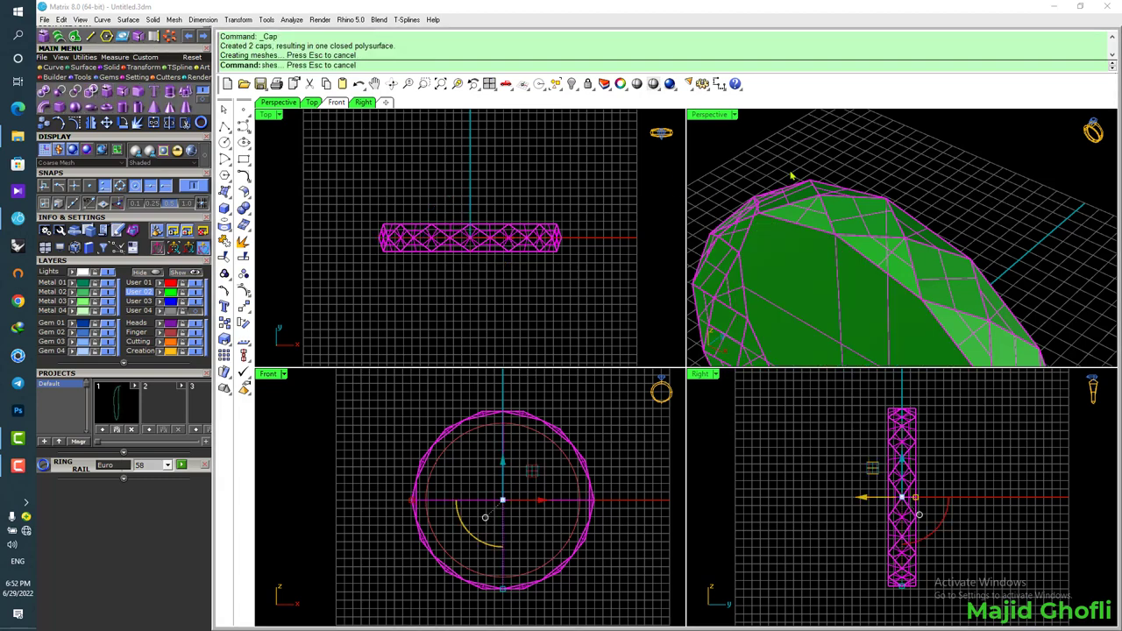
Cut the finger hole through the faceted solid using the ring rail curve, and inspect the band in an enlarged Perspective view
left_click(537, 438)
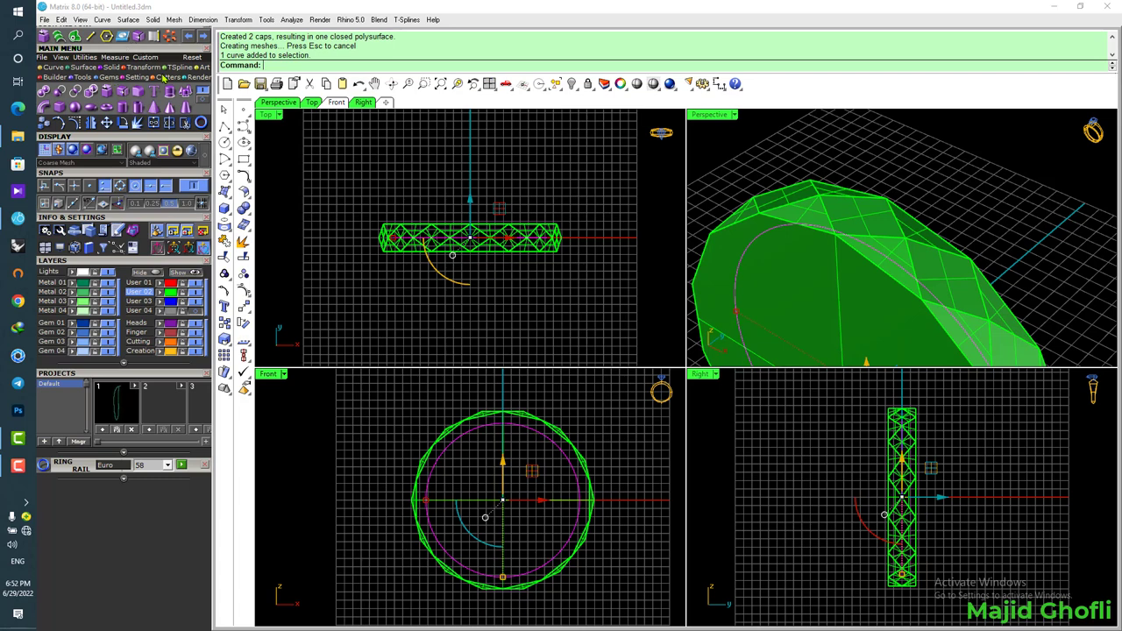
left_click(164, 78)
left_click(153, 92)
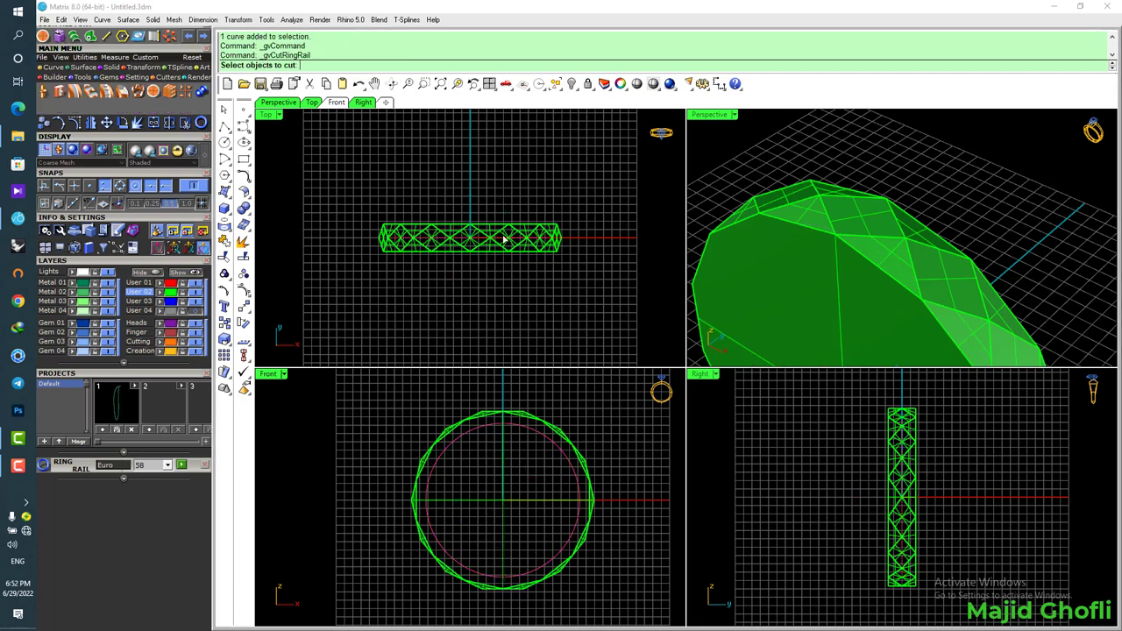
left_click(843, 250)
key("Return")
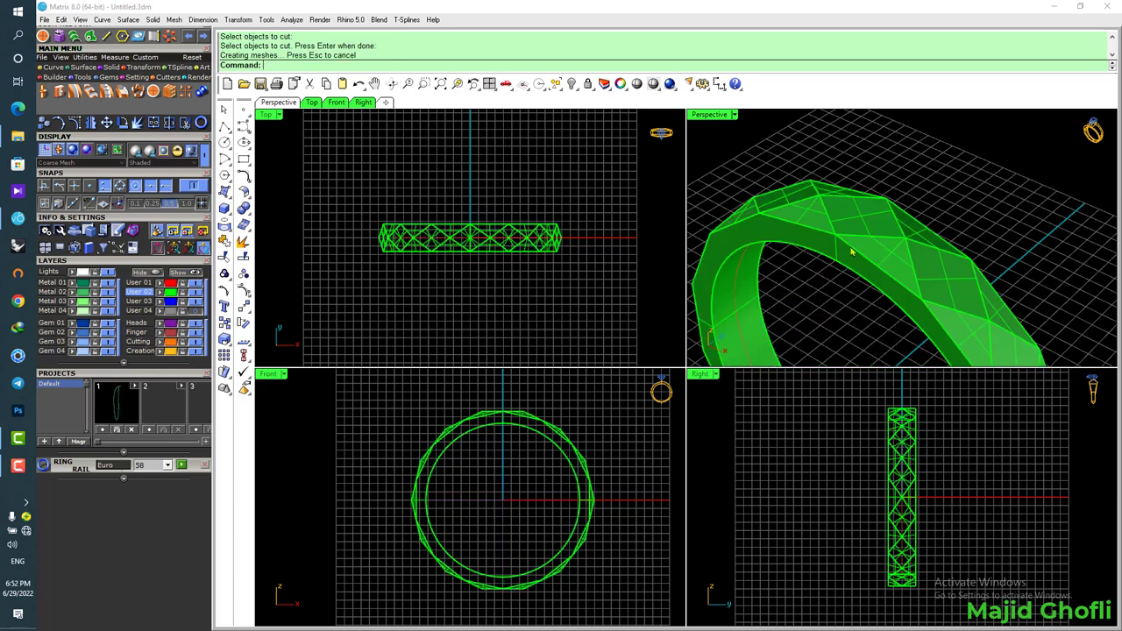
double_click(717, 115)
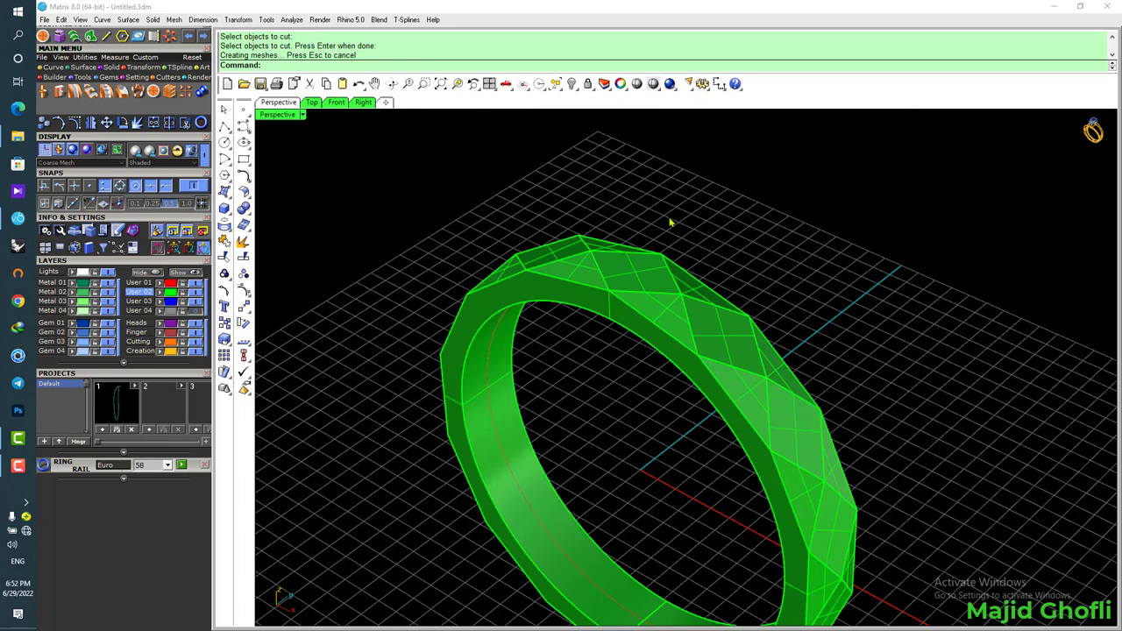
right_click_drag(668, 220, 636, 331)
right_click_drag(594, 368, 589, 251)
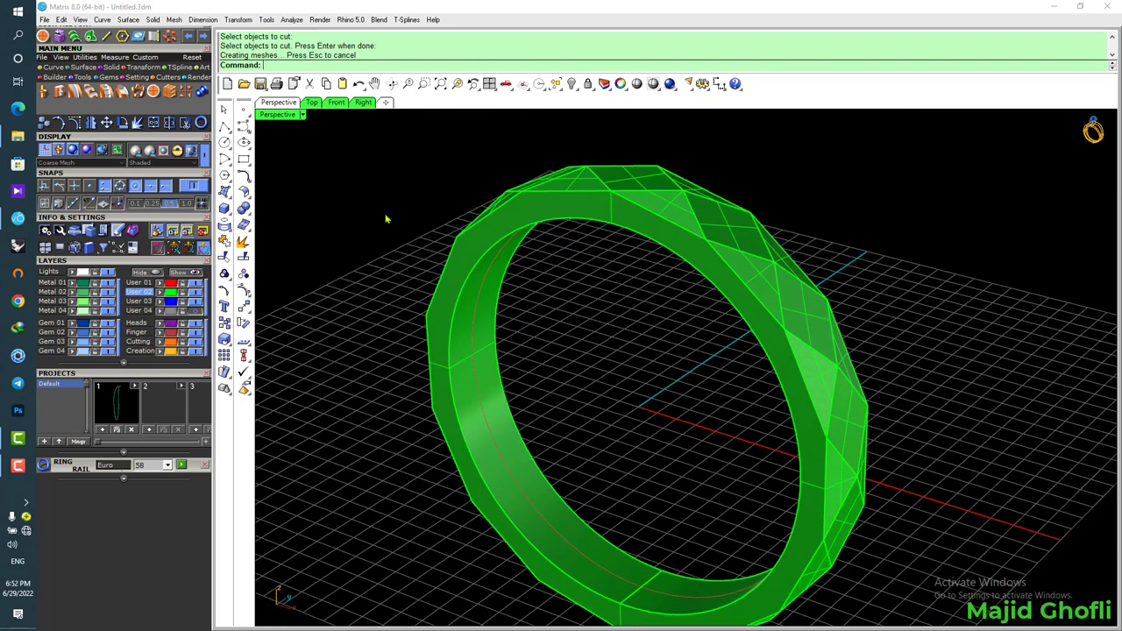
Chamfer both edges of the finger hole on the band with a 0.75 distance
left_click(243, 209)
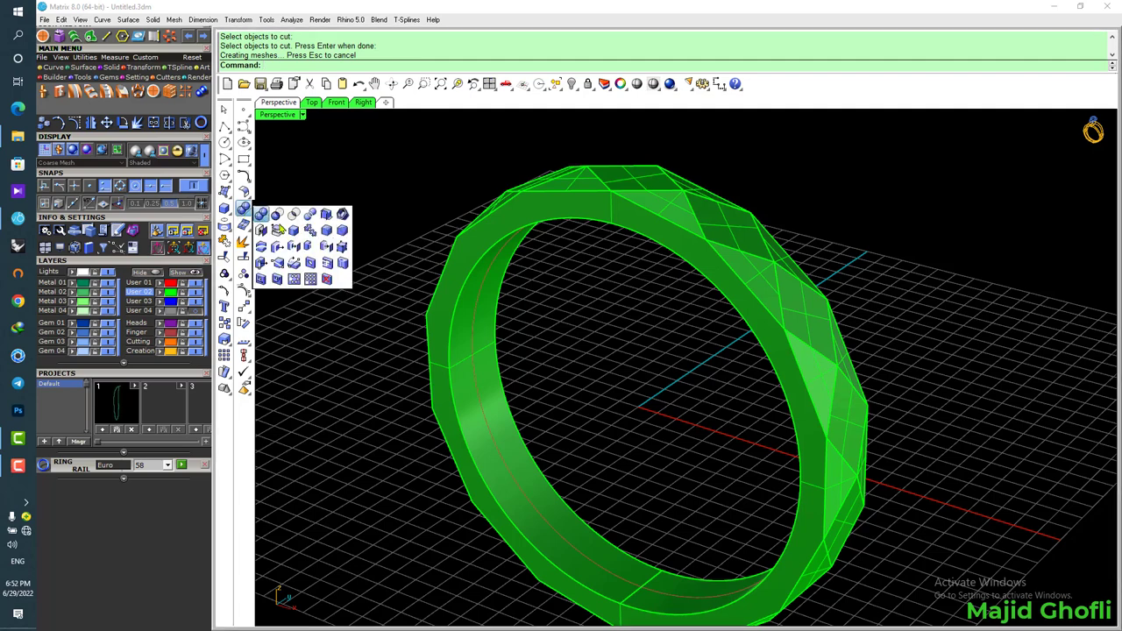
left_click(335, 233)
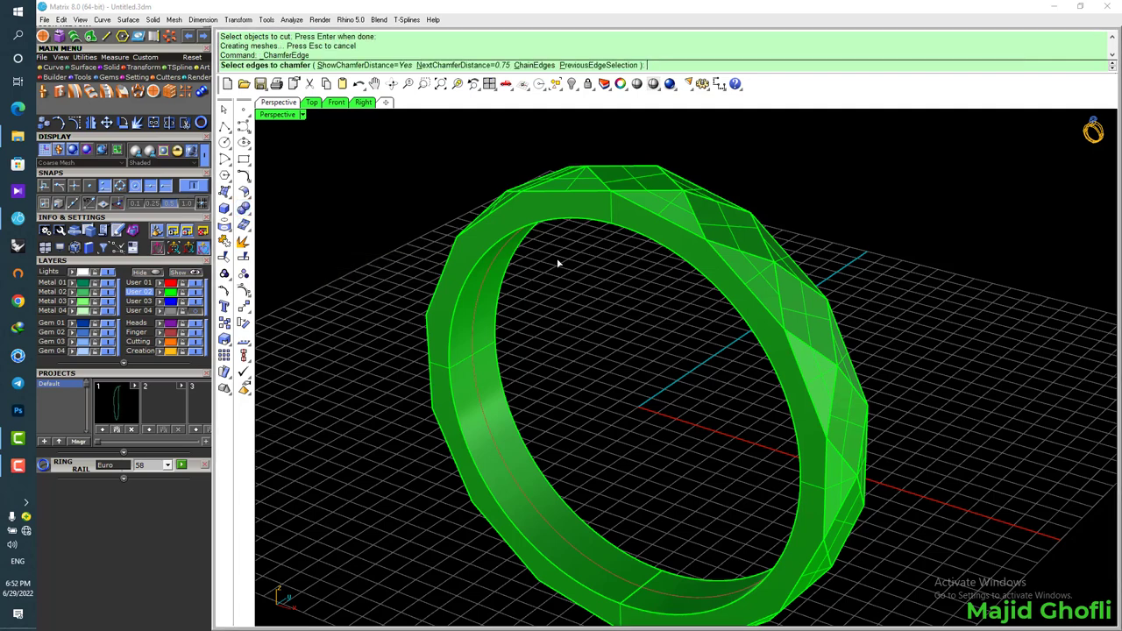
left_click(505, 235)
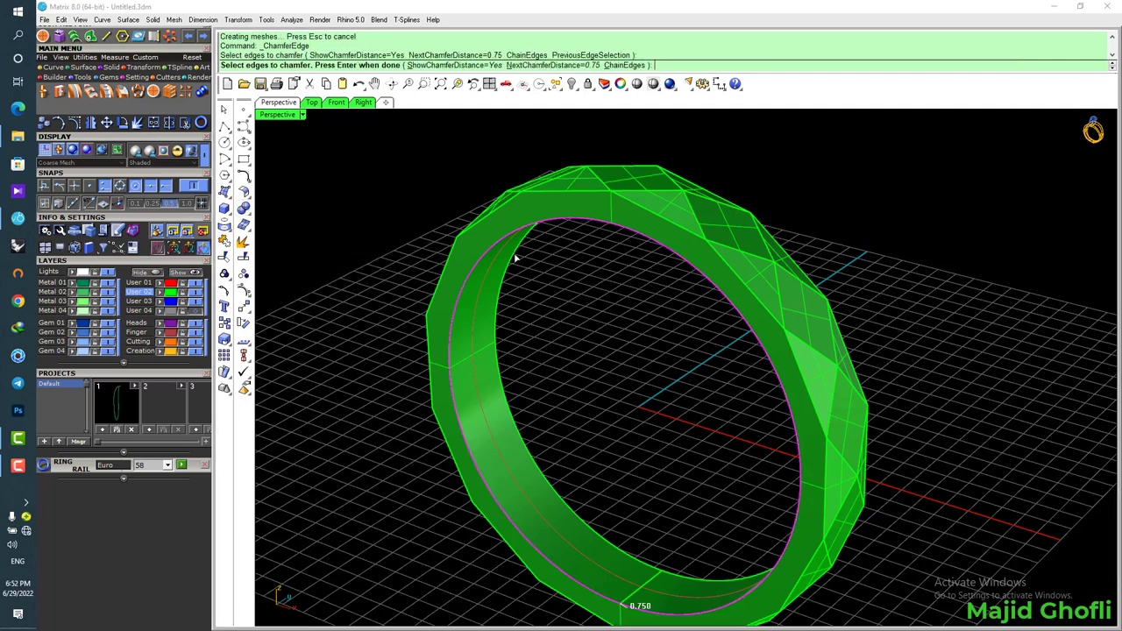
left_click(514, 252)
right_click(584, 267)
right_click(584, 268)
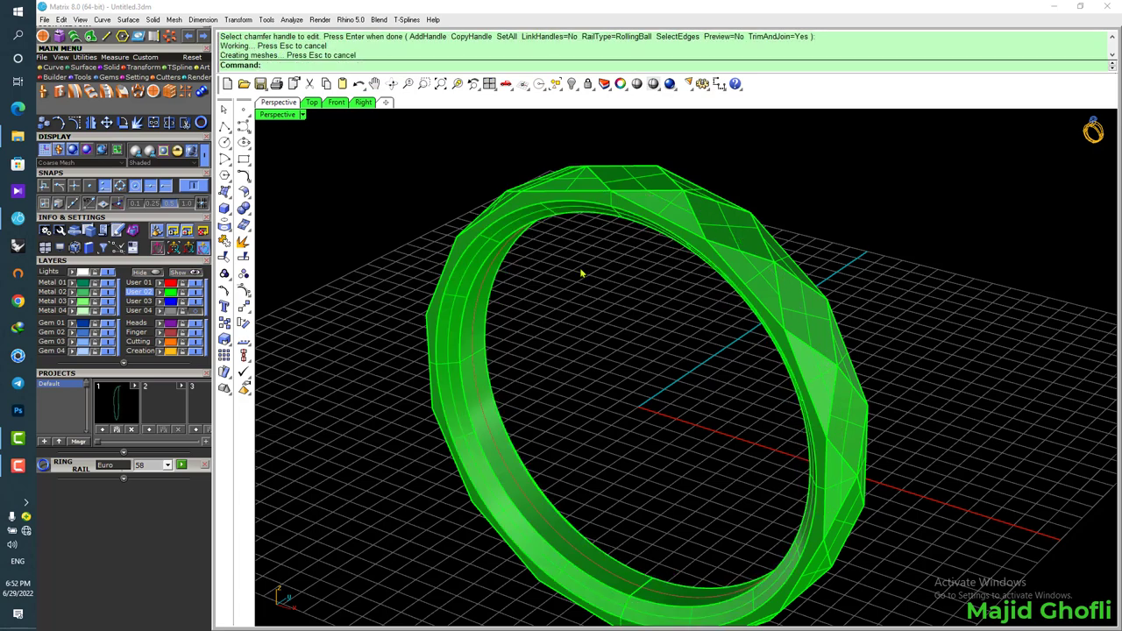
Fillet the edges left by the chamfers around the finger hole on both sides of the band with a 0.25 radius
left_click(244, 207)
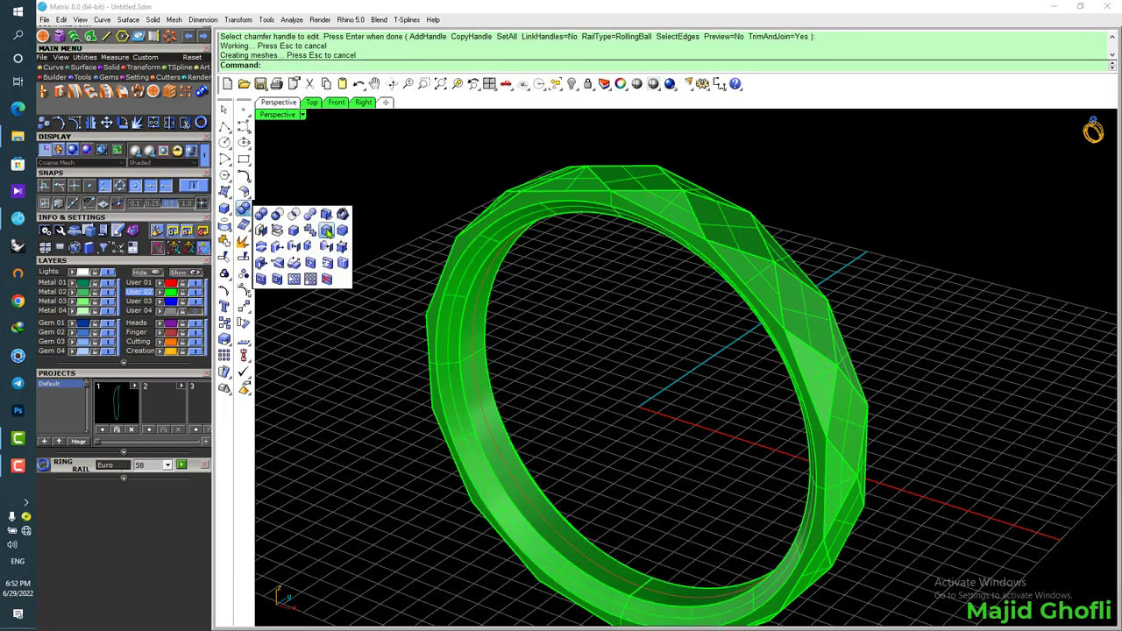
left_click(331, 233)
left_click(467, 253)
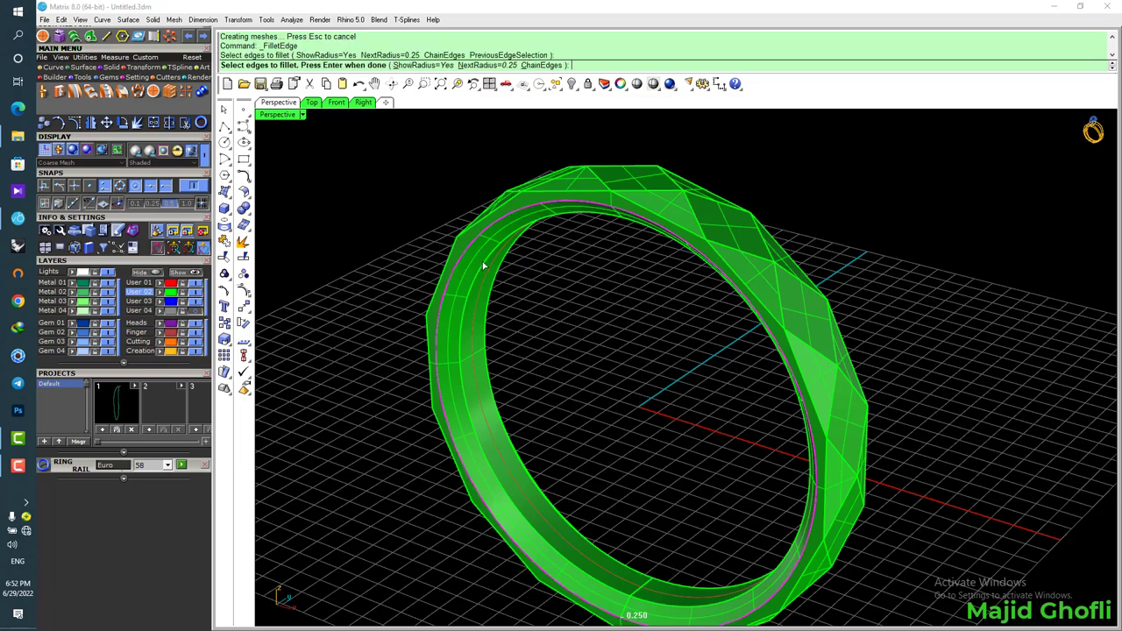
left_click(482, 261)
left_click(496, 286)
right_click_drag(564, 292, 717, 326)
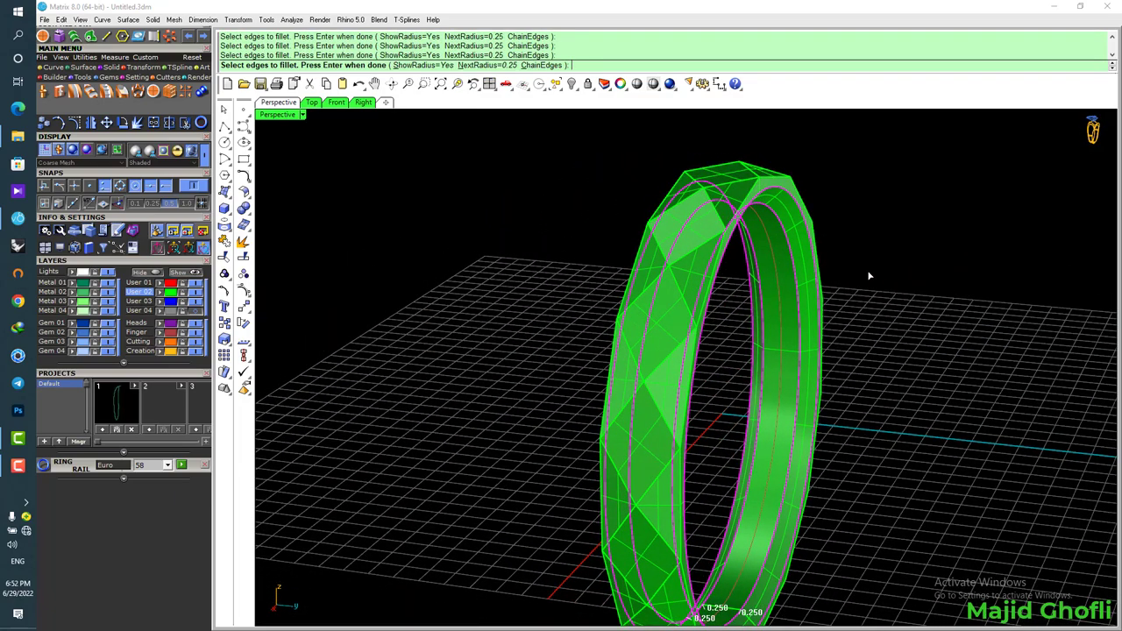
key("Return")
key("Return")
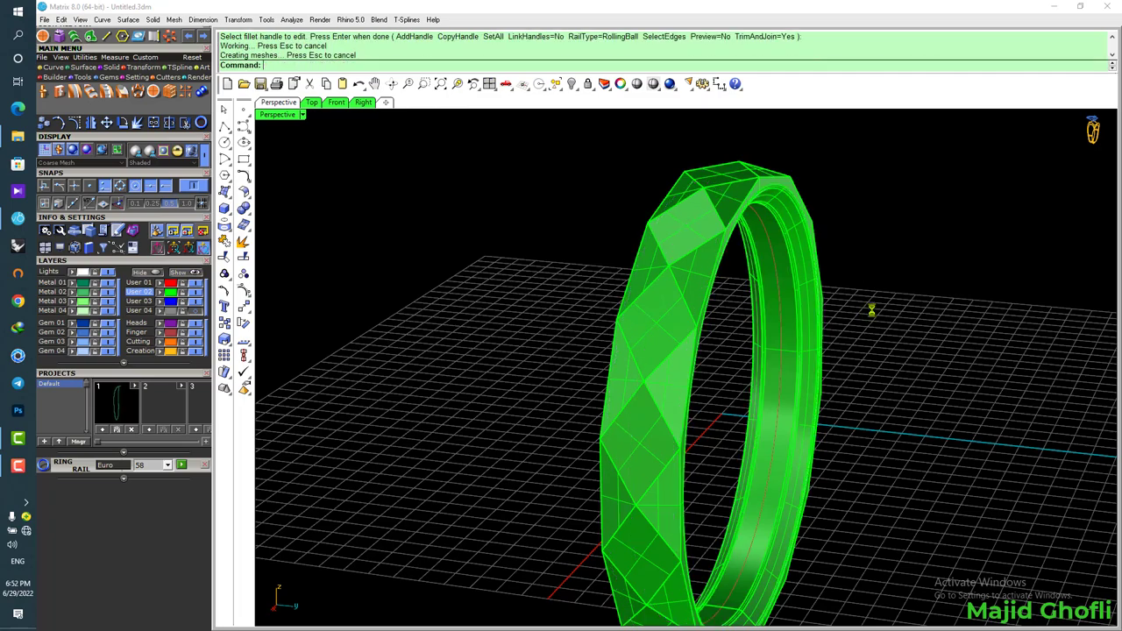
Move the finished band solid to the Metal 01 layer and deselect it
right_click_drag(871, 311, 634, 232)
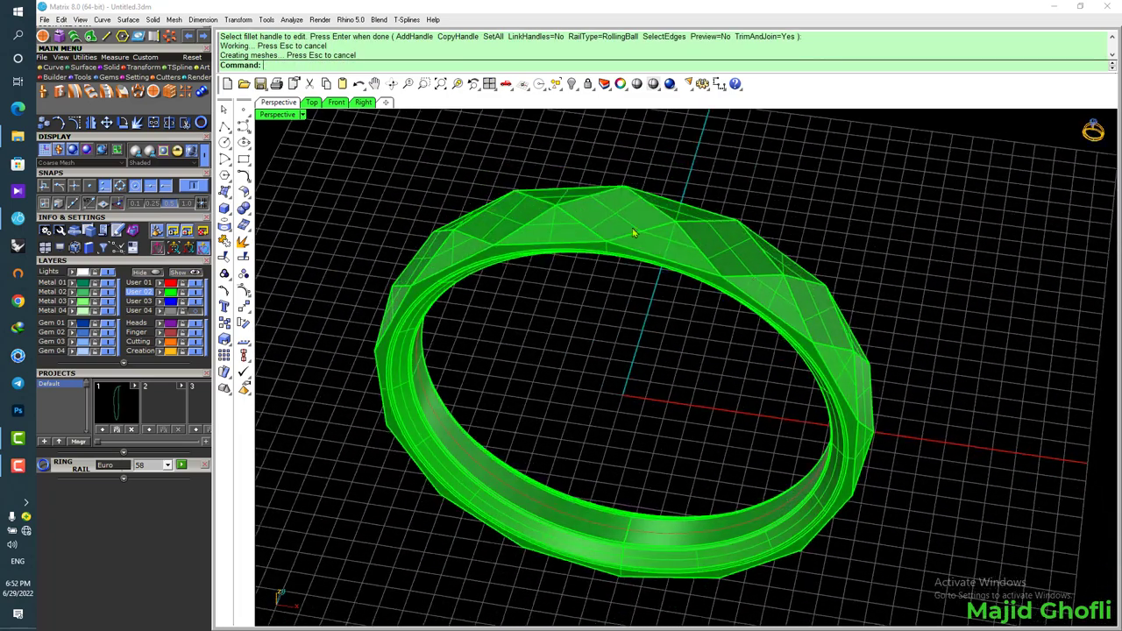
left_click(566, 214)
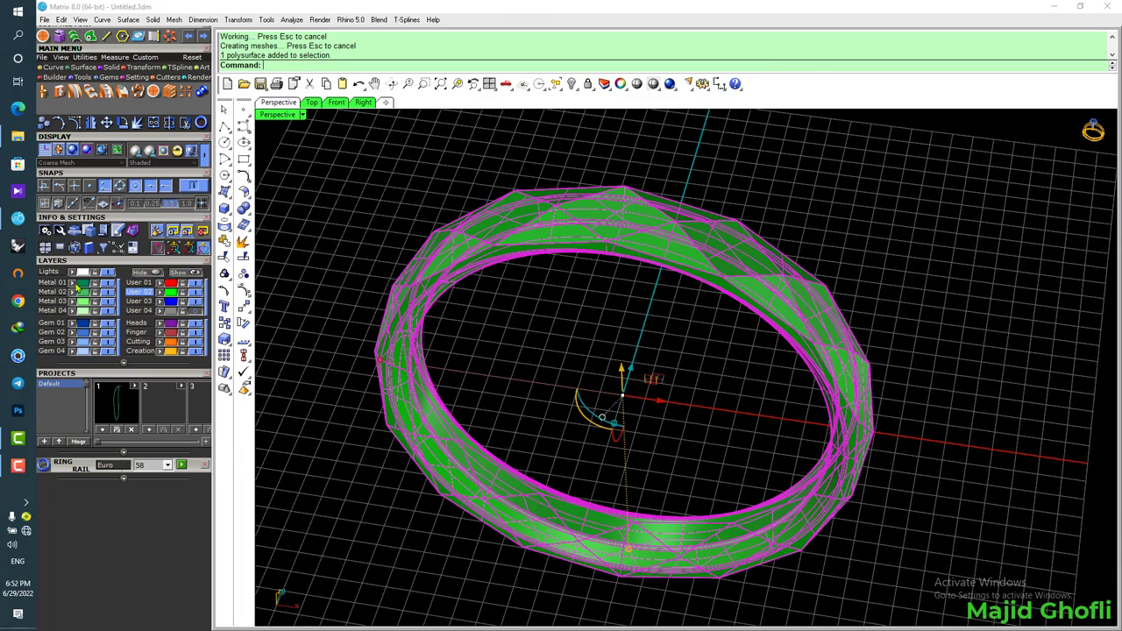
left_click(77, 286)
left_click(369, 182)
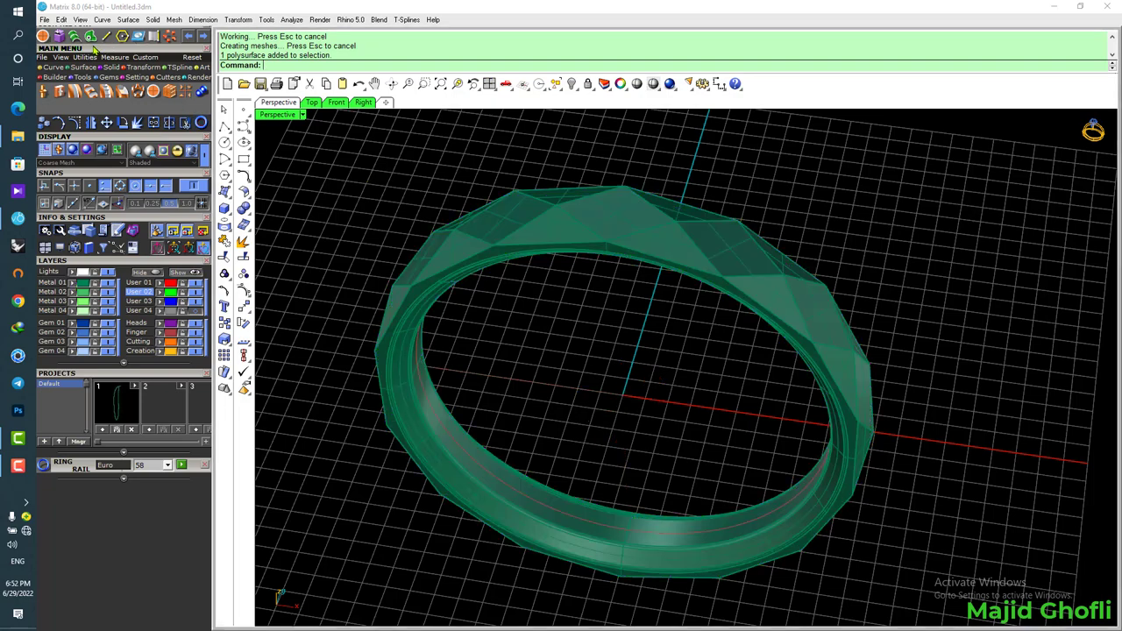
Extract a copy of the top rhombus facet from the band onto layer User 02 and turn the Metal 01 layer off
left_click(109, 69)
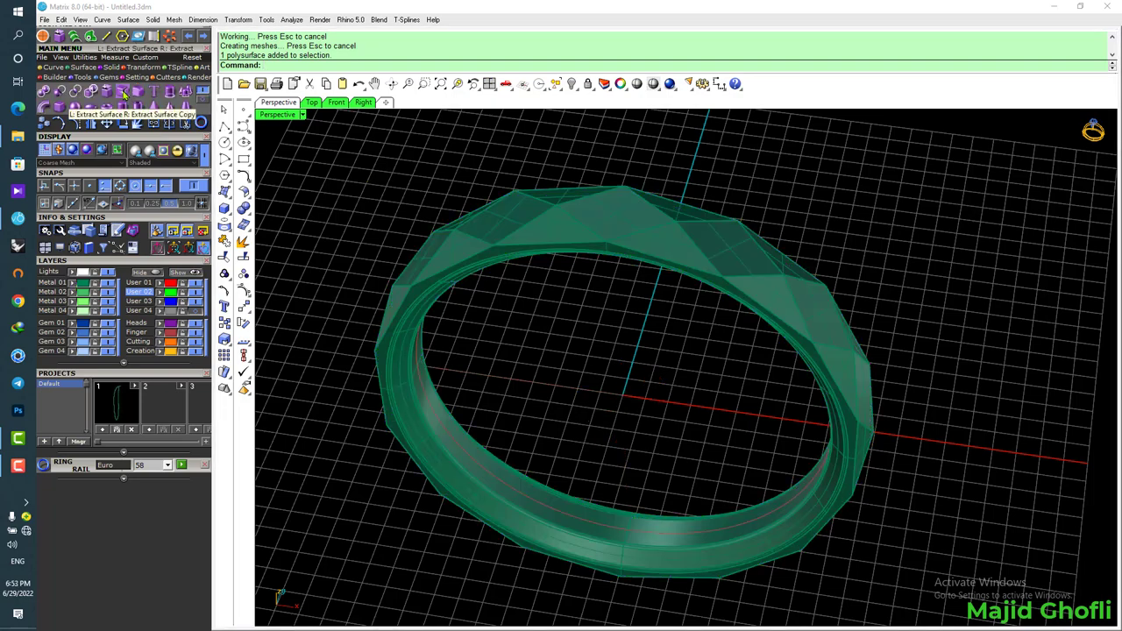
left_click(123, 92)
scroll(612, 214, "up", 3)
left_click(616, 218)
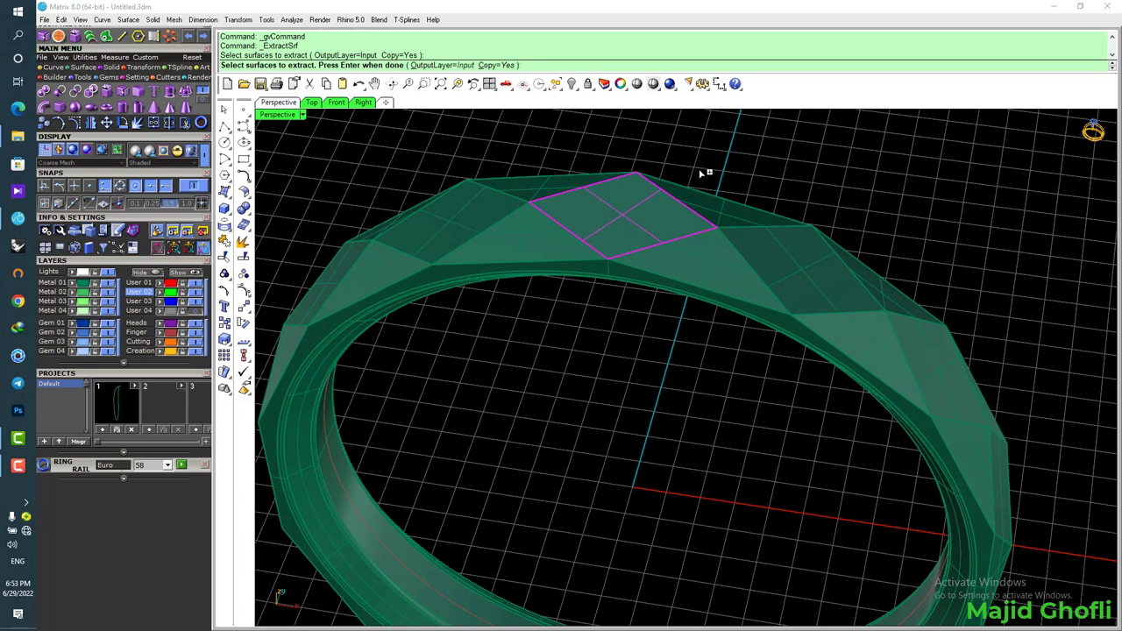
key("Return")
left_click(160, 292)
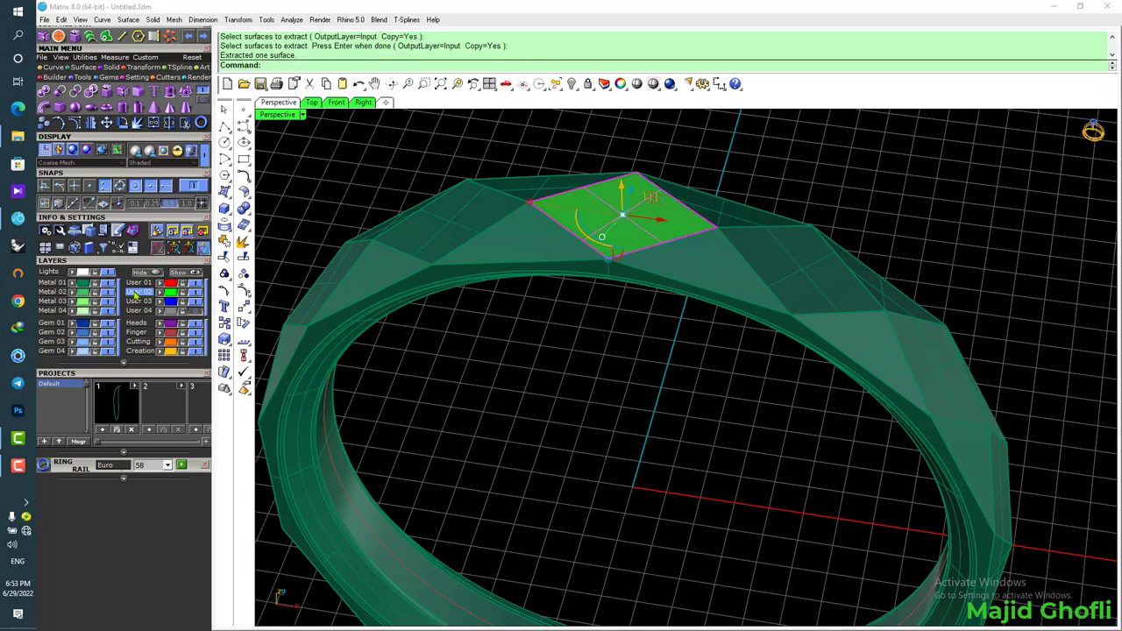
left_click(108, 283)
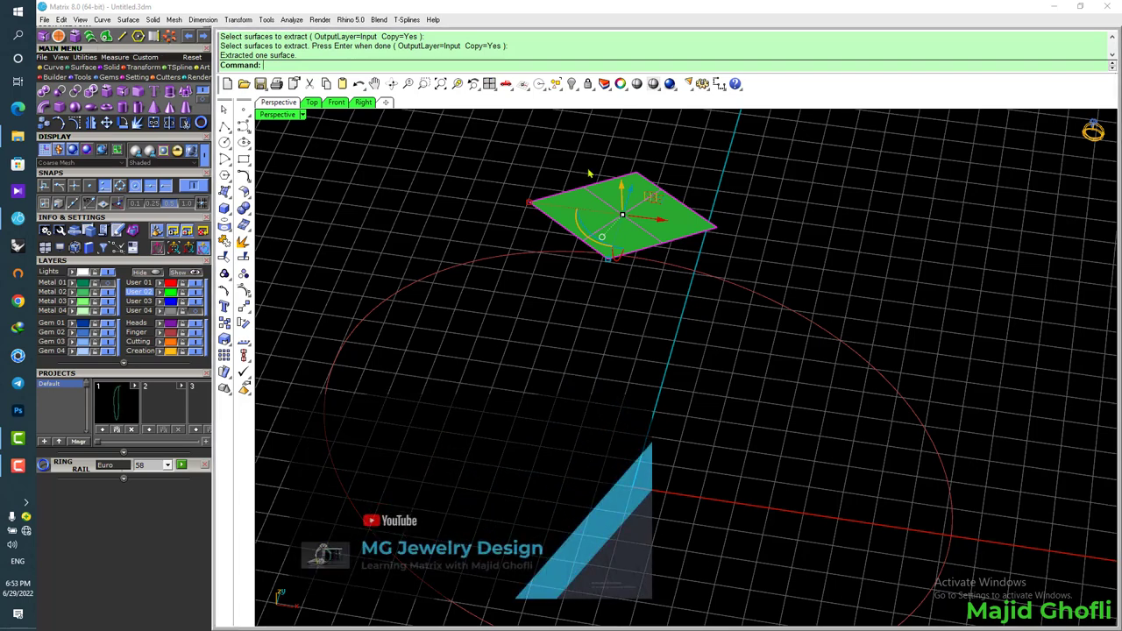
Duplicate and join the four edges of the extracted rhombus, and offset the closed curve 0.25 inward on the surface
left_click(107, 38)
left_click_drag(478, 134, 820, 322)
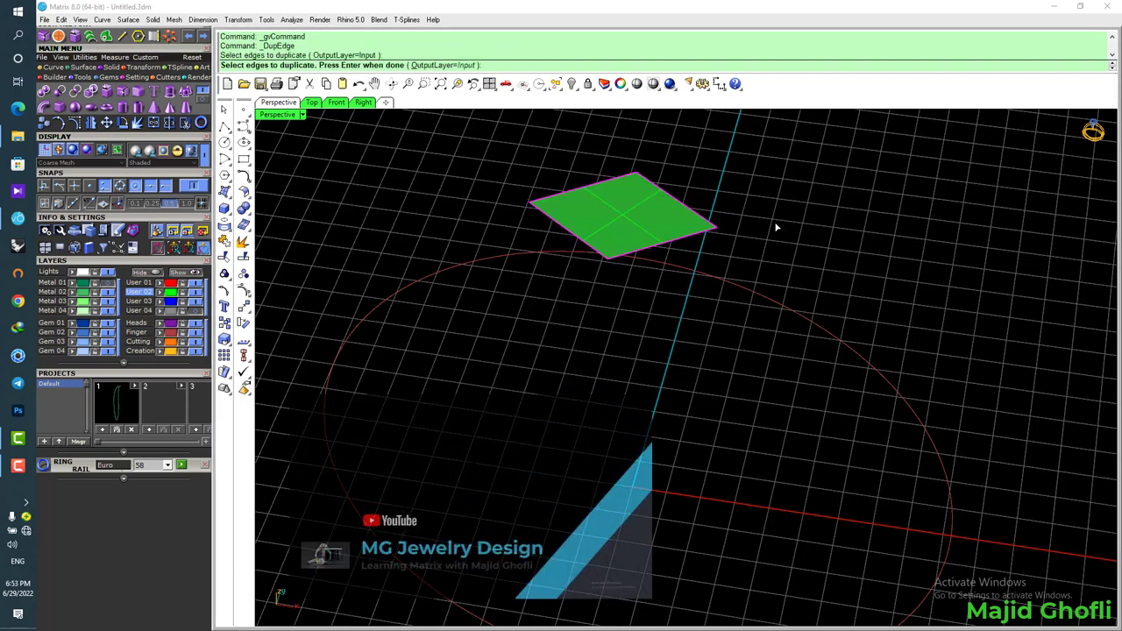
key("Return")
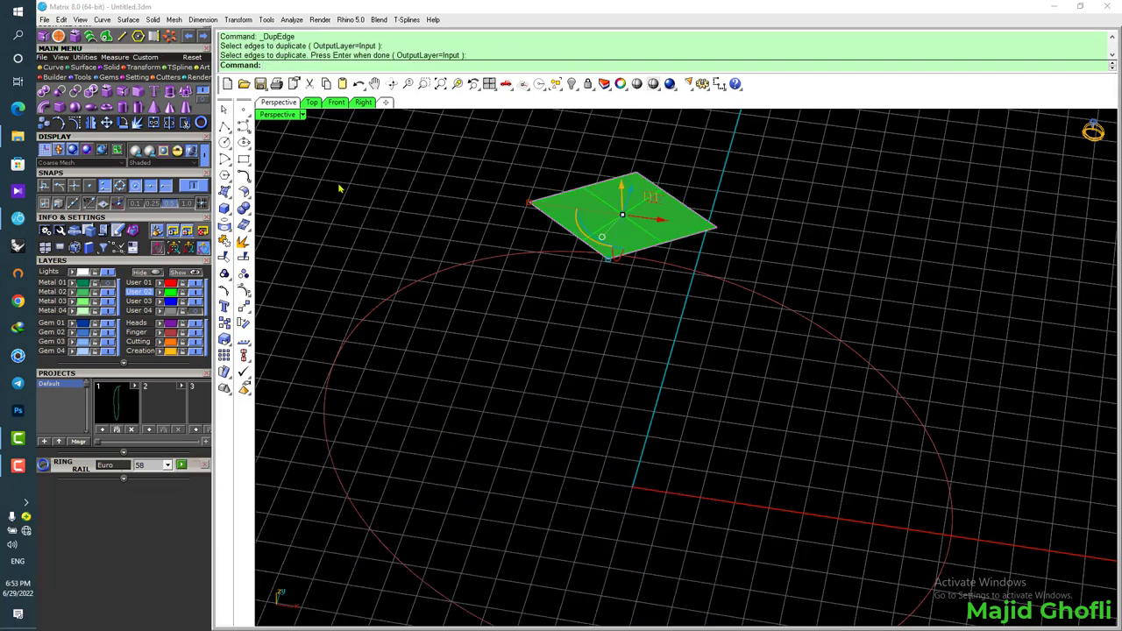
left_click(176, 104)
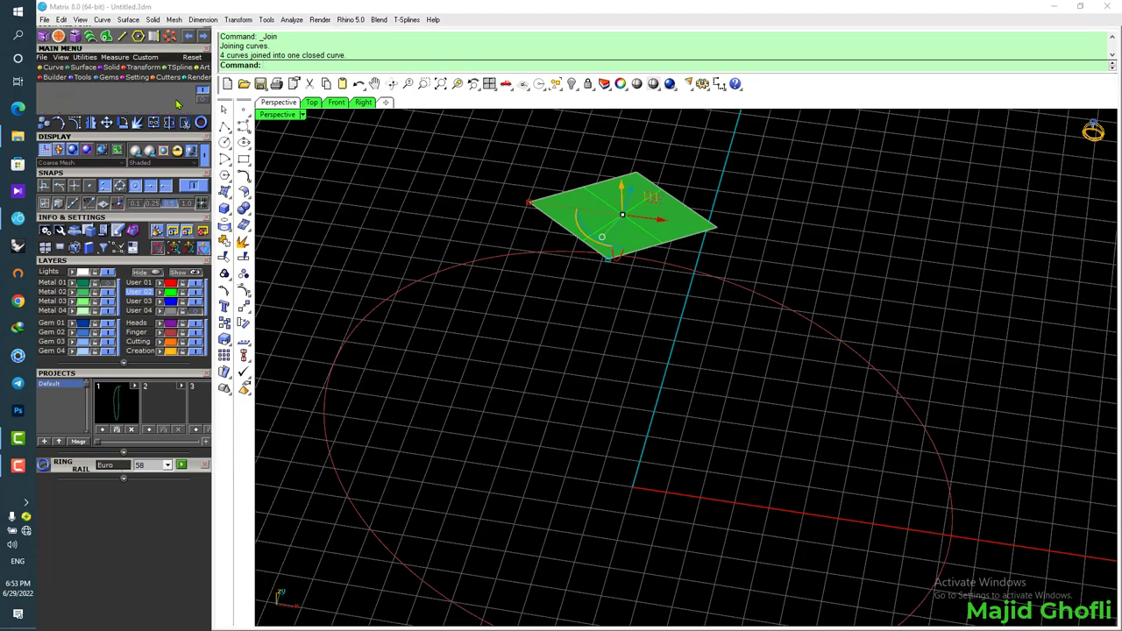
left_click(169, 105)
scroll(617, 208, "up", 4)
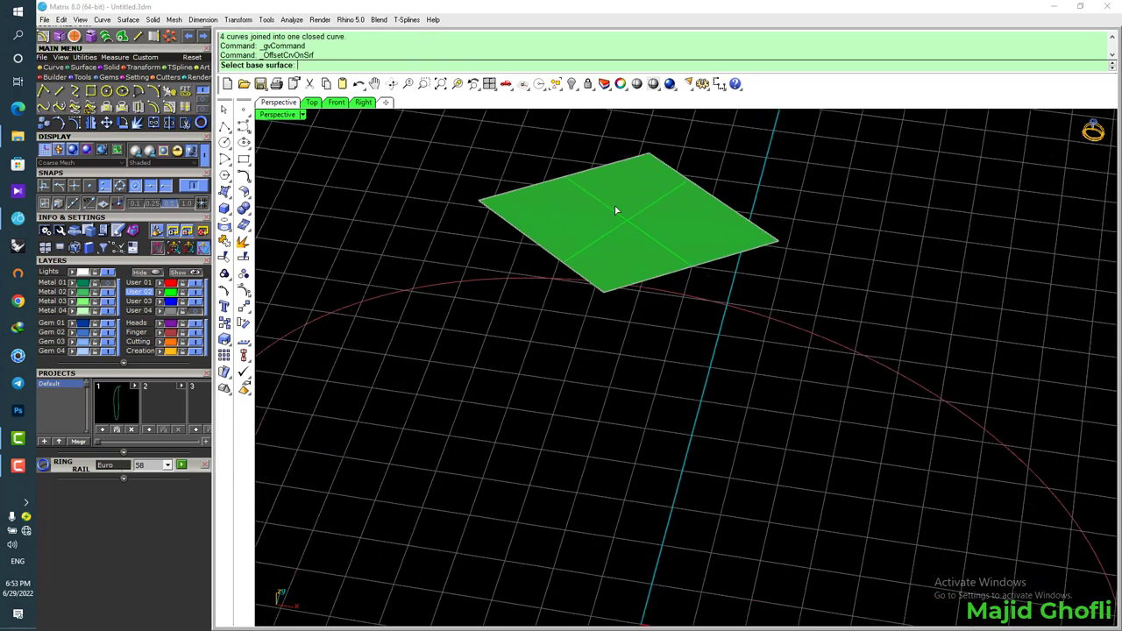
left_click(616, 210)
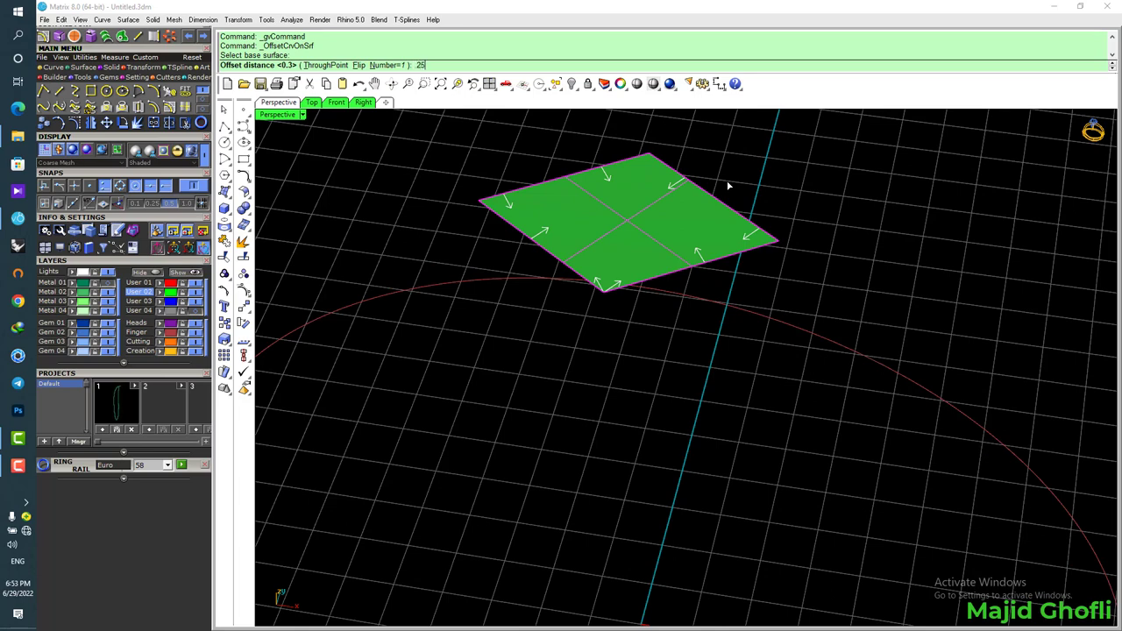
key("Return")
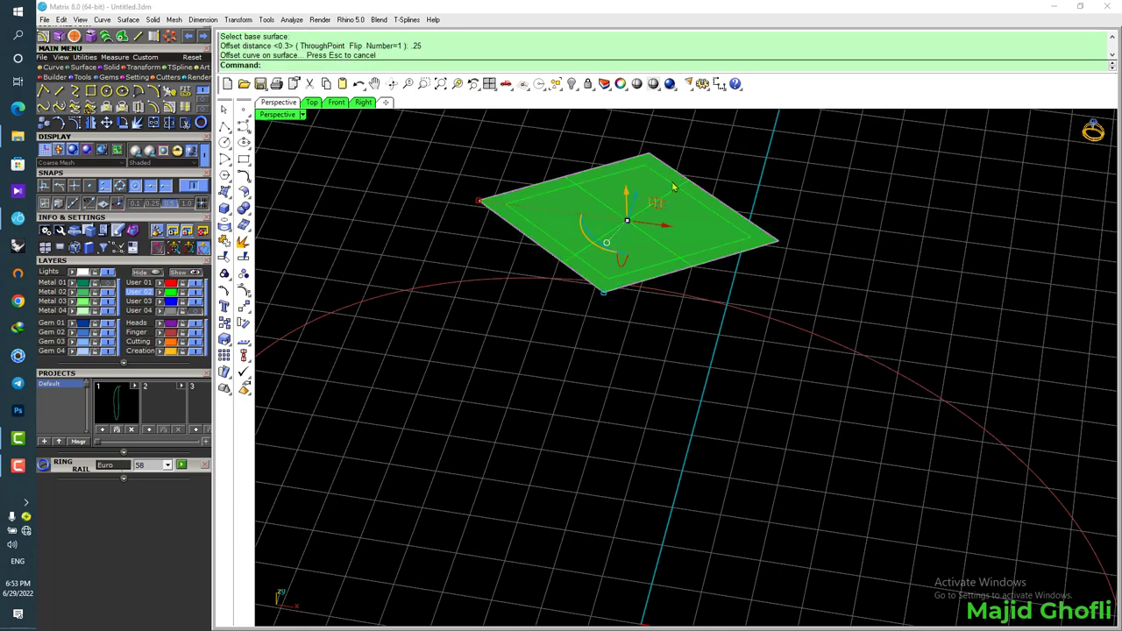
Trim away the outer border of the rhombus surface using the inner offset curve
left_click(184, 123)
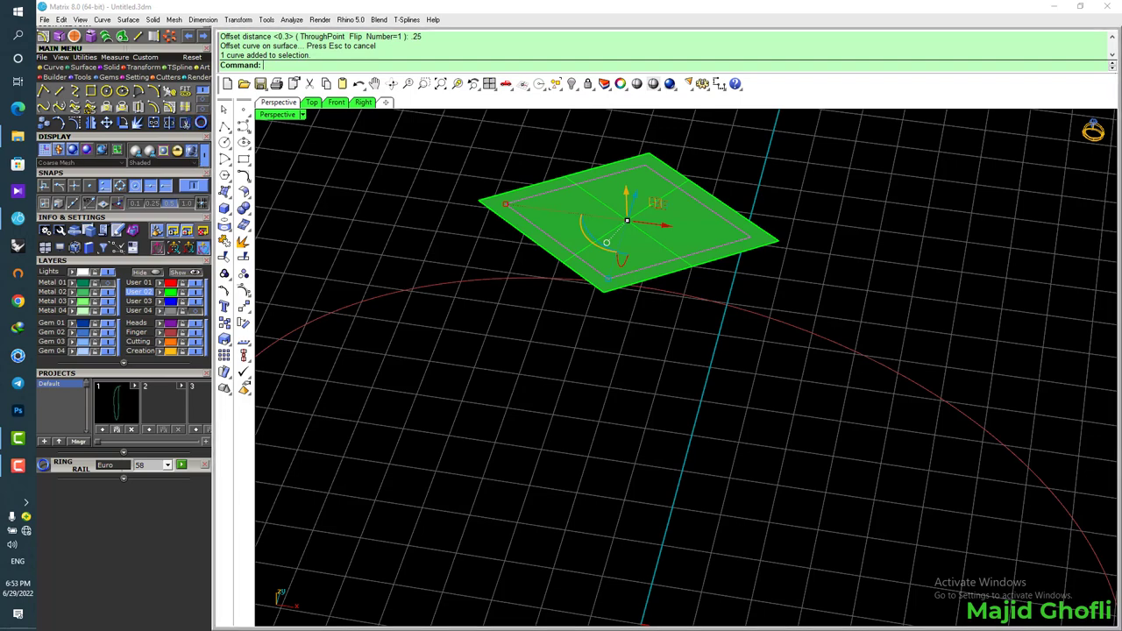
left_click(658, 170)
key("Return")
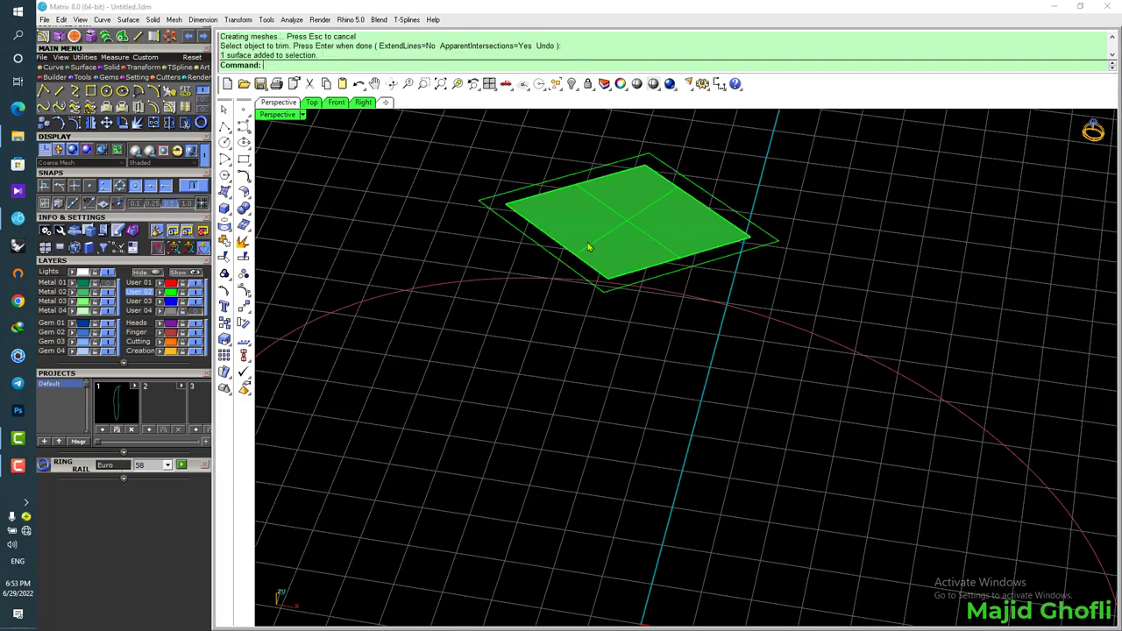
Extrude the trimmed rhombus surface straight by 0.25 to both sides as a solid, keeping the input surface
left_click(587, 242)
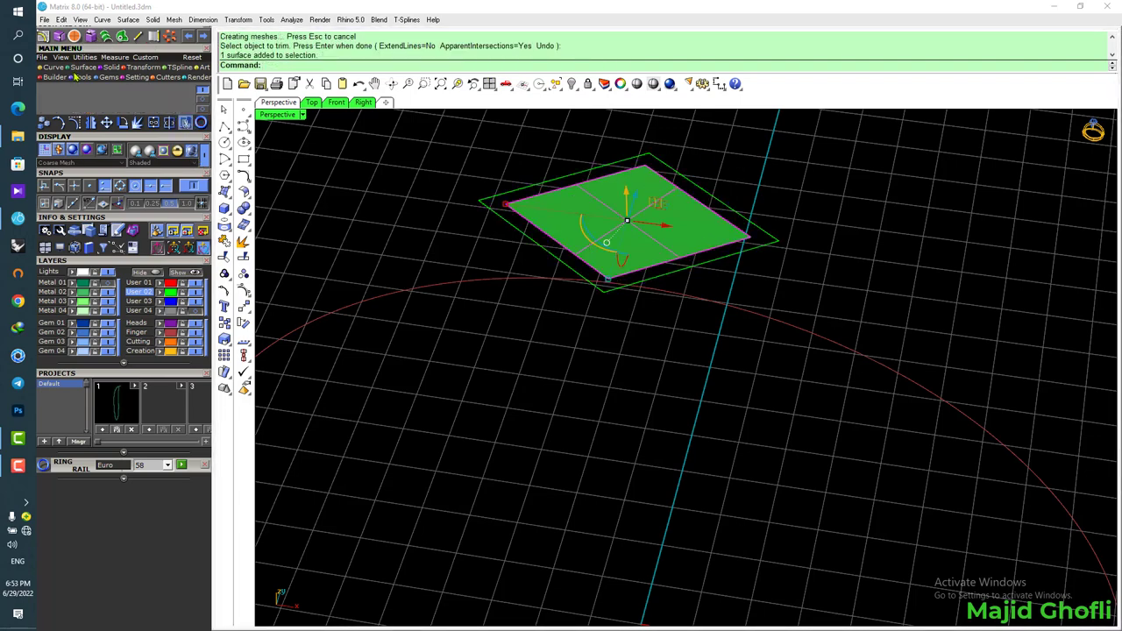
mouse_move(83, 68)
left_click(123, 106)
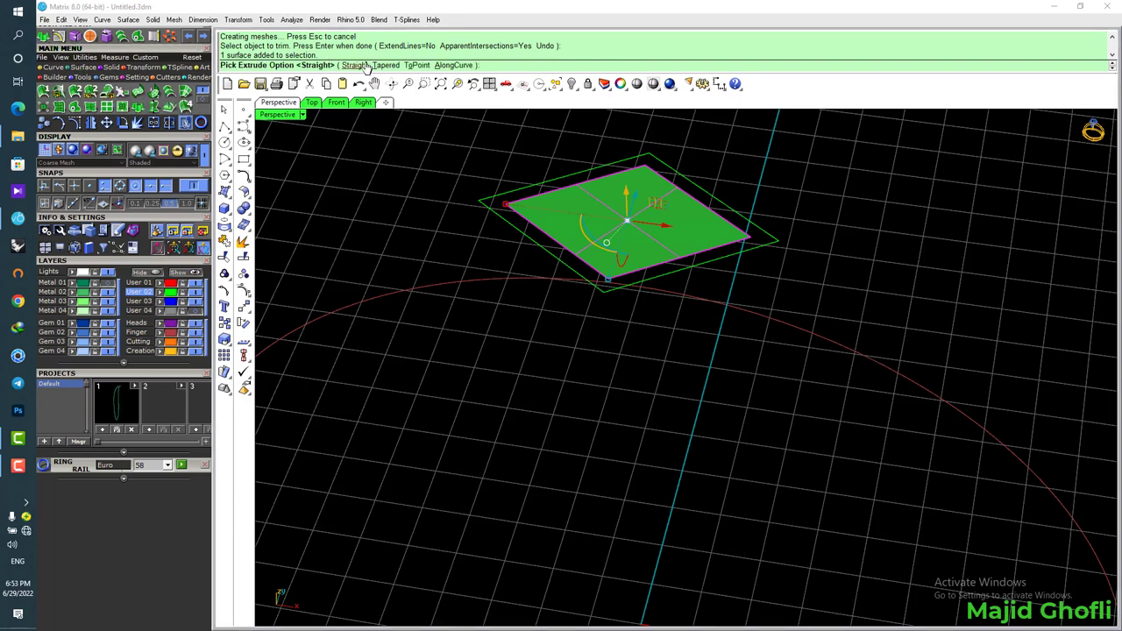
left_click(356, 65)
left_click(426, 64)
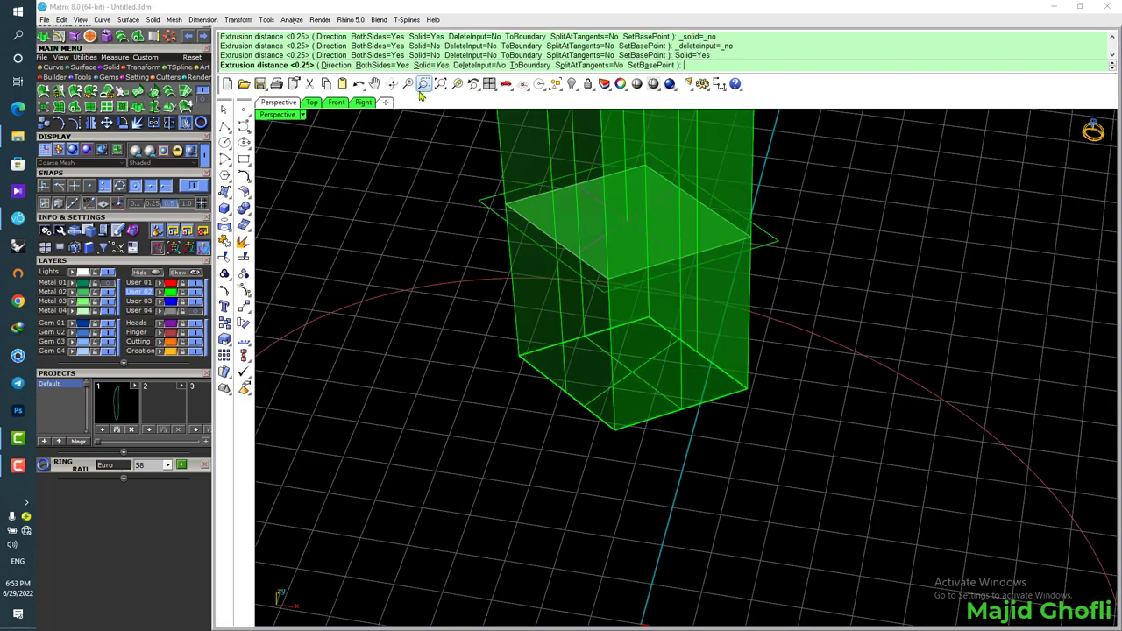
key("Return")
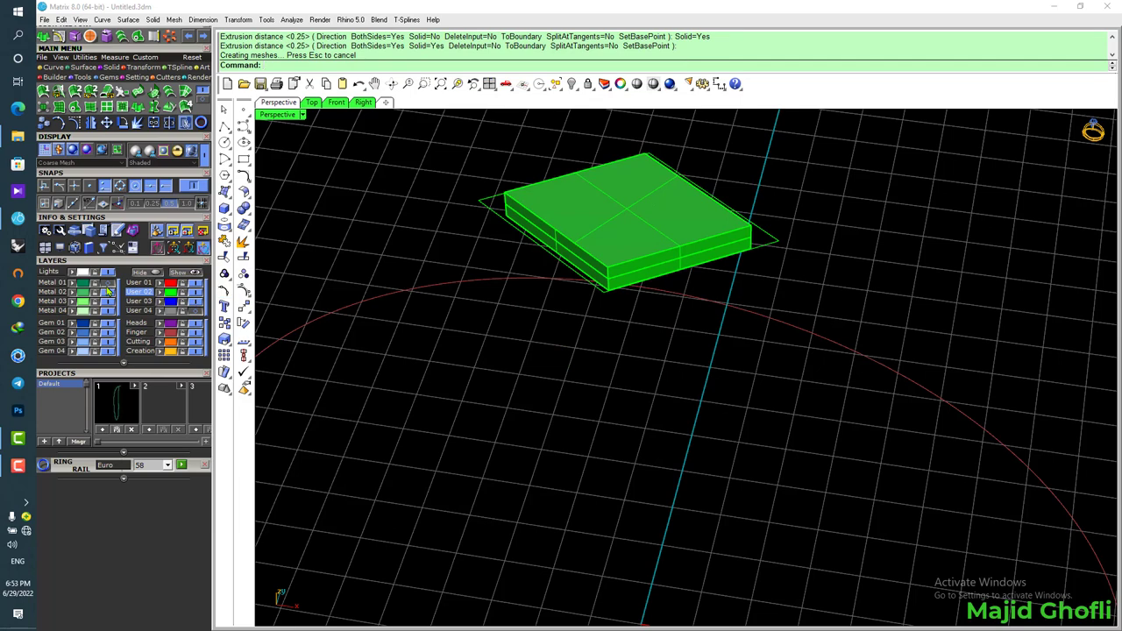
Turn the Metal 01 layer back on and subtract the extruded rhombus block from the band with Boolean Difference
left_click(107, 291)
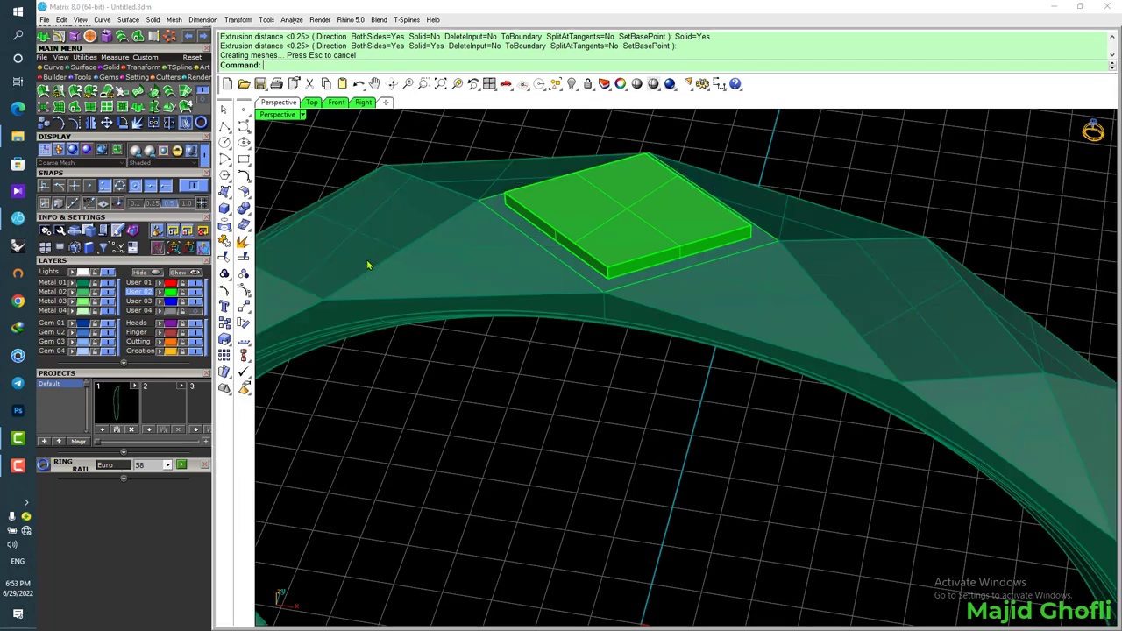
left_click(245, 211)
left_click(277, 213)
left_click(450, 252)
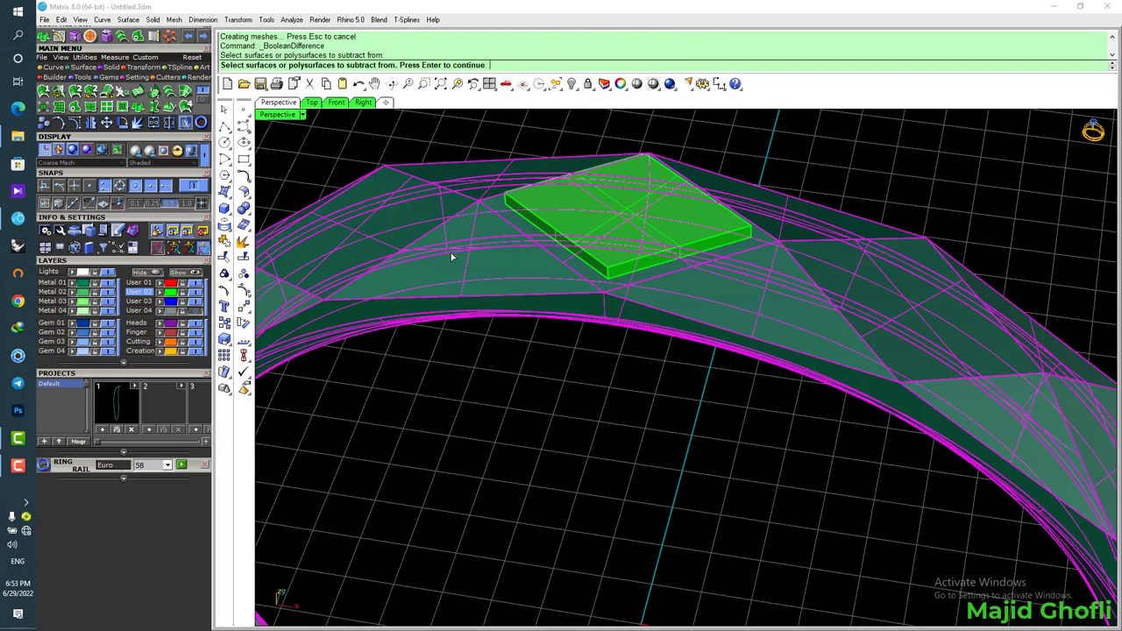
key("Return")
left_click(559, 222)
key("Return")
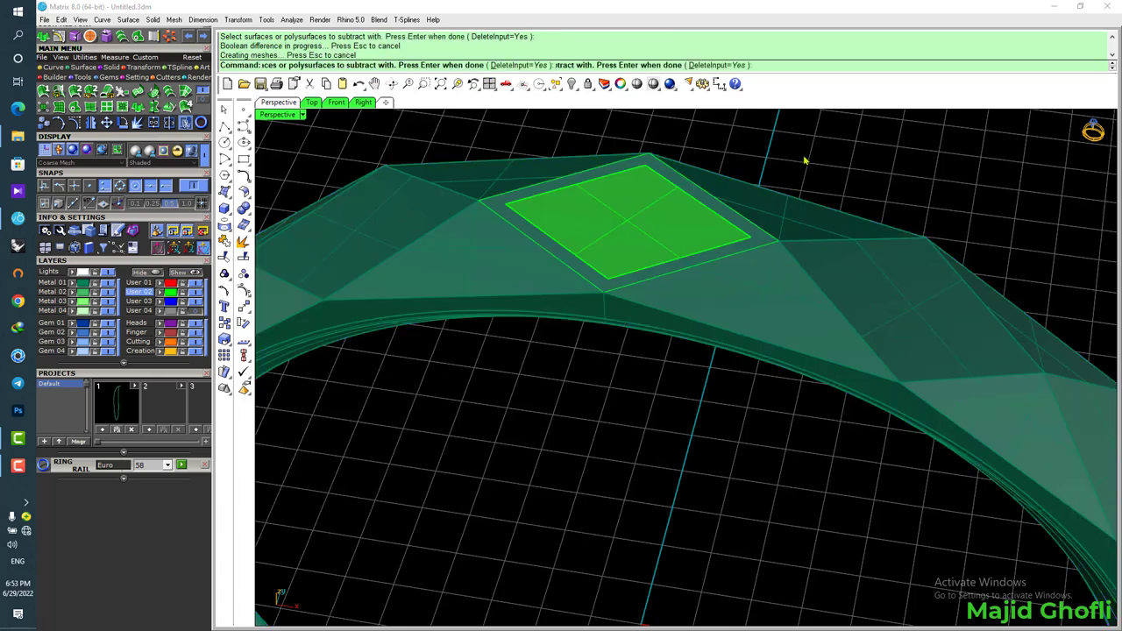
Select everything left on layer User 02, the two rhombus curves and the trimmed surface, and delete it
left_click(147, 297)
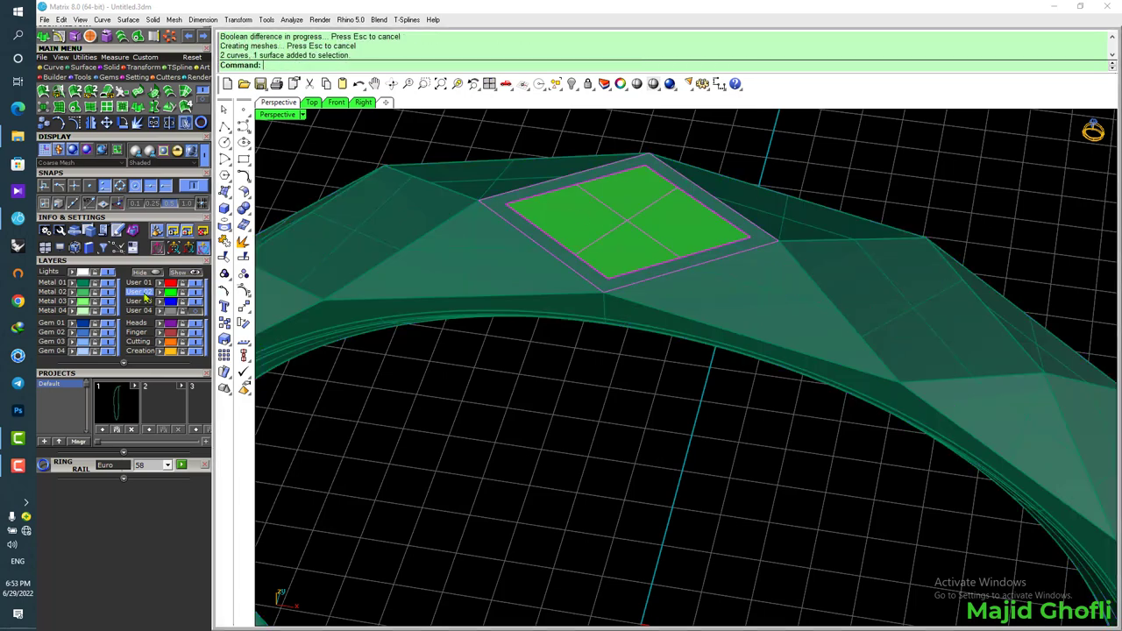
key("Delete")
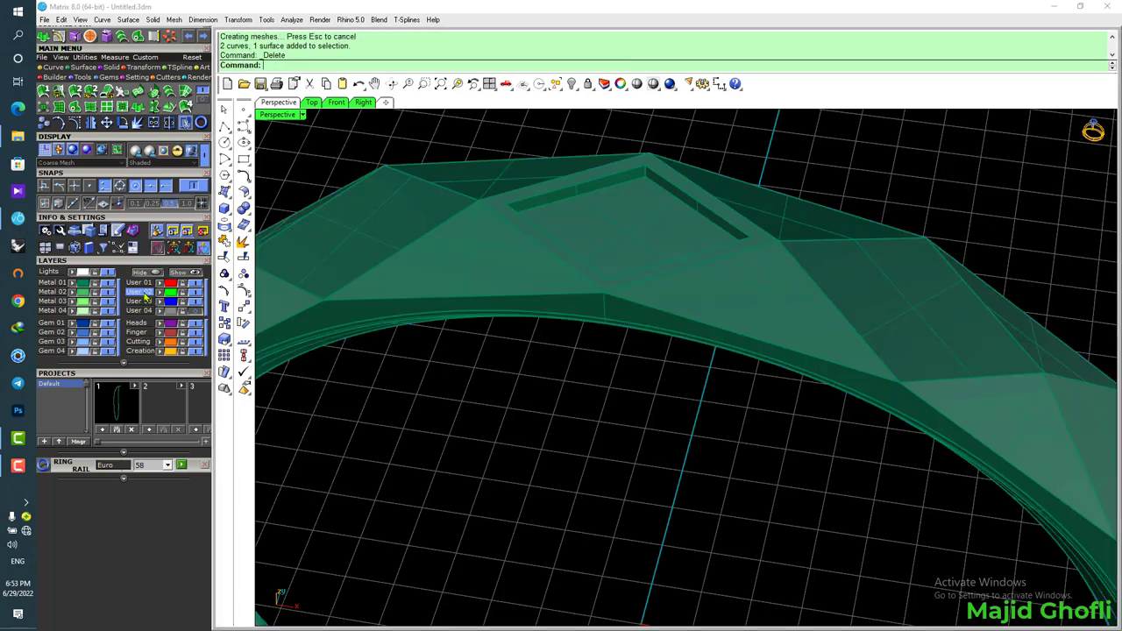
Bring up the Gem on Surface tool and load the Metal 01 band as its placement surface
left_click(56, 284)
left_click(603, 218)
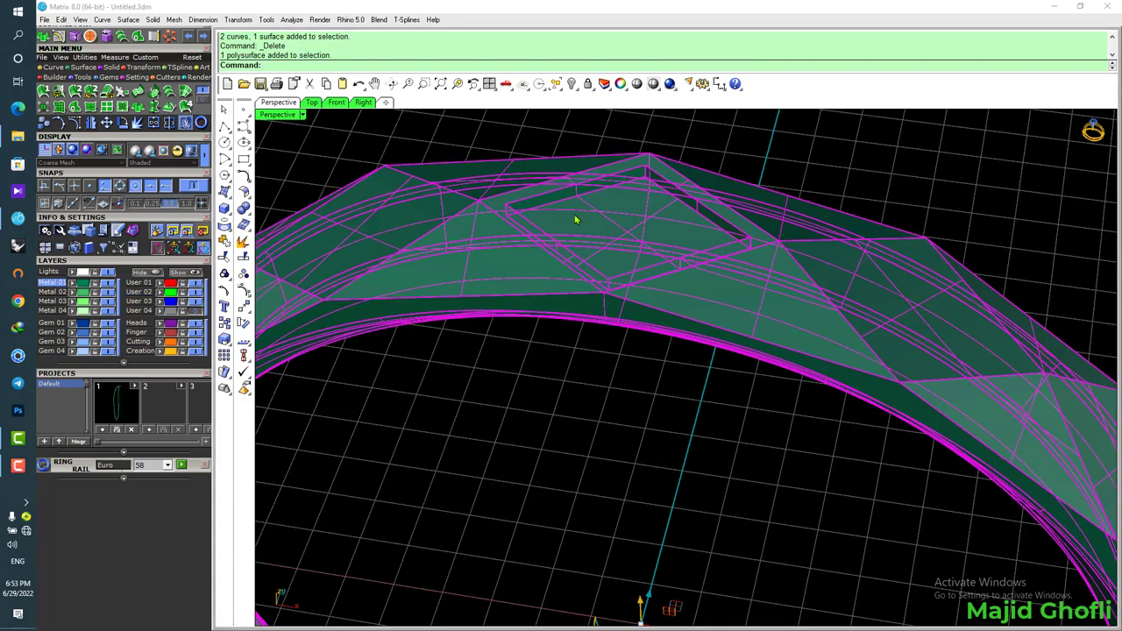
left_click(107, 78)
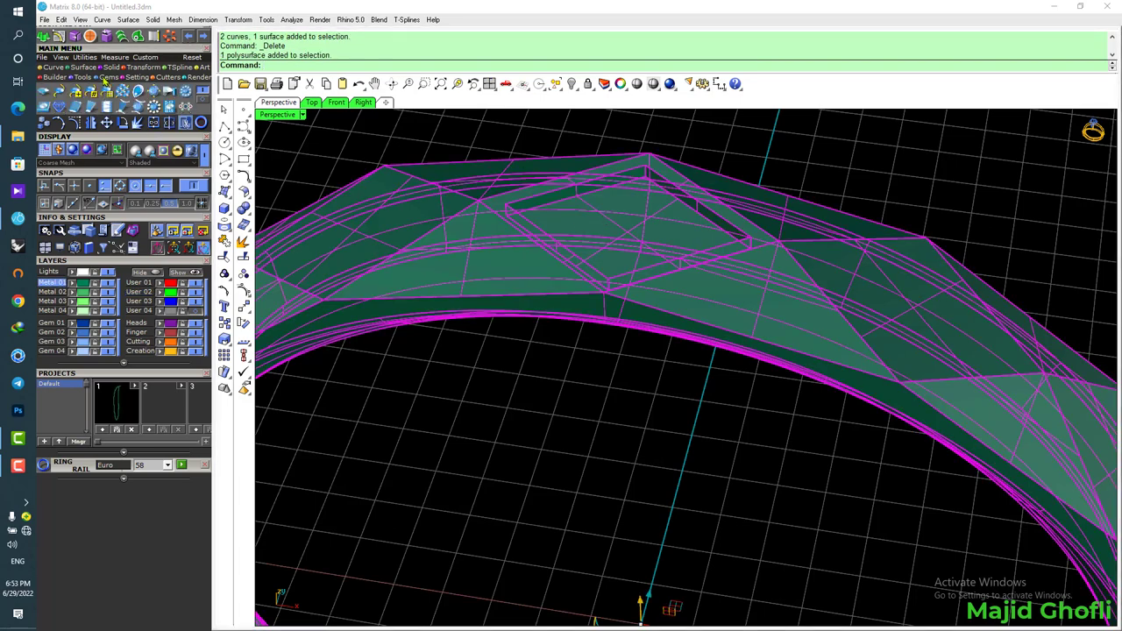
left_click(50, 106)
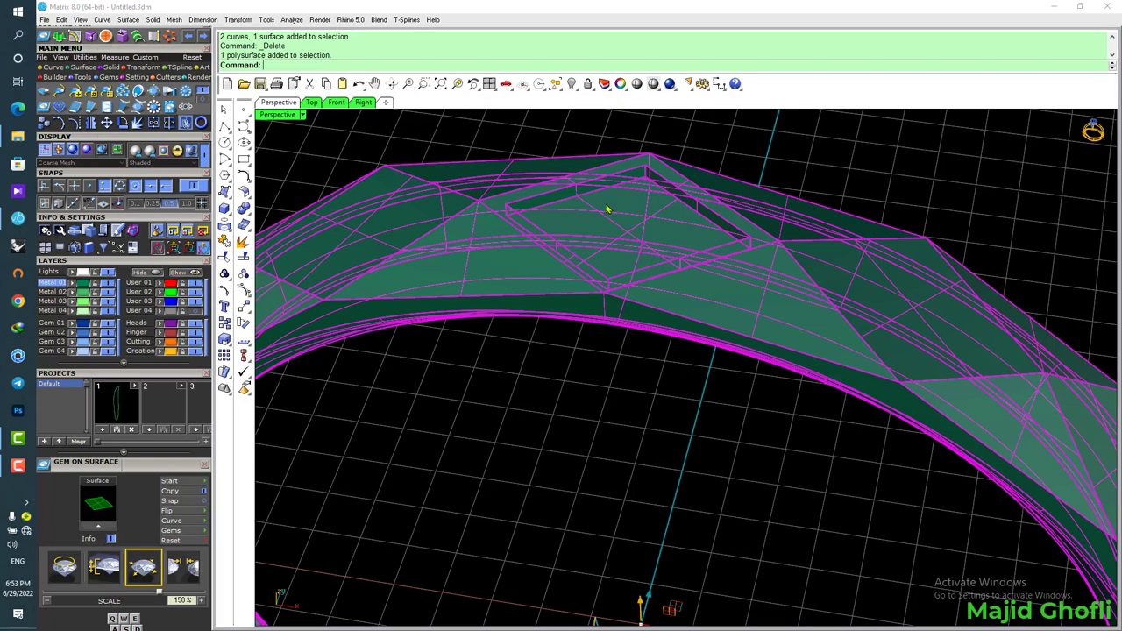
left_click(105, 528)
left_click(580, 210)
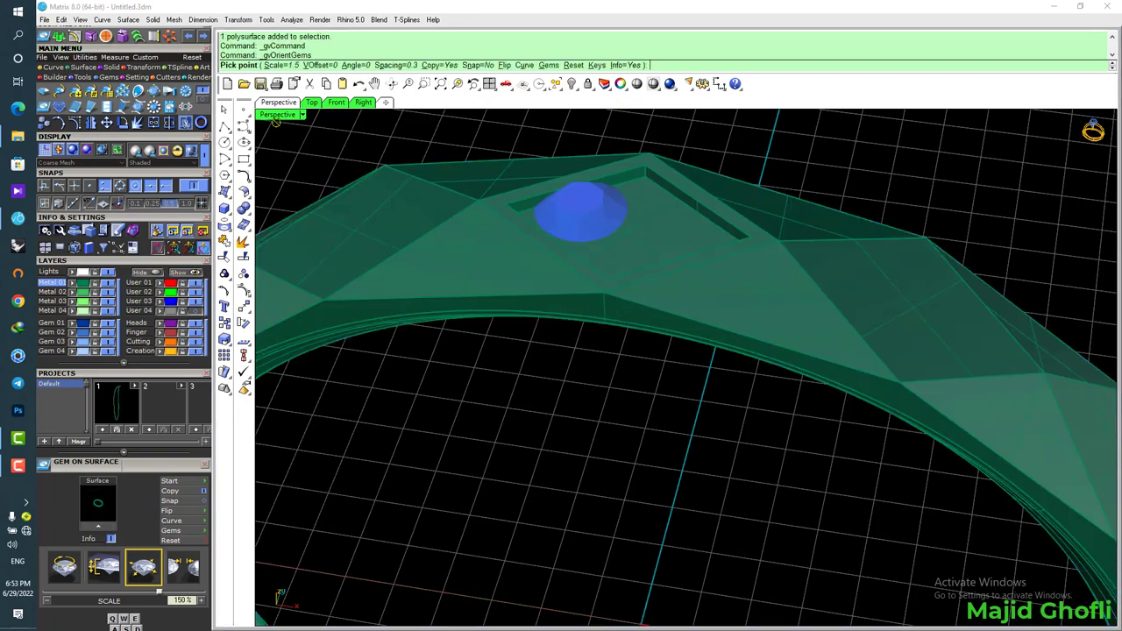
Show the recessed rhombus close up in a maximized, shaded Top view and leave the gem placement
double_click(274, 117)
double_click(267, 115)
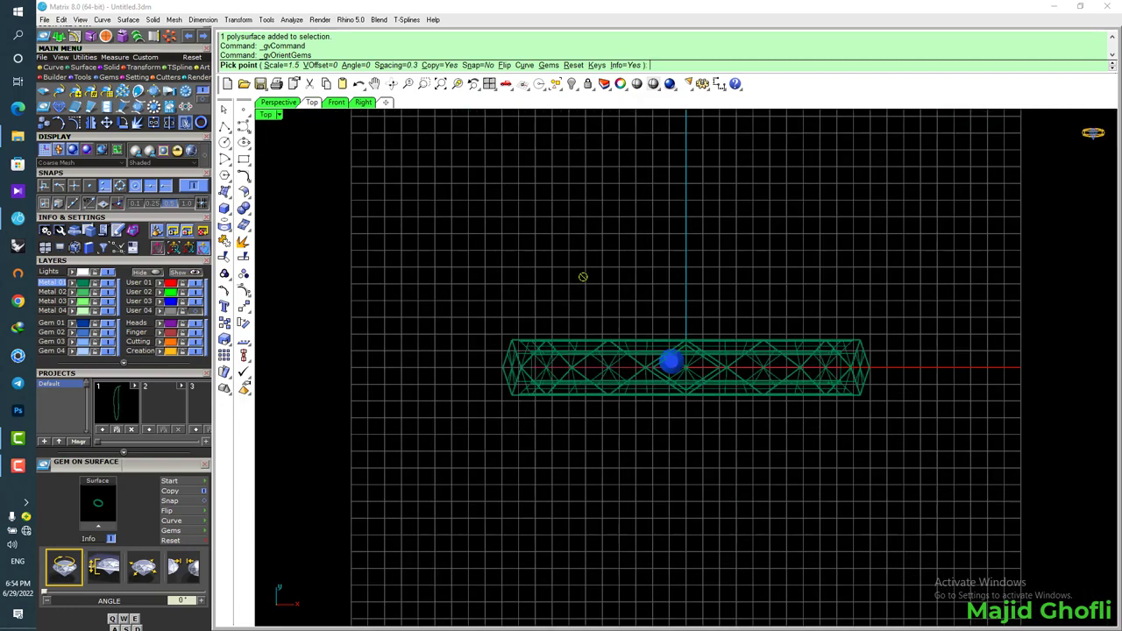
left_click(268, 114)
left_click(320, 64)
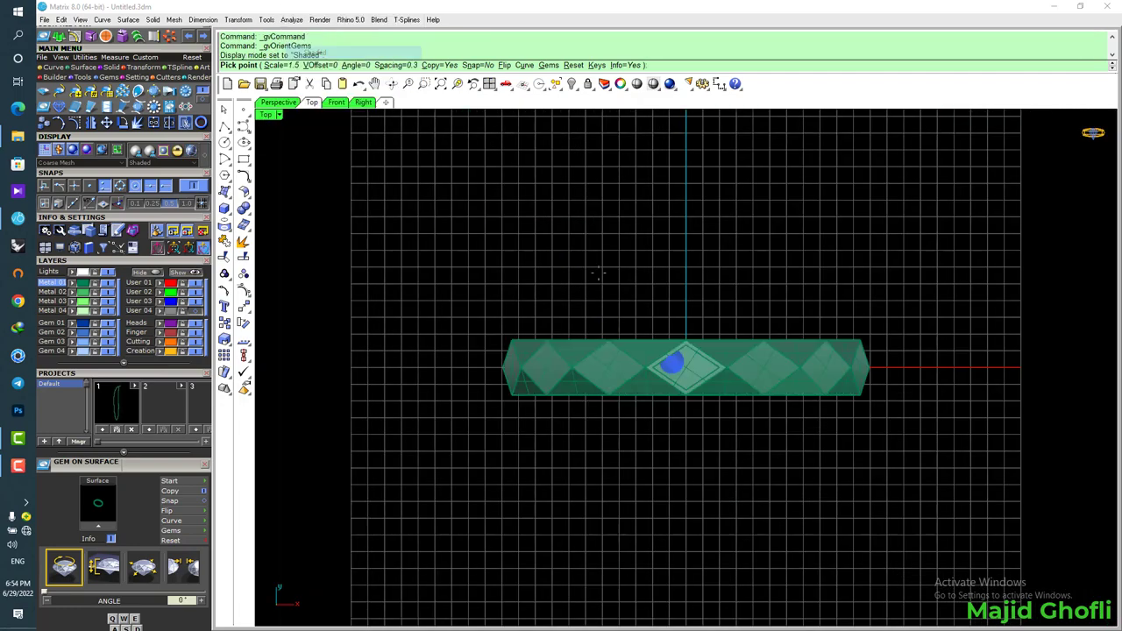
scroll(688, 361, "up", 3)
scroll(689, 357, "up", 8)
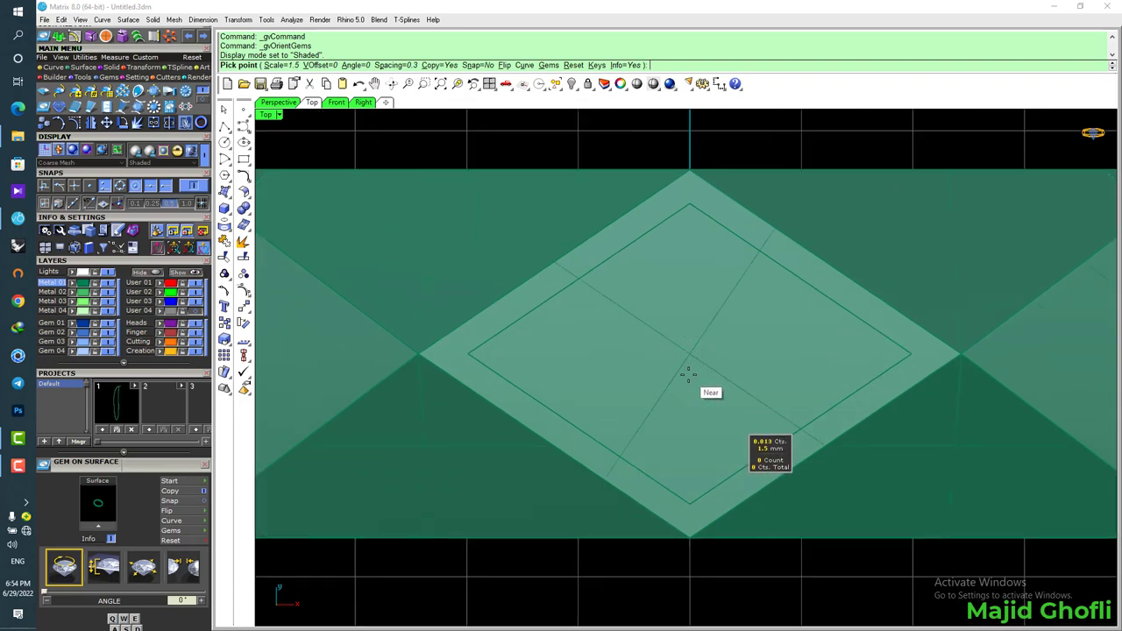
key("Escape")
Extract a copy of the recess floor surface, put it on layer User 01 and turn off the Metal 01 layer
left_click(75, 36)
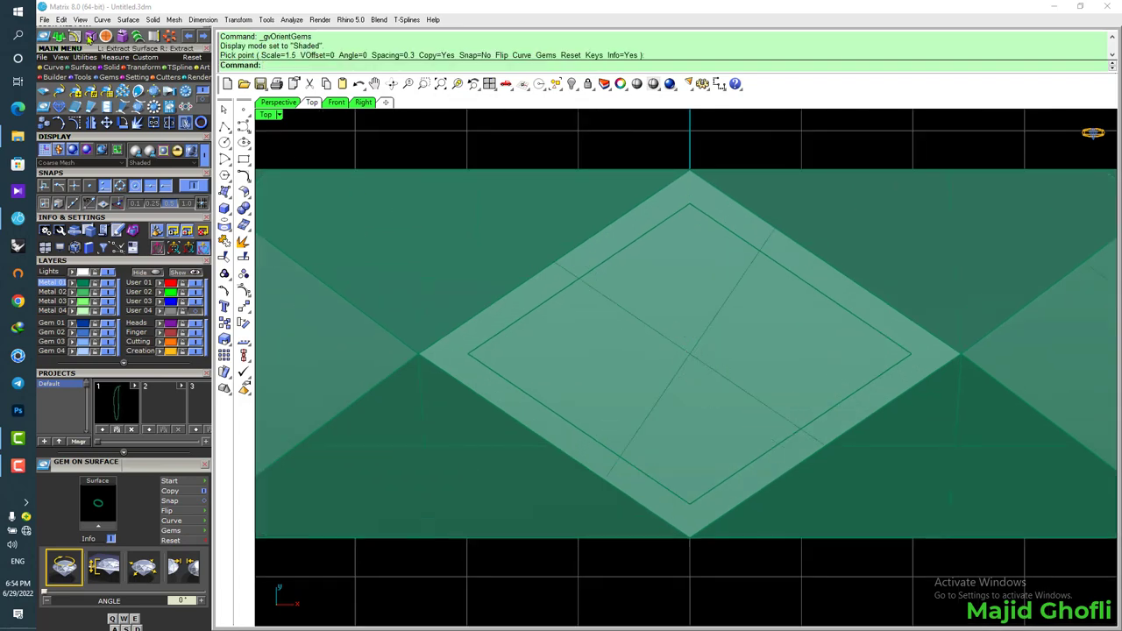
right_click(750, 328)
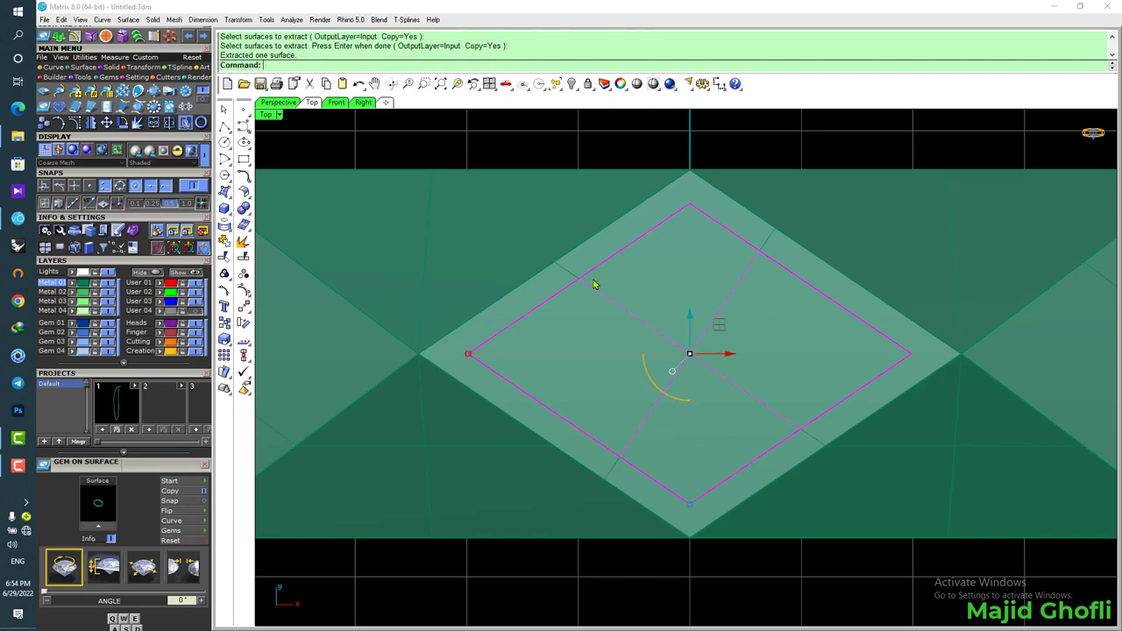
left_click(160, 283)
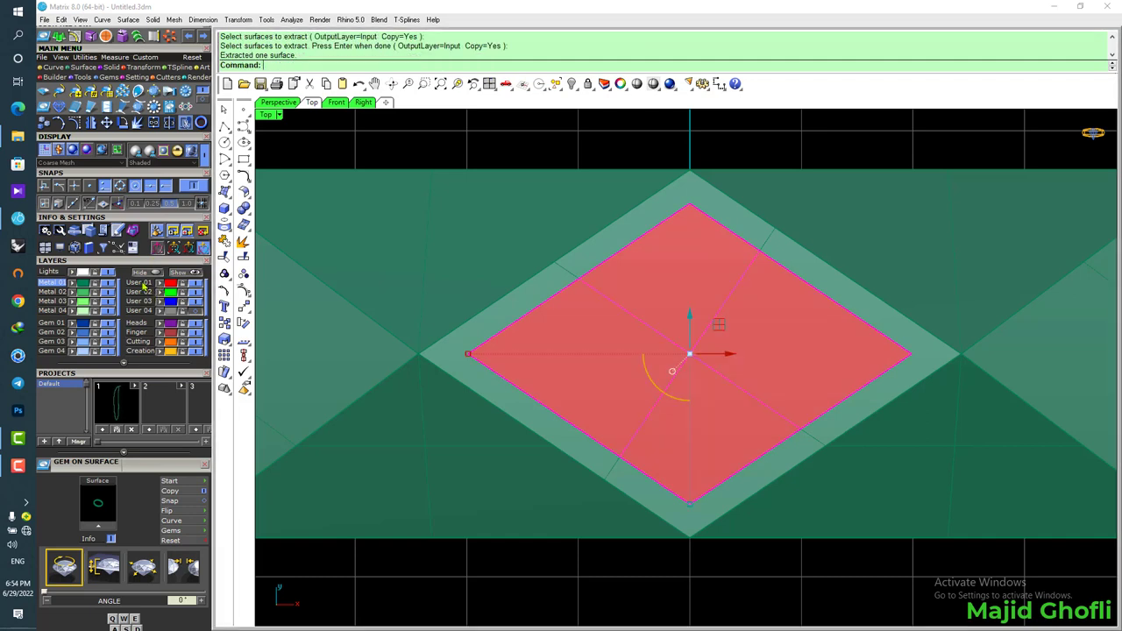
left_click(108, 283)
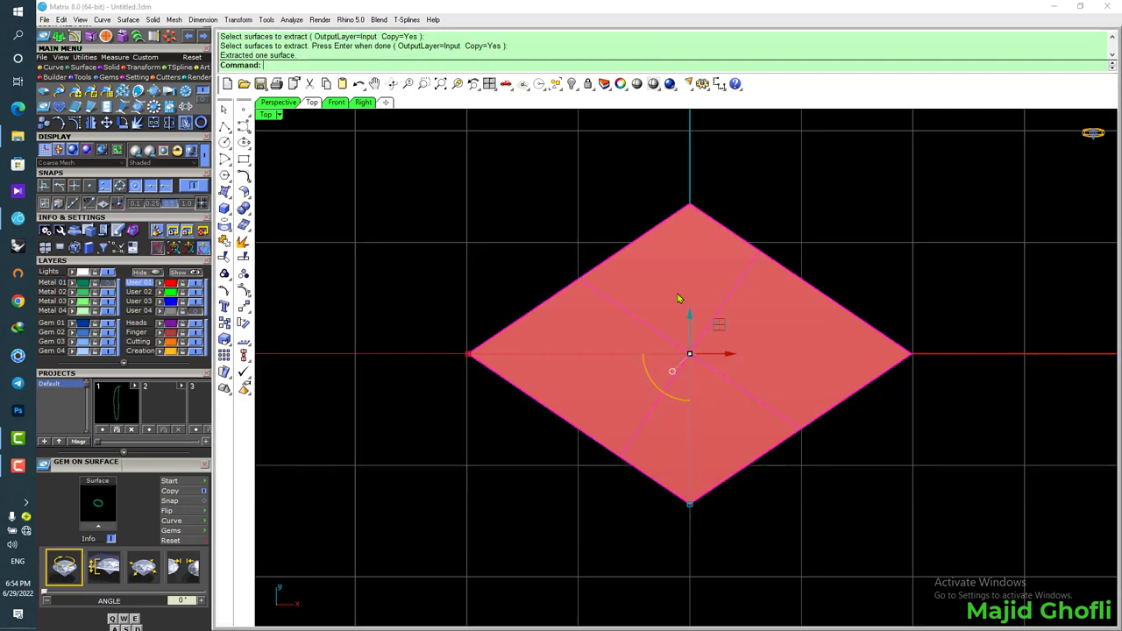
key("Escape")
Load the extracted rhombus into Gem on Surface, raise the gem scale to 2 mm and leave the placement
left_click(704, 310)
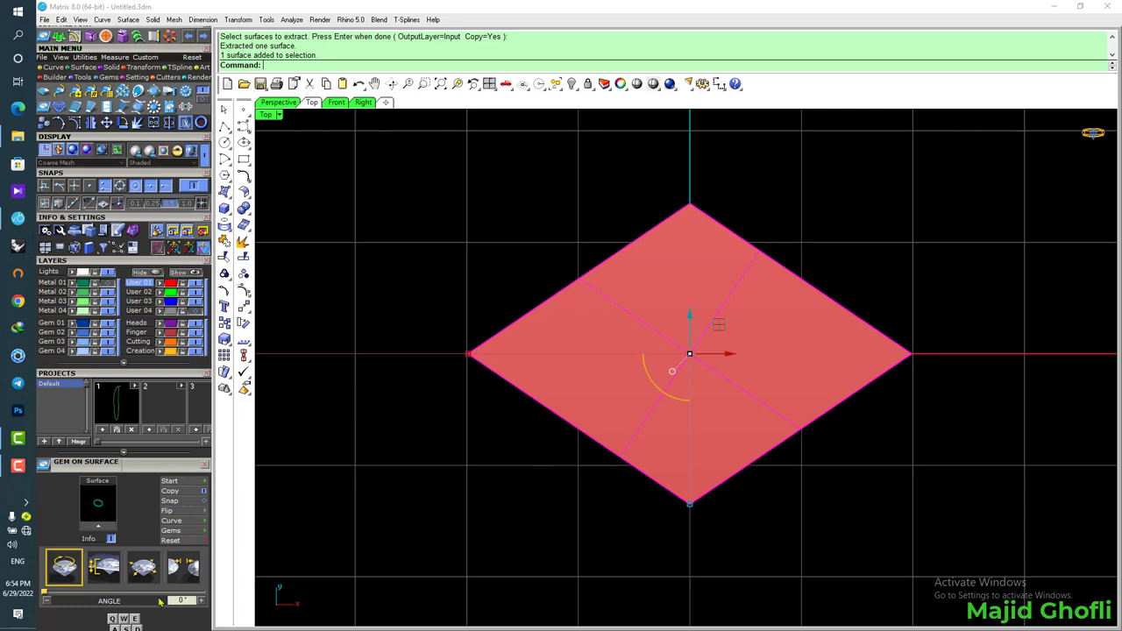
left_click(106, 524)
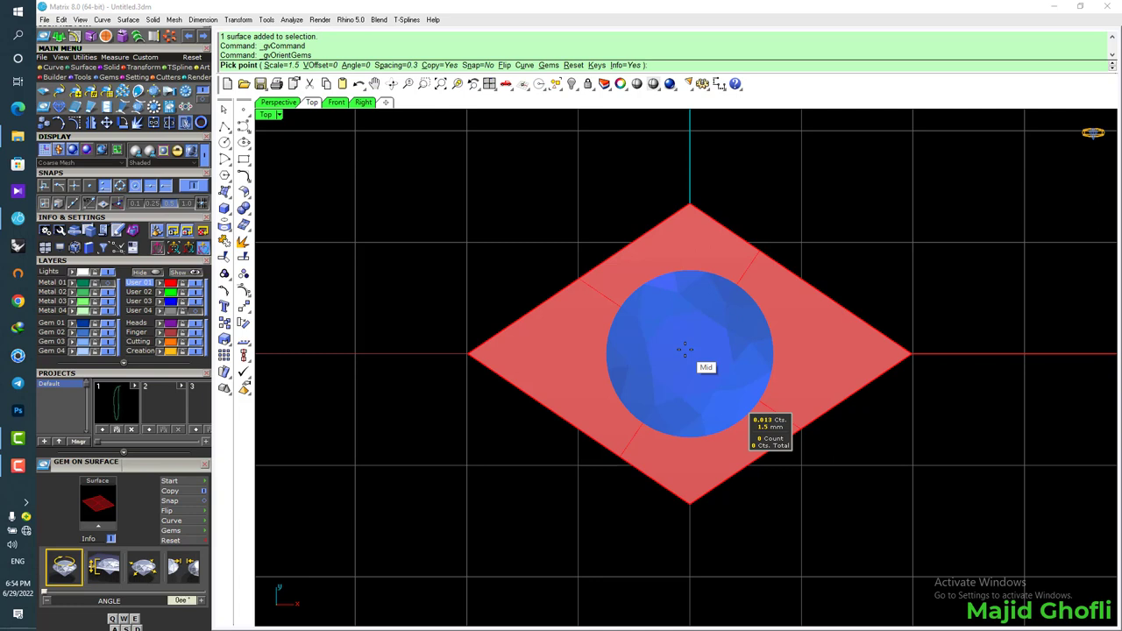
right_click_drag(684, 349, 670, 349)
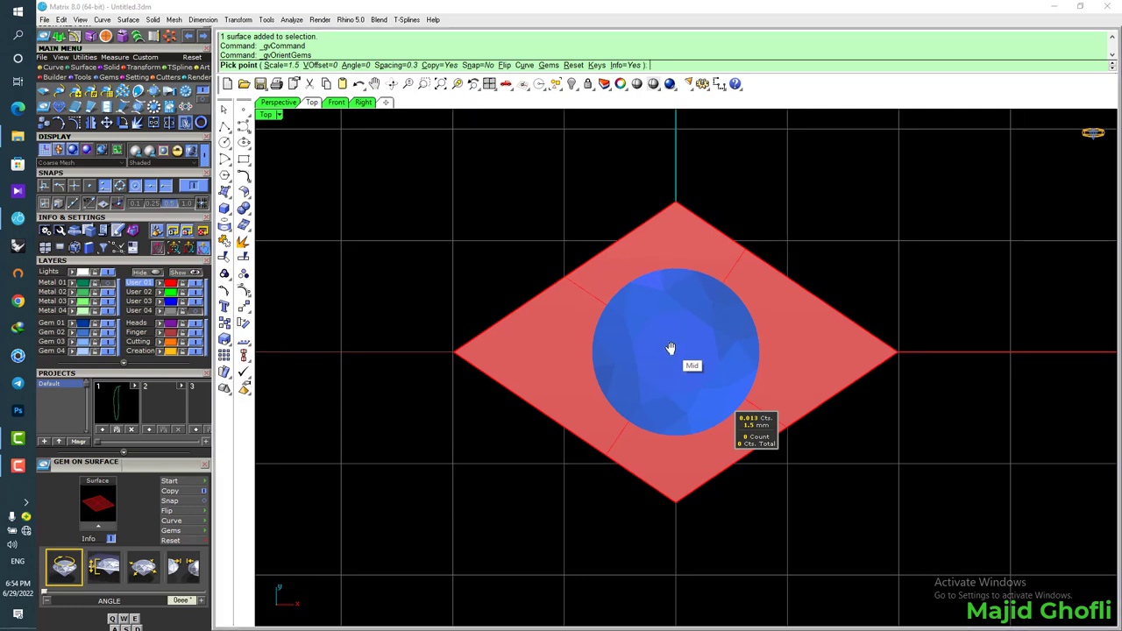
key("w")
key("w")
key("w")
key("w")
key("w")
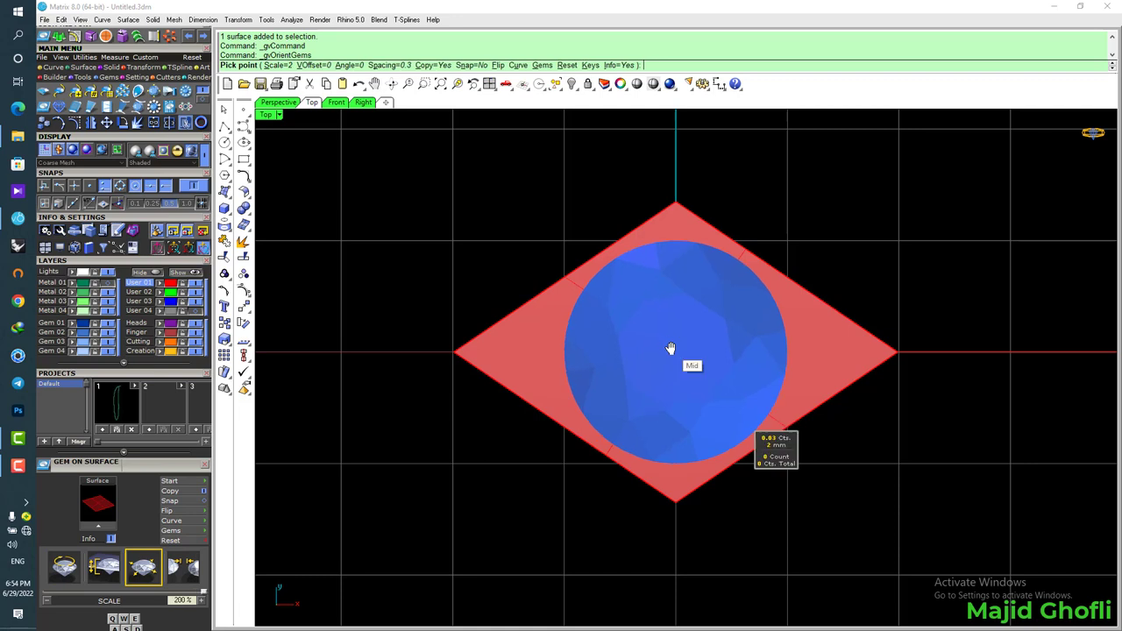
key("d")
key("a")
key("Escape")
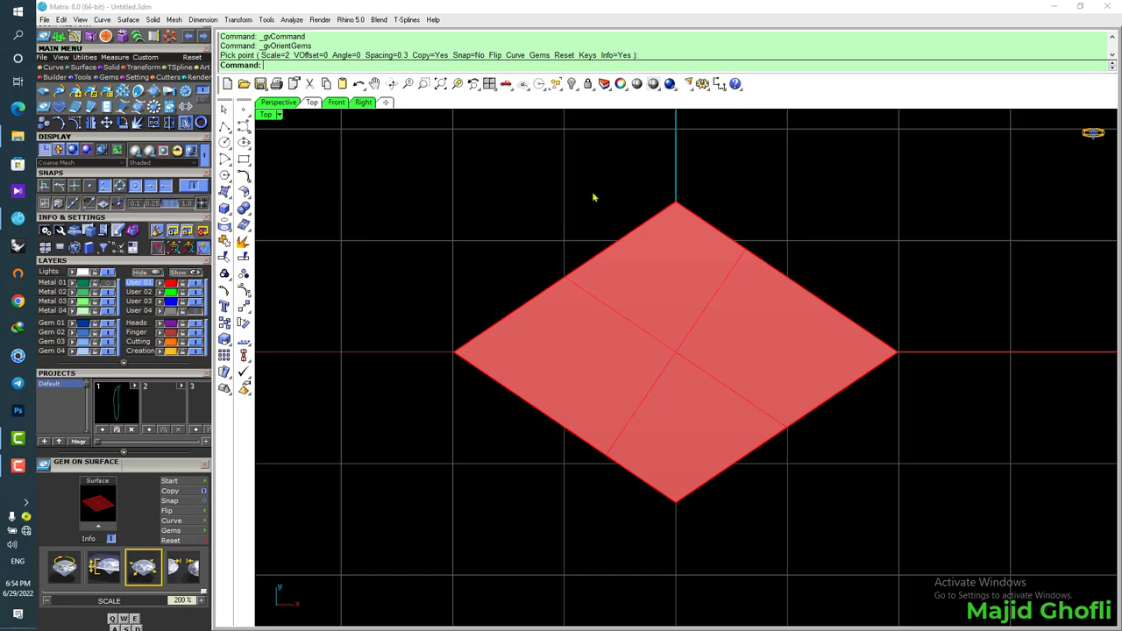
Return to the four-view layout and show all hidden objects, including the earlier gems and prongs
right_click_drag(851, 193, 807, 198)
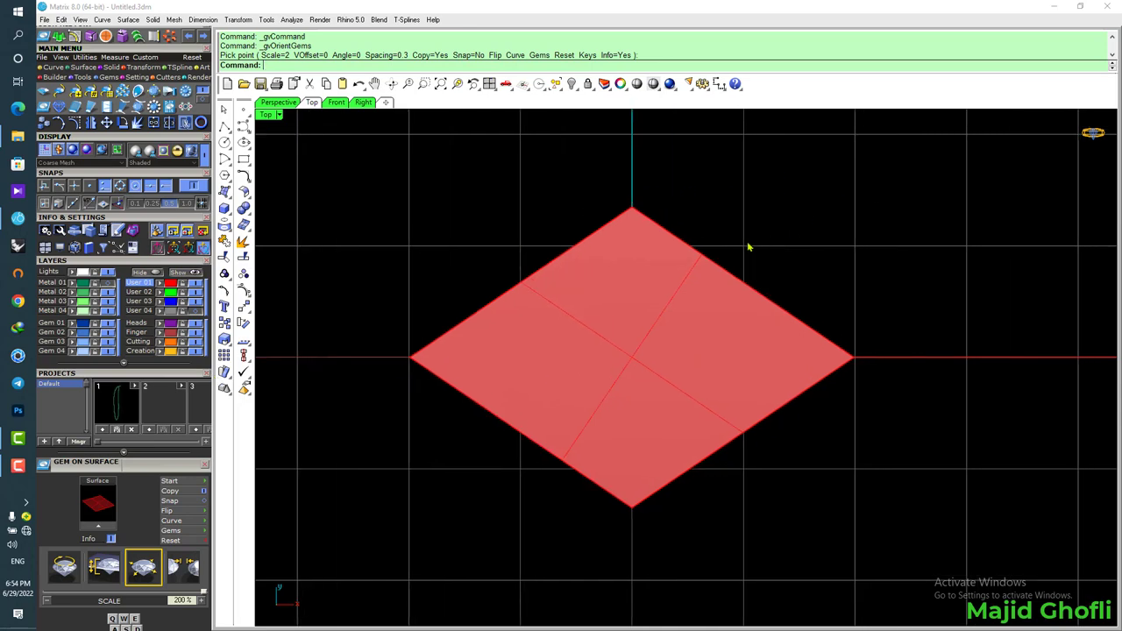
double_click(268, 115)
right_click_drag(518, 470, 527, 532)
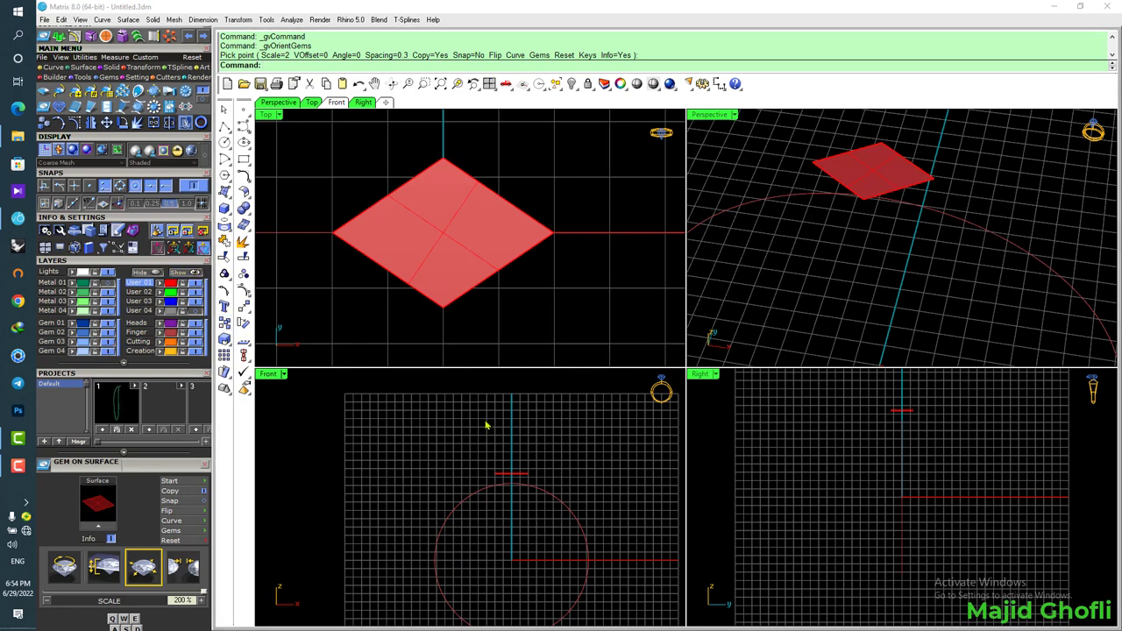
right_click_drag(486, 426, 453, 441)
left_click(183, 273)
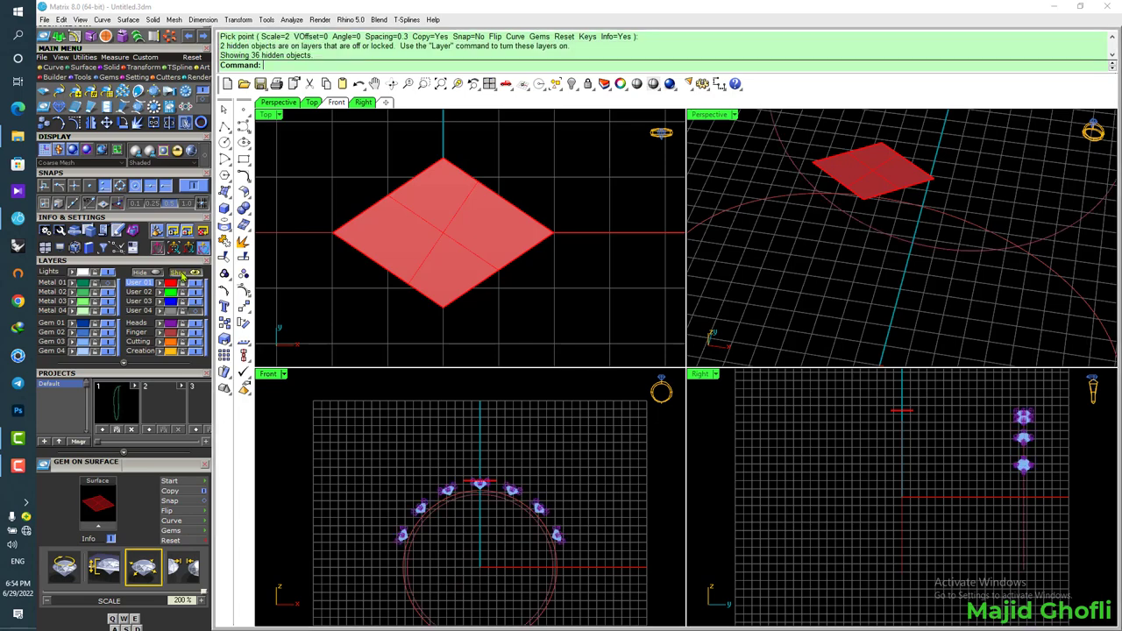
scroll(899, 208, "down", 12)
right_click_drag(899, 208, 912, 240)
scroll(863, 233, "up", 4)
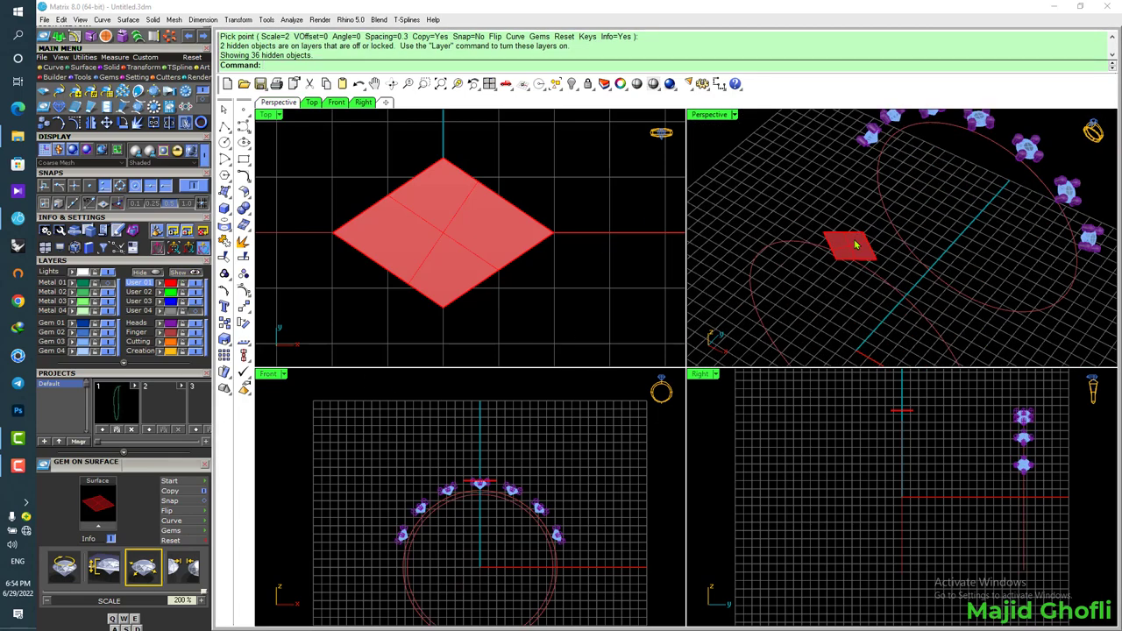
Place a 2 mm round gem at the centre of the rhombus surface with Gem on Surface
left_click(856, 243)
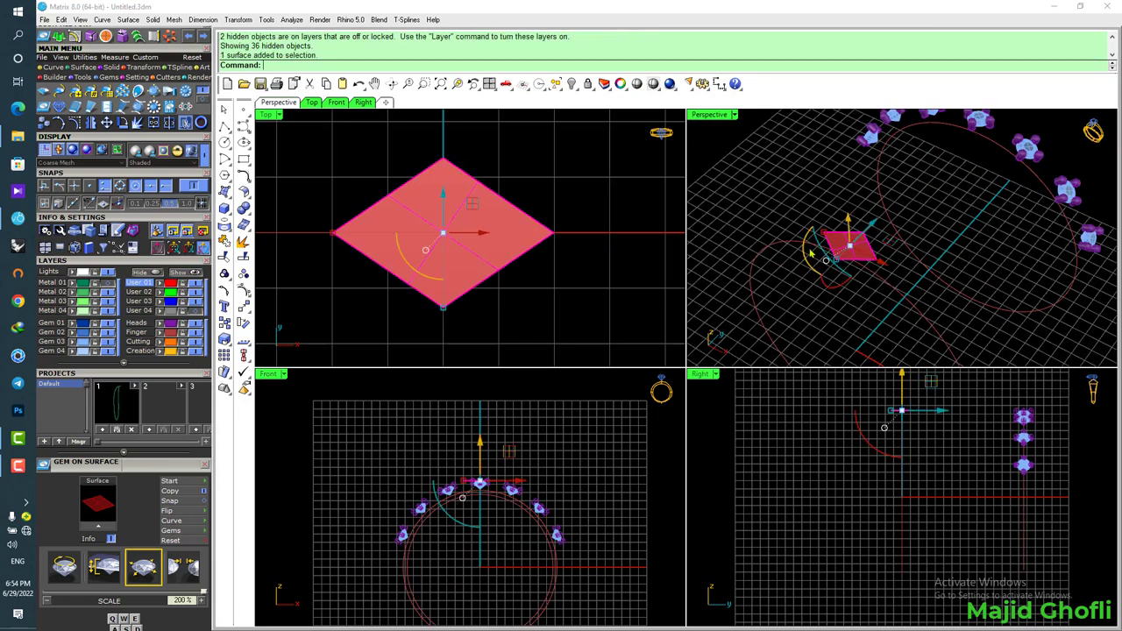
left_click(97, 503)
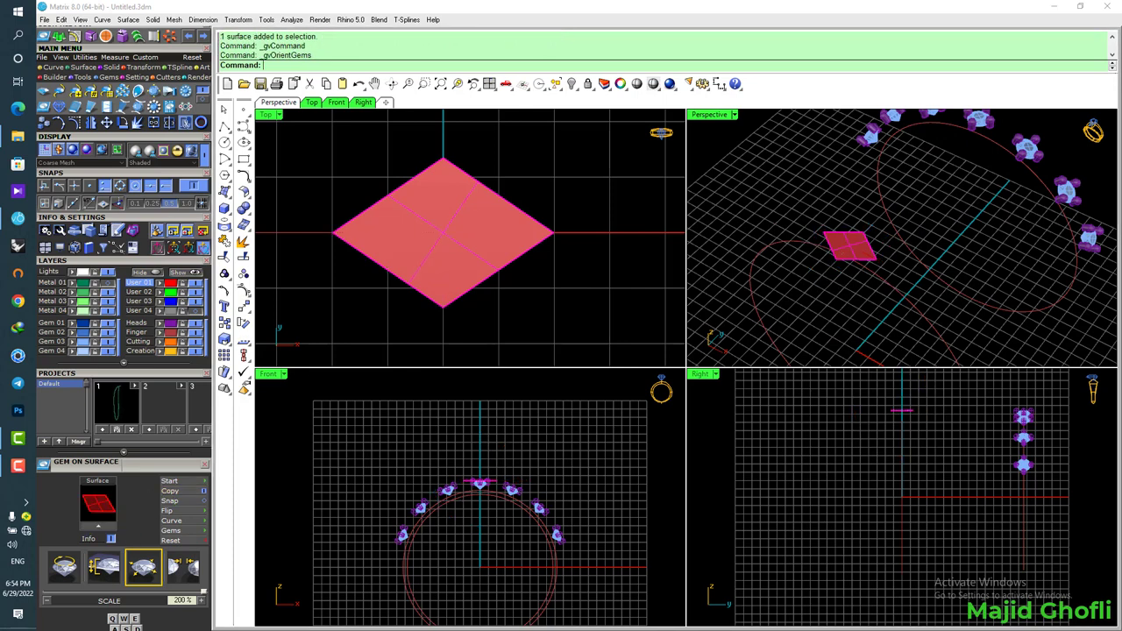
left_click(436, 227)
left_click(436, 228)
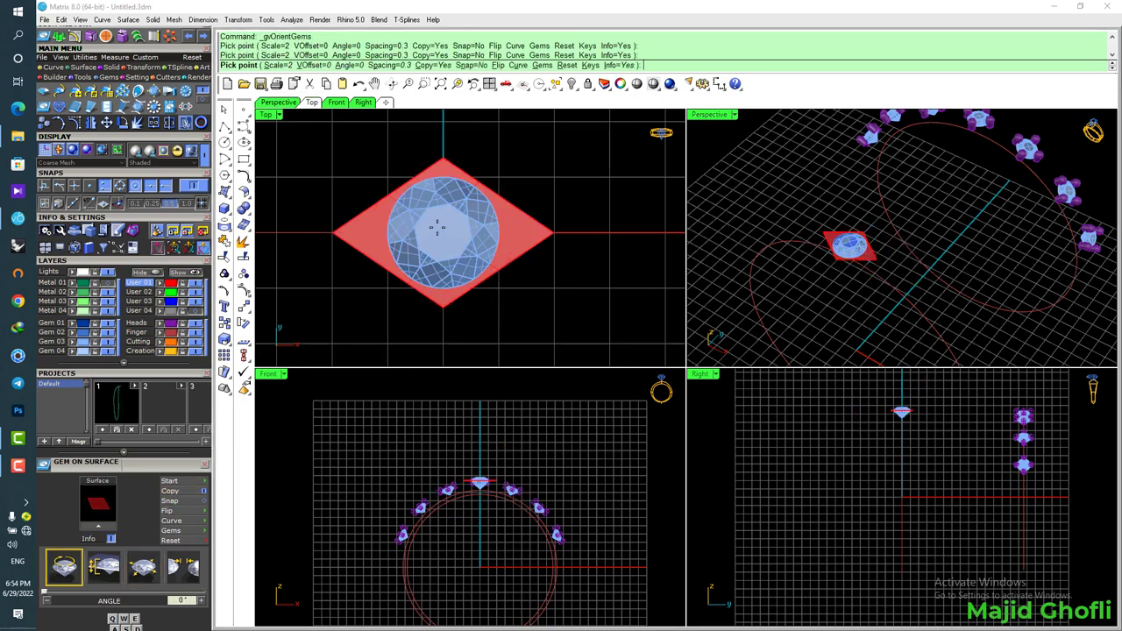
key("Return")
Add four prongs to the gem with a large prong diameter of 0.65 mm and a large prong height of 0.65 mm
key("F6")
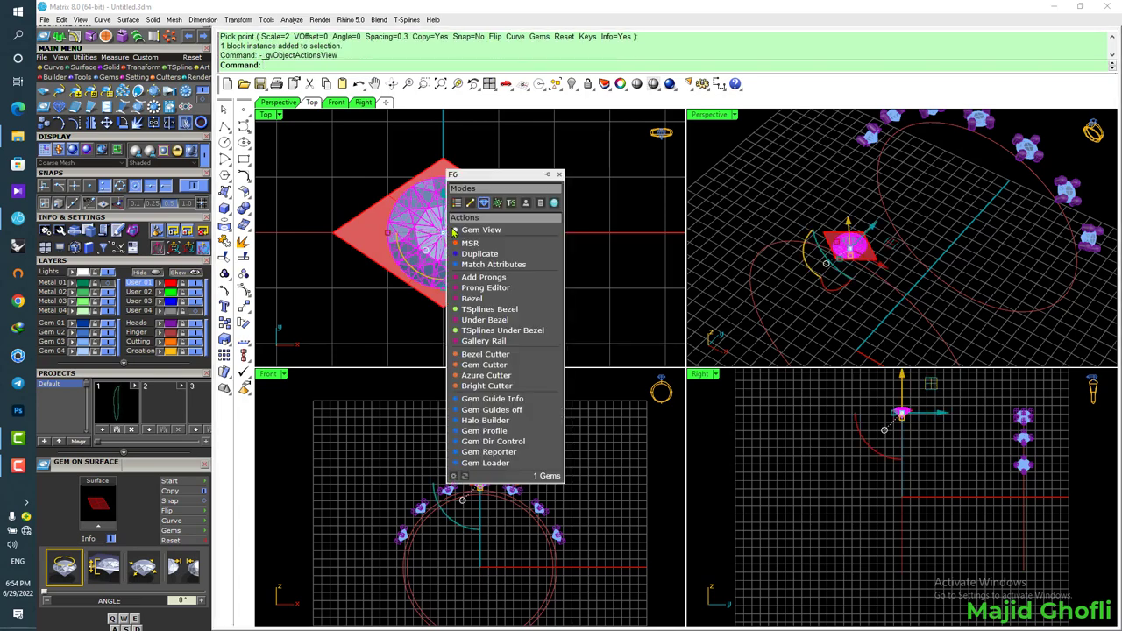
left_click(483, 277)
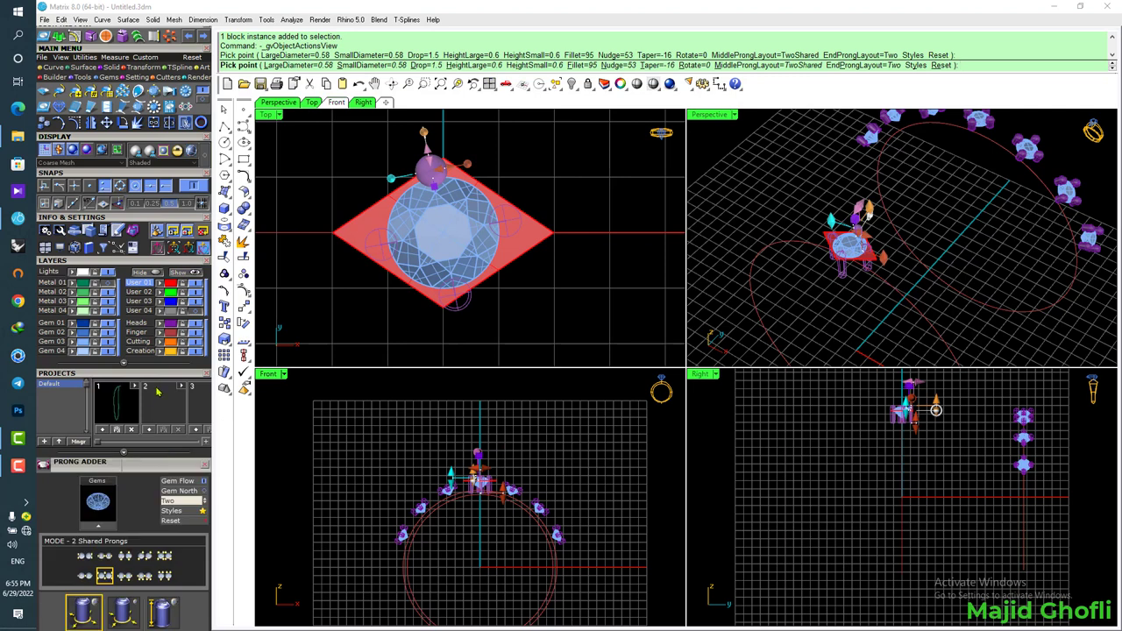
scroll(175, 462, "down", 5)
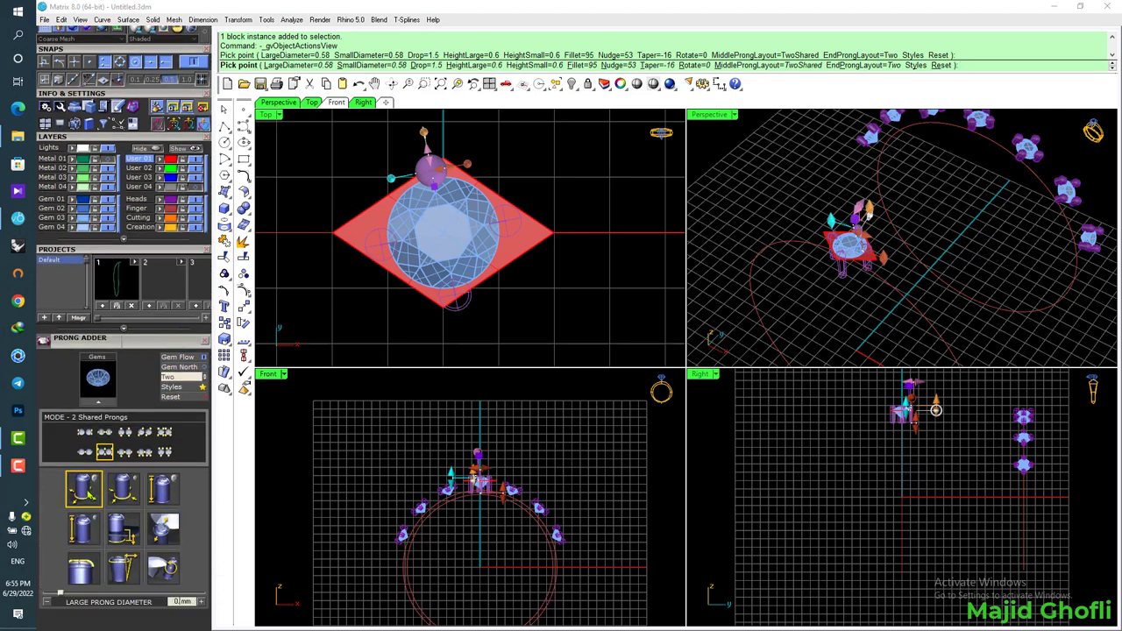
key("Return")
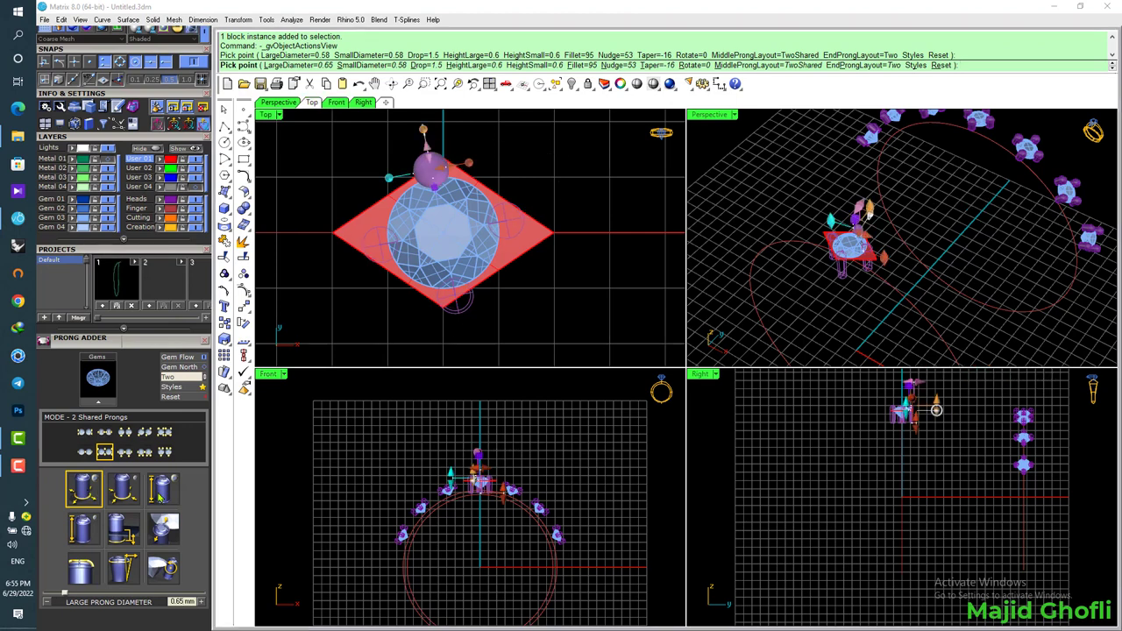
left_click(160, 493)
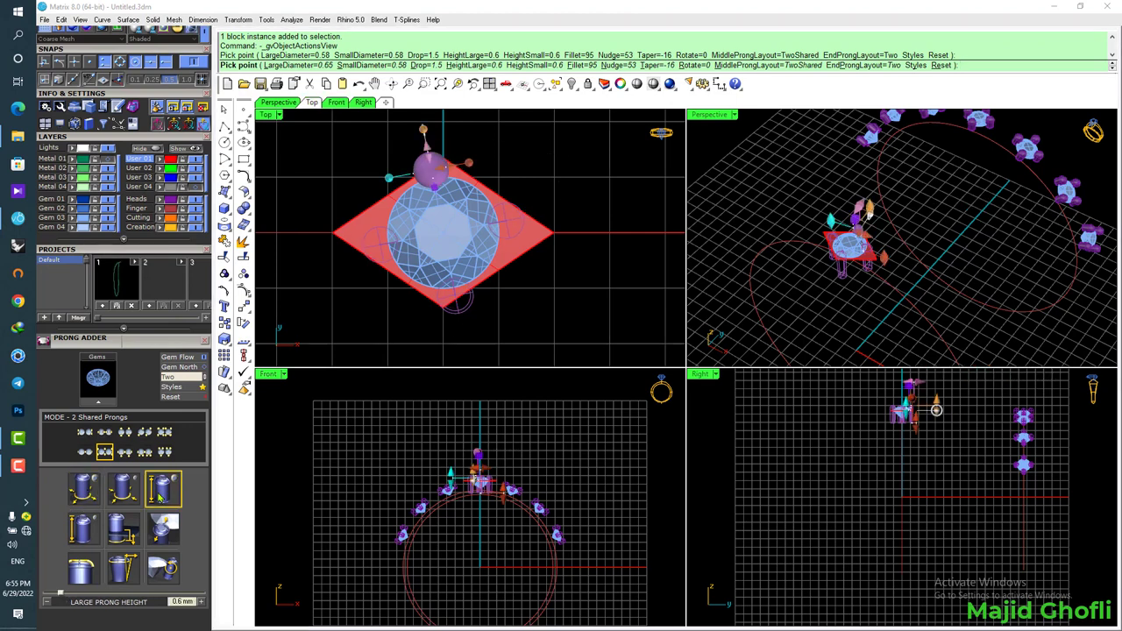
key("Return")
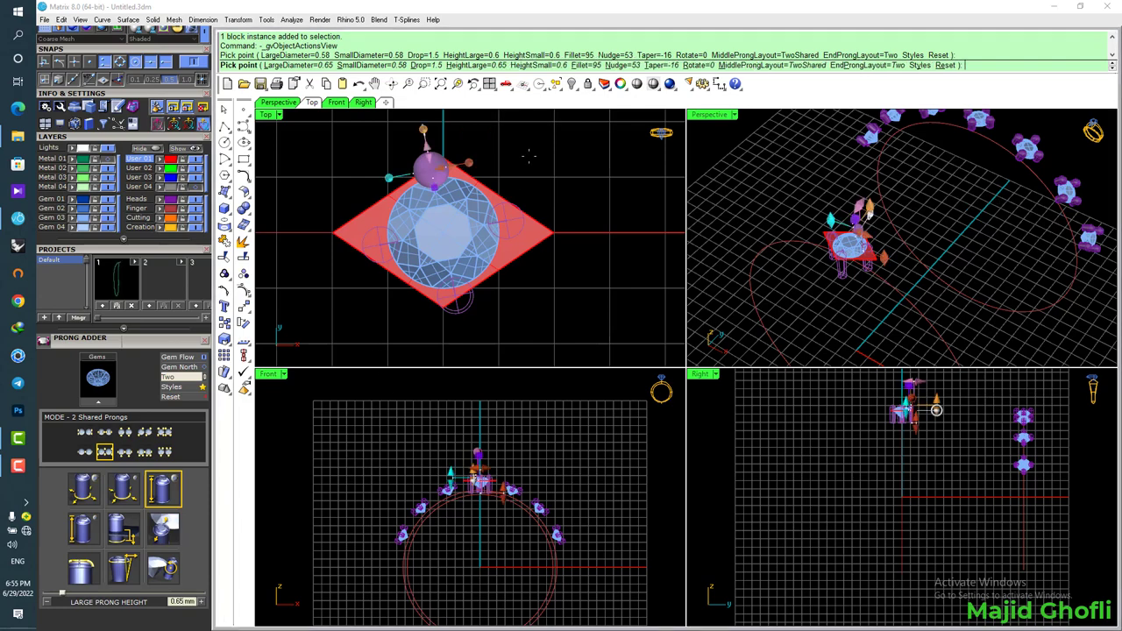
right_click(529, 156)
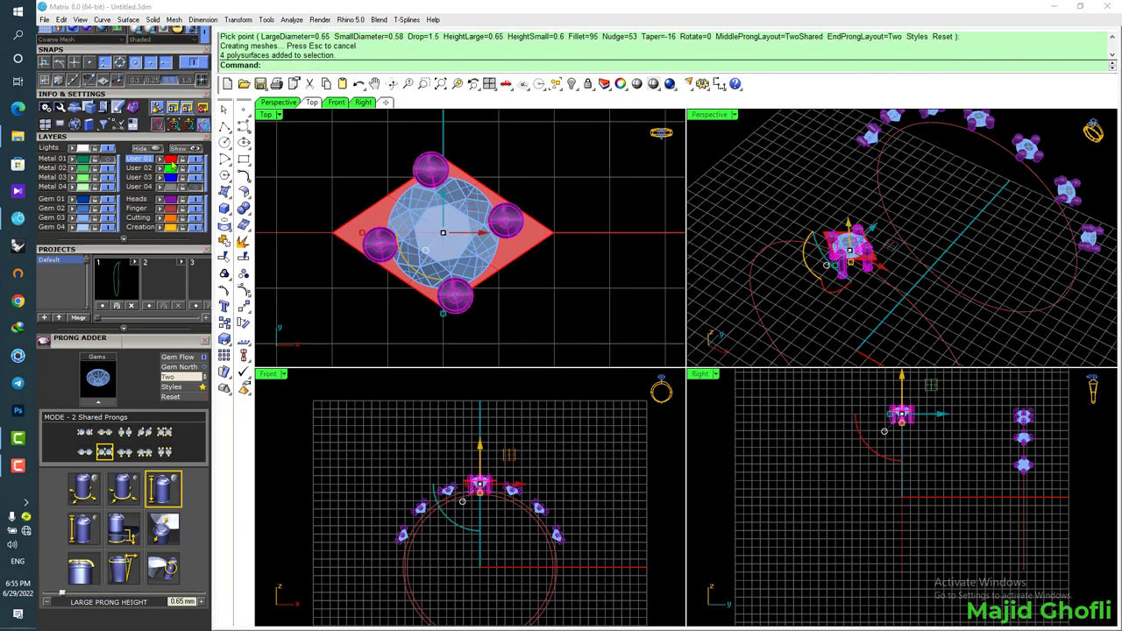
scroll(173, 164, "up", 3)
left_click(125, 122)
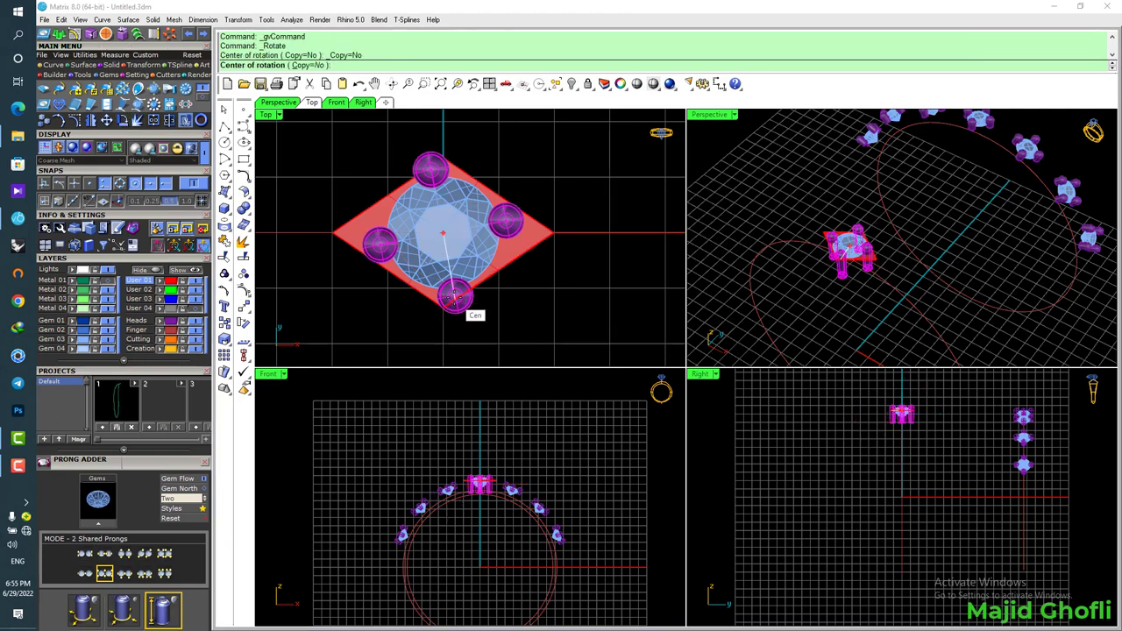
left_click(137, 183)
left_click(455, 297)
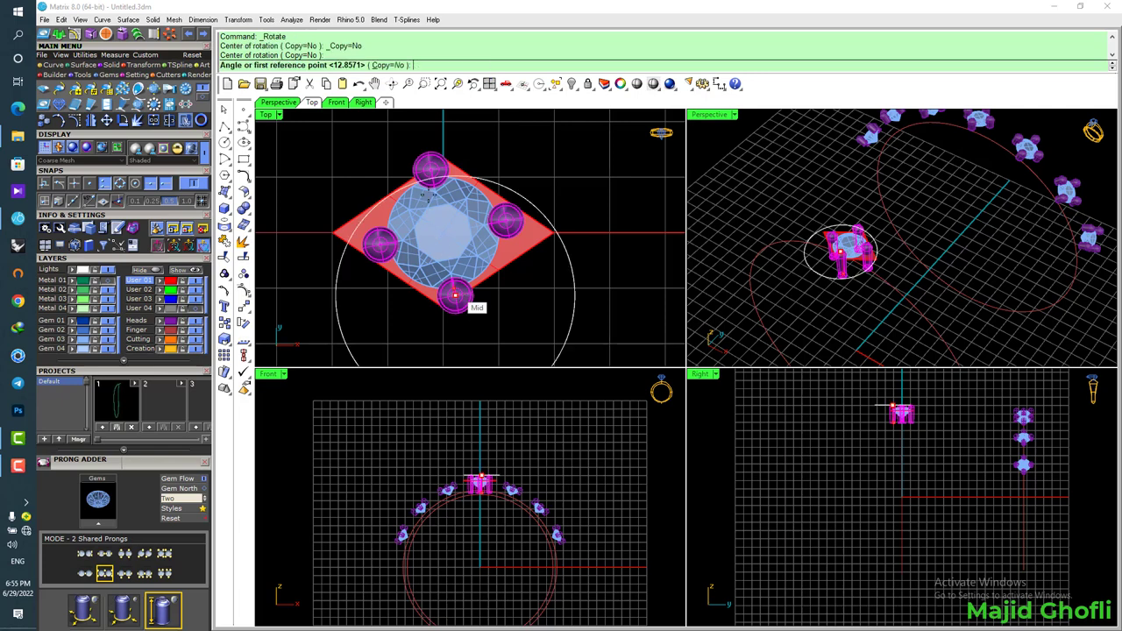
left_click(429, 169)
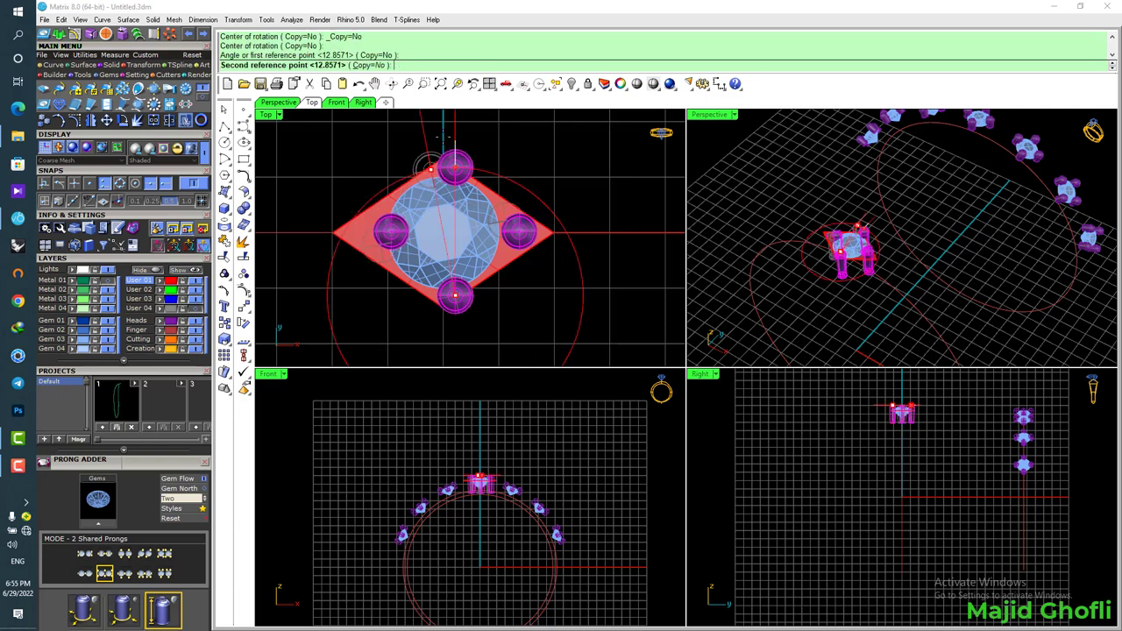
key("Escape")
Rotate the four prongs about the gem's centre until they line up with the rhombus's corners
right_click(447, 197)
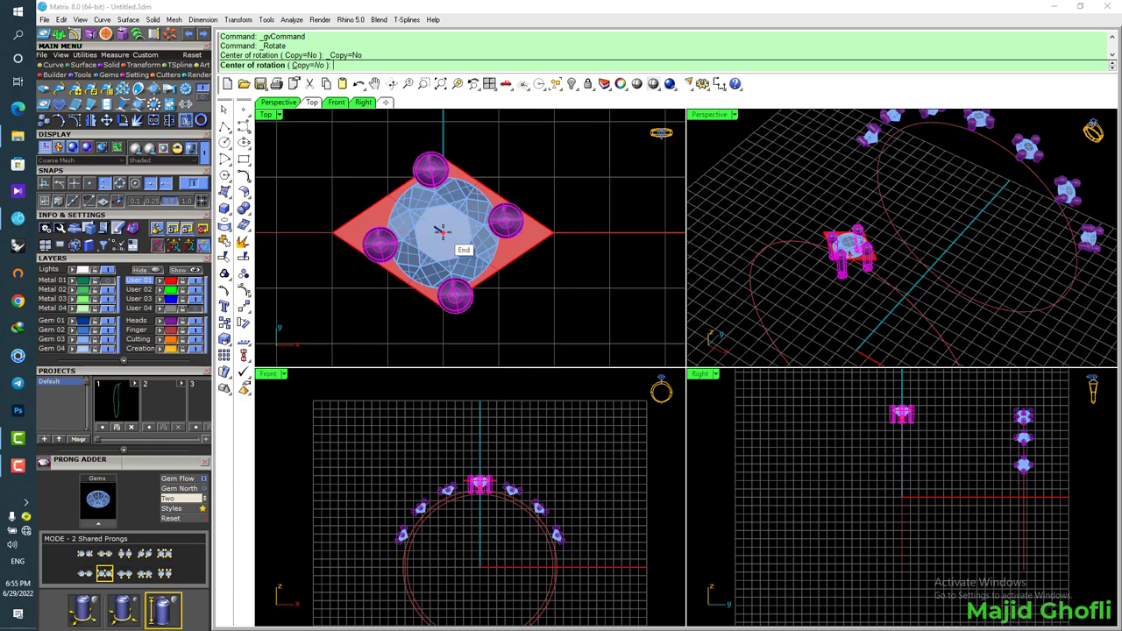
left_click(443, 230)
left_click(430, 169)
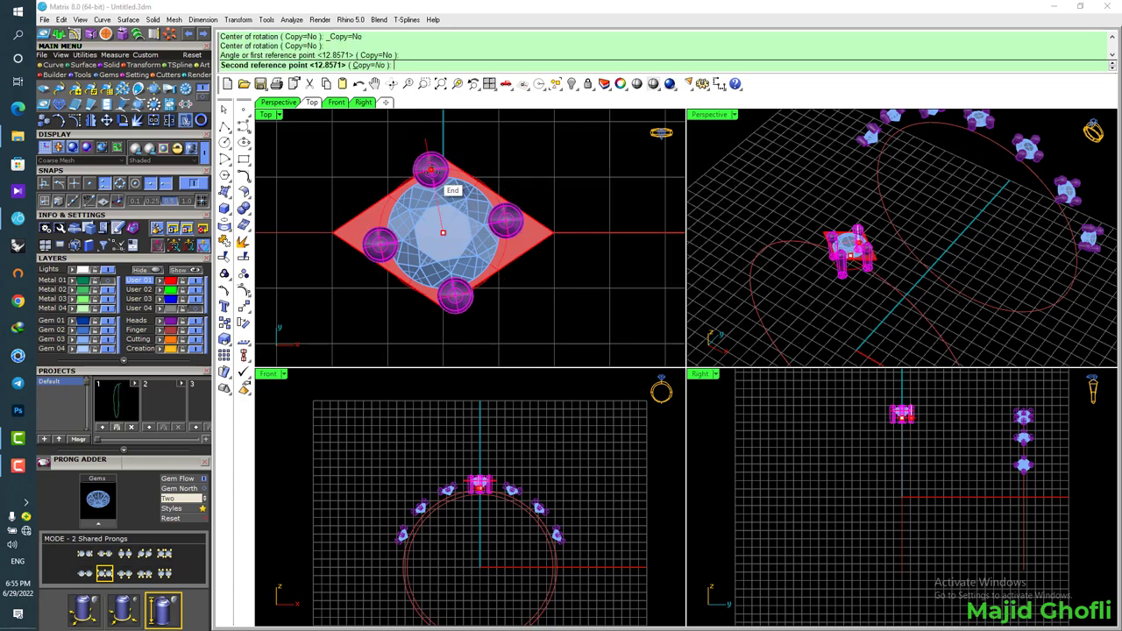
left_click(443, 167)
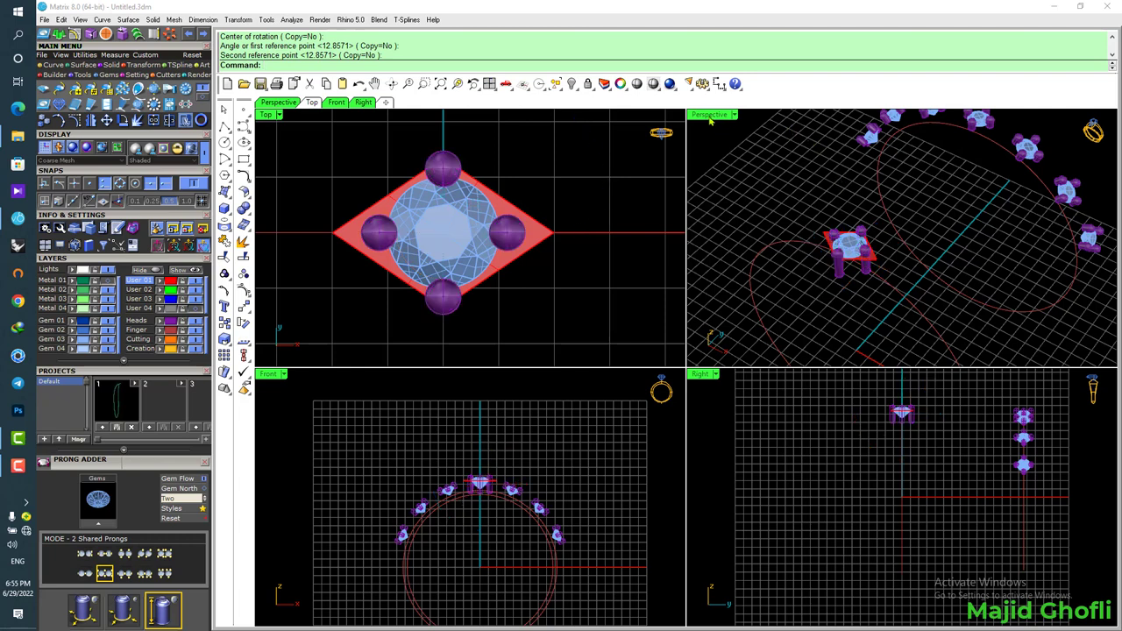
Replace the long prongs on the 2 mm gem with four new ones that have a drop of 0.2 mm
left_click(838, 278)
key("Delete")
left_click(838, 279)
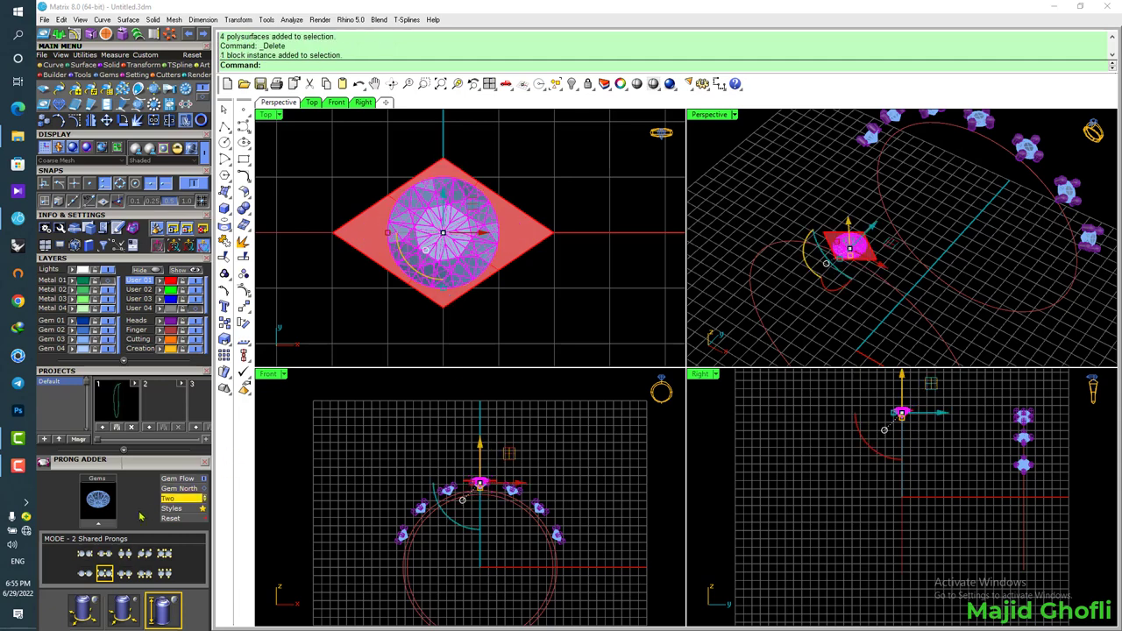
left_click(104, 522)
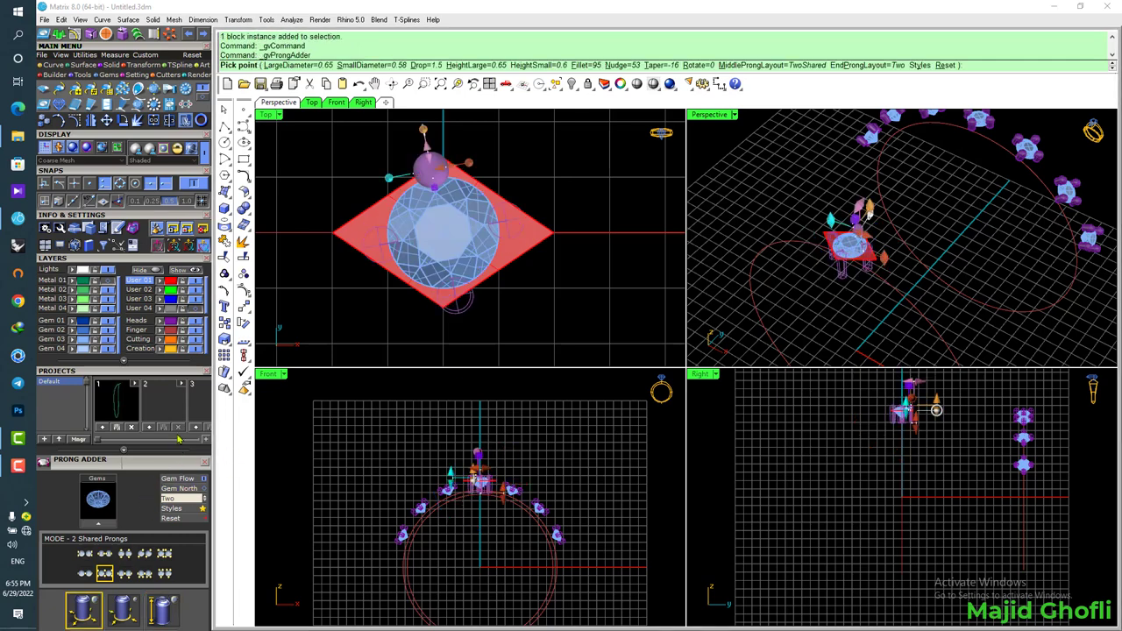
scroll(178, 438, "down", 3)
left_click(119, 574)
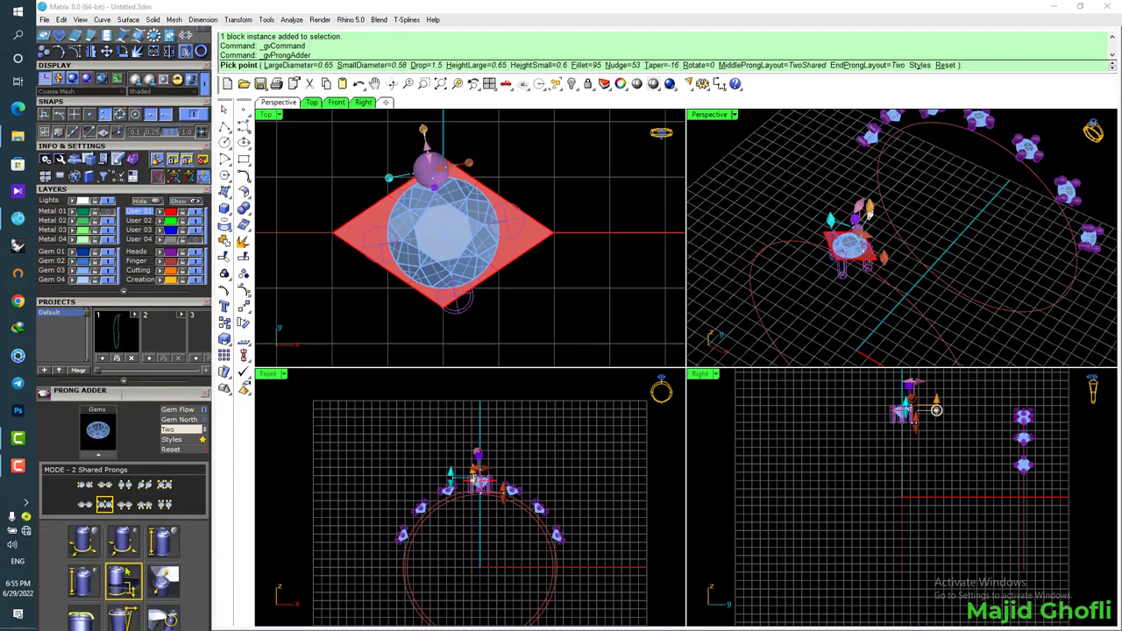
scroll(178, 523, "down", 4)
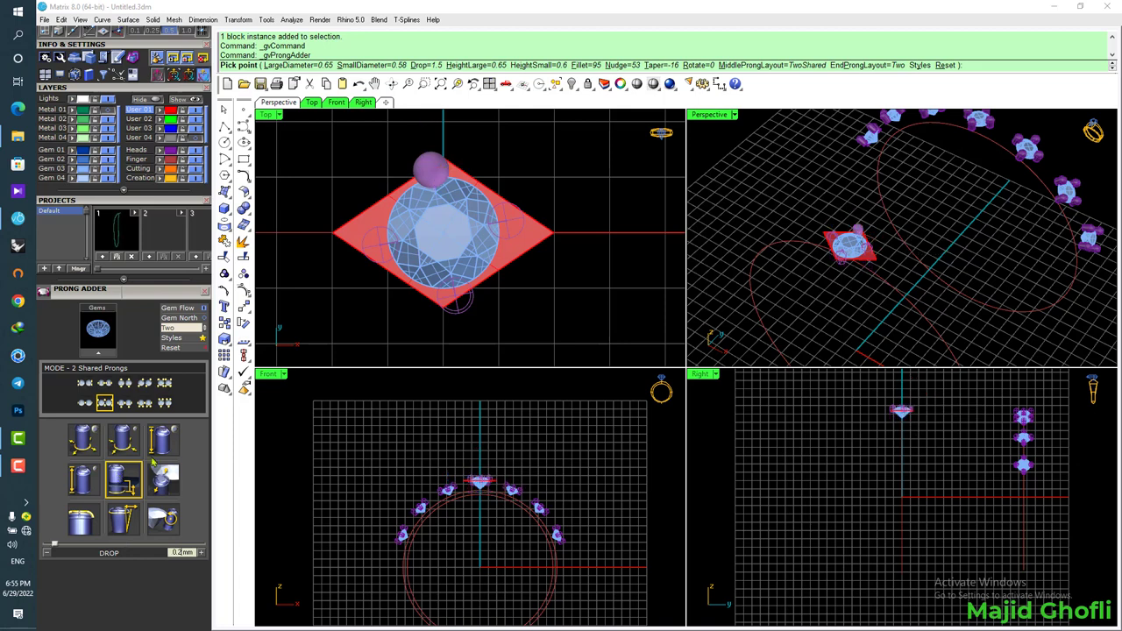
left_click(158, 440)
left_click(86, 523)
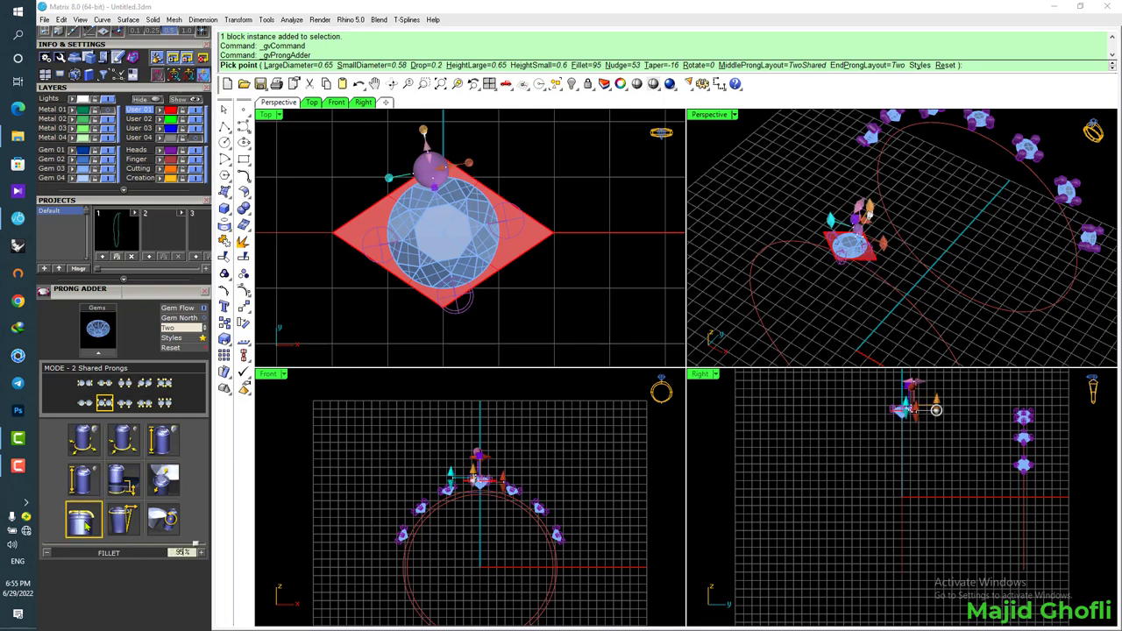
left_click(151, 493)
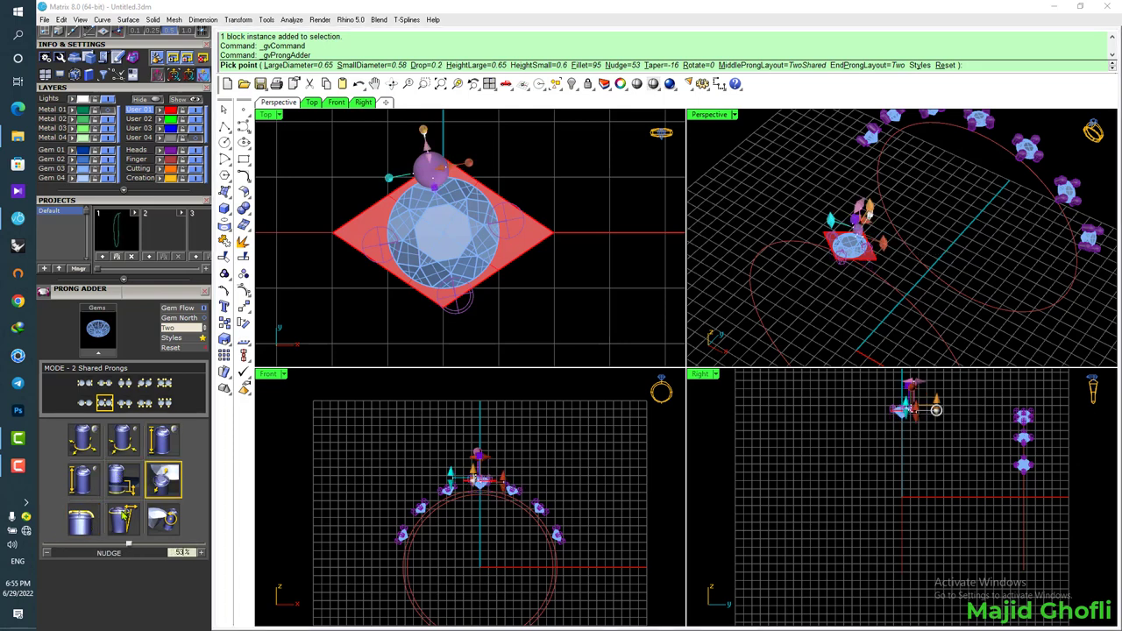
right_click(551, 333)
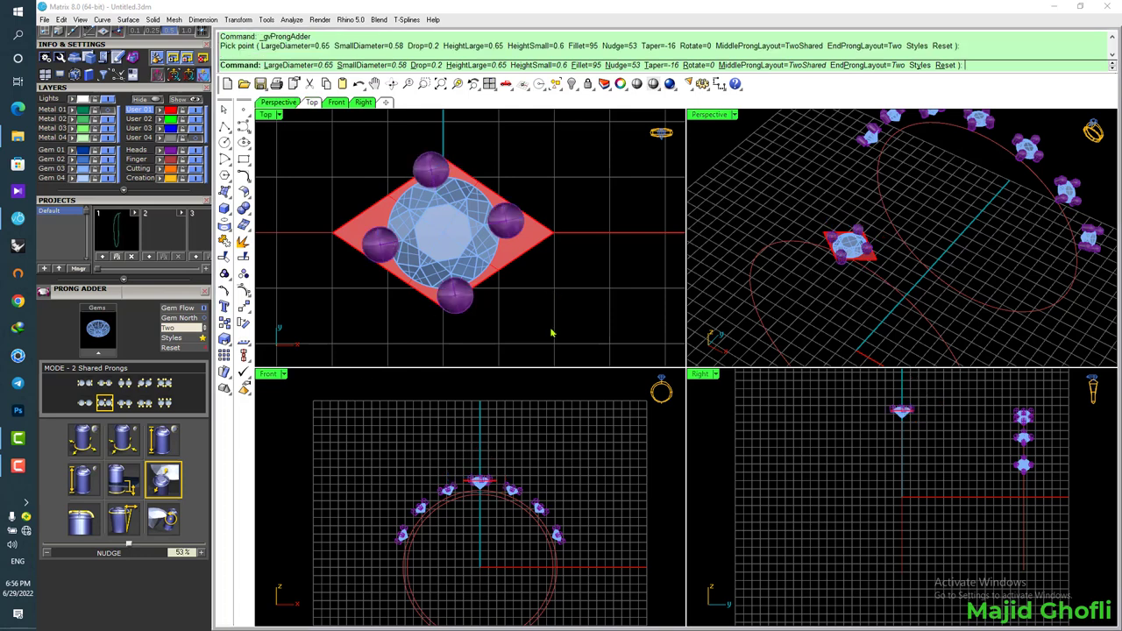
Rotate the four short prongs about the gem's centre so they line up with the rhombus's corners
scroll(156, 93, "up", 2)
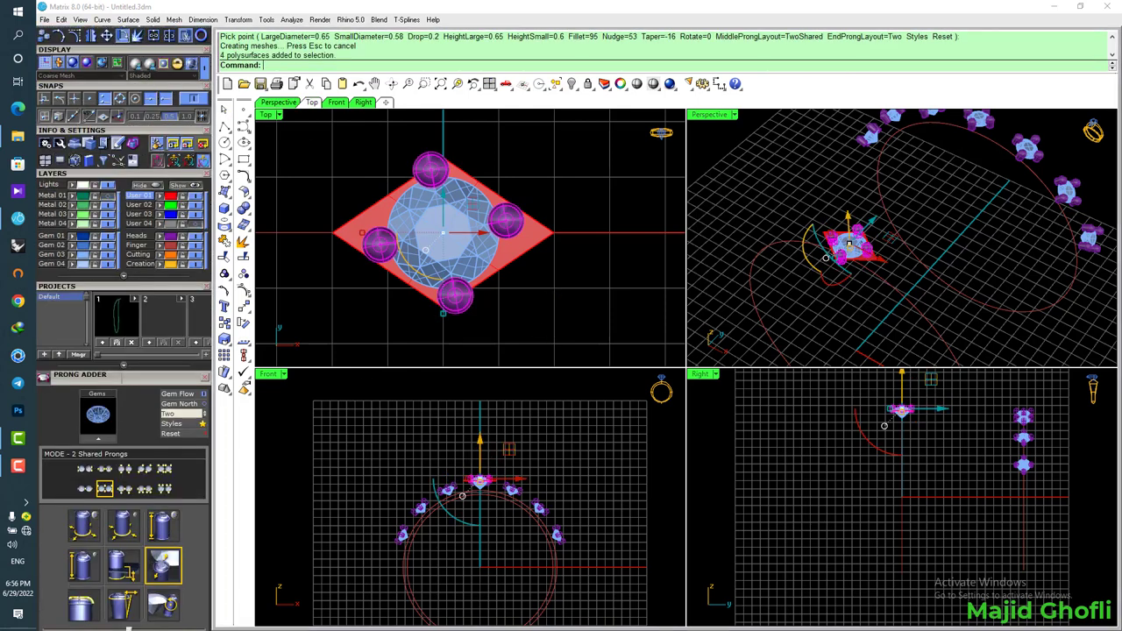
left_click(123, 35)
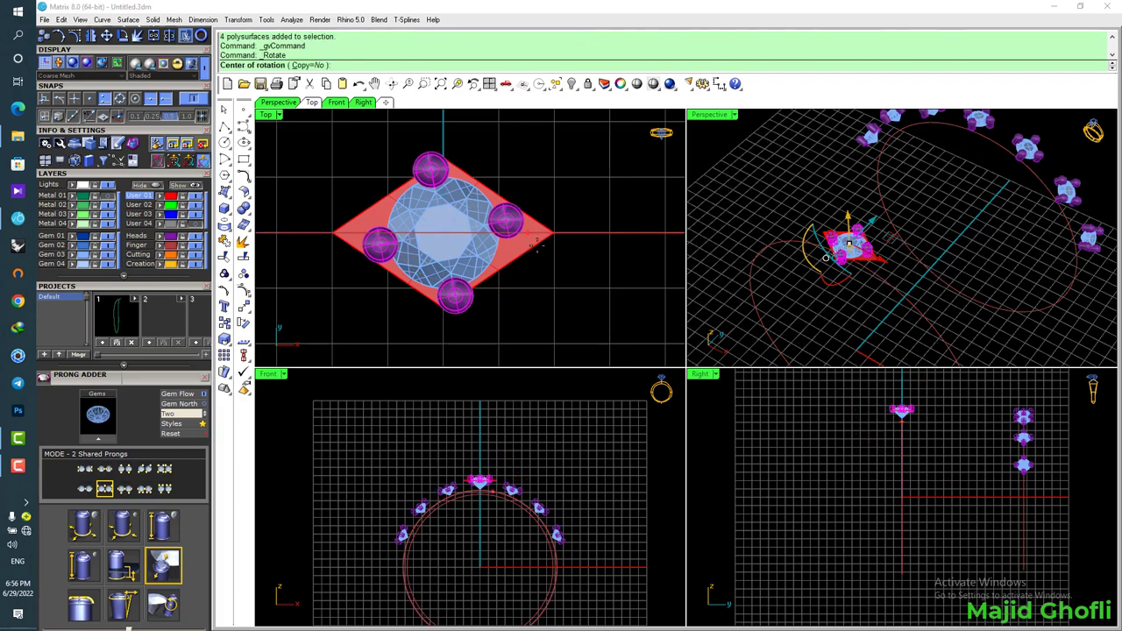
left_click(444, 230)
left_click(430, 172)
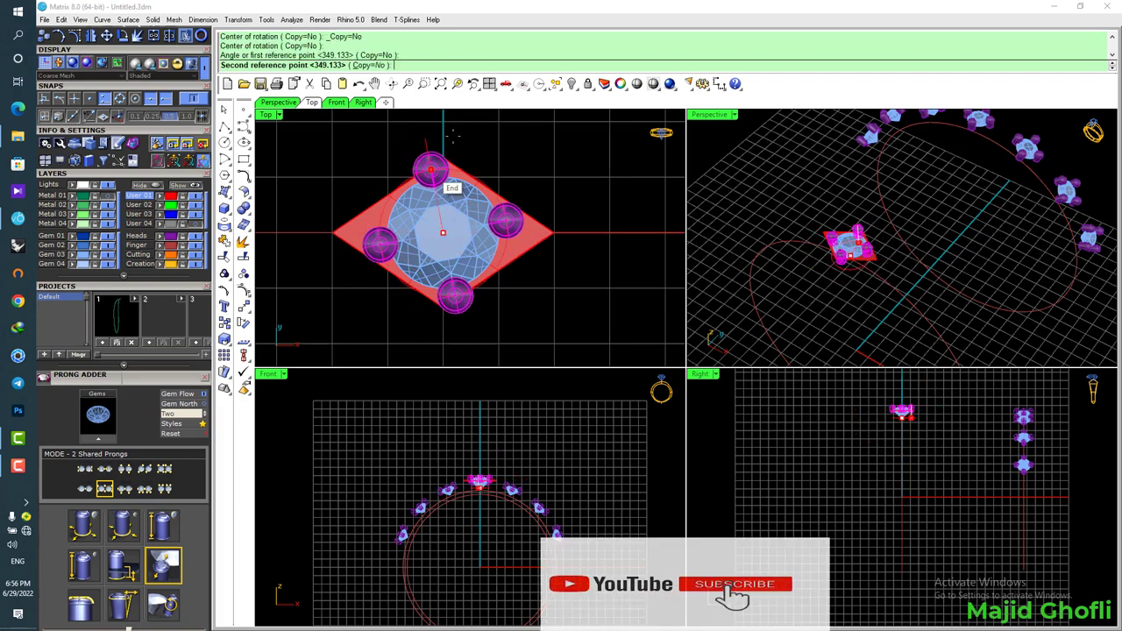
left_click(444, 168)
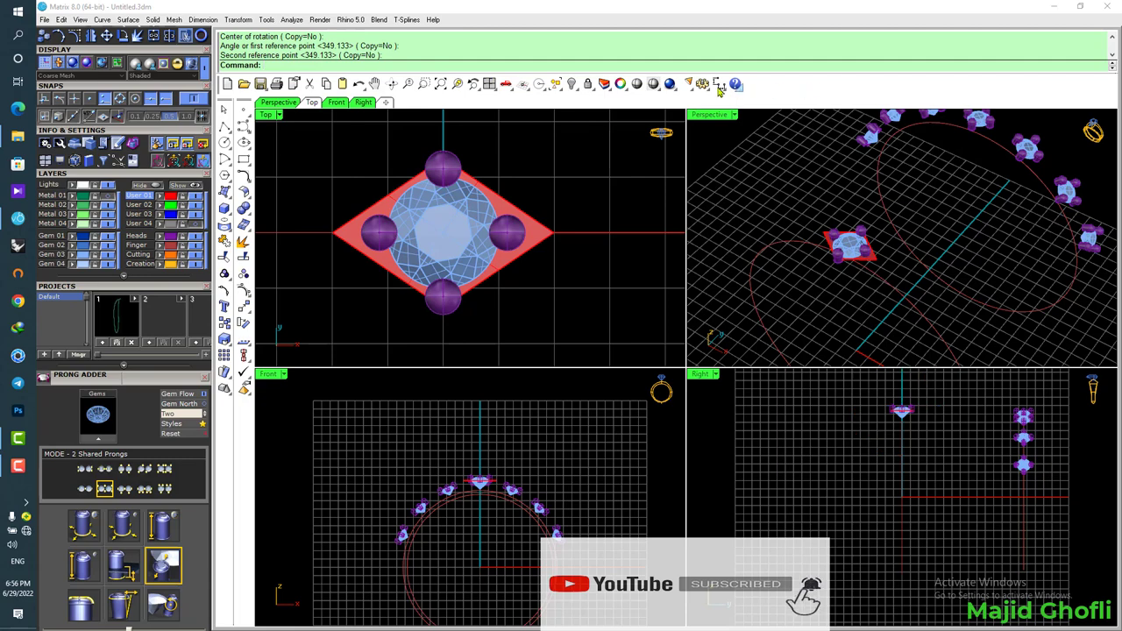
Enlarge the perspective view to full size and turn on the Metal 01 layer to show the band
double_click(694, 117)
right_click_drag(623, 352, 545, 325)
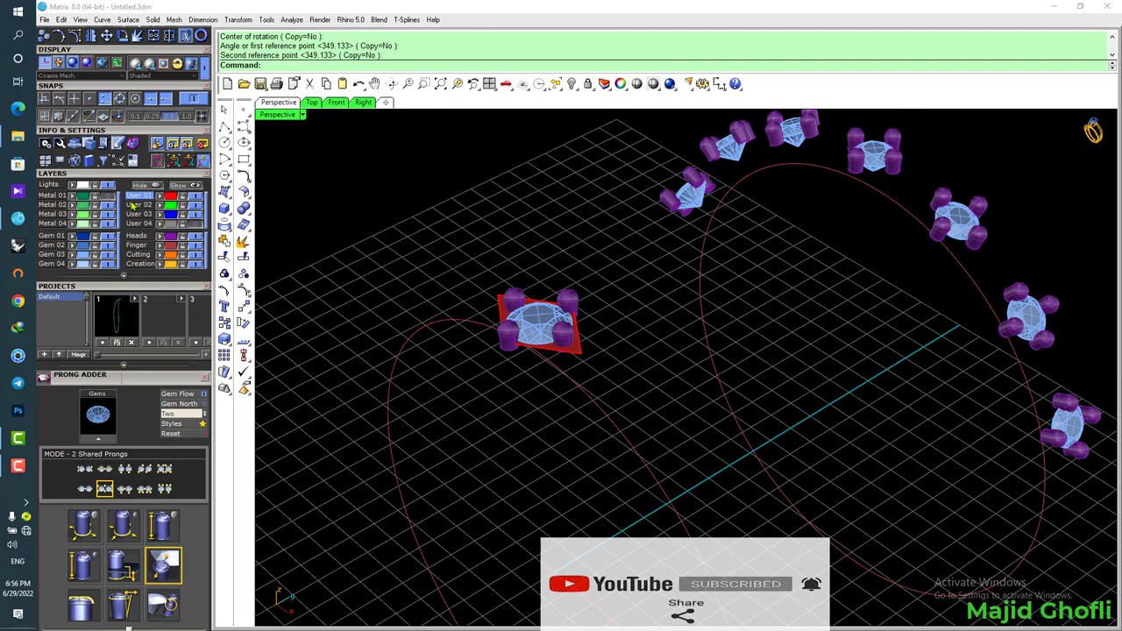
left_click(111, 196)
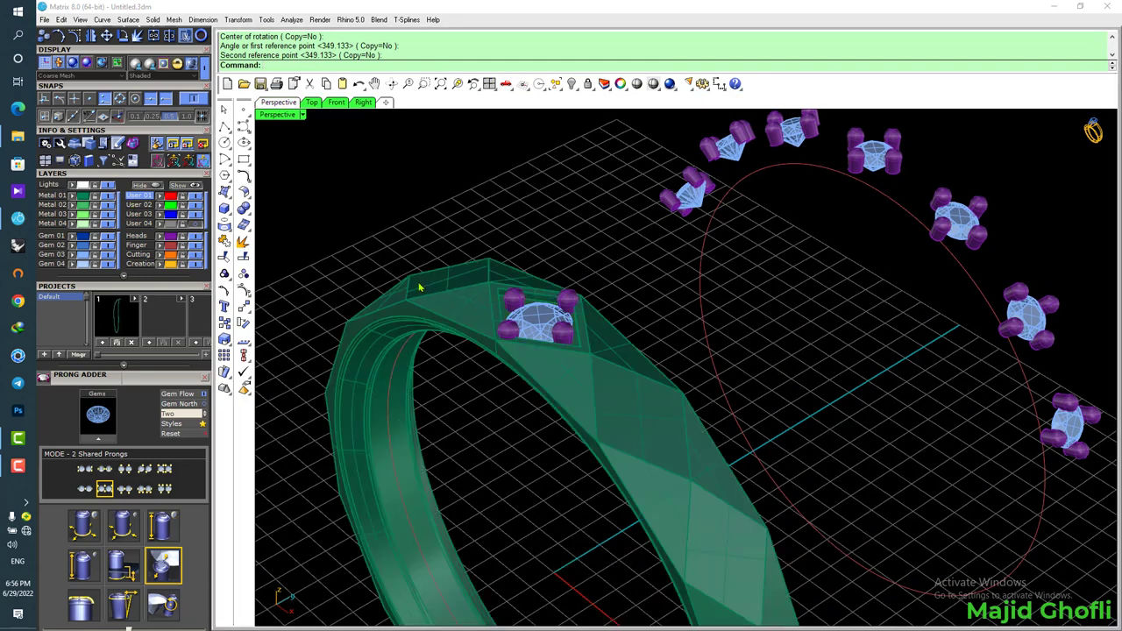
Create a Gem Cutter for the band's 2 mm gem with a lower taper of 61%
left_click(248, 211)
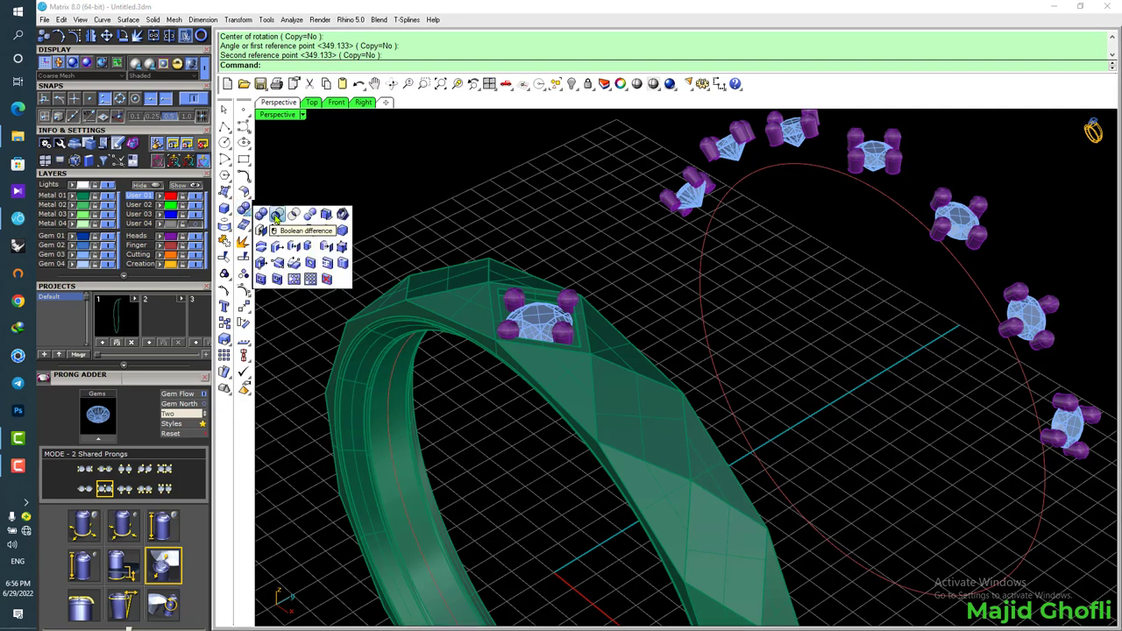
left_click(276, 219)
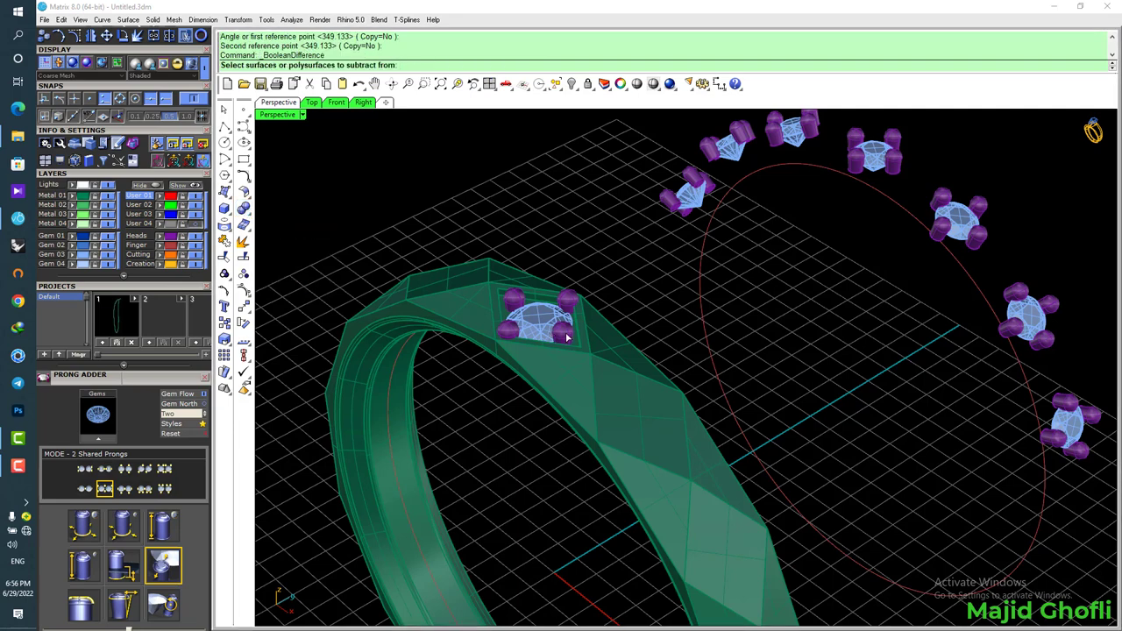
left_click(531, 319)
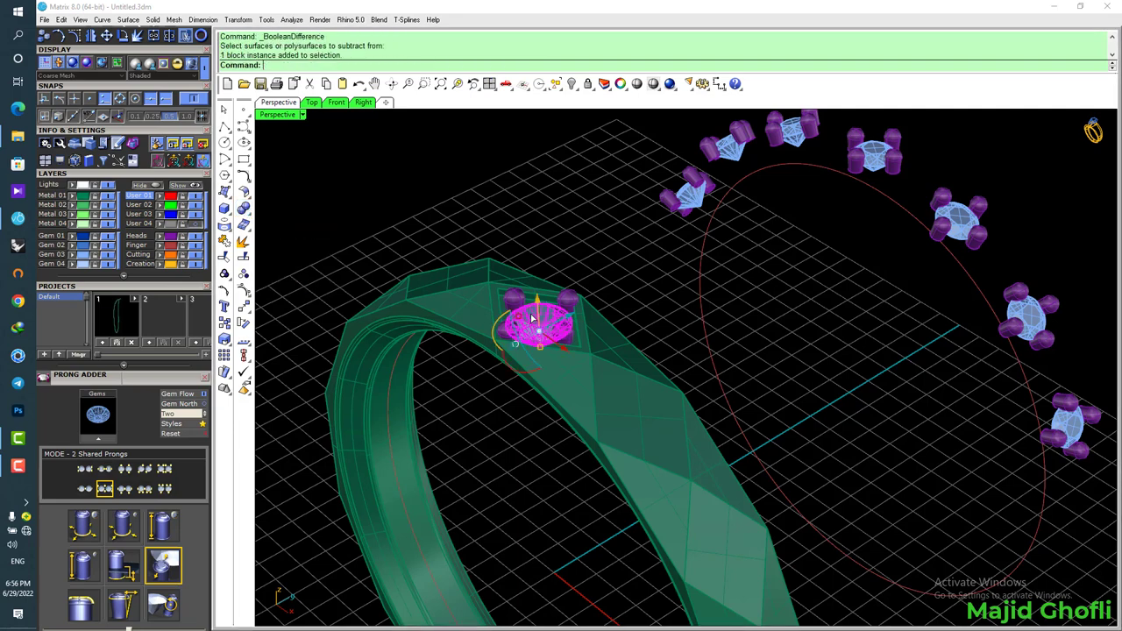
key("F6")
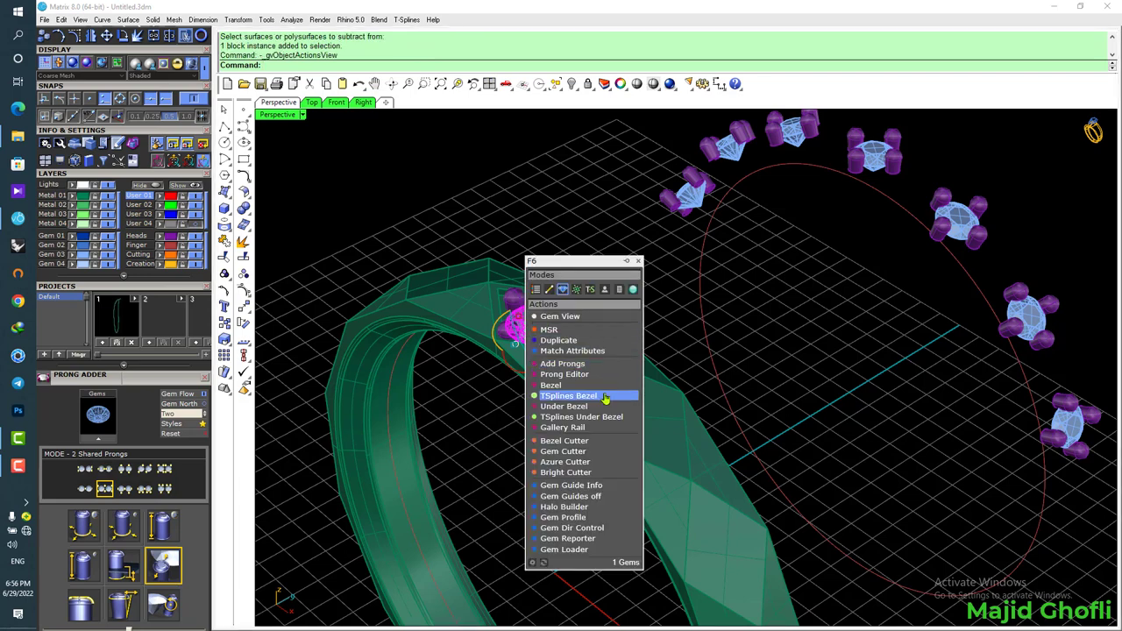
left_click(602, 441)
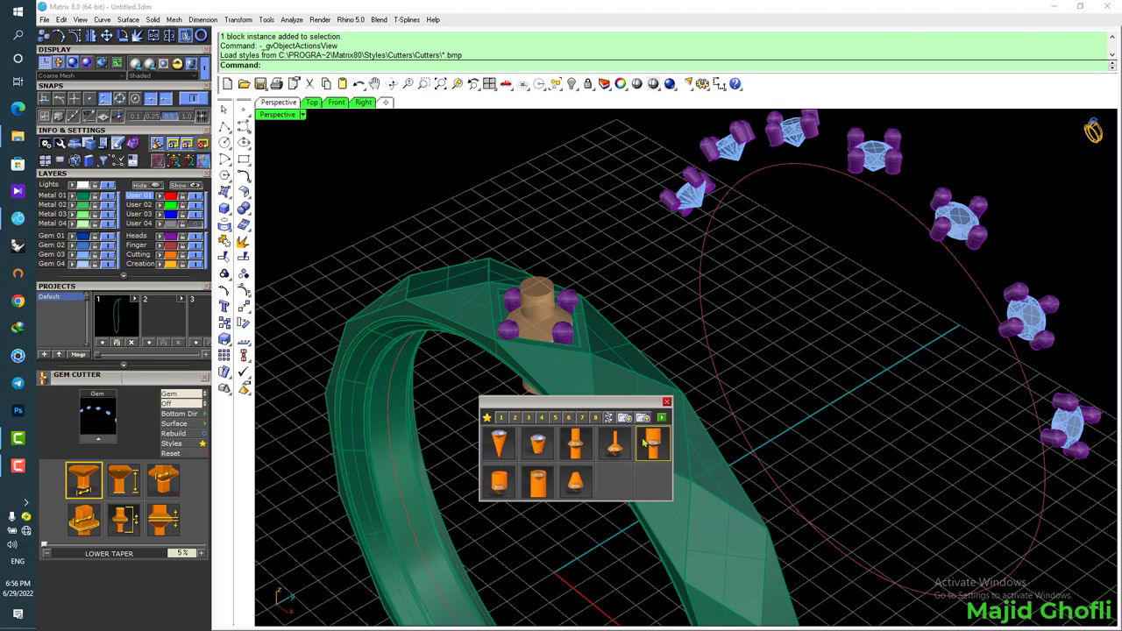
left_click(662, 418)
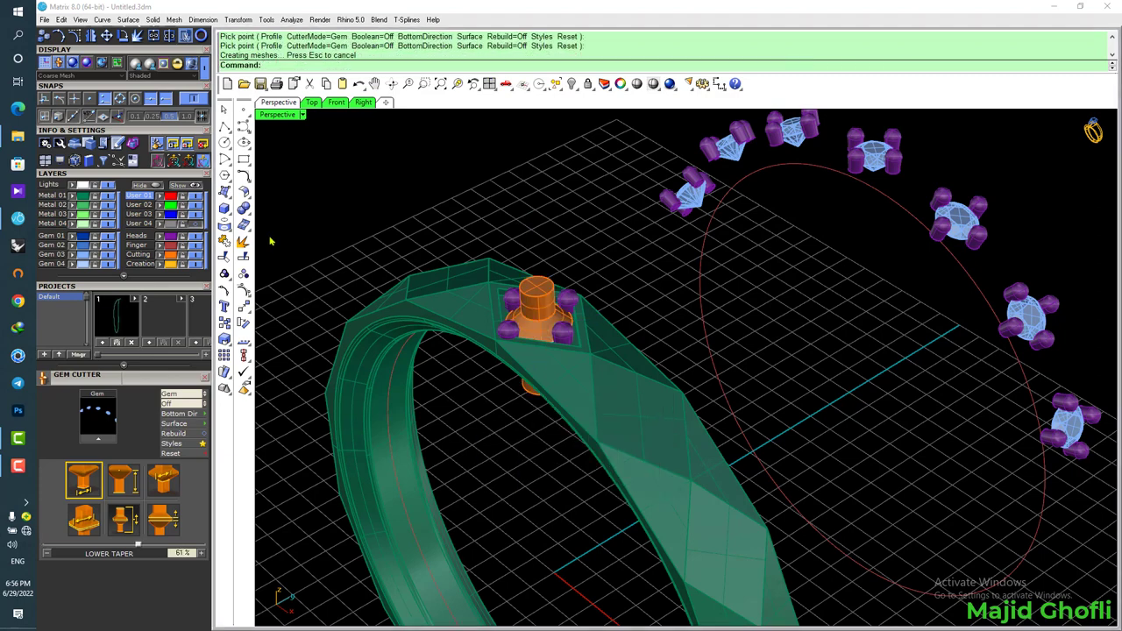
Subtract the gem cutter from the faceted band with Boolean Difference to cut the gem's seat
left_click(246, 213)
left_click(277, 215)
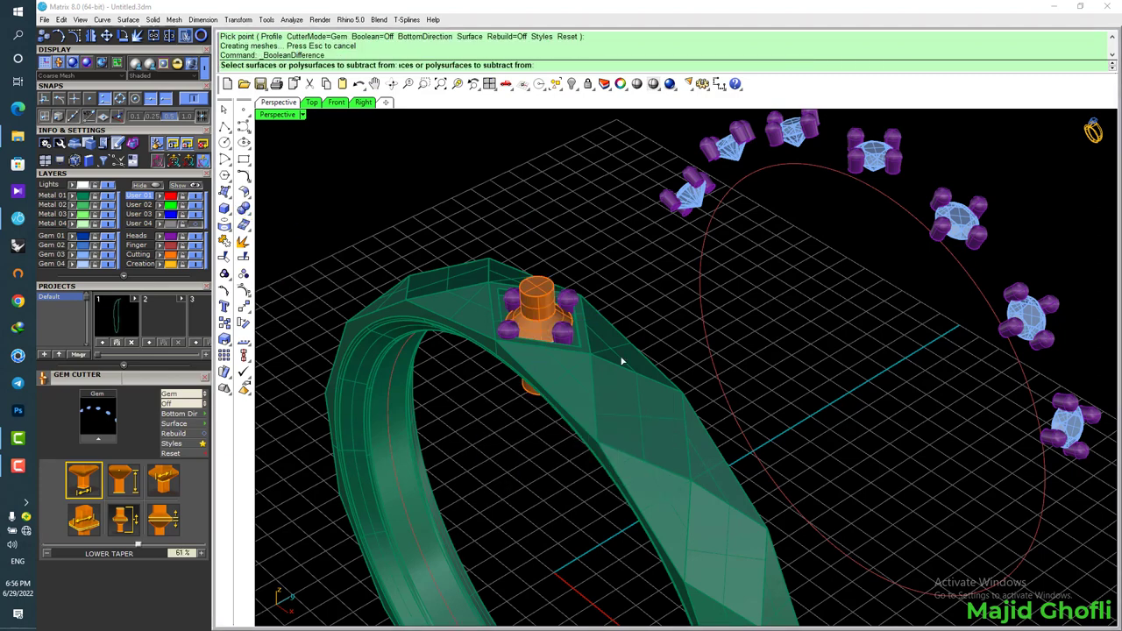
left_click(565, 344)
key("Return")
left_click(526, 316)
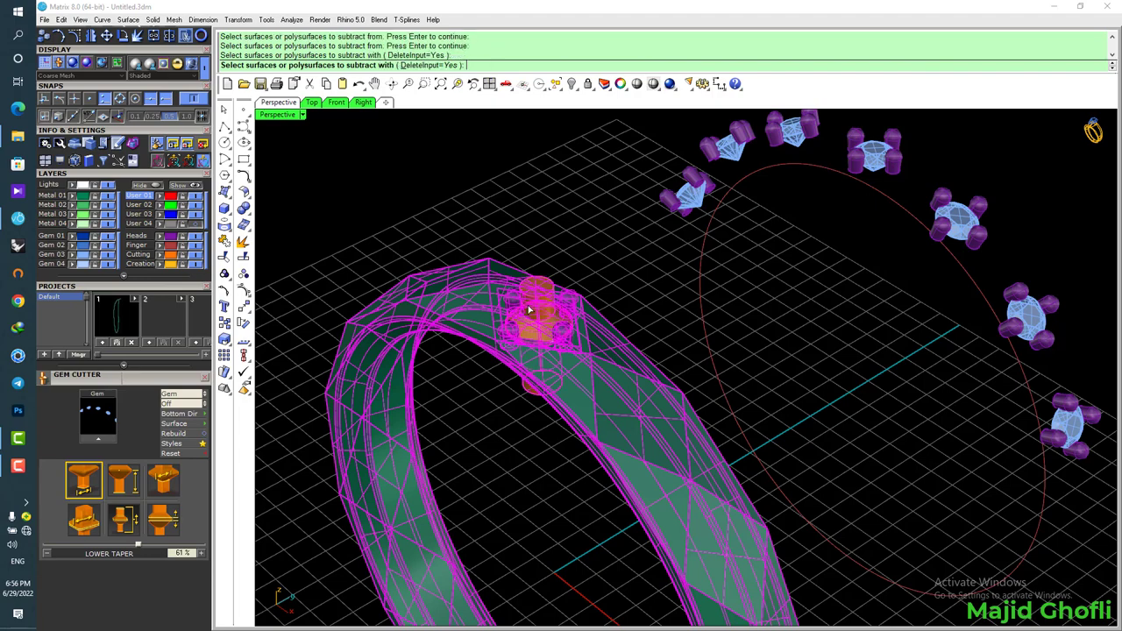
key("Return")
Delete the leftover rhombus surface on the User 01 layer
right_click_drag(505, 433, 552, 451)
right_click(143, 199)
key("Delete")
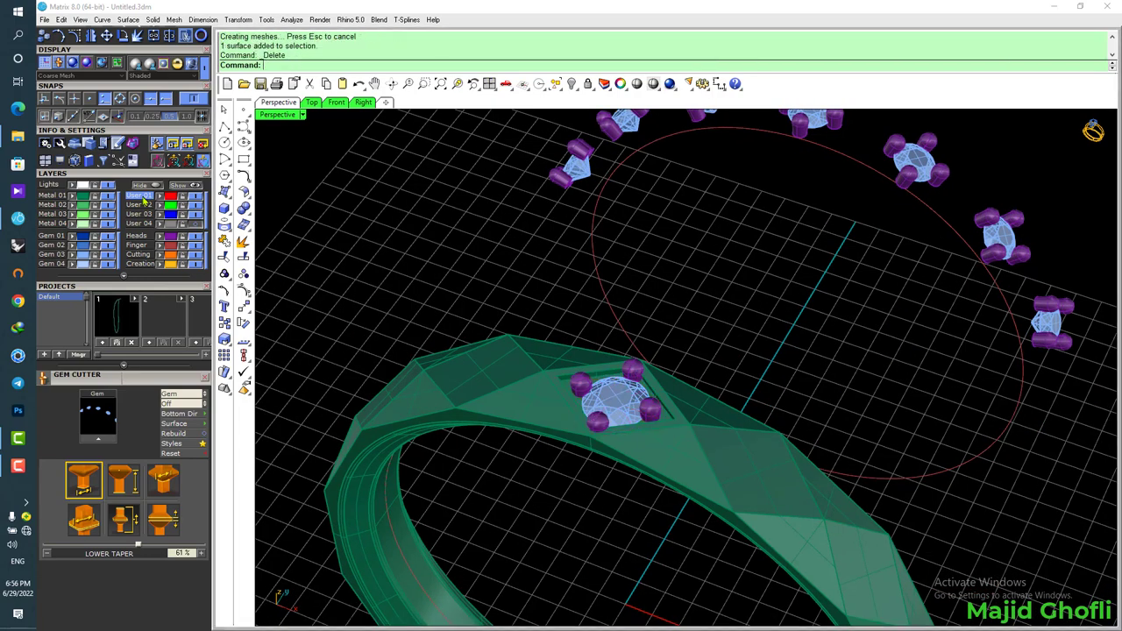
Show all hidden objects and set the perspective view's display mode to Rendered
right_click_drag(554, 264, 459, 216)
left_click(179, 187)
scroll(491, 248, "down", 3)
left_click(301, 115)
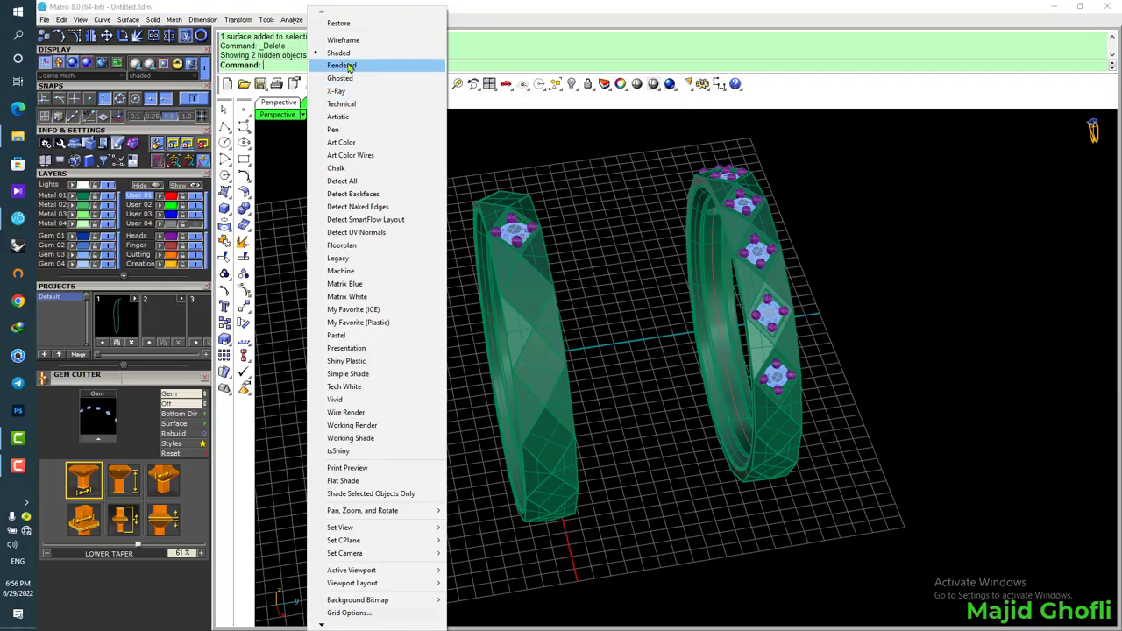
left_click(412, 62)
Move the multi-gem band with its gems and prongs sideways, closer to the single-gem band
right_click_drag(646, 251, 498, 346)
left_click_drag(691, 149, 847, 620)
left_click_drag(773, 337, 772, 338)
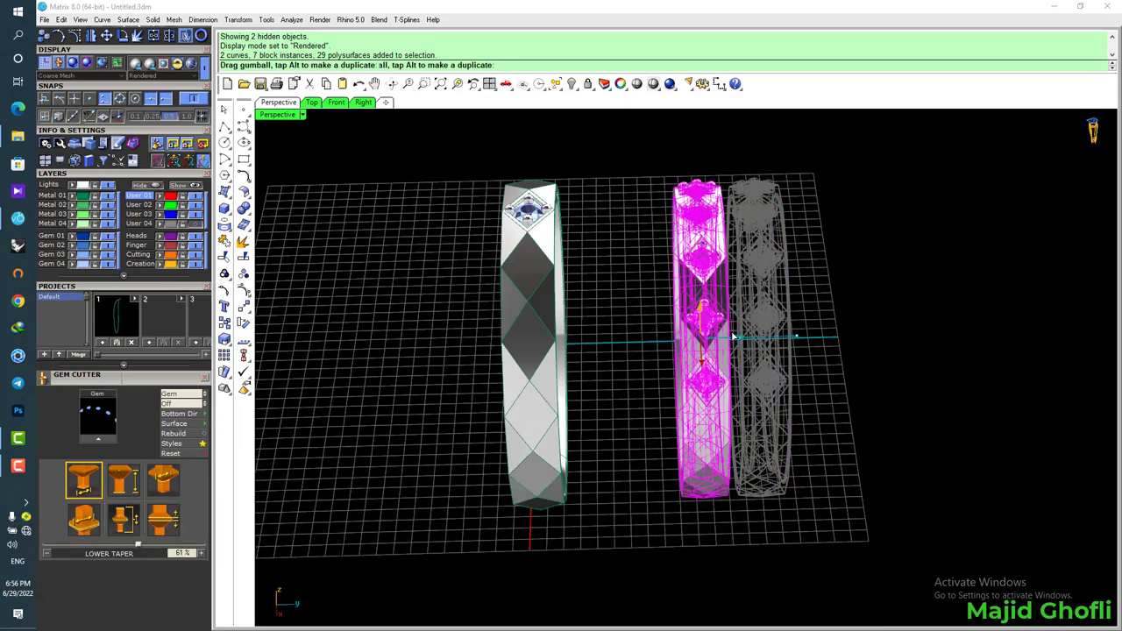
left_click_drag(694, 339, 688, 339)
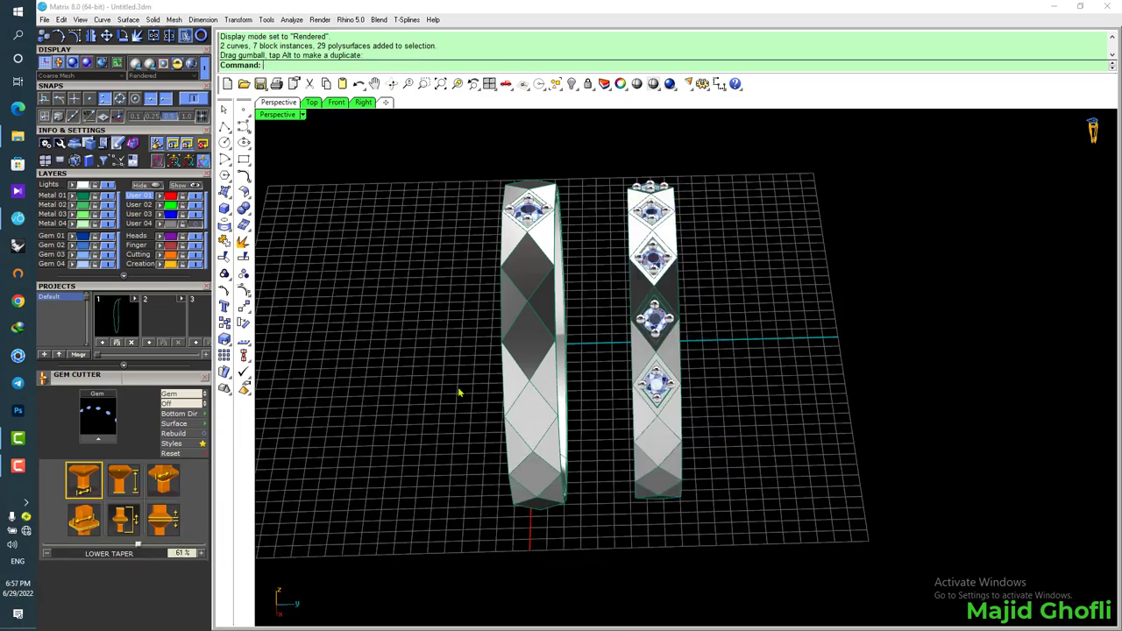
right_click_drag(458, 391, 616, 558)
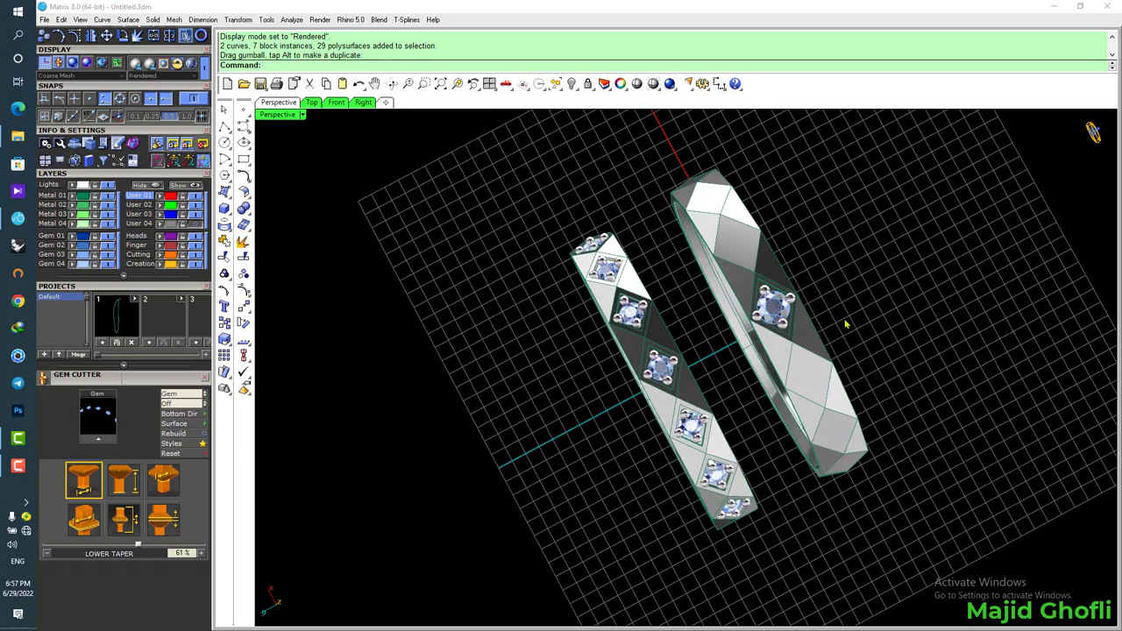